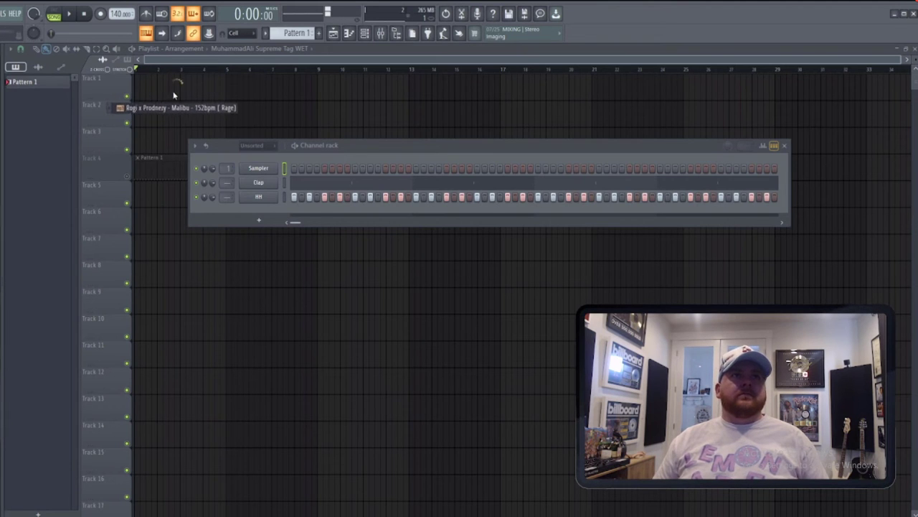
Step: Place the Malibu - 152bpm [ Rage] loop at the start of Track 1 and set the project tempo to 152 BPM
drag(173, 94, 188, 91)
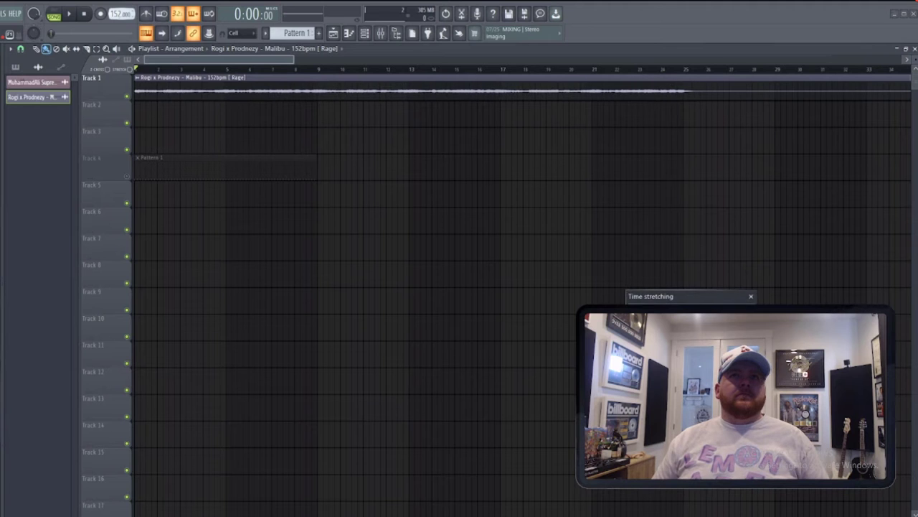
Step: Open the Malibu loop's sample in Edison and load the audio from Edison back into the loop's audio clip channel
double_click(231, 95)
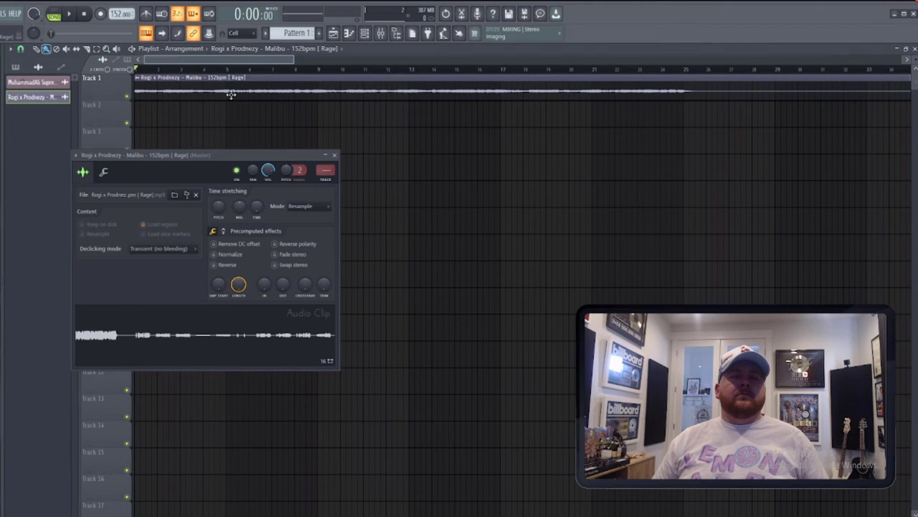
right_click(231, 330)
click(273, 370)
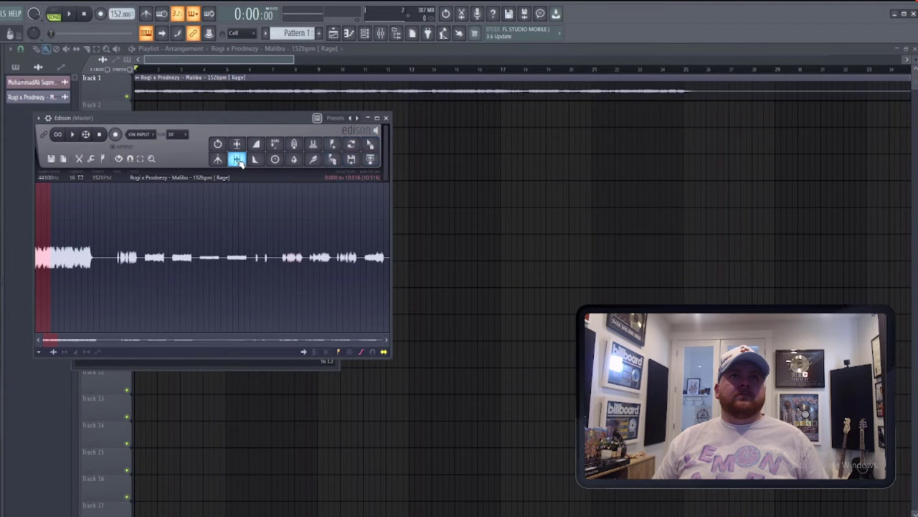
drag(370, 143, 229, 335)
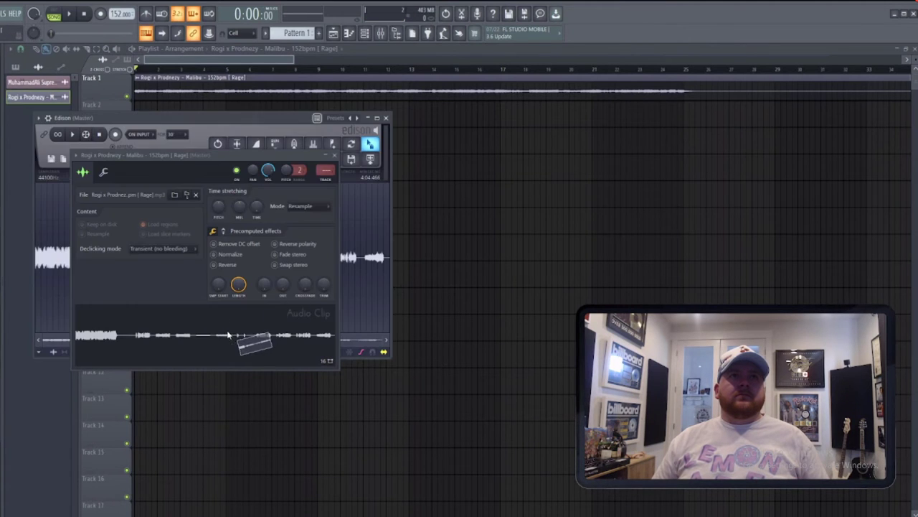
drag(419, 144, 390, 127)
Step: Start song playback with the mixer and the Malibu loop's channel settings closed
key(F9)
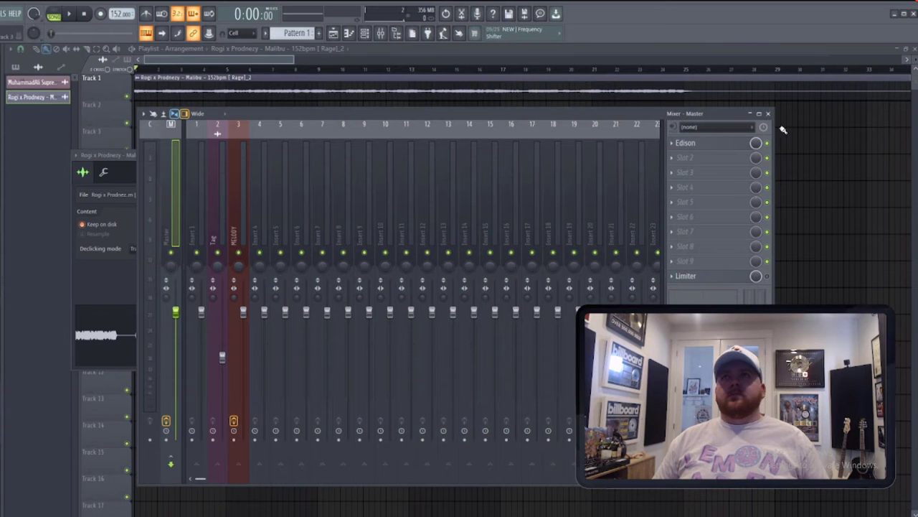
click(769, 114)
key(space)
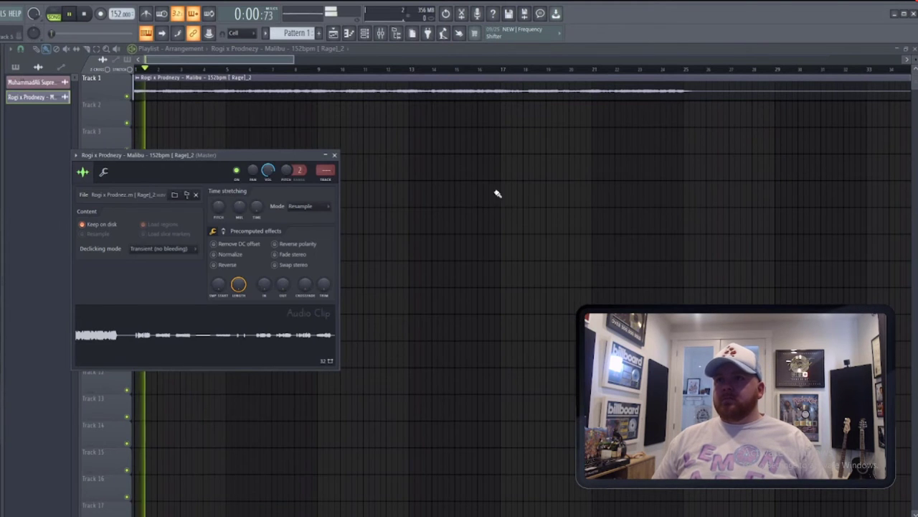
click(334, 156)
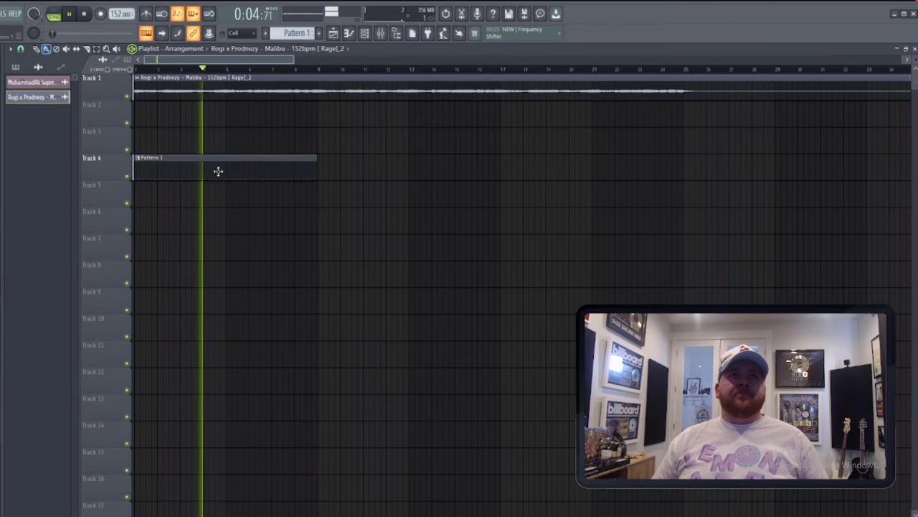
Step: Unmute Track 4 and place two more Pattern 1 clips end to end on it, starting at bars 9 and 17
click(218, 171)
click(323, 169)
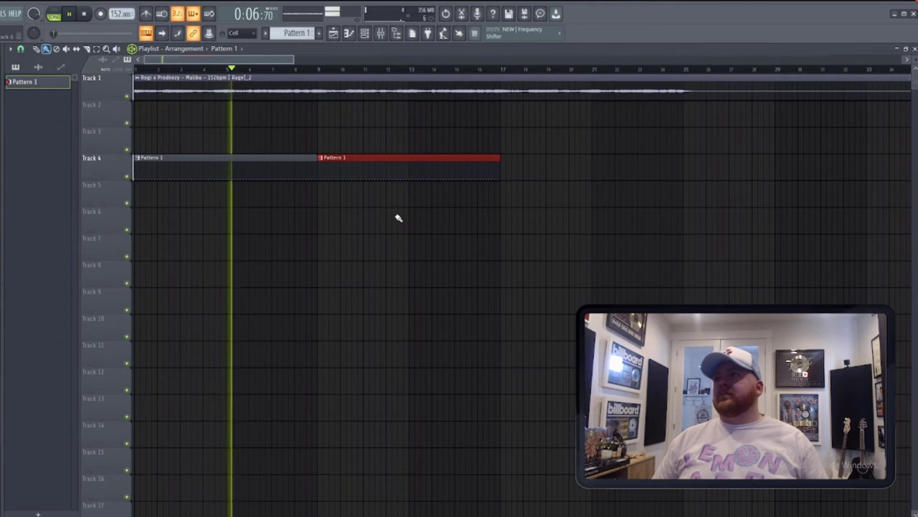
click(503, 171)
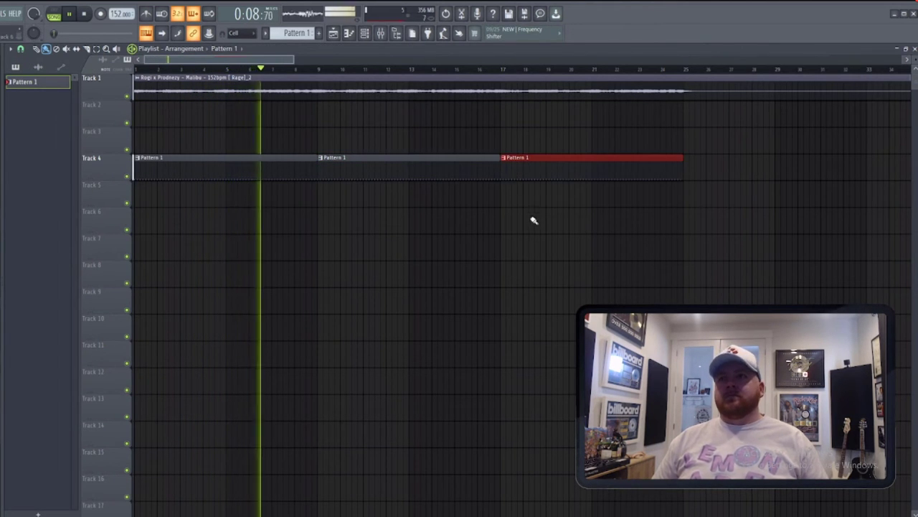
Step: Select the playlist from bar 1 to bar 25 as the loop region and restart playback from the beginning
scroll(533, 220, down, 5)
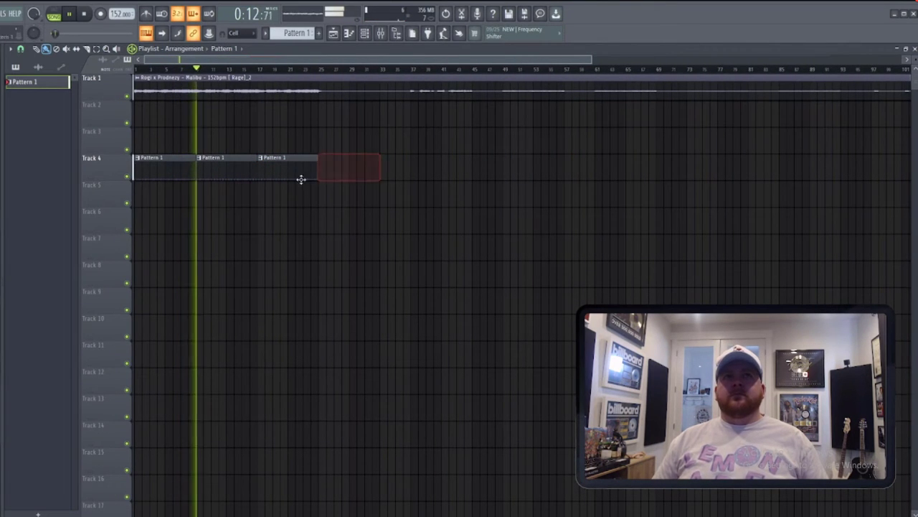
drag(323, 73, 135, 70)
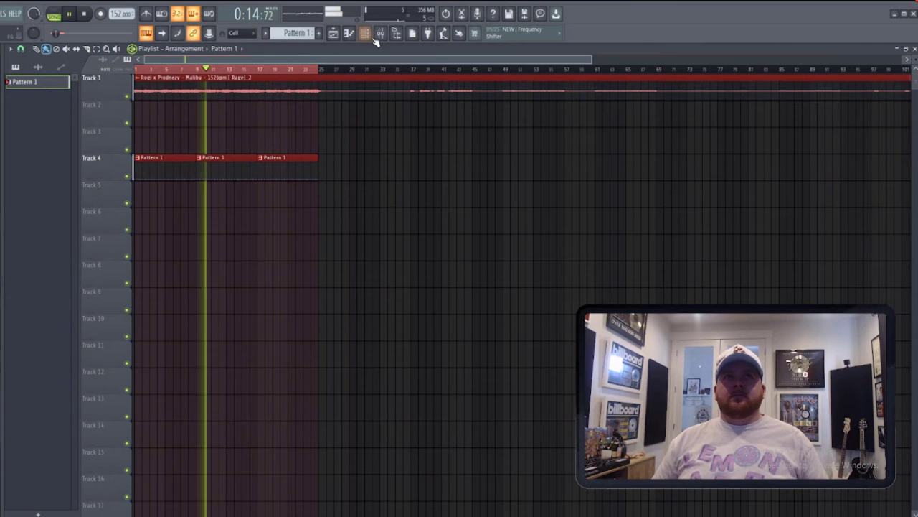
key(space)
key(space)
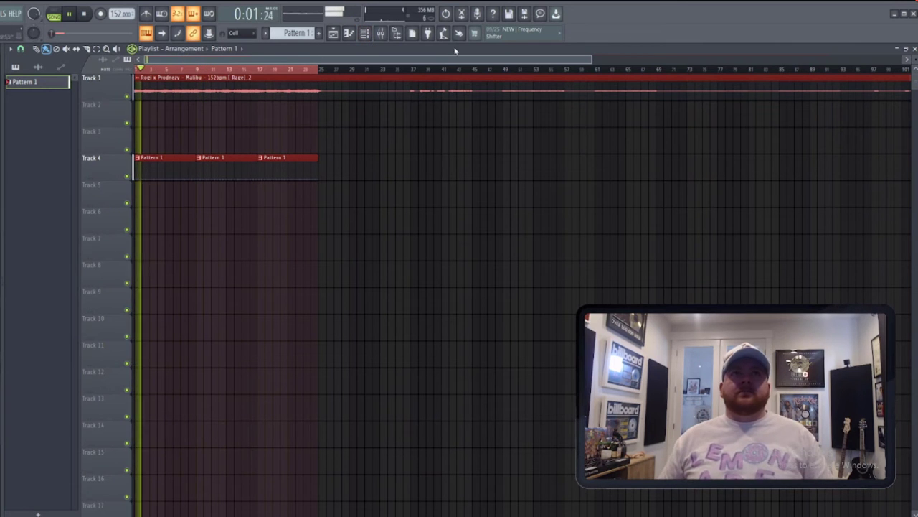
Step: Add the OH - Percs (4) sample as a new channel below HH and enable its steps 21 and 53
click(364, 33)
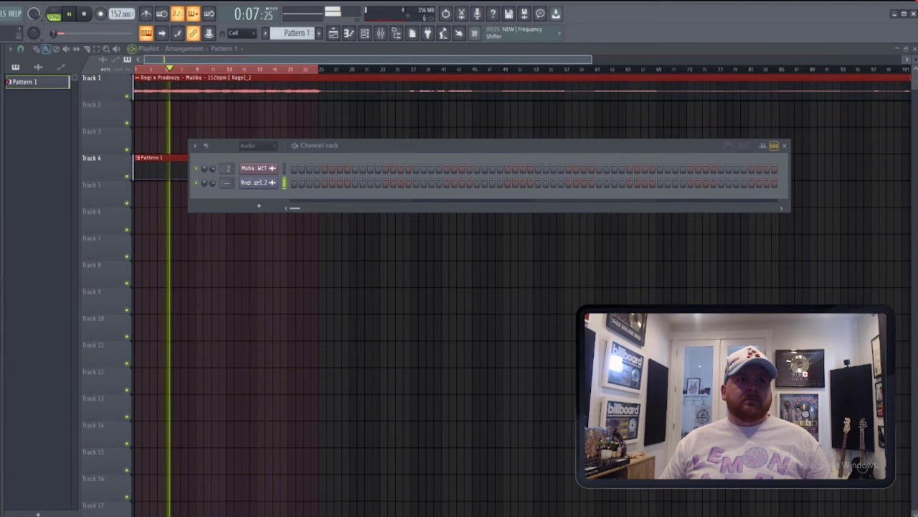
drag(1, 345, 76, 346)
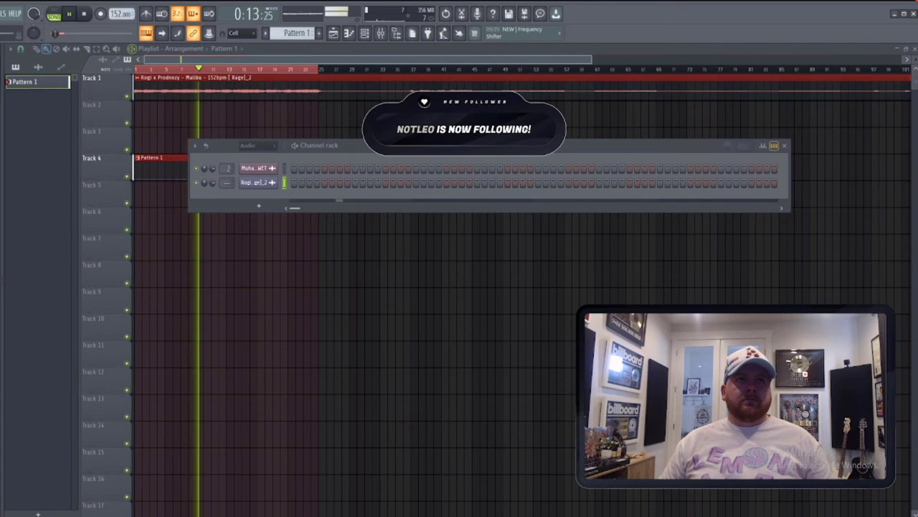
drag(265, 202, 266, 203)
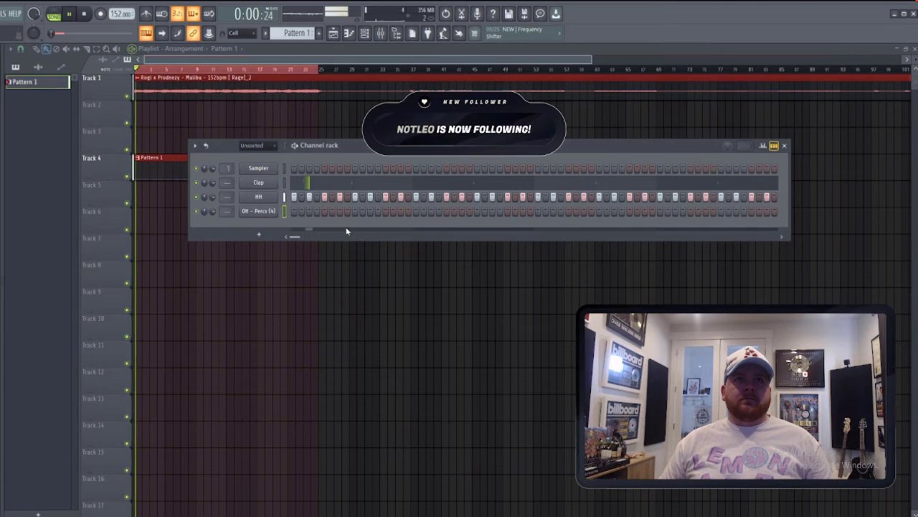
click(446, 211)
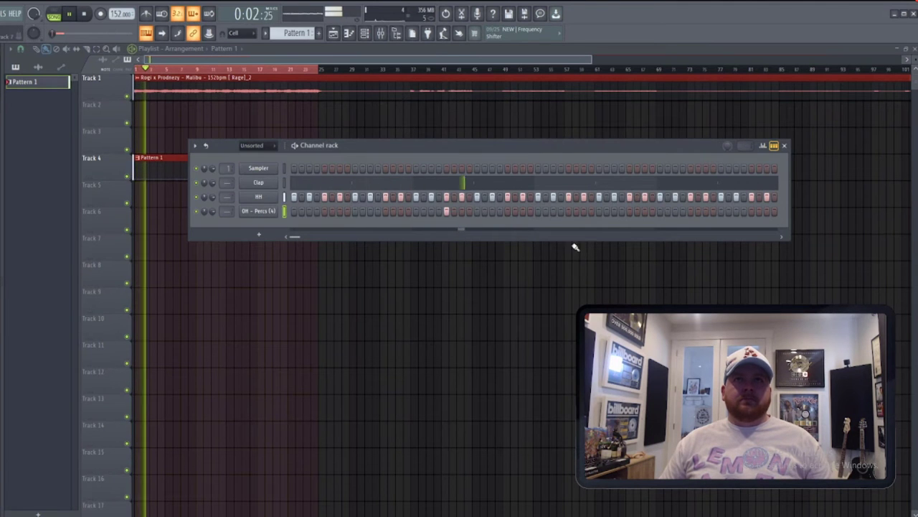
Step: Open OH - Percs (4) in the piano roll and duplicate its first four bars of notes into bars 5 to 8
right_click(238, 214)
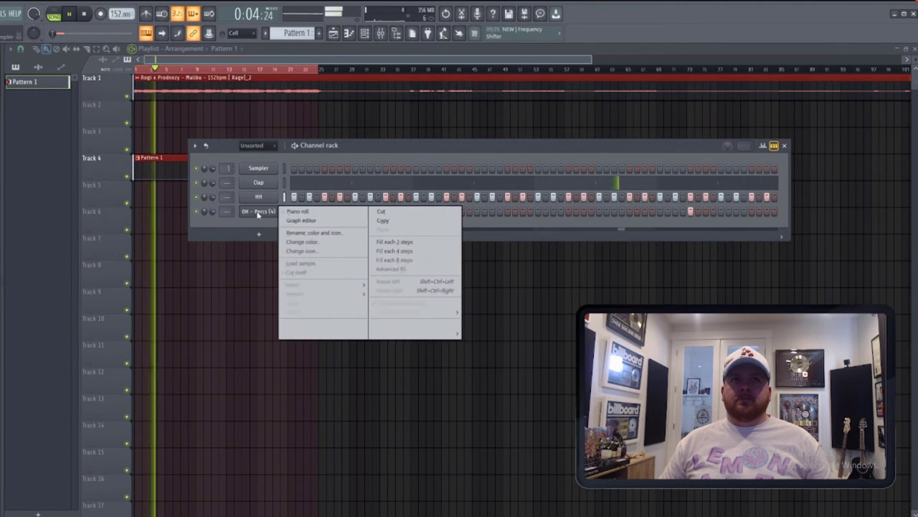
click(258, 210)
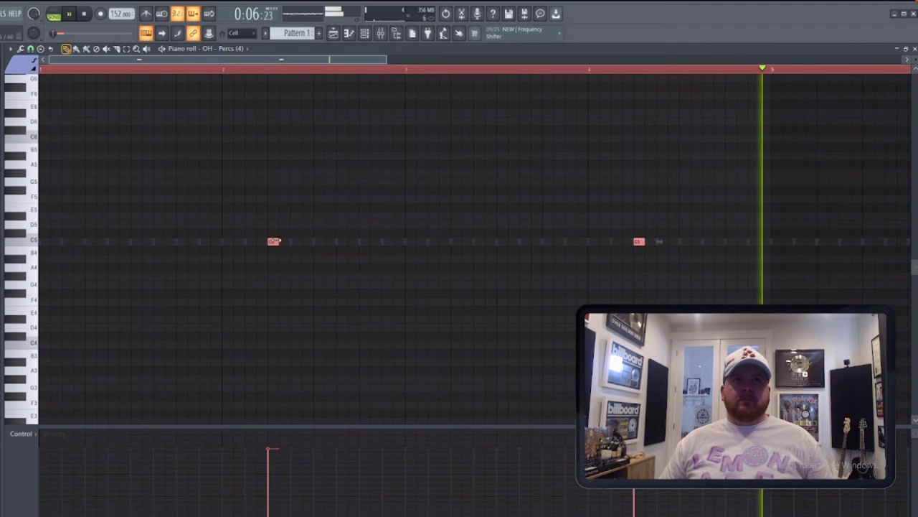
scroll(338, 280, down, 4)
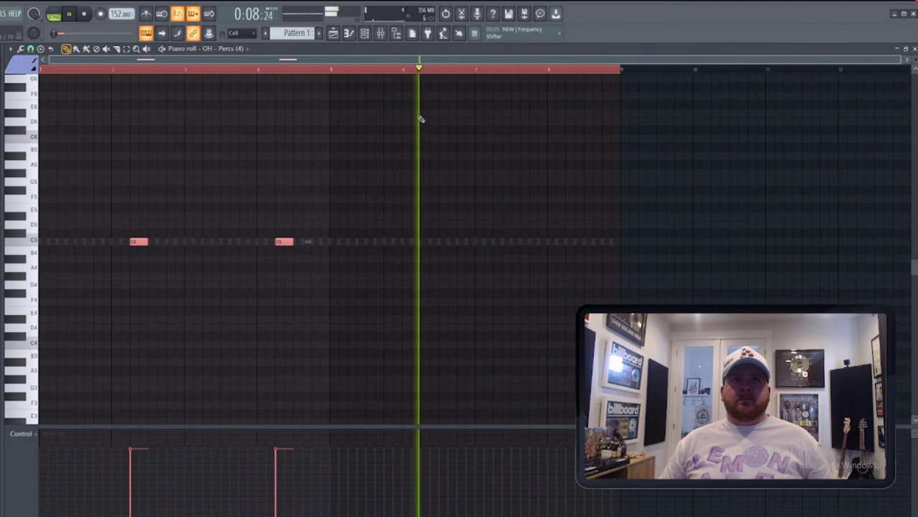
click(336, 69)
drag(336, 70, 43, 70)
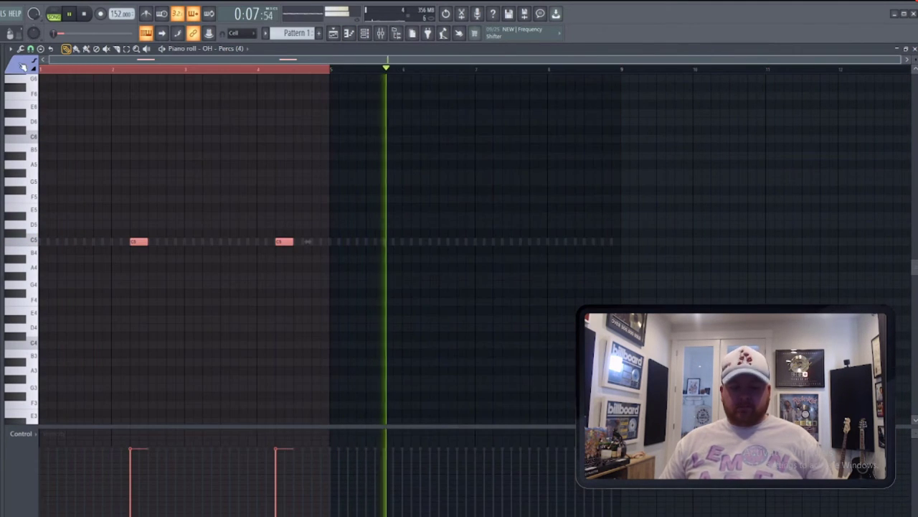
key(ctrl+b)
click(46, 69)
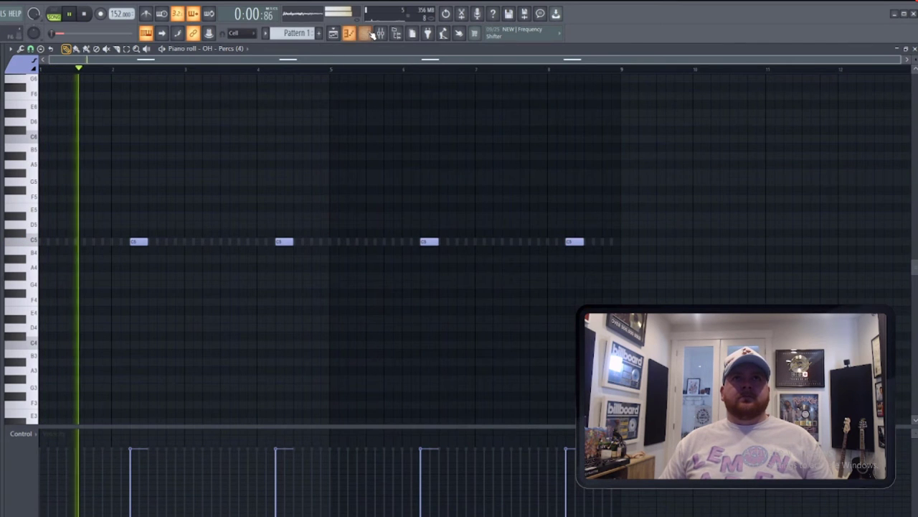
Step: Replace the Clap channel's sample with an Its2ezzy snare sample
key(F6)
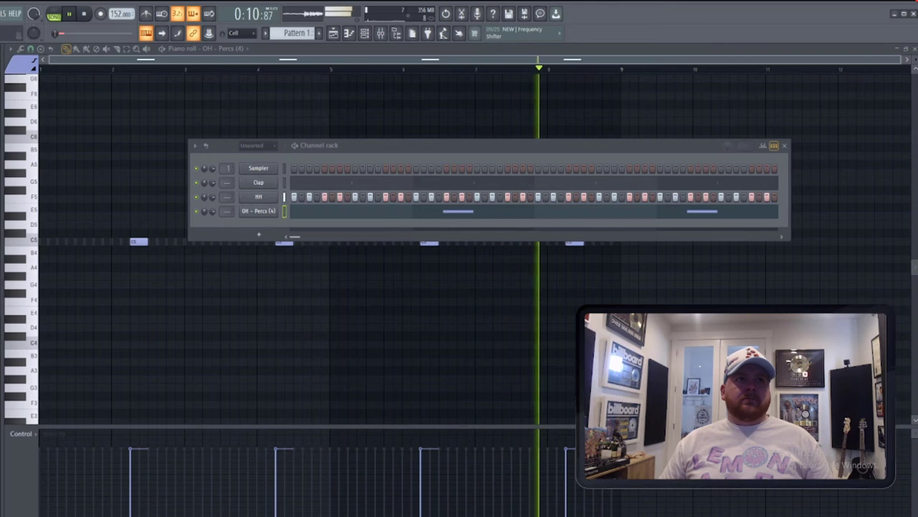
drag(175, 256, 258, 182)
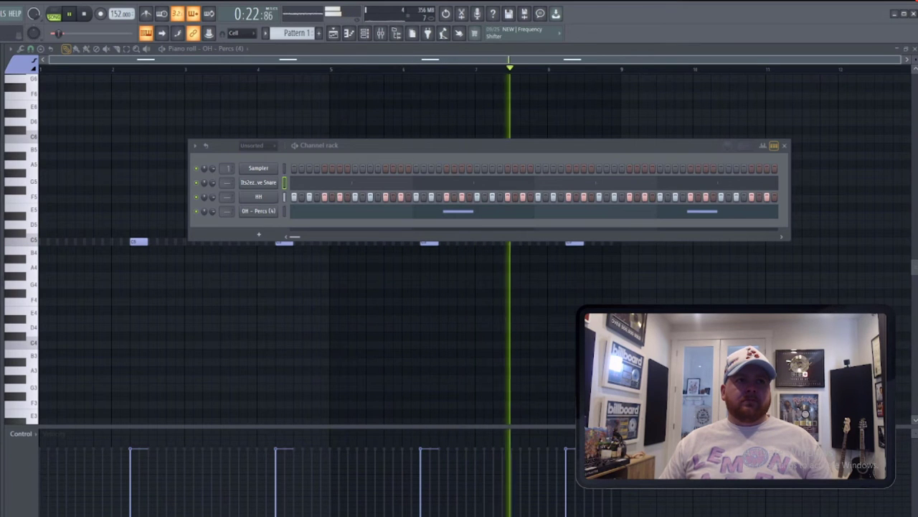
Step: Add the Its2ezzy - PacMan [Perc] sample as a new channel and draw two short consecutive C5 notes from beat 2 of bar 4
drag(272, 222, 274, 223)
right_click(276, 223)
click(289, 225)
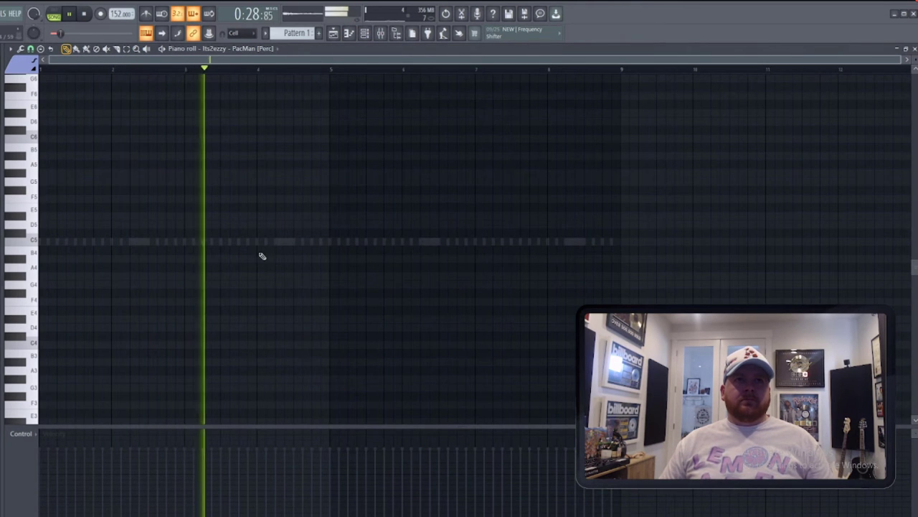
click(279, 241)
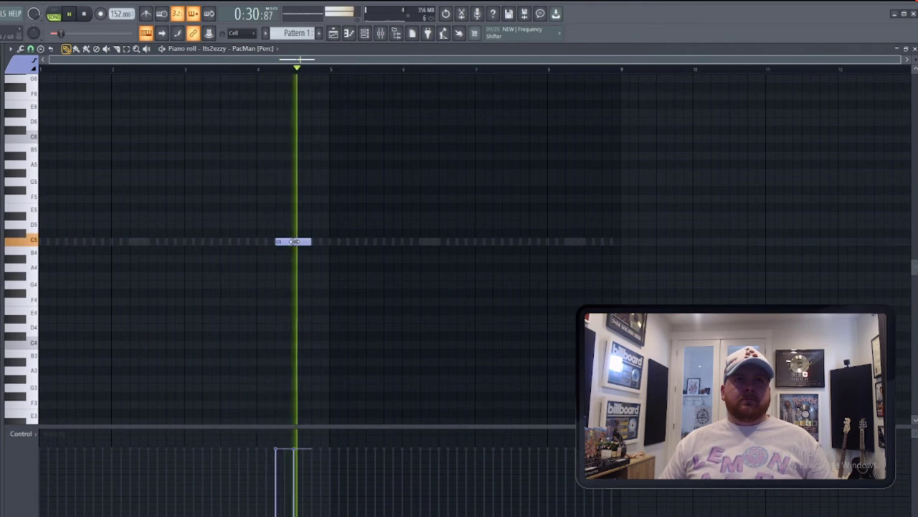
click(289, 242)
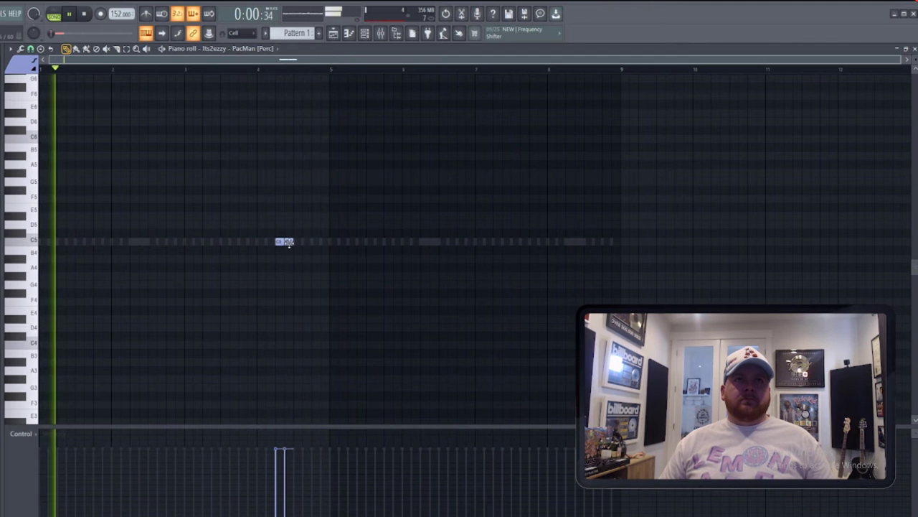
Step: Try the two PacMan notes at lower pitches such as G#4 and check the channel's sampler settings
click(263, 66)
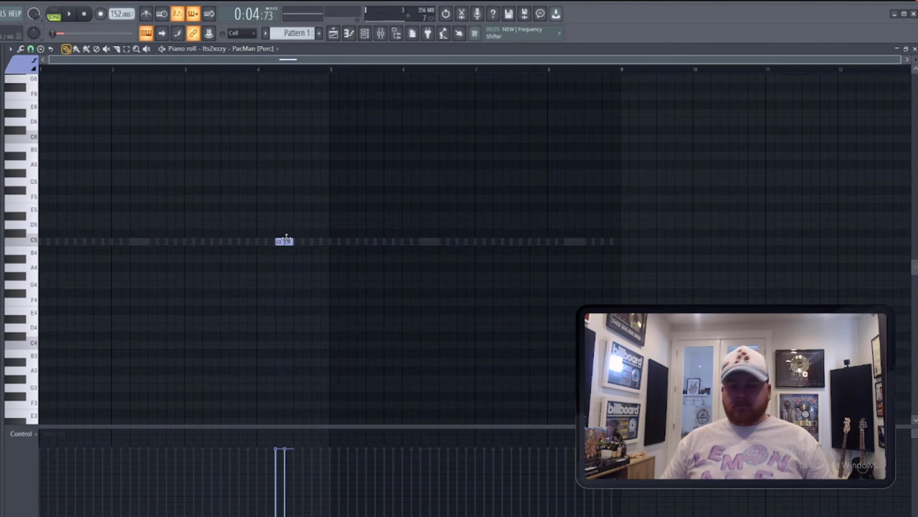
key(space)
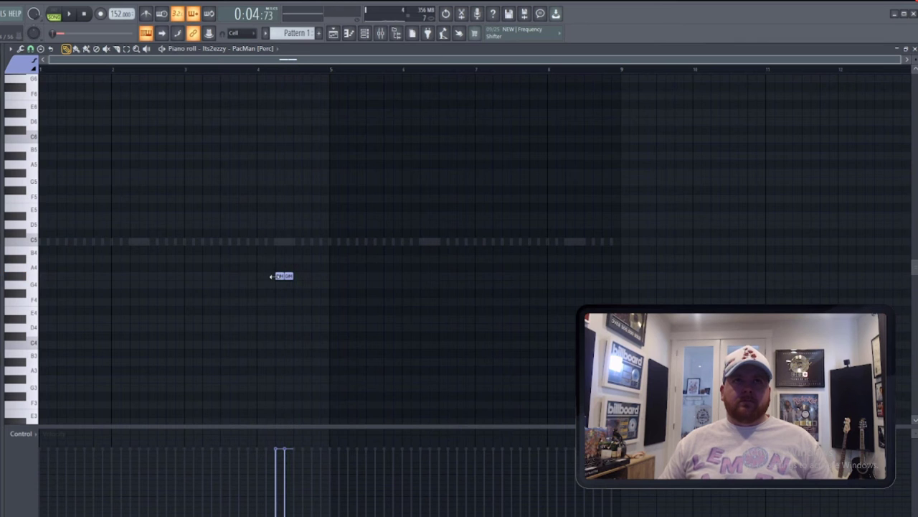
click(363, 38)
click(264, 227)
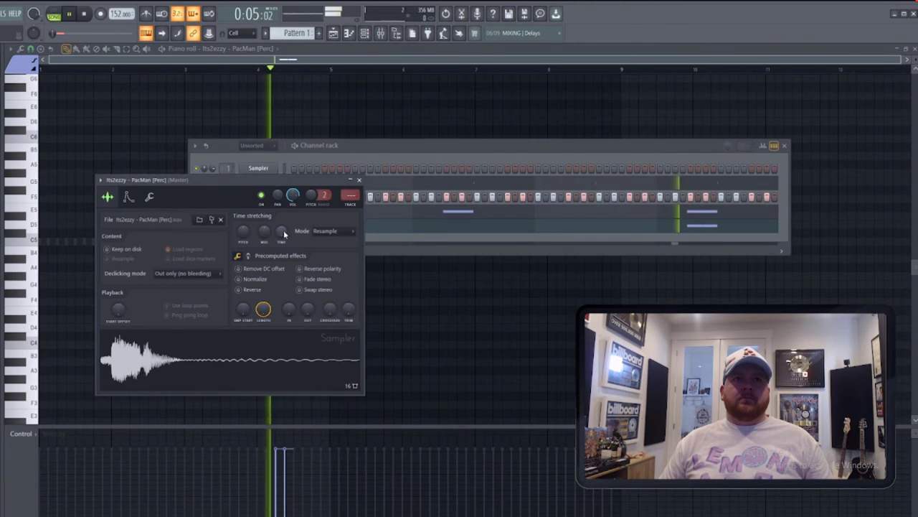
click(362, 49)
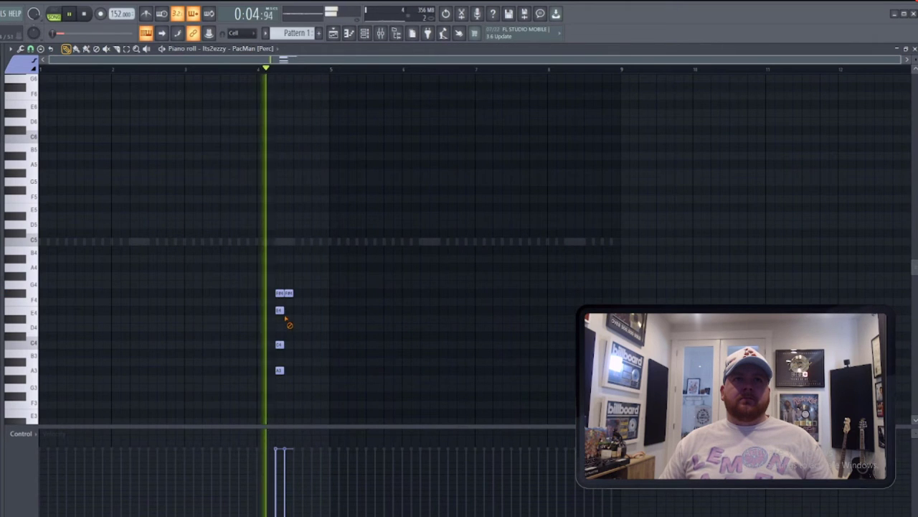
Step: Reduce the PacMan part to a single A4 note on beat 2 of bar 4 and repeat it on beat 2 of bar 8
right_click(280, 311)
right_click(279, 344)
right_click(279, 370)
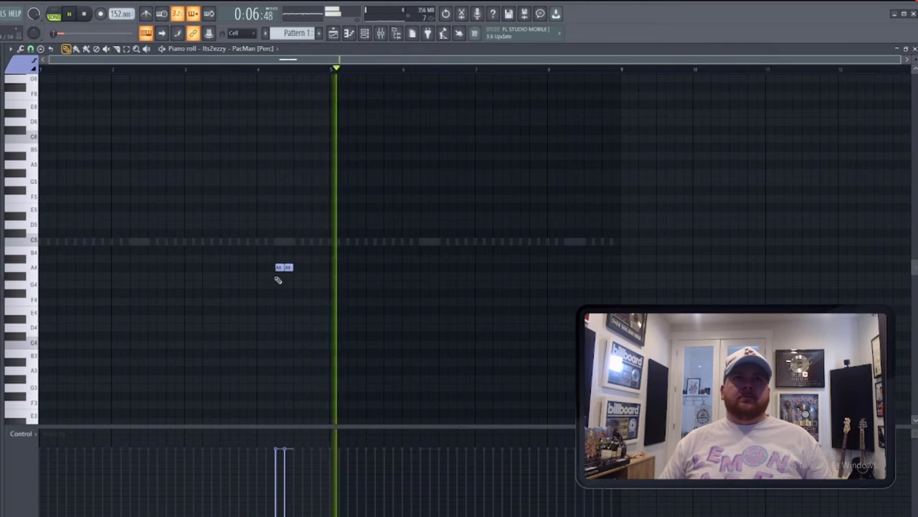
key(space)
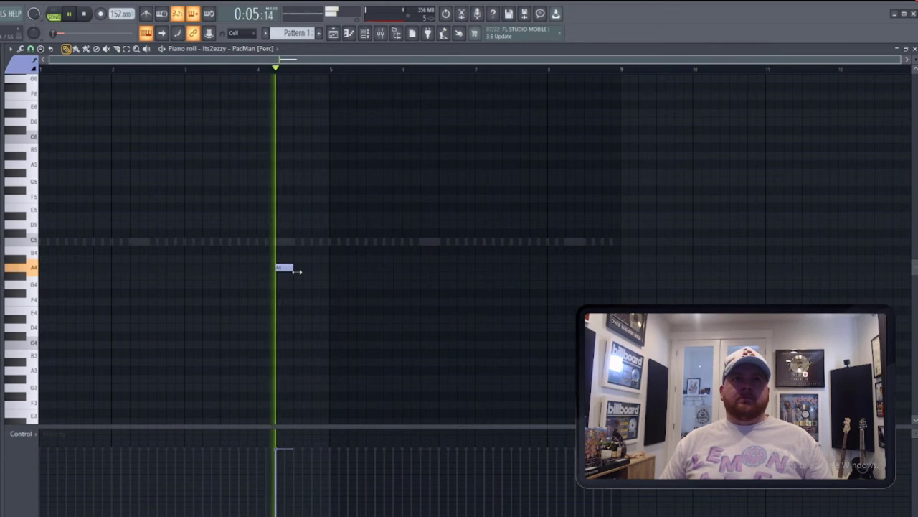
click(574, 267)
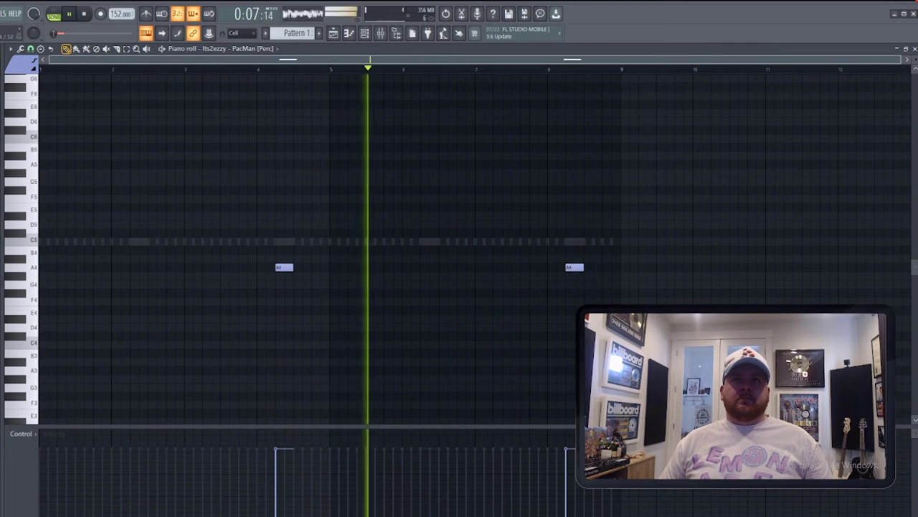
Step: Add another Its2ezzy [Perc] sample as a new channel below the PacMan percussion in the channel rack
click(365, 33)
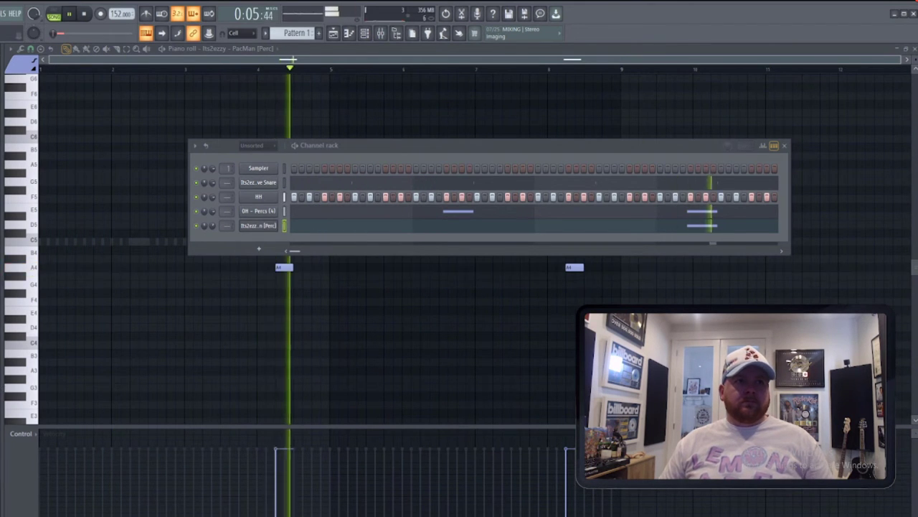
drag(3, 309, 265, 246)
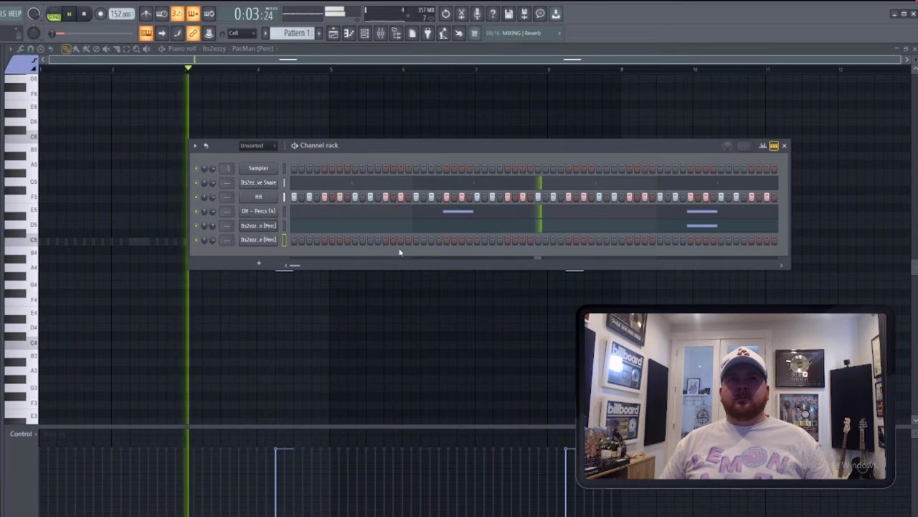
Step: Open the Its2ezzy - Sauce [Perc] piano roll and draw one-beat C5 notes on beat 3 of bar 4 and beat 3 of bar 8
right_click(279, 237)
click(305, 249)
right_click(270, 239)
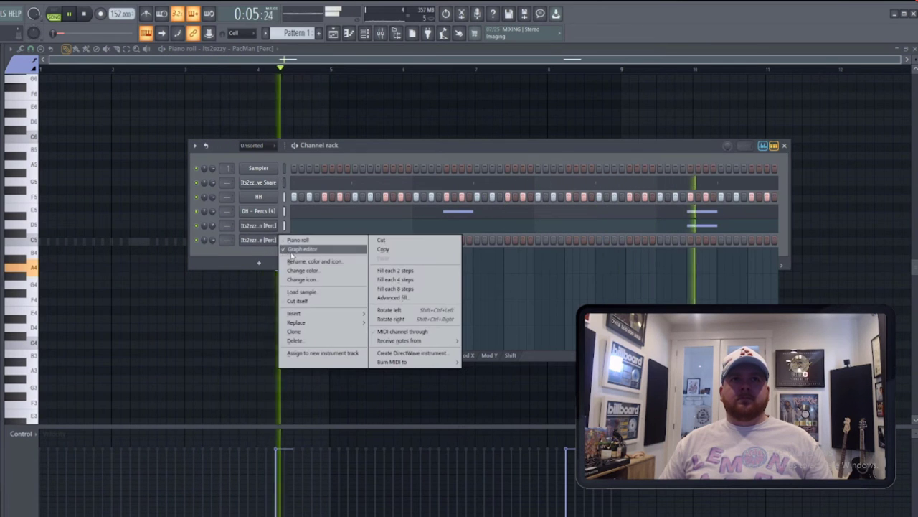
click(303, 249)
right_click(270, 239)
click(298, 240)
key(space)
key(space)
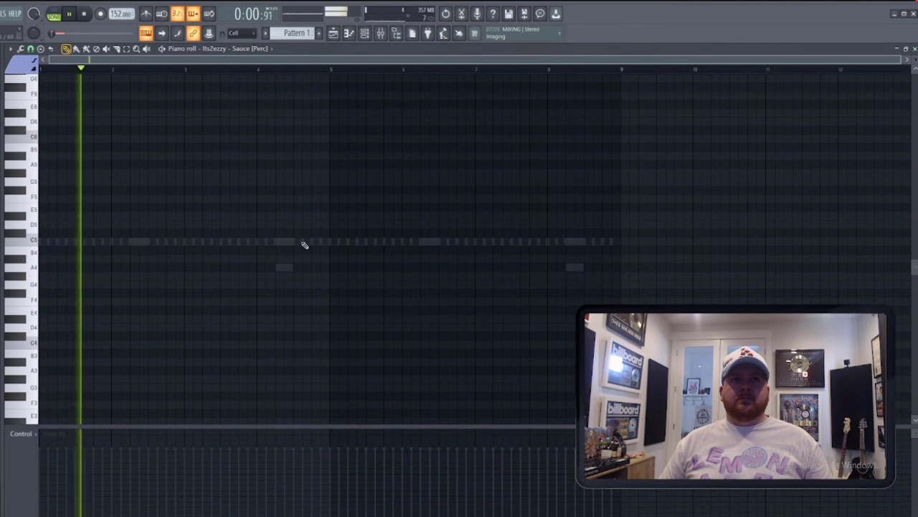
click(303, 242)
click(589, 244)
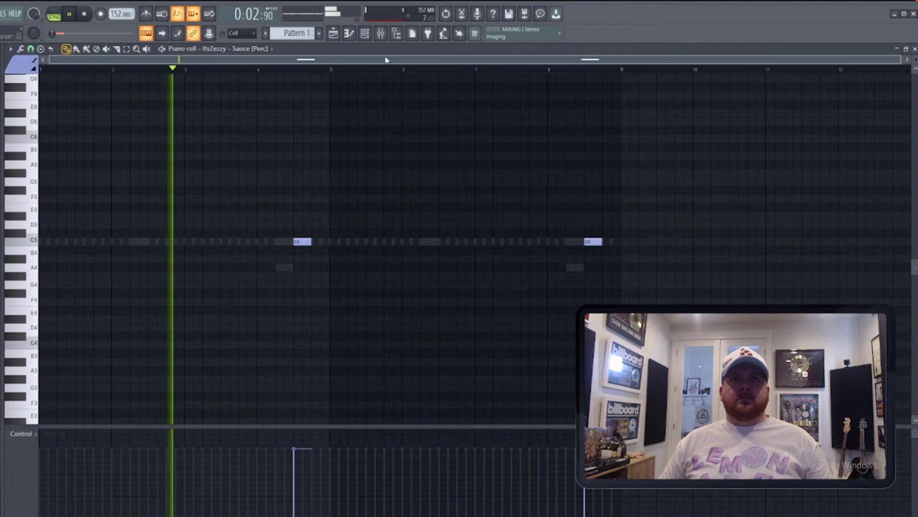
Step: Copy the Its2ezzy - Sauce [Perc] sample file from the Percs folder through the channel's sampler file browser
key(F6)
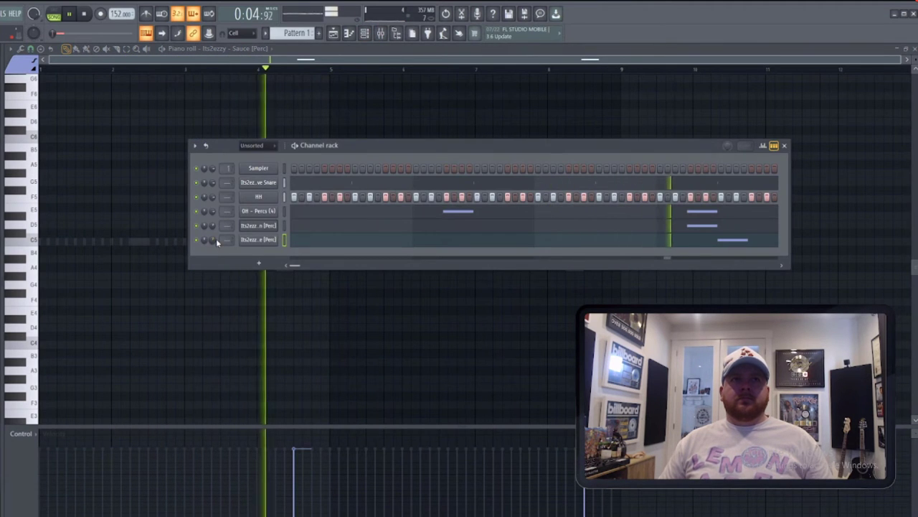
click(258, 240)
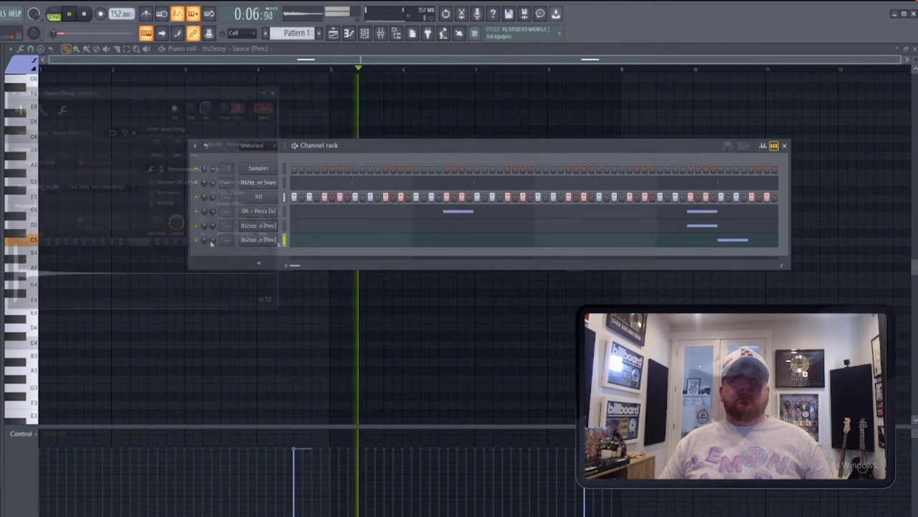
key(space)
right_click(172, 253)
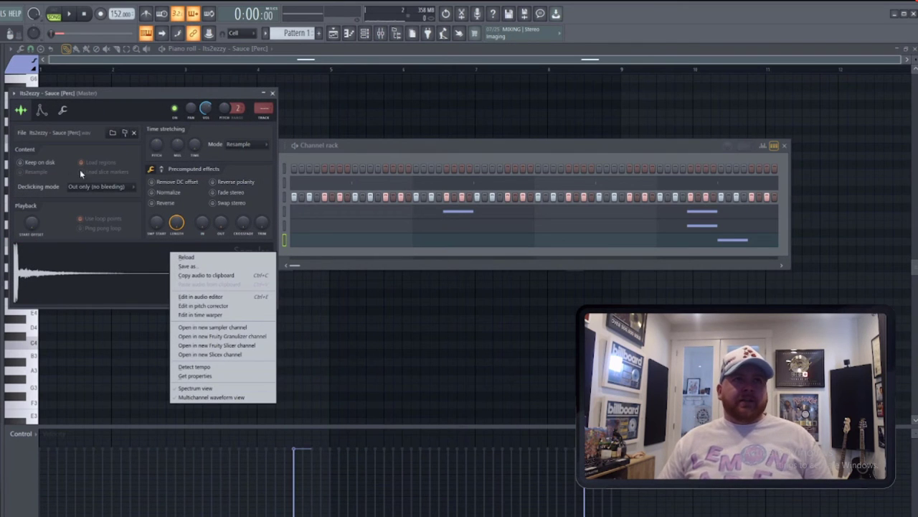
click(113, 133)
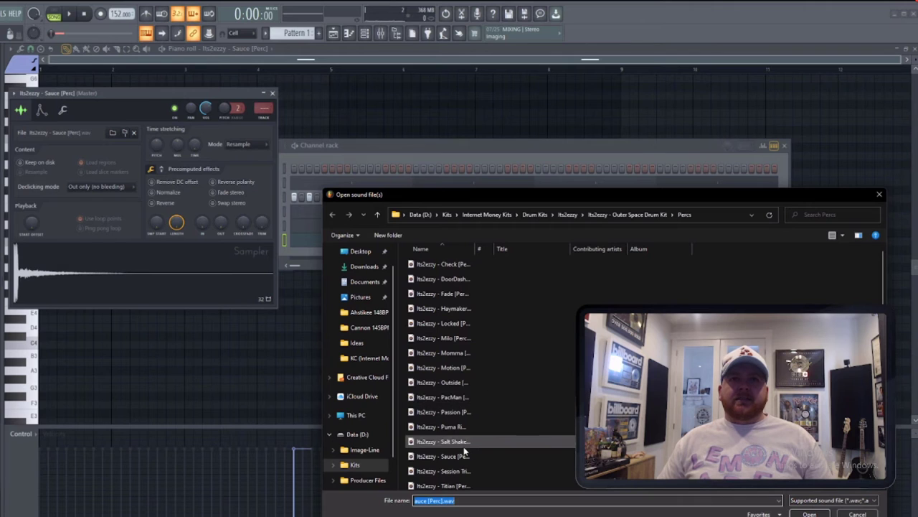
right_click(456, 460)
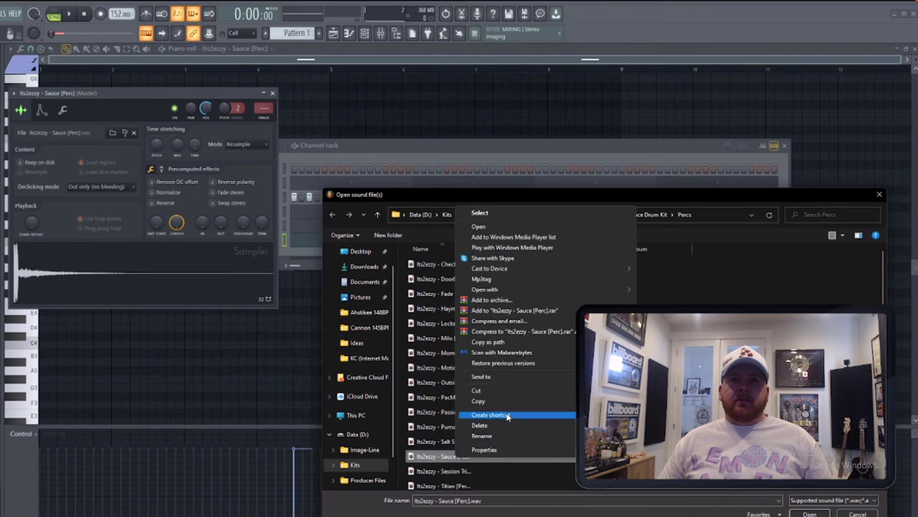
key(Escape)
Step: Paste the copied Sauce sample into the Claps folder under Internet Money Kits, Drum Kits, KC Supreme, KC NEW Sauce, and close the file browser
click(355, 465)
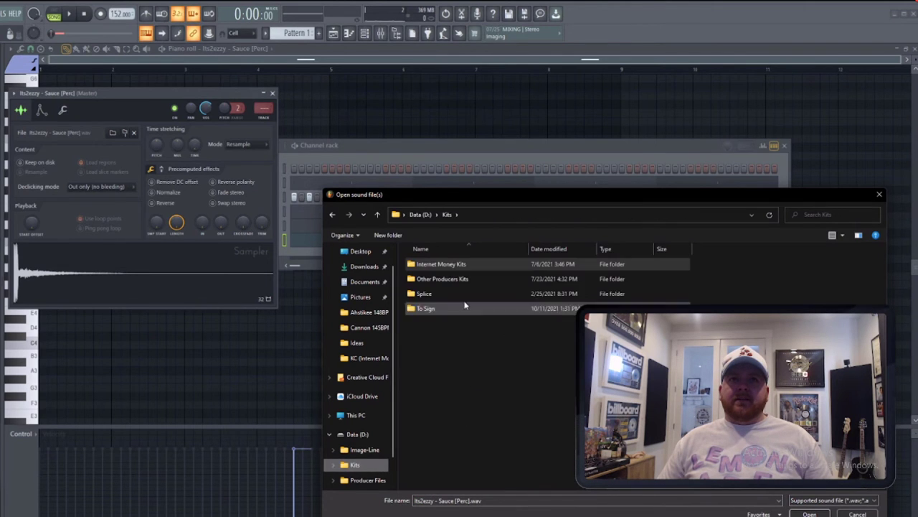
double_click(455, 264)
double_click(455, 264)
double_click(460, 411)
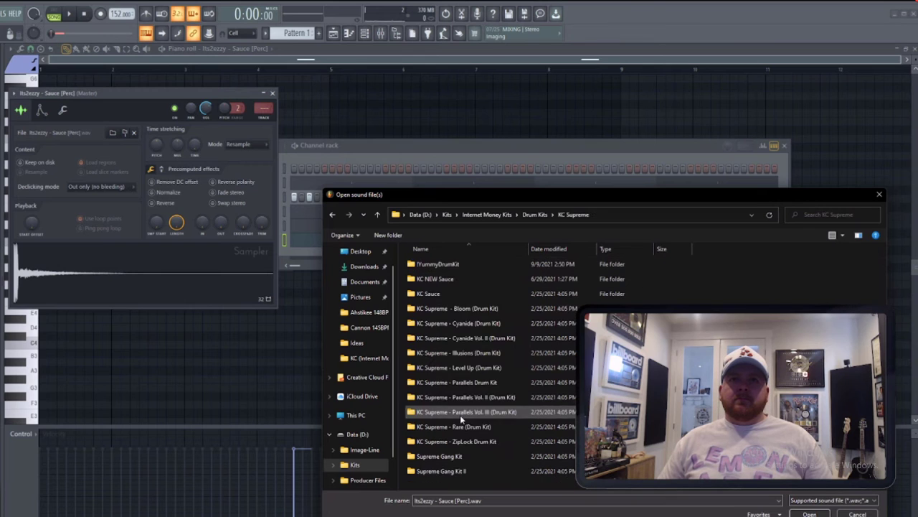
double_click(461, 280)
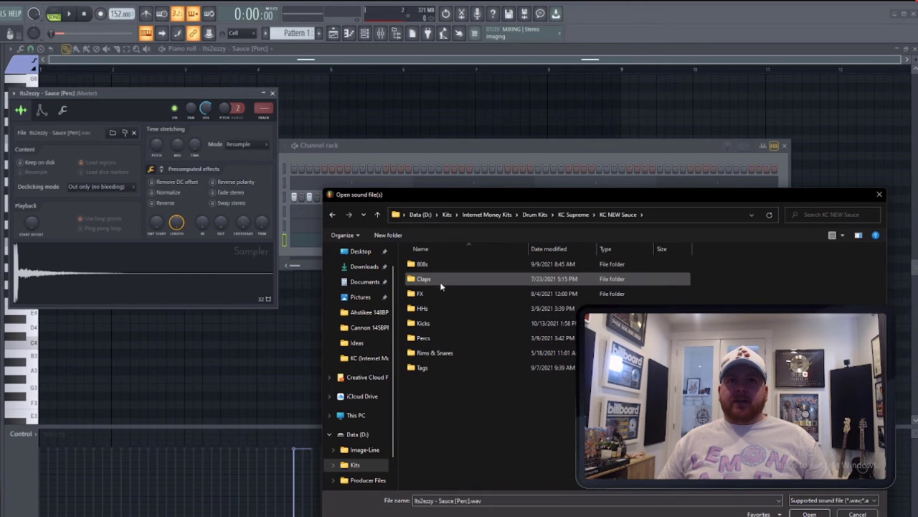
double_click(442, 279)
right_click(489, 394)
click(523, 441)
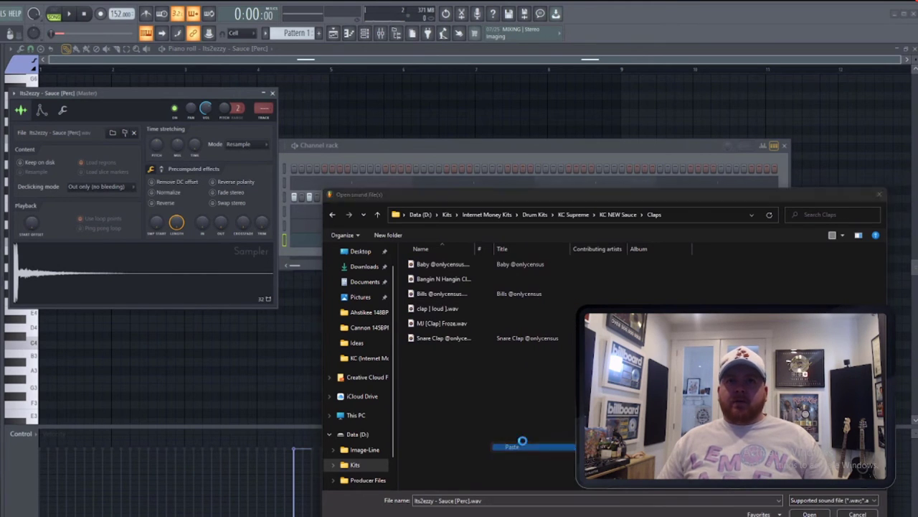
click(880, 195)
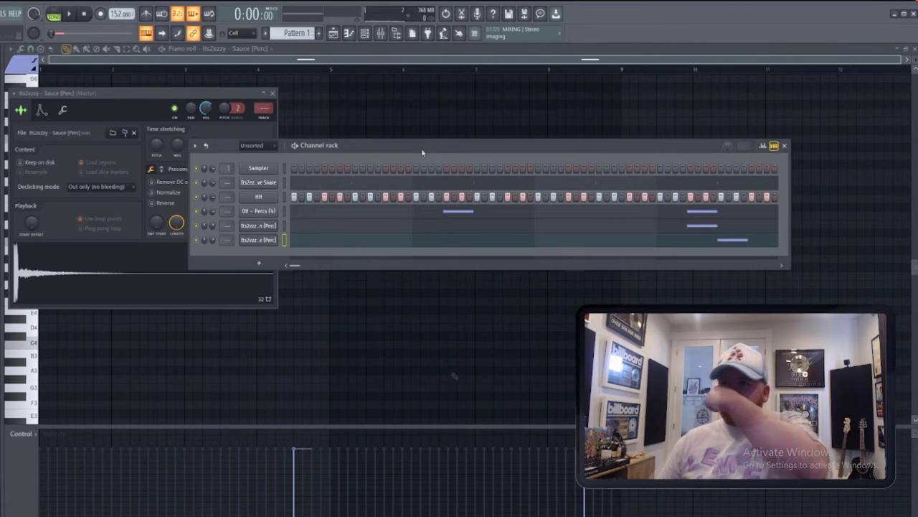
Step: Replace the HH channel's plain step sequence with a hi-hat note pattern that includes fast rolls
key(space)
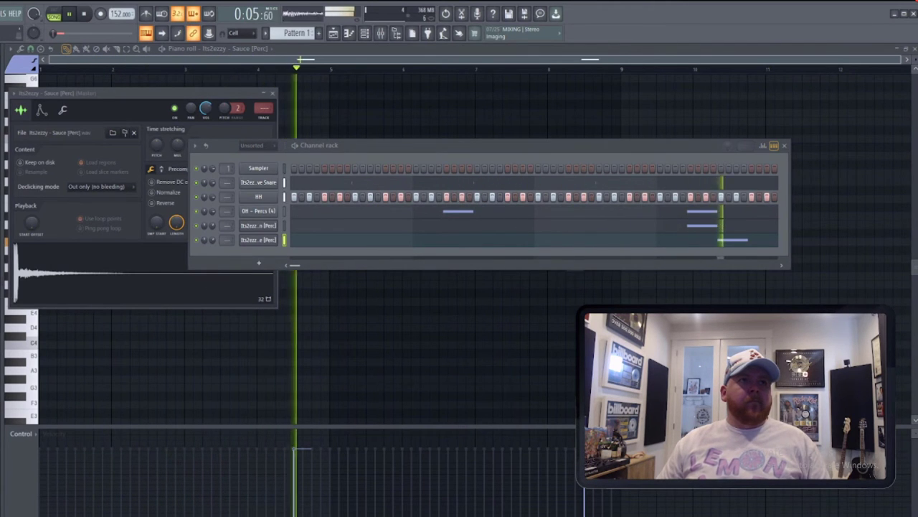
drag(260, 198, 284, 197)
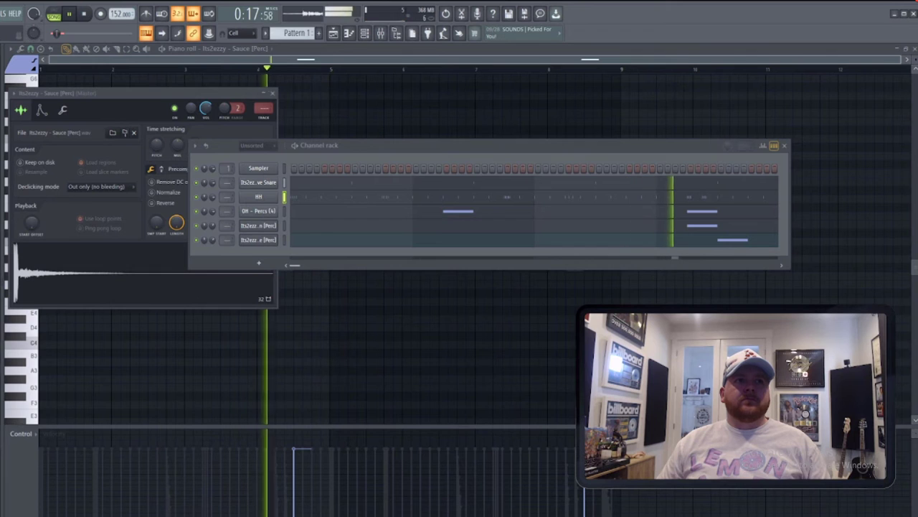
Step: Add the GoTo Kick sample as a new channel and place kicks on steps 1, 23, 33 and 39
drag(179, 287, 280, 252)
key(space)
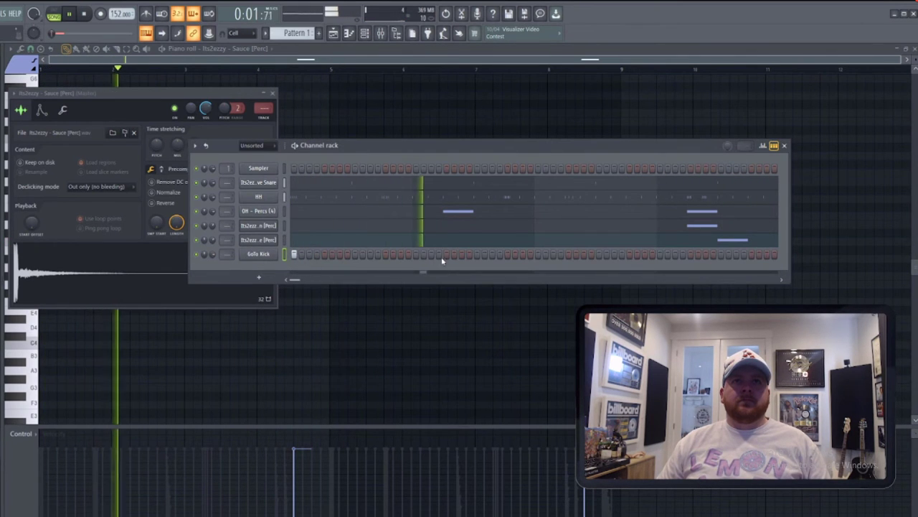
click(461, 254)
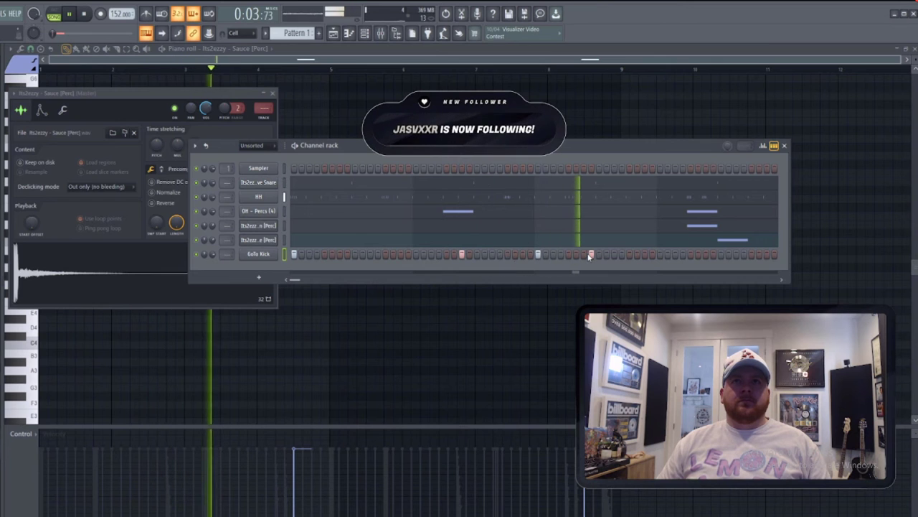
Step: Select all the notes in the GoTo Kick piano roll, lengthen them to about half a beat and raise their velocity
right_click(267, 256)
click(307, 255)
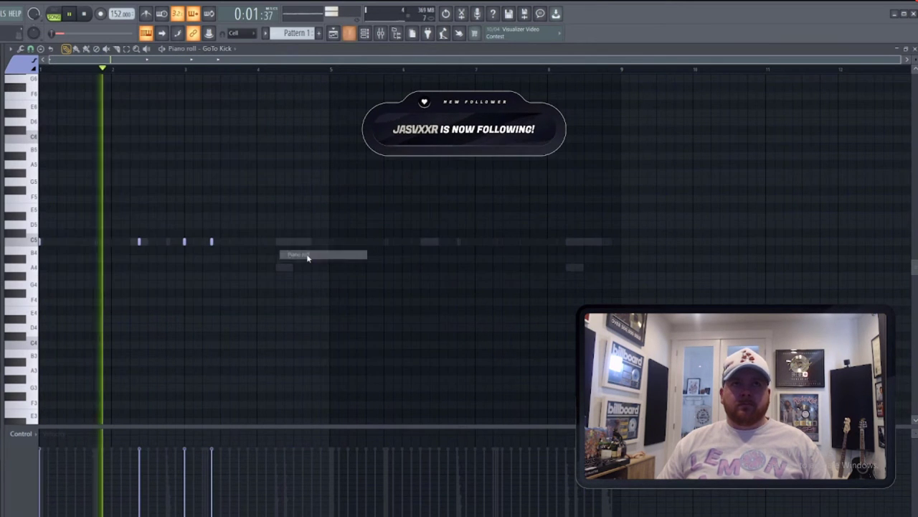
key(ctrl+a)
key(ctrl+q)
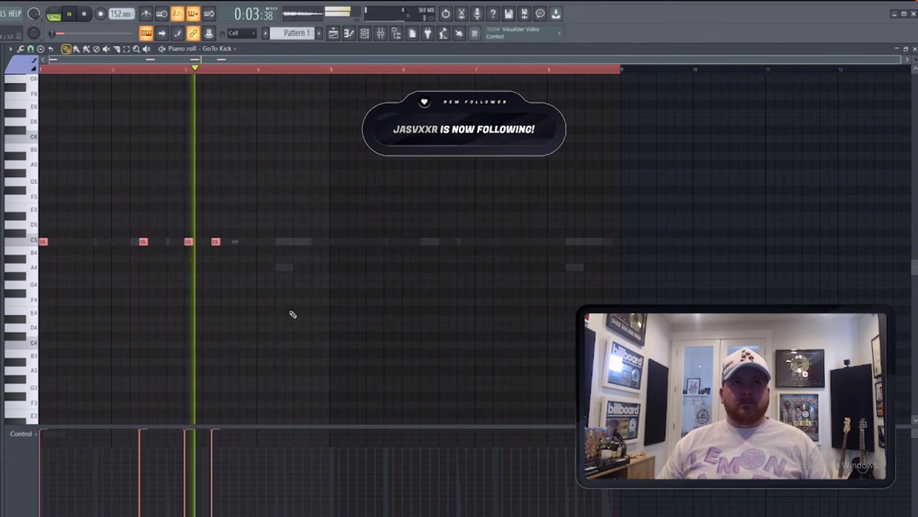
click(300, 242)
click(326, 242)
right_click(327, 242)
right_click(302, 242)
key(space)
key(space)
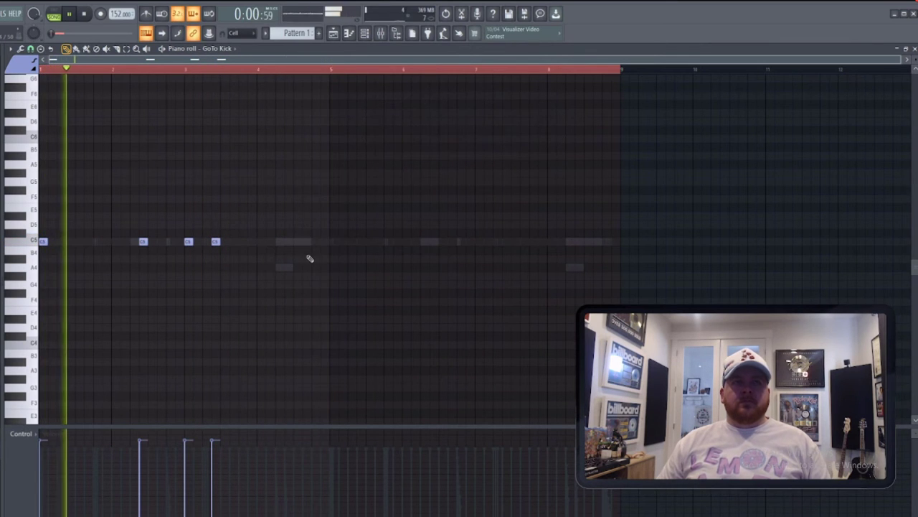
Step: Select all the kick notes and lower their velocity while comparing them with the other channels
key(ctrl+a)
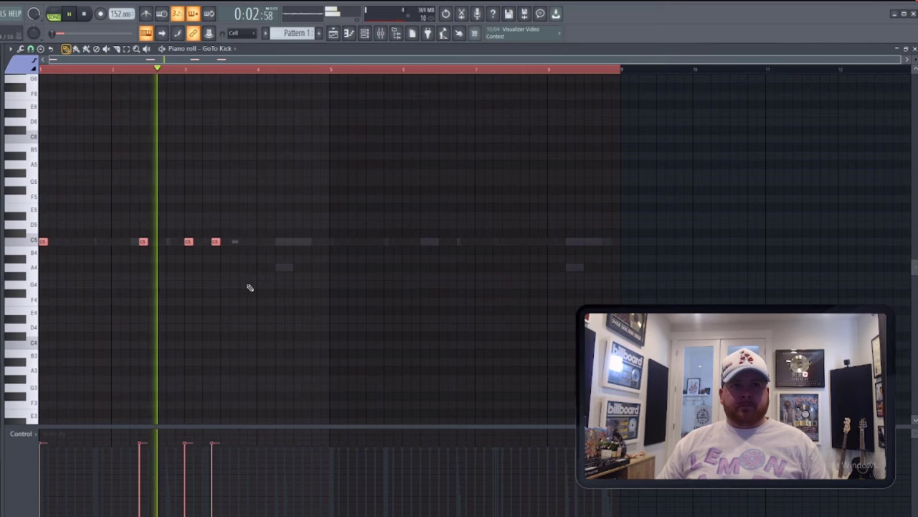
key(F6)
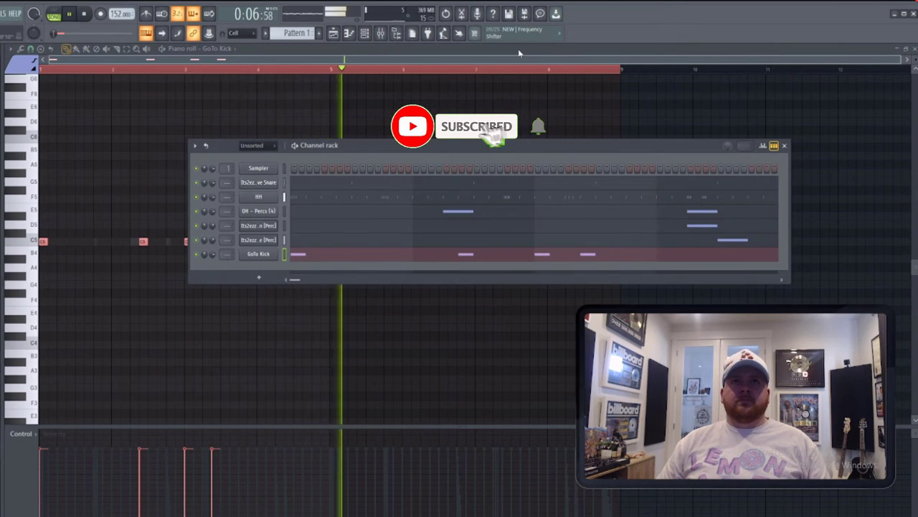
key(F6)
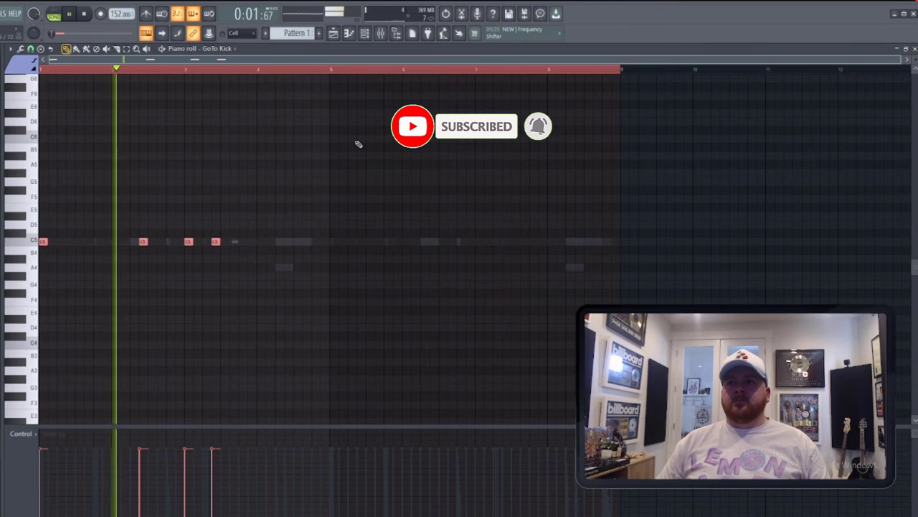
Step: Check the playback levels in the mixer and the GoTo Kick channel's sampler settings
click(365, 33)
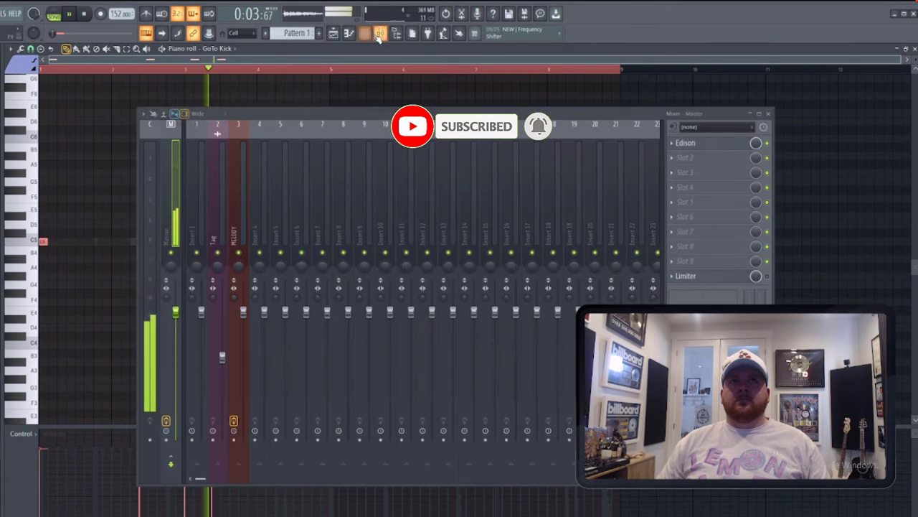
click(380, 33)
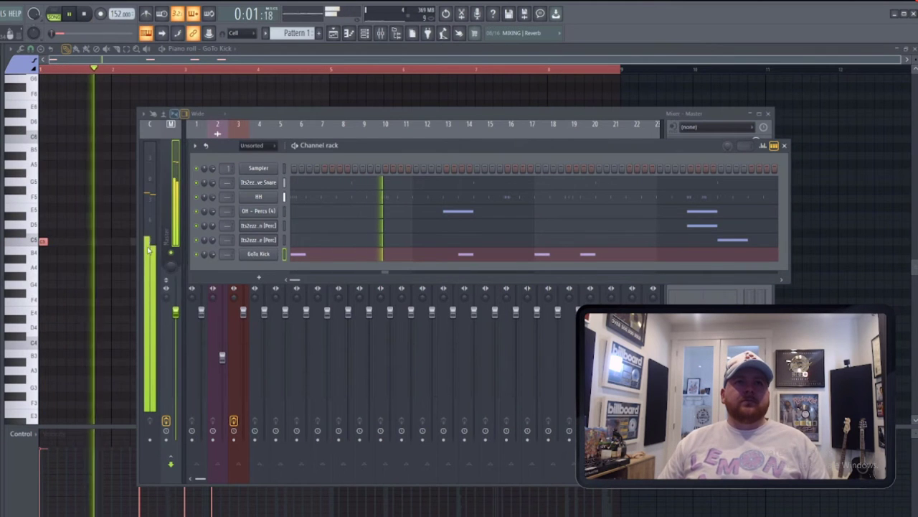
click(242, 251)
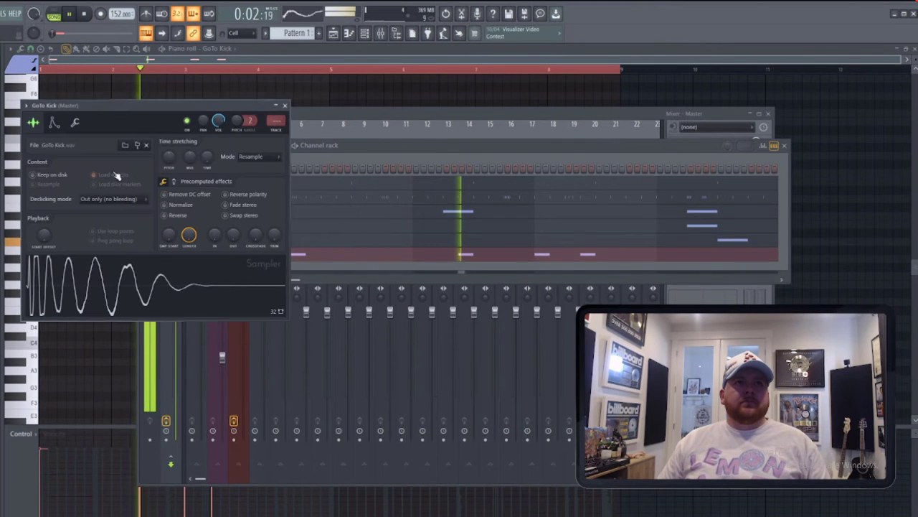
click(285, 106)
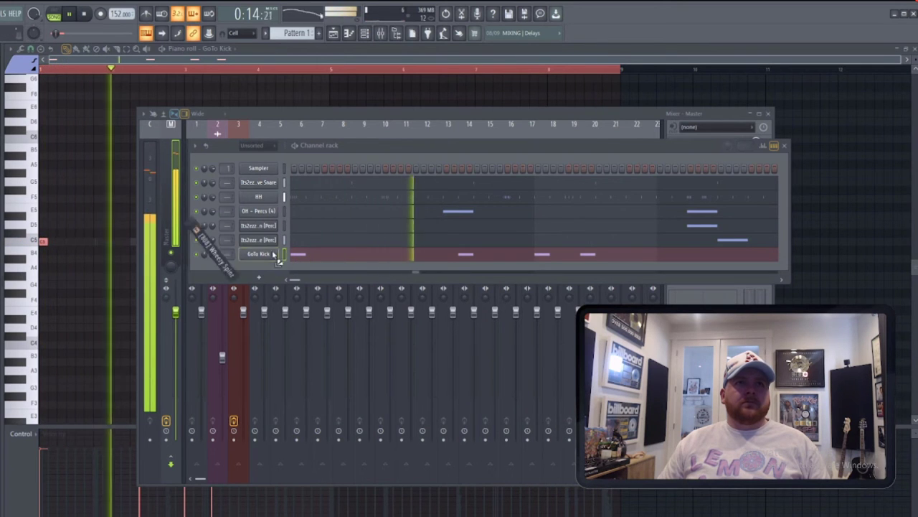
Step: Add the [808] Wheezy Spinz sample as a new channel with hits on steps 1 and 13 and open its piano roll
drag(287, 271, 289, 272)
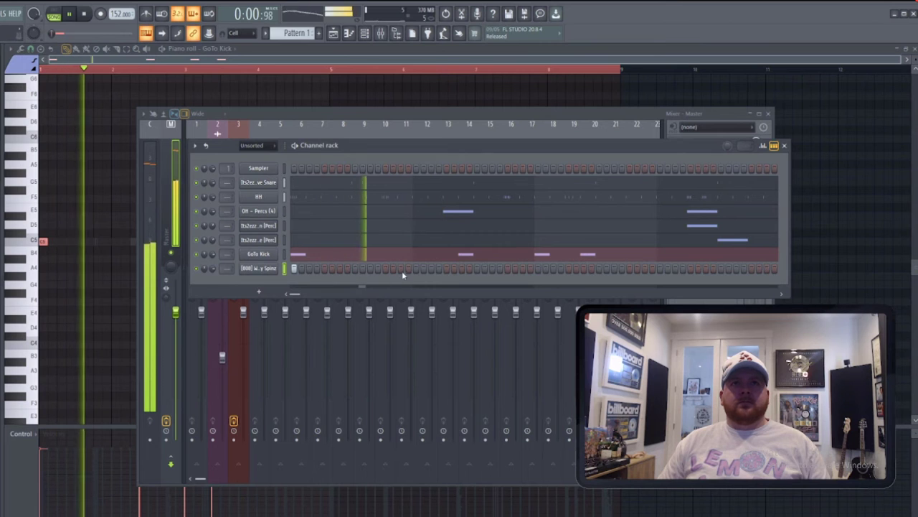
right_click(277, 266)
click(297, 265)
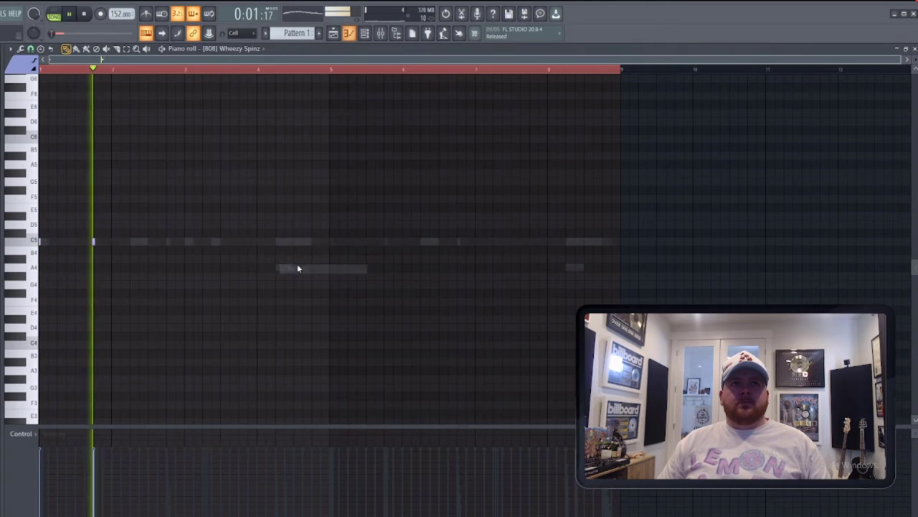
Step: Tune the two 808 notes against the melody, trying C6 and settling on C#5
click(136, 232)
key(space)
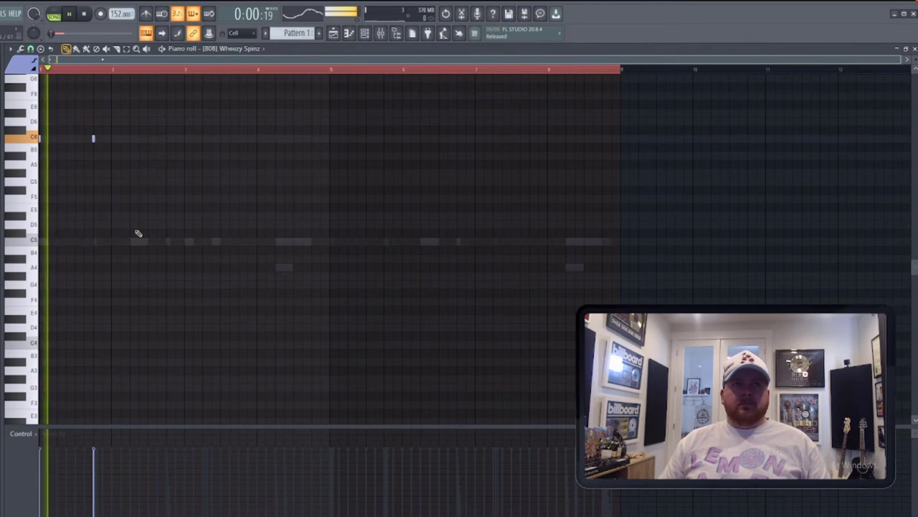
key(space)
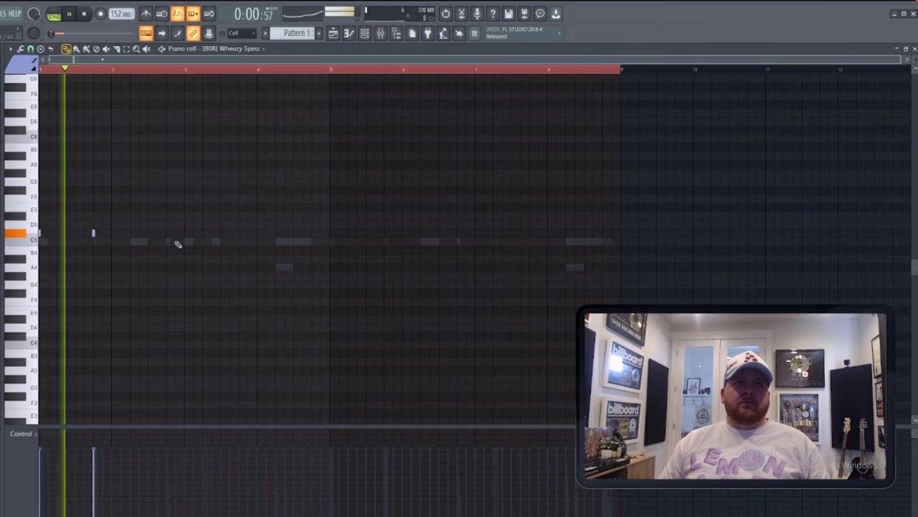
Step: Enable the volume envelope with a long hold in the [808] Wheezy Spinz channel's sampler settings
key(space)
key(F6)
click(263, 267)
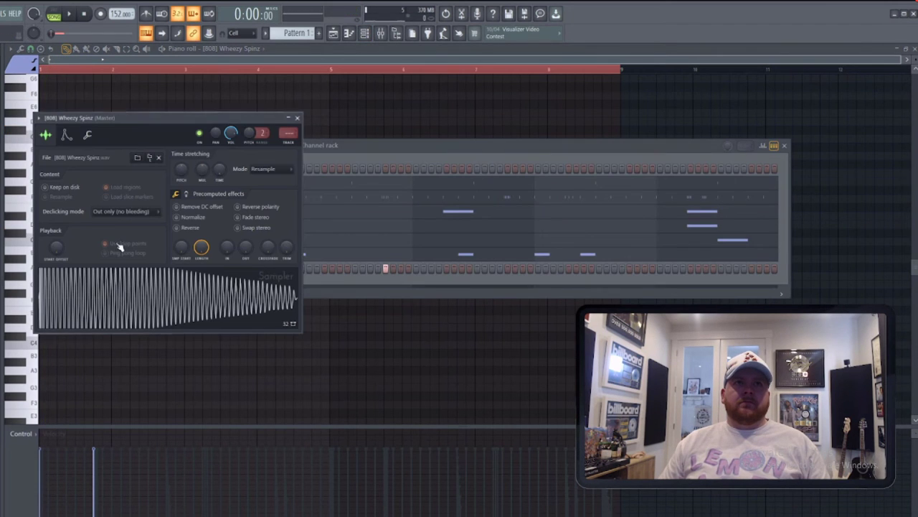
key(space)
click(66, 134)
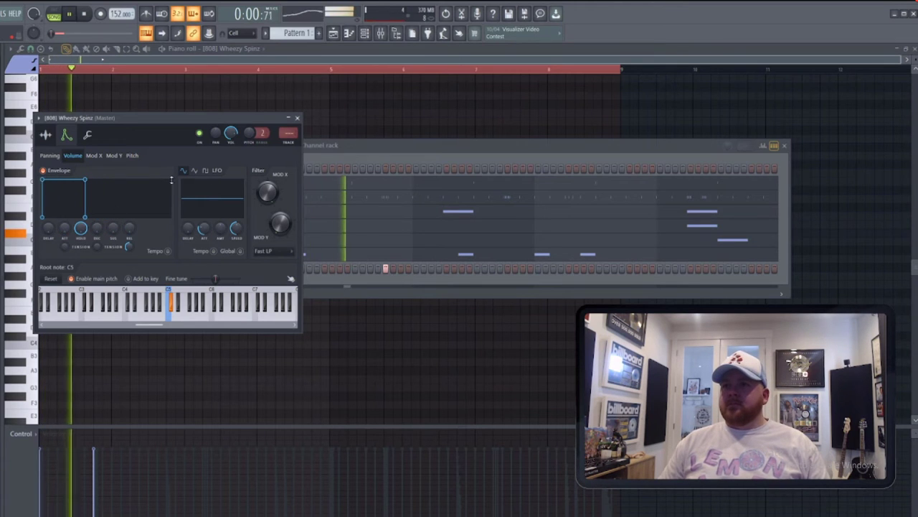
Step: Reopen the [808] Wheezy Spinz piano roll and draw a one-beat D#5 note on beat 2 of bar 2
click(415, 148)
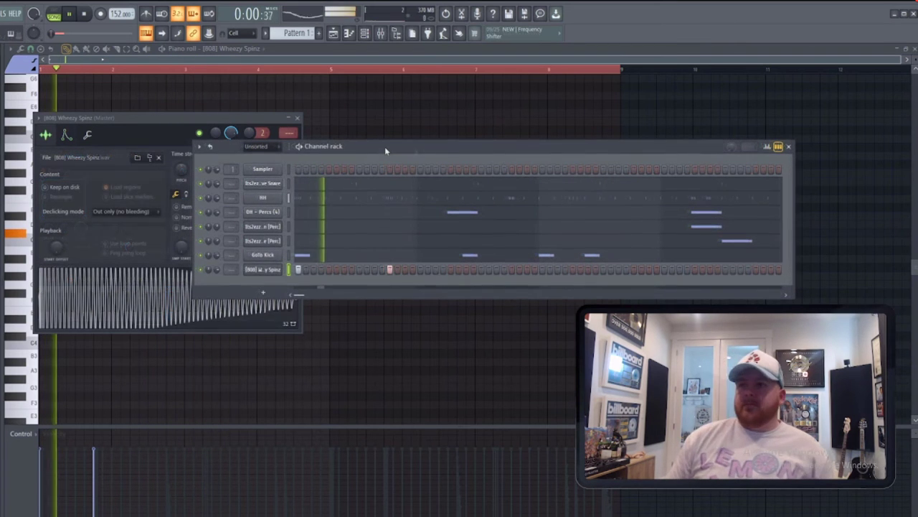
right_click(283, 264)
click(300, 270)
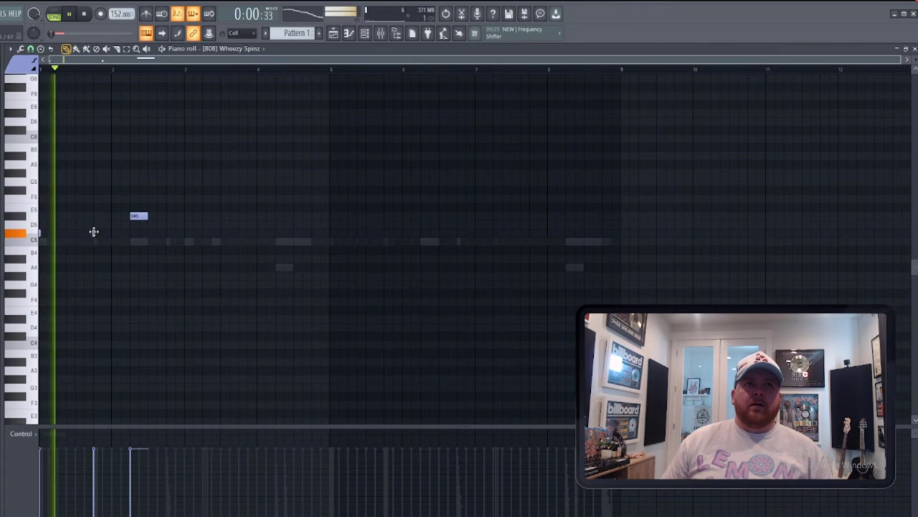
Step: Replace the one-beat D#5 note in bar 2 with short D#5 hits on steps 5 and 11, and play back the pattern
right_click(137, 217)
click(130, 215)
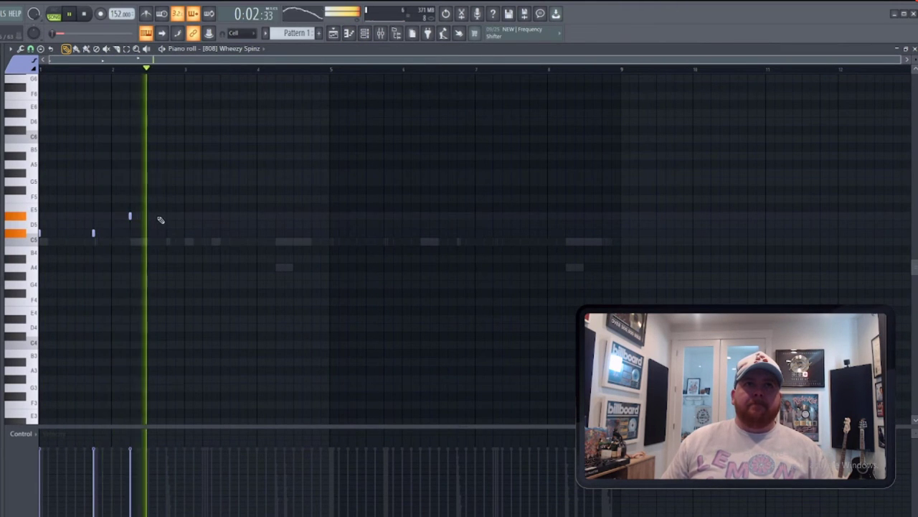
click(157, 216)
key(space)
Step: Check the volume envelope in the [808] Wheezy Spinz channel's sampler settings and return to its piano roll
click(370, 33)
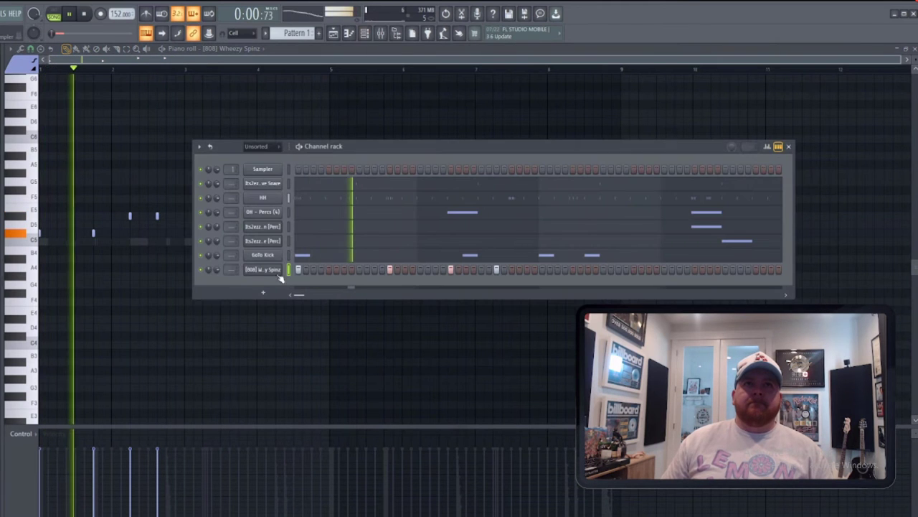
click(246, 266)
click(66, 134)
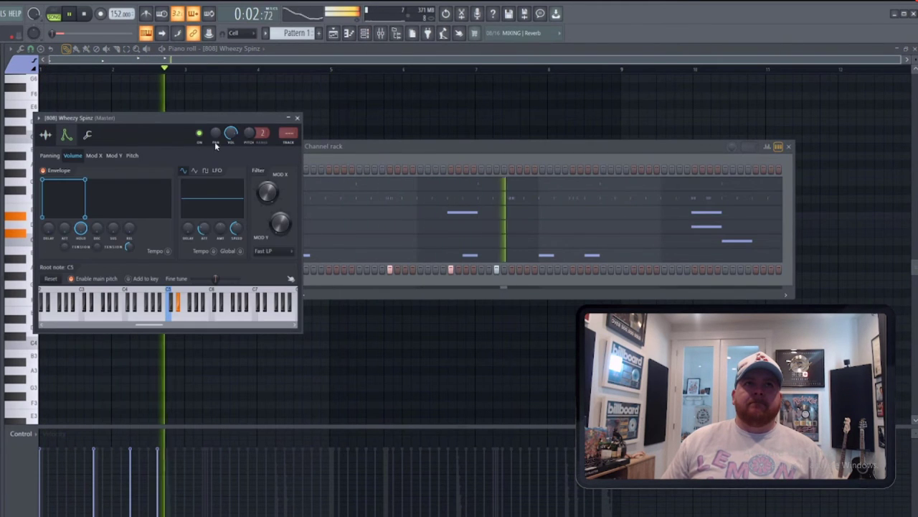
click(316, 51)
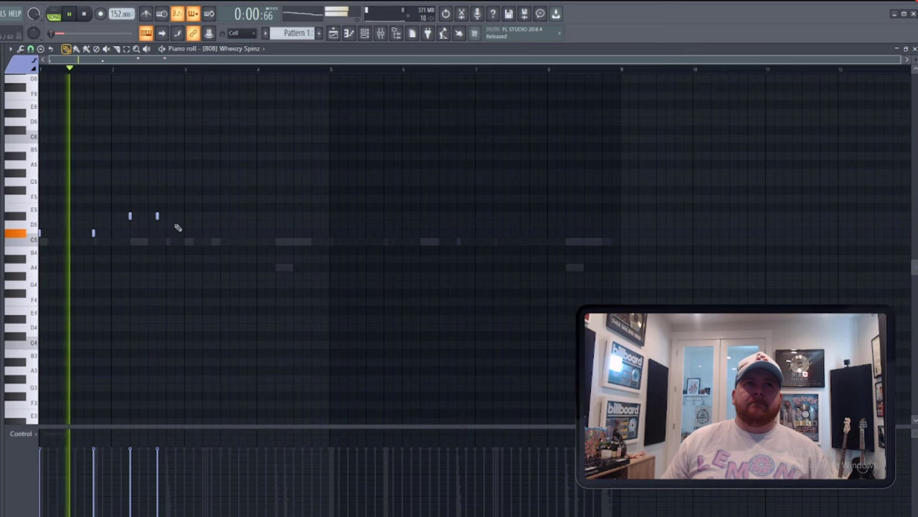
Step: Replace bar 2's 808 notes with one short D#5 hit on step 7, and add F5 and C#5 hits in bar 3
right_click(158, 216)
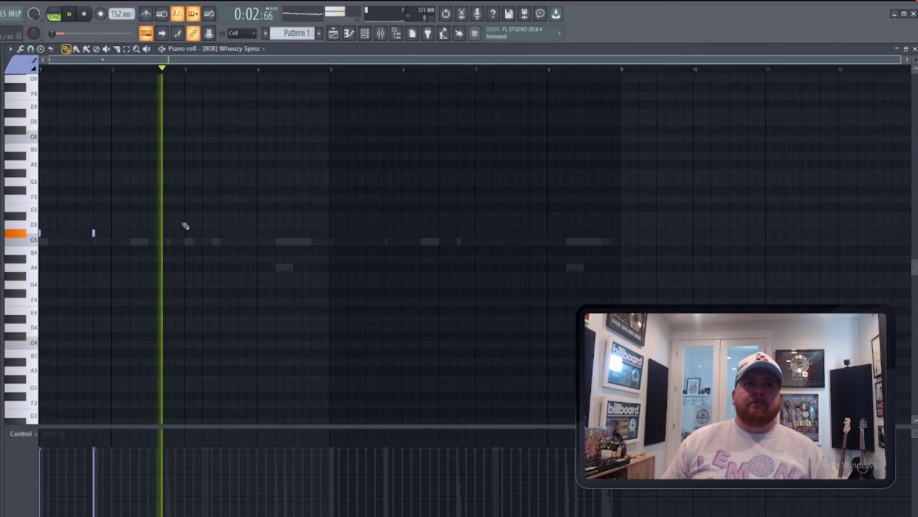
click(138, 216)
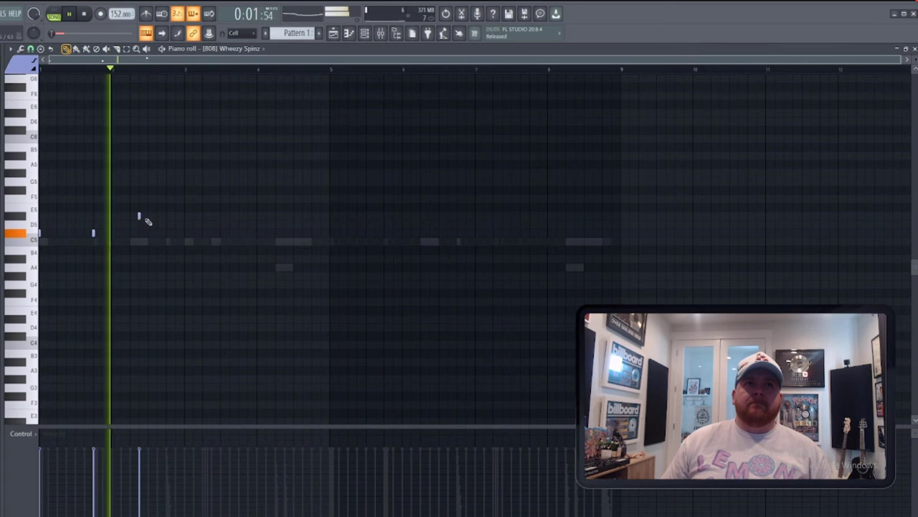
key(space)
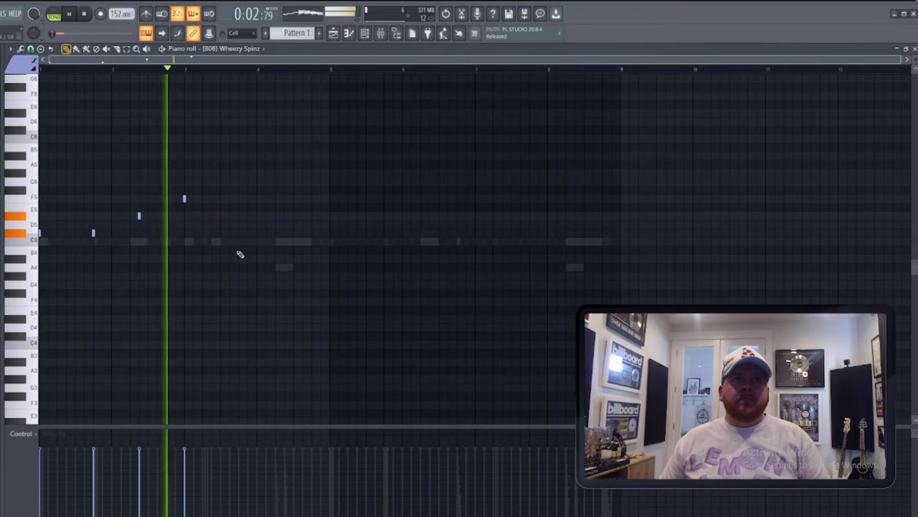
click(211, 199)
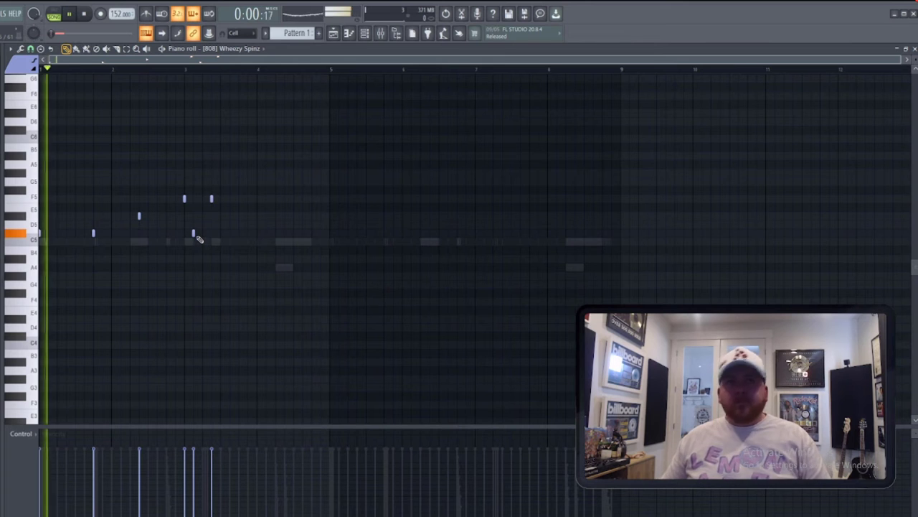
key(space)
Step: Transpose the 808 notes up one octave and add a short D#6 hit on beat 2 of bar 2
scroll(168, 236, up, 3)
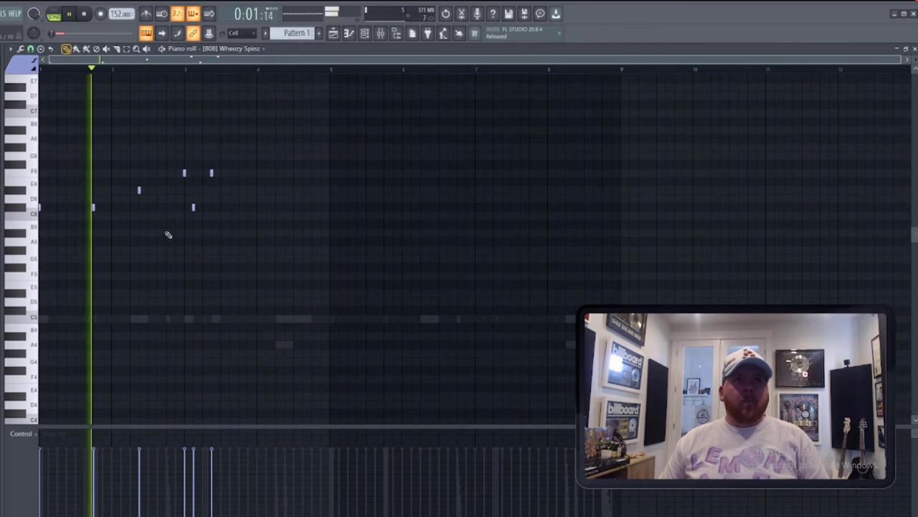
click(140, 191)
click(138, 191)
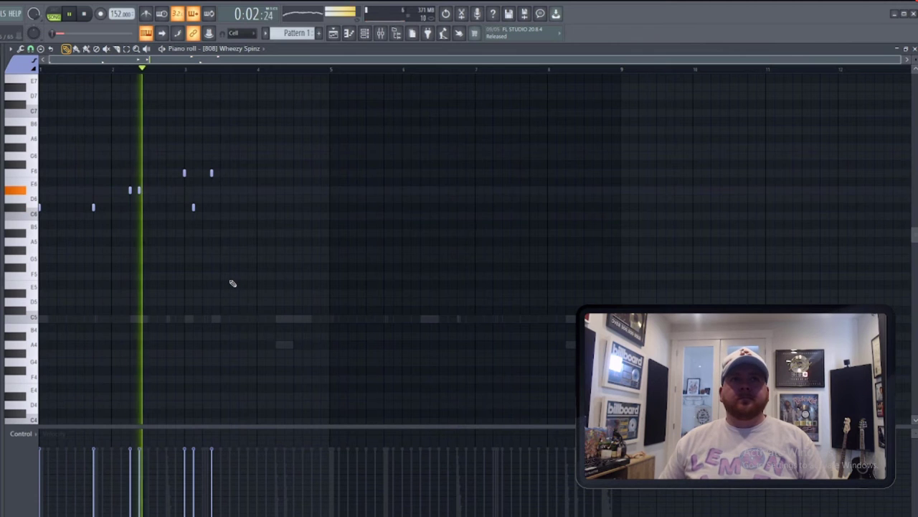
key(space)
Step: Add a short D#6 hit on beat 4 of bar 2 and clear all 808 notes from bar 3
key(ctrl+z)
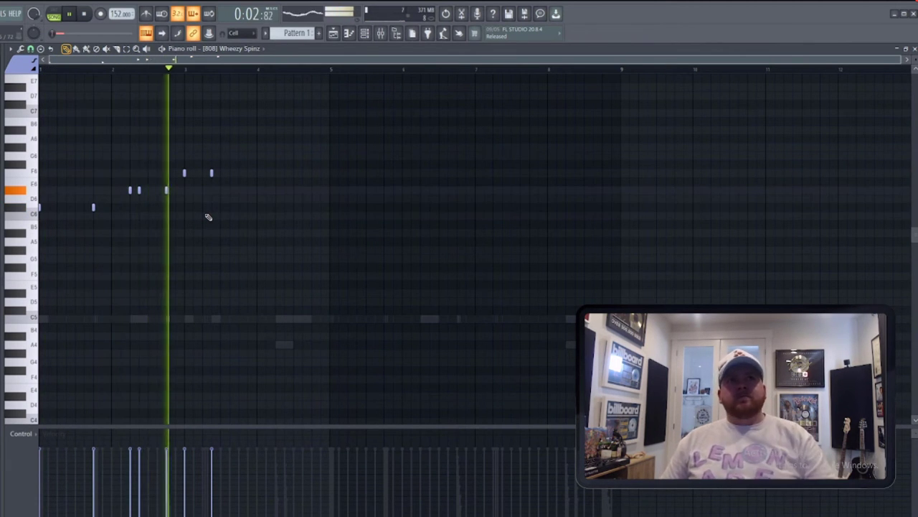
key(space)
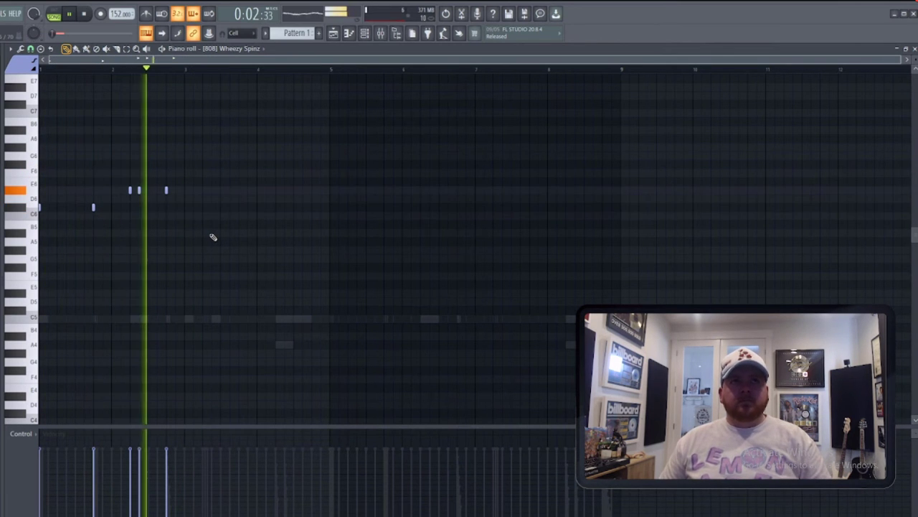
key(space)
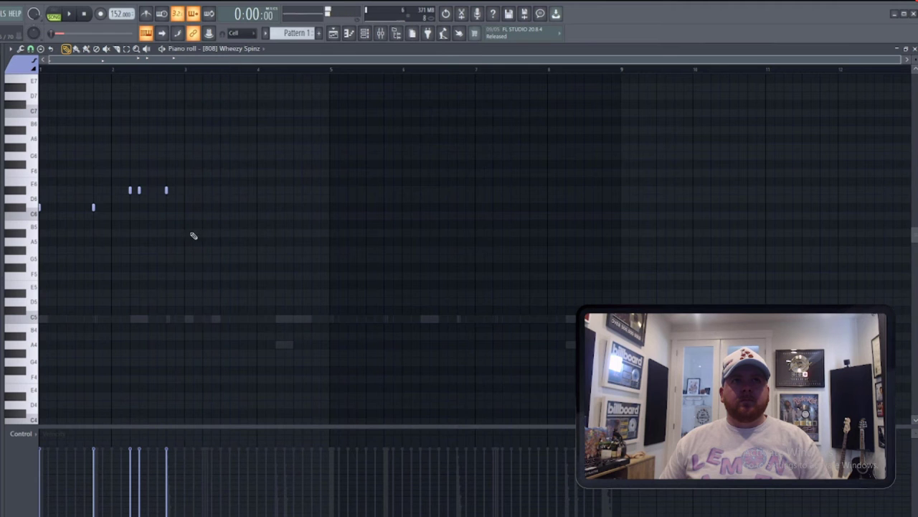
Step: Transpose the 808 notes down one octave and stretch them end to end up to a new A#4 hit at the start of bar 3
key(space)
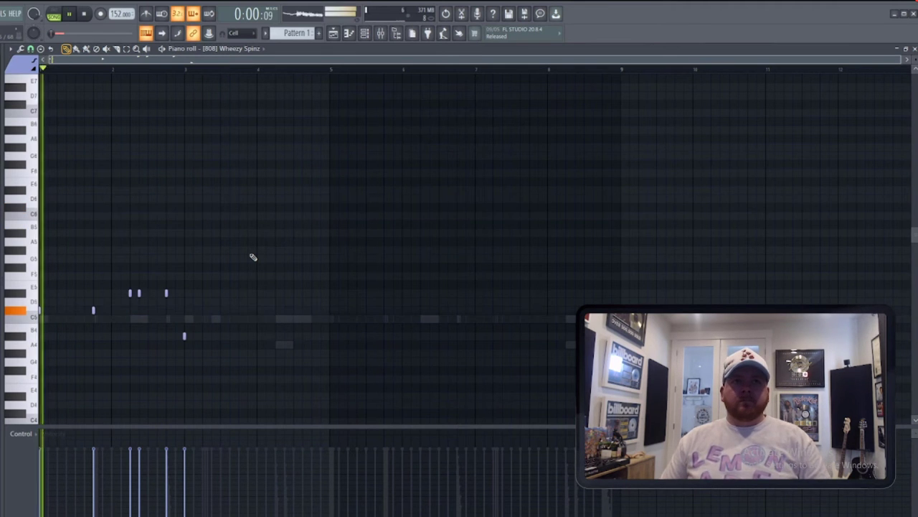
key(ctrl+l)
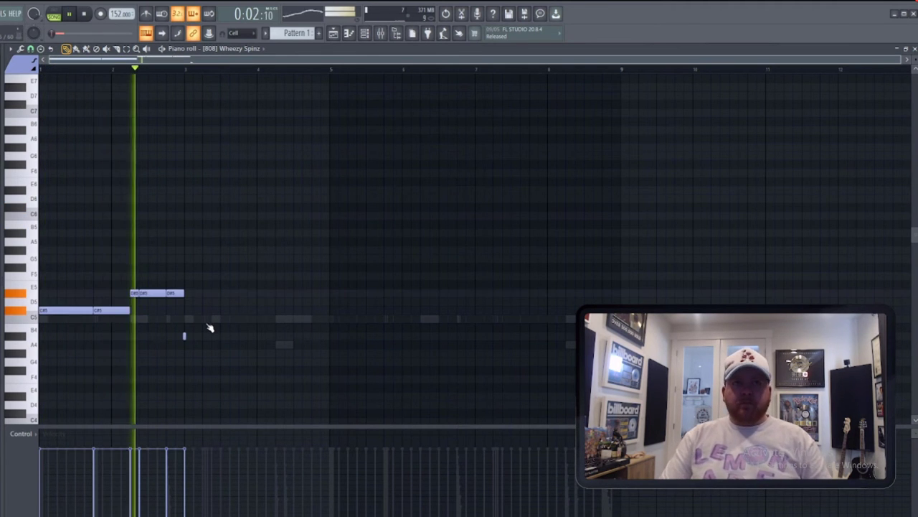
Step: Add A#4 hits on steps 7 and 13 of bar 3 and C5 on beat 3 of bar 4, stretched end to end through bar 4
click(220, 337)
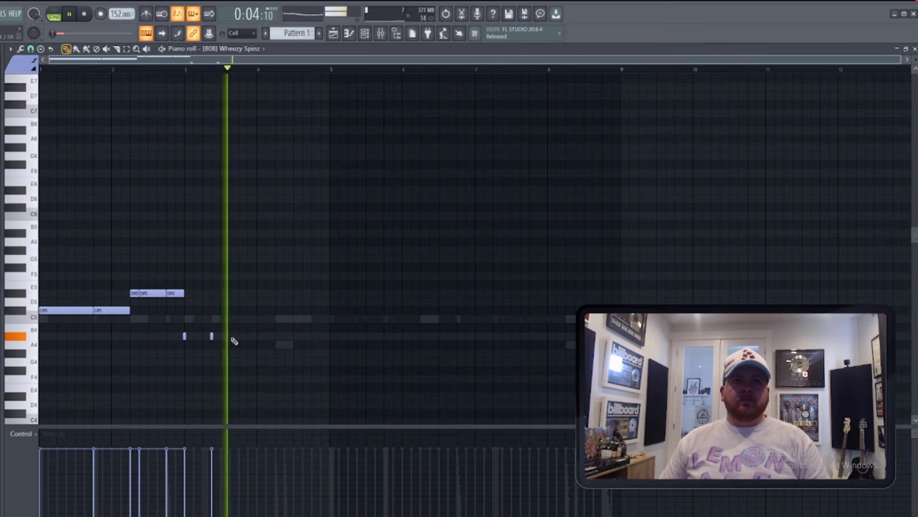
click(240, 337)
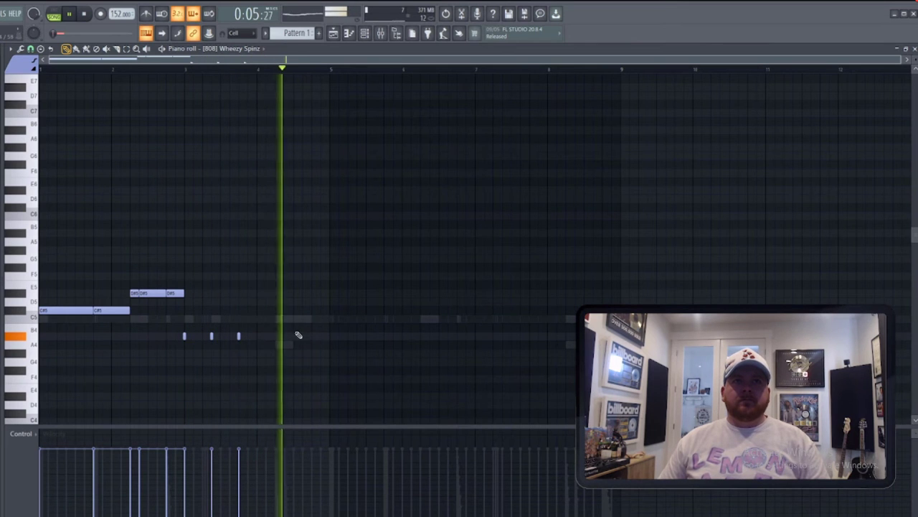
key(q)
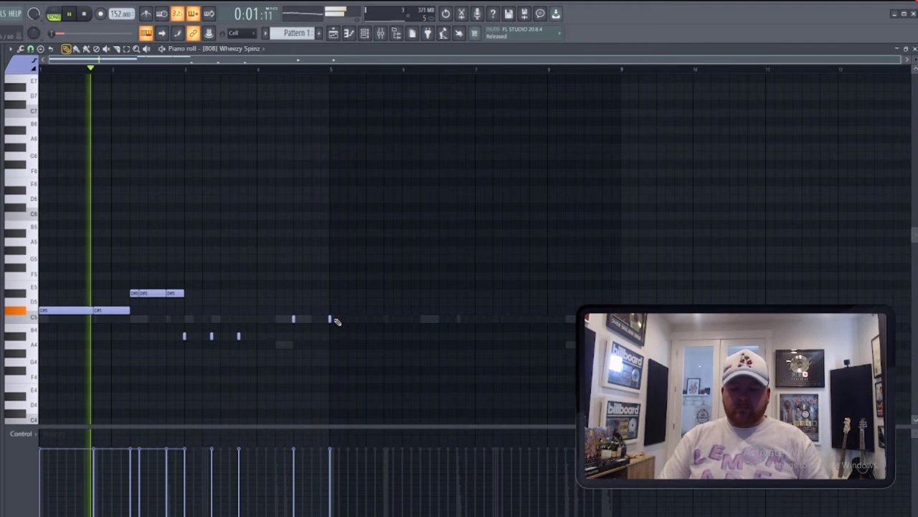
key(space)
key(space)
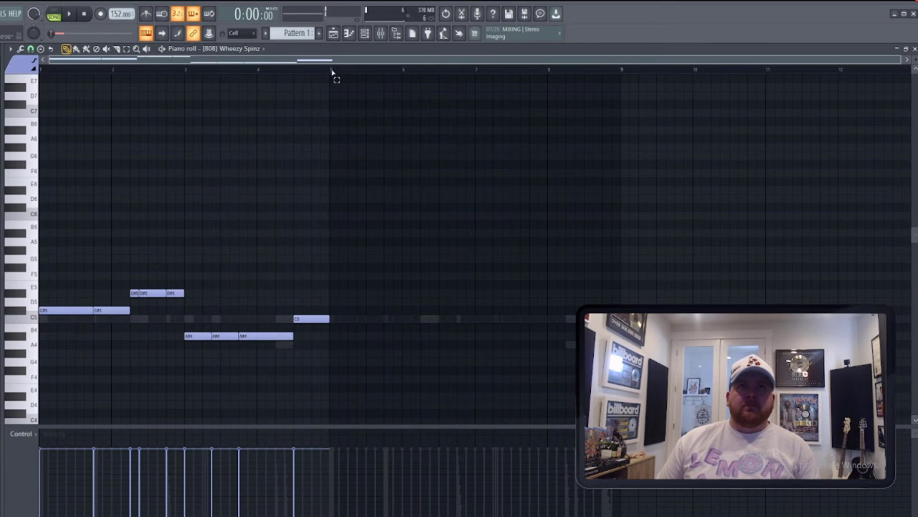
Step: Duplicate the four-bar 808 line into bars 5 to 8 and play it back
drag(332, 74, 40, 73)
key(ctrl+b)
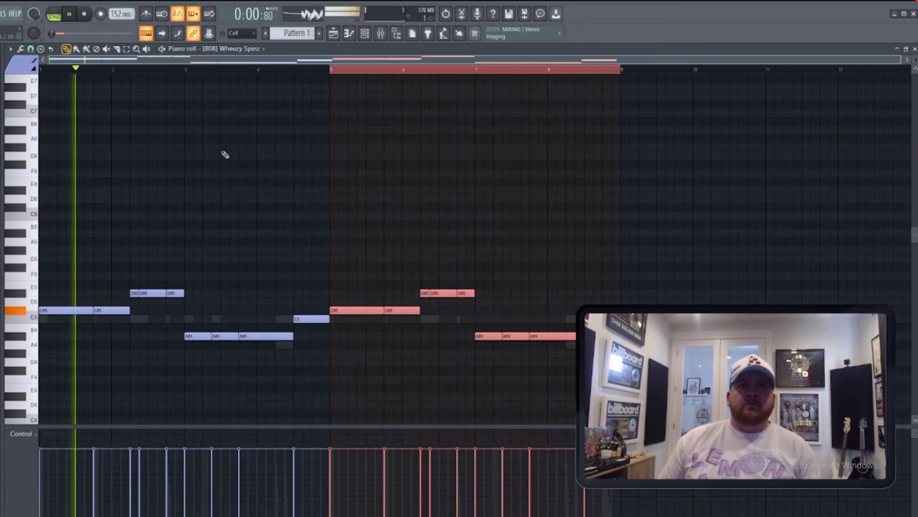
key(space)
click(367, 34)
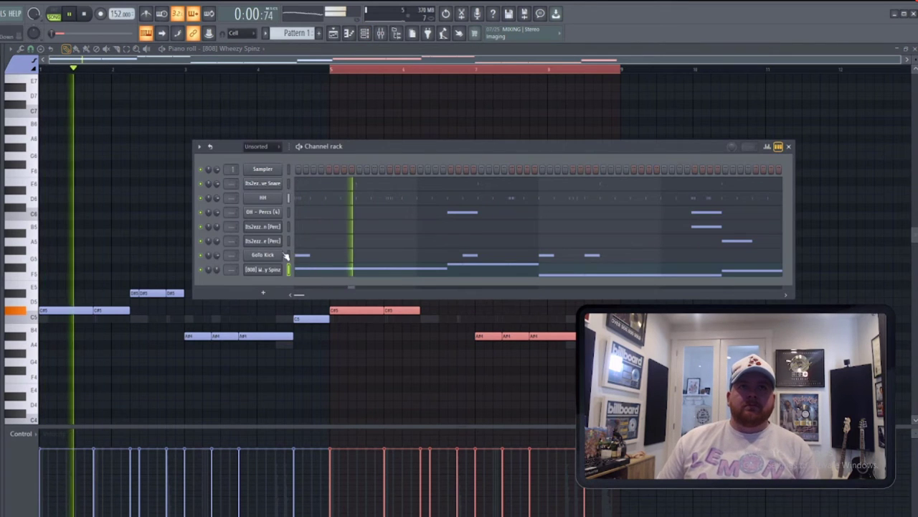
click(281, 59)
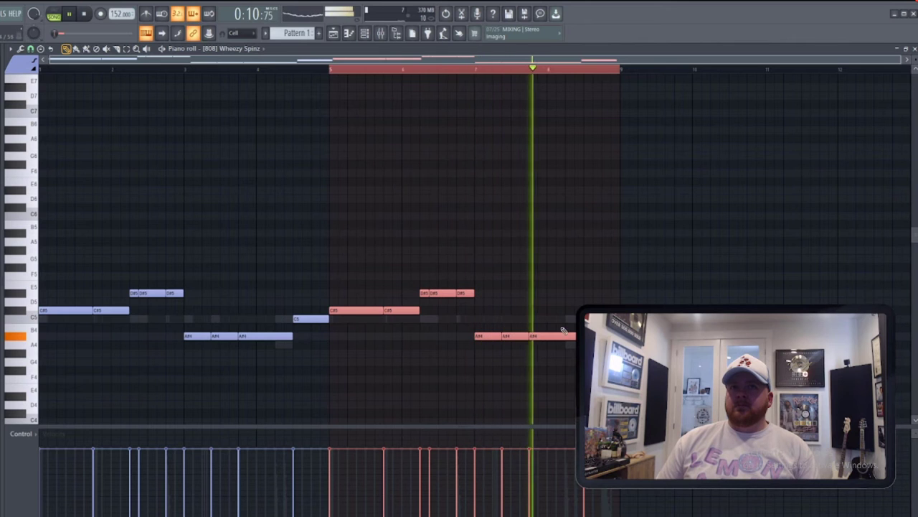
Step: Raise the first A#4 note of bar 7 one octave to A#5 and add short 808 hits at the end of bar 8
click(490, 335)
key(space)
click(458, 67)
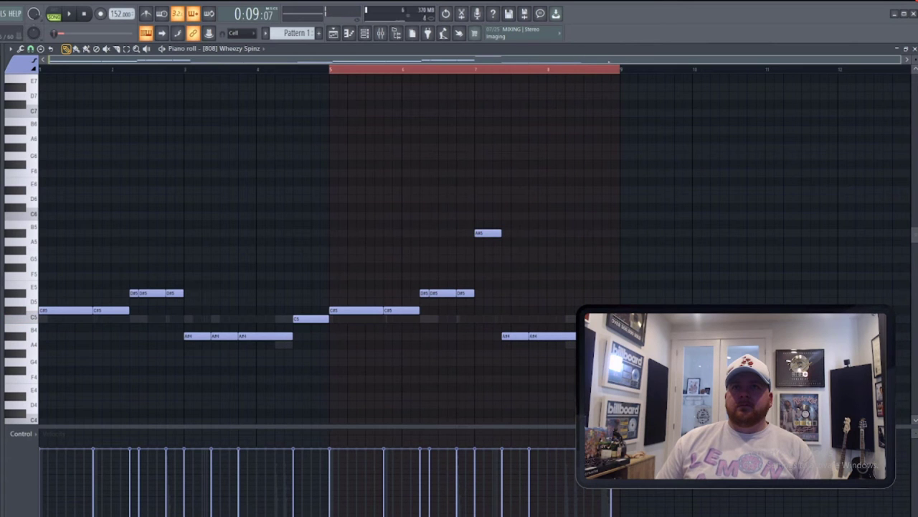
key(space)
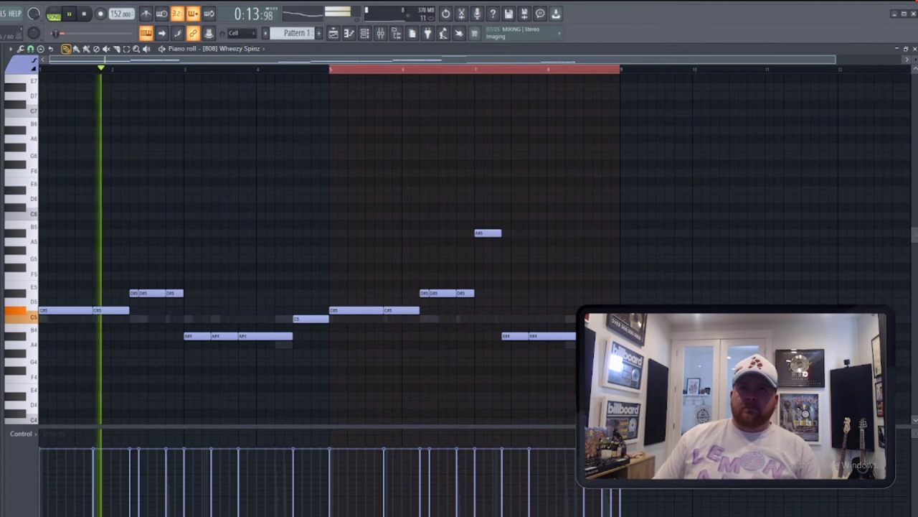
Step: Open the GoTo Kick channel's piano roll and play the pattern from the start
click(366, 34)
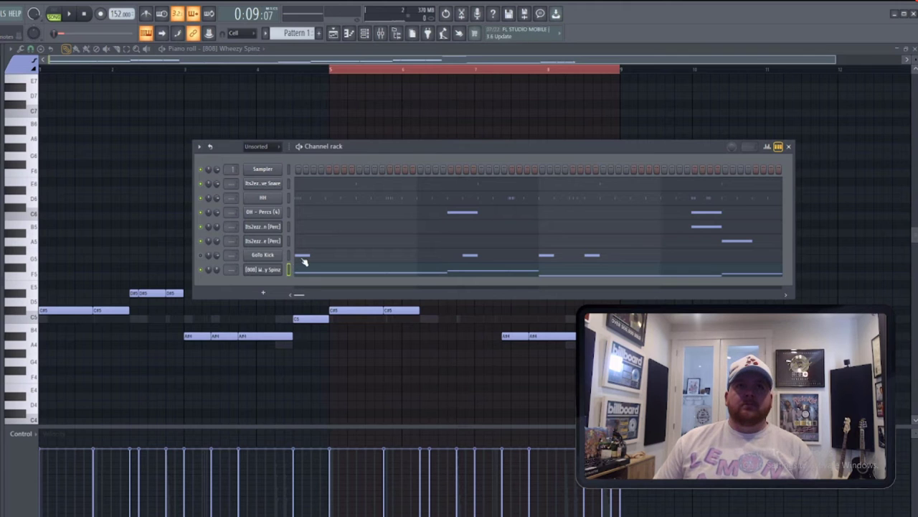
click(304, 260)
click(47, 70)
key(space)
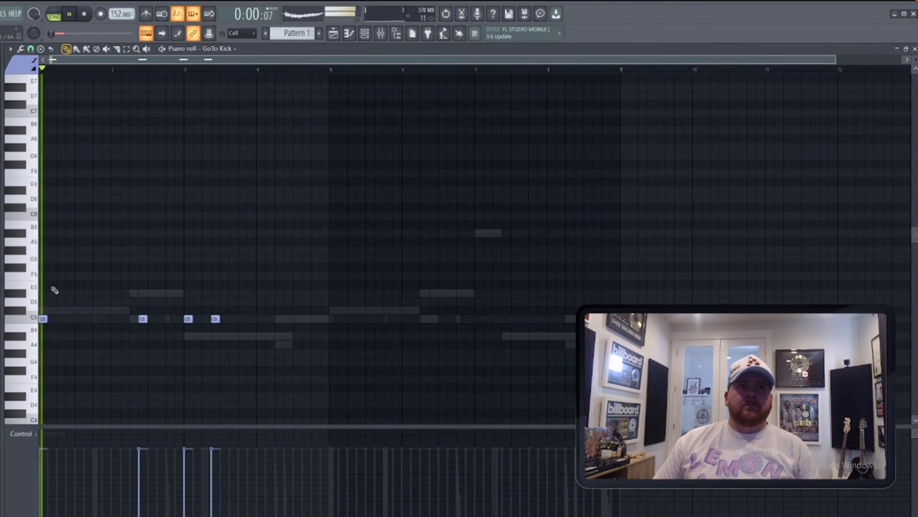
Step: Try the pattern without the kick hit at the start of bar 1
right_click(43, 320)
key(space)
key(space)
key(super)
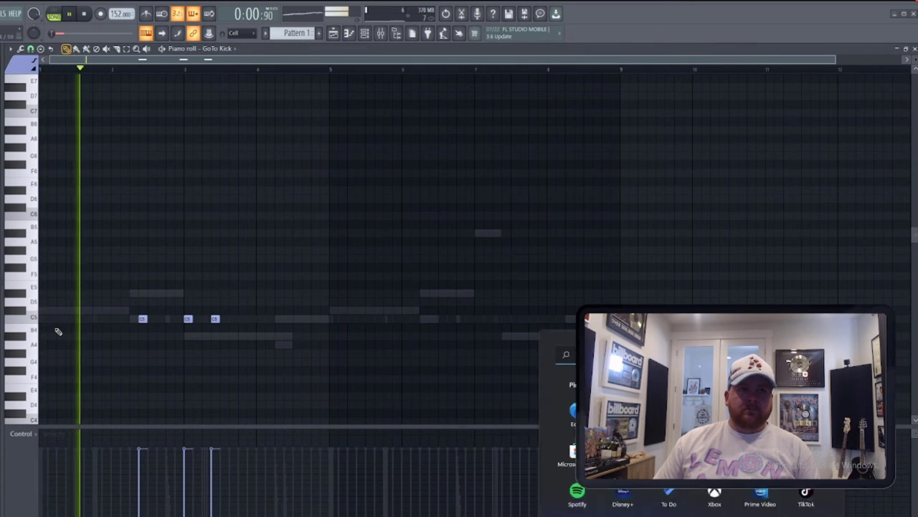
click(42, 69)
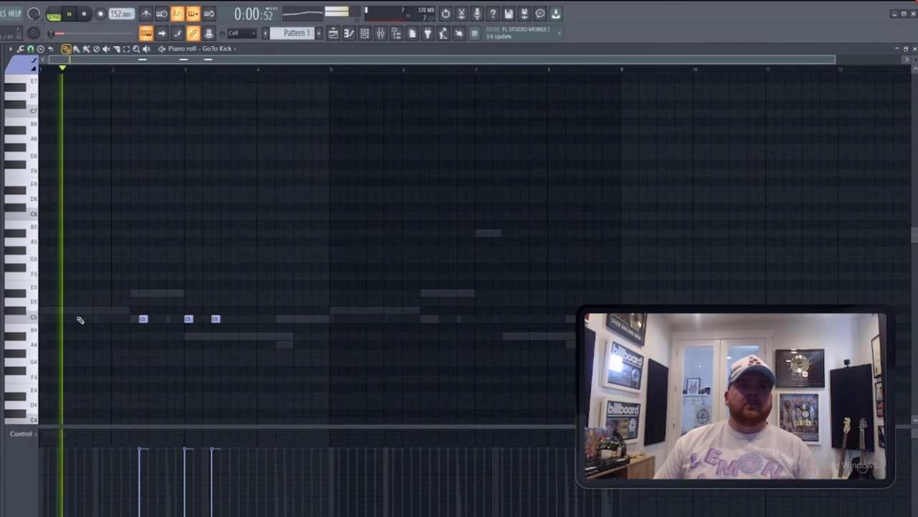
Step: Raise all kick velocities to maximum and add kick hits on beat 4 of bar 1 and beats 2 and 4 of bar 2
key(ctrl+a)
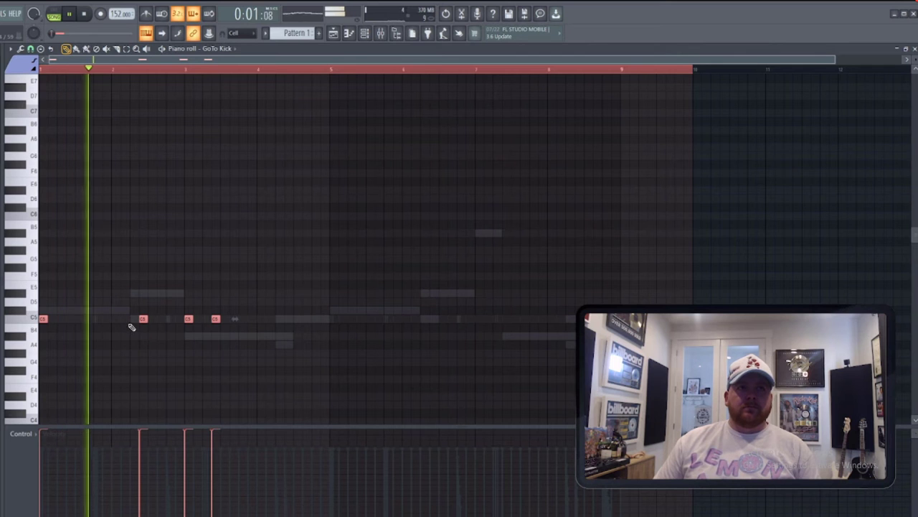
click(95, 320)
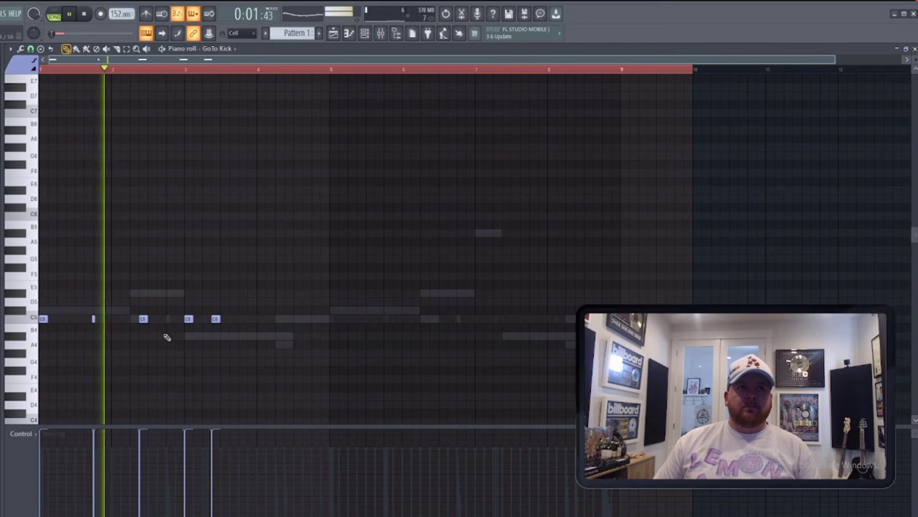
click(134, 321)
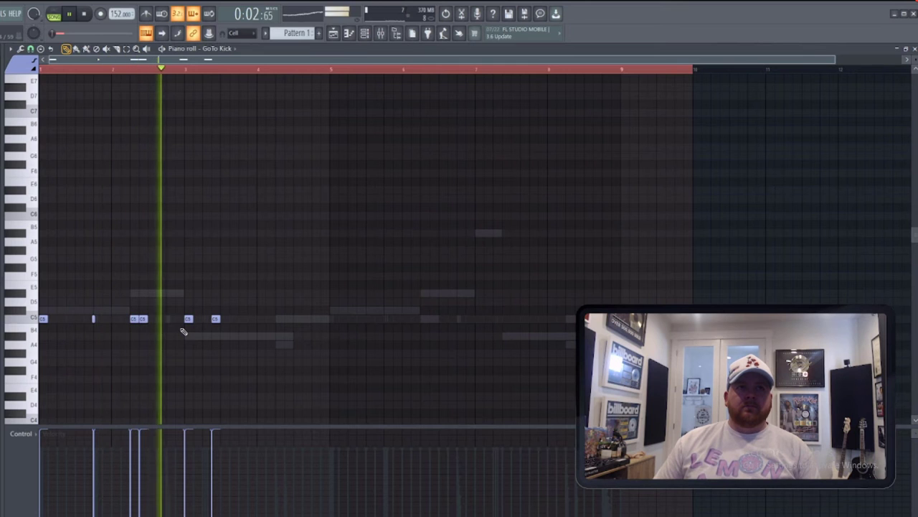
click(170, 320)
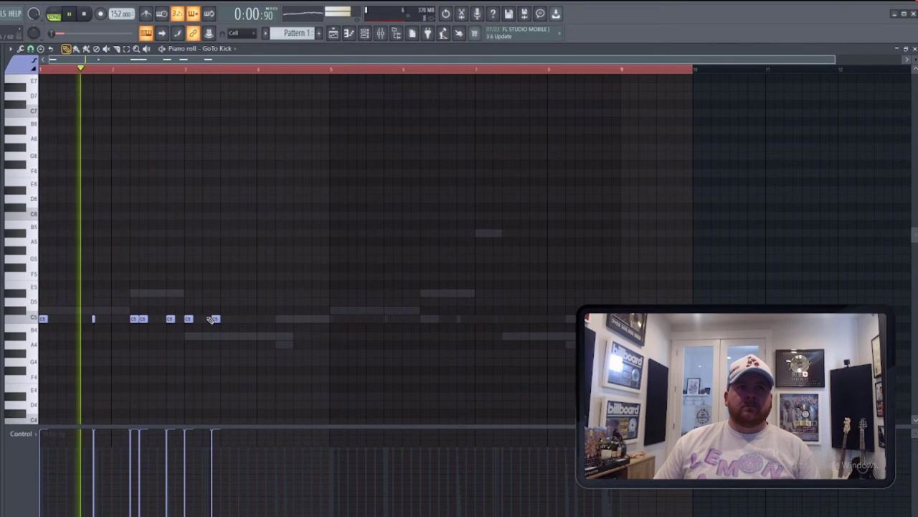
Step: Extend the GoTo Kick hits through bar 8 to follow the 808 rhythm, and return to the channel rack
click(365, 33)
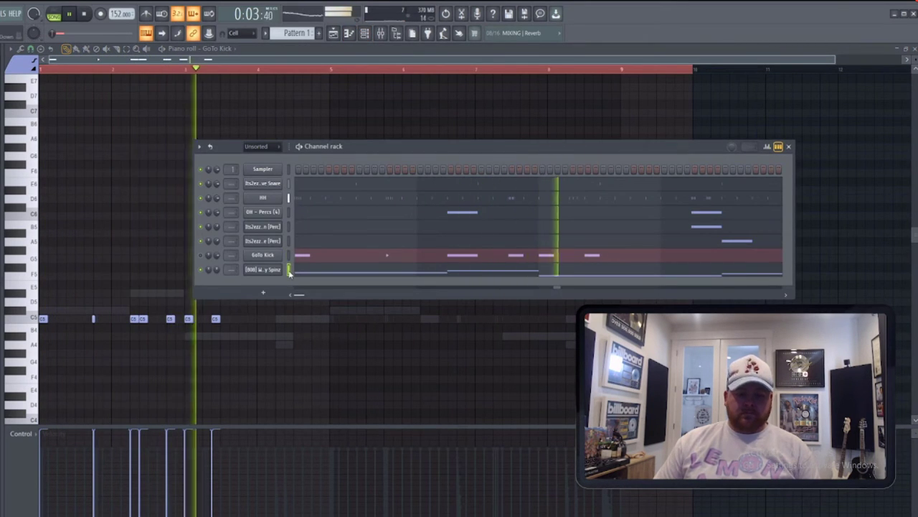
key(F7)
click(323, 265)
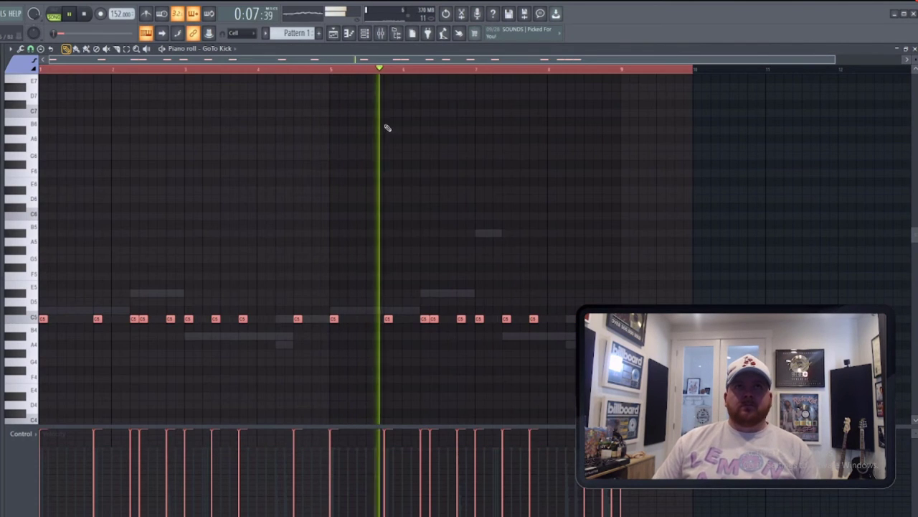
click(365, 34)
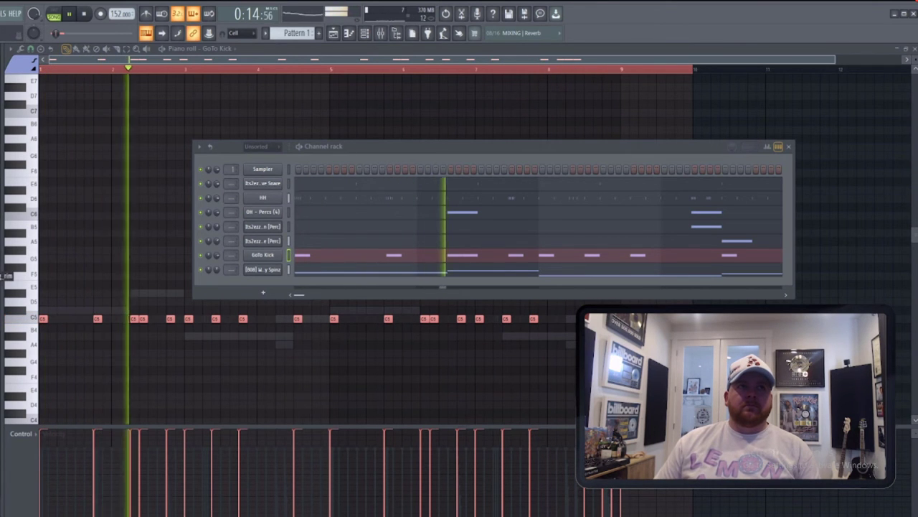
Step: Add the KBH_percussion_gucci_gang_rim sample as a new channel and place a hit in its step row
drag(6, 275, 262, 286)
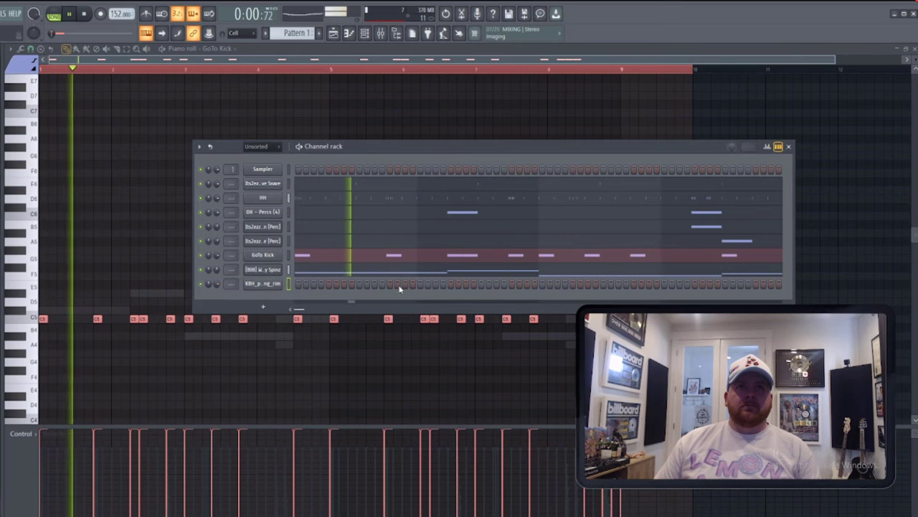
click(435, 284)
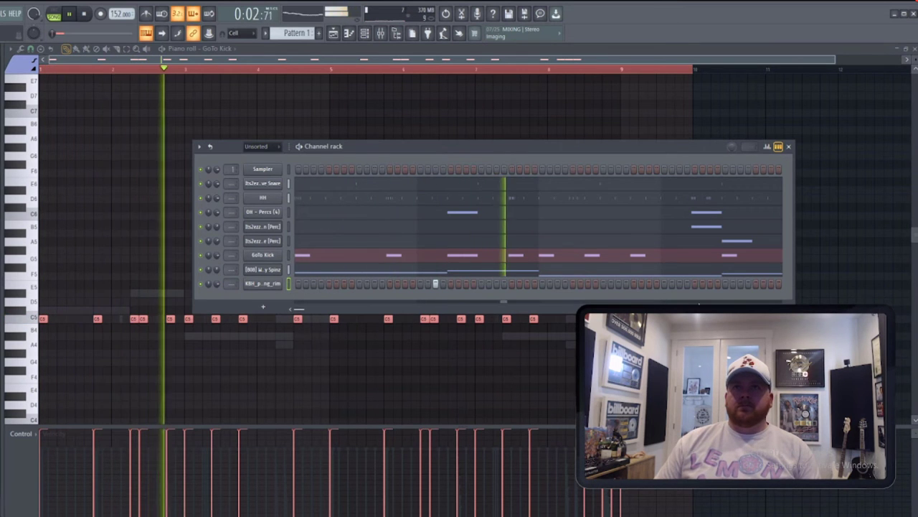
right_click(267, 284)
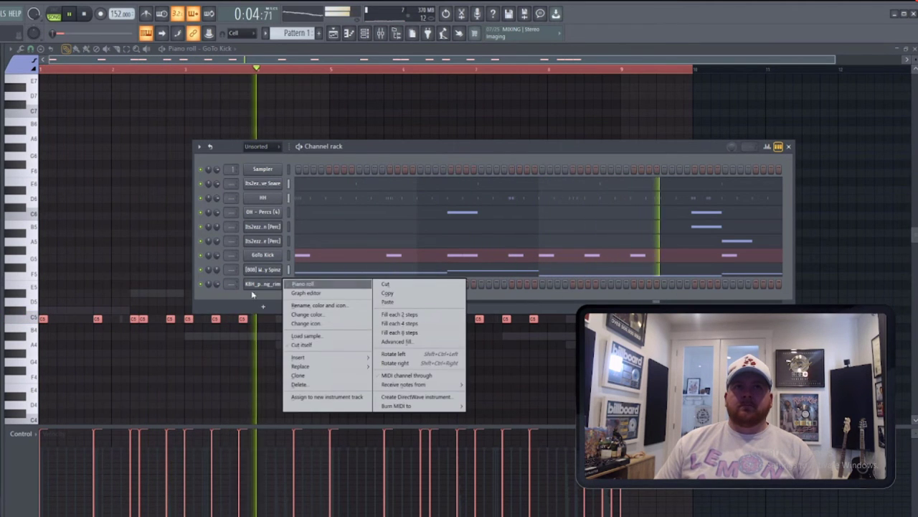
click(394, 293)
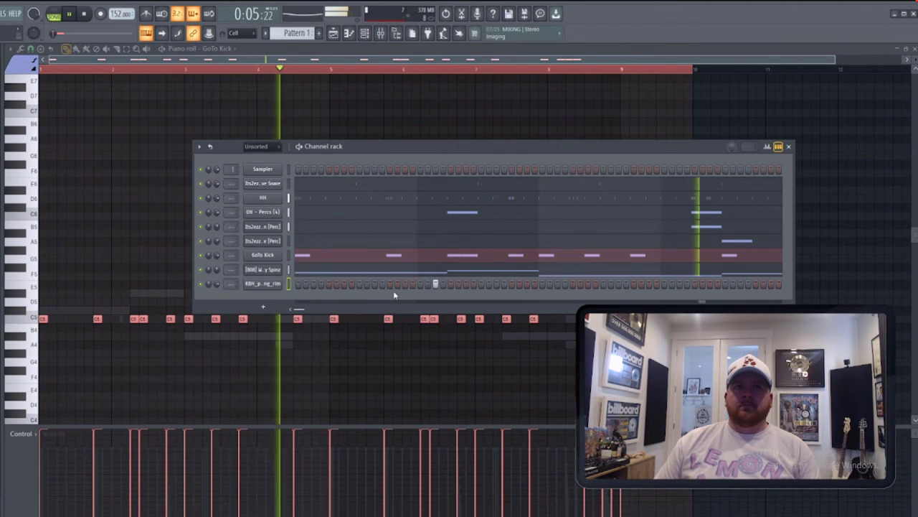
Step: Place gucci_gang_rim hits on step 7 of bars 1 and 5 in its piano roll, and return to the channel rack
right_click(280, 284)
click(302, 283)
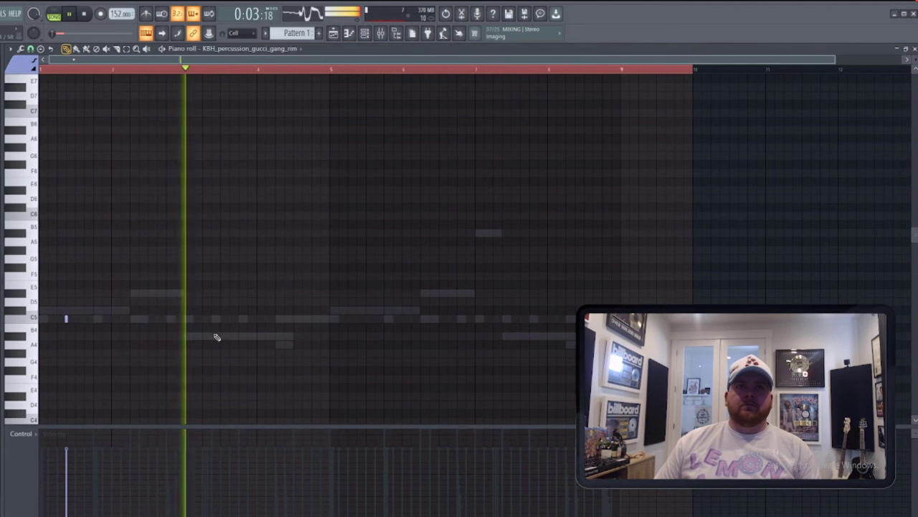
click(357, 317)
key(F6)
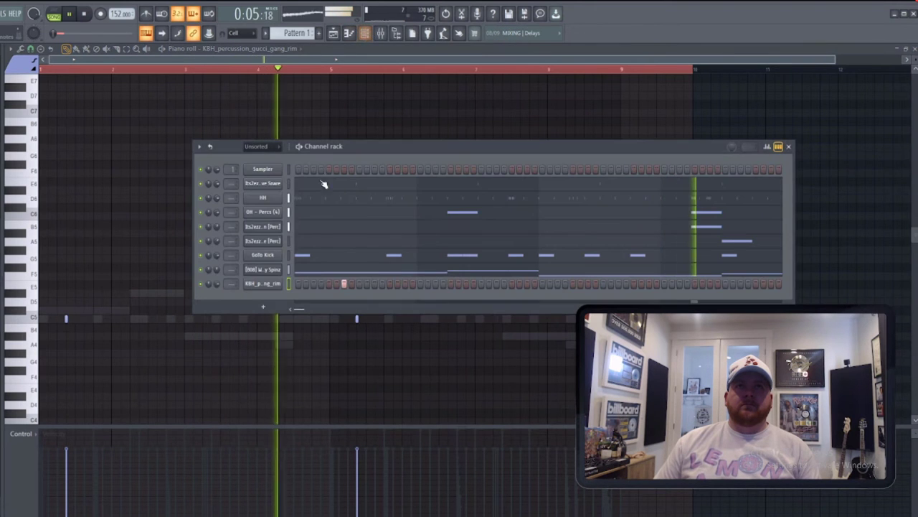
Step: Remove the Pattern 1 clip from track 4 of the playlist and split Pattern 1 by channel
click(334, 33)
click(260, 68)
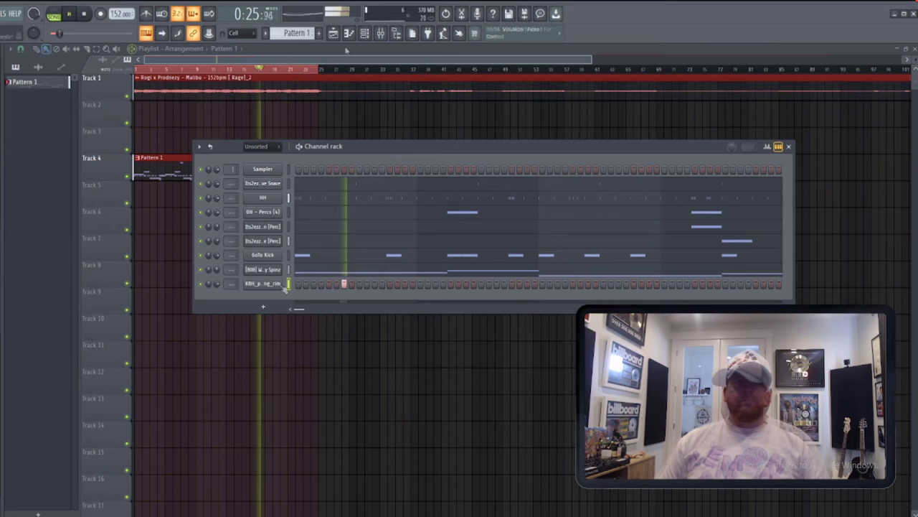
key(F6)
drag(285, 167, 147, 168)
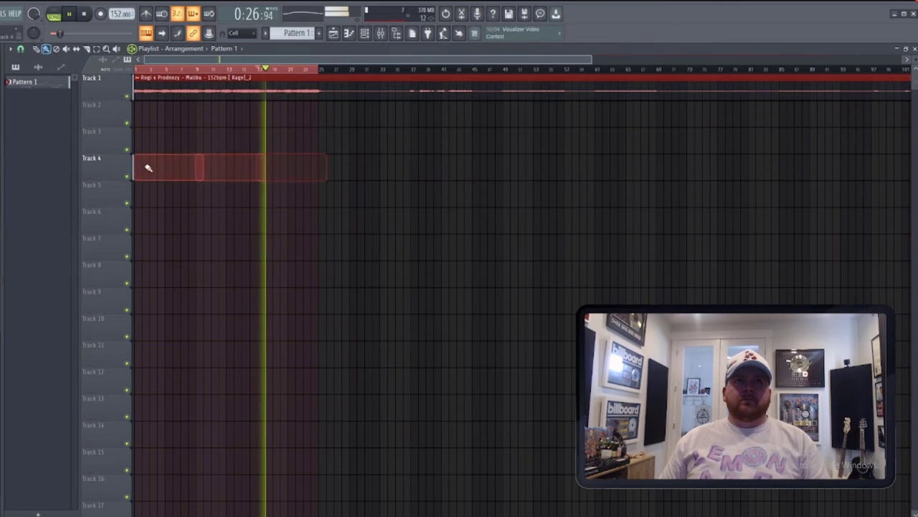
right_click(301, 33)
click(366, 181)
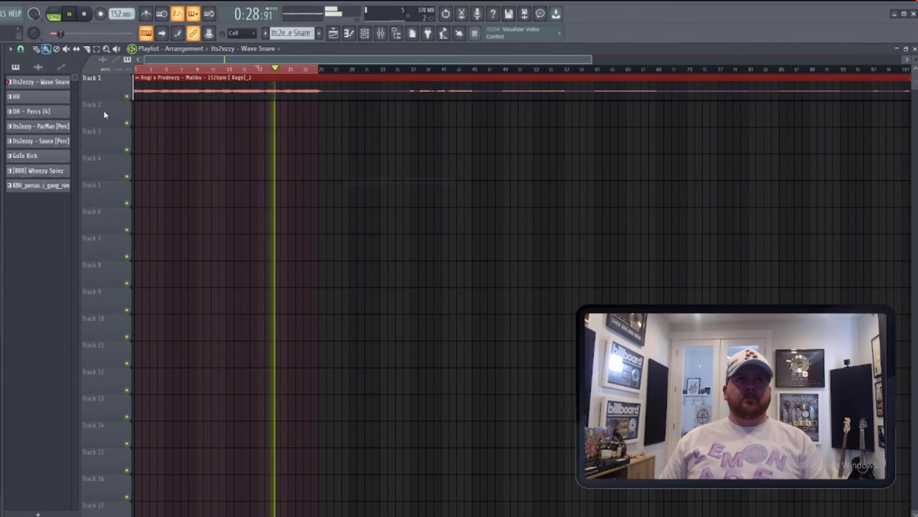
Step: Place all split patterns at bar 1 on tracks 3 to 10 and trim the GoTo Kick and 808 clips to eight bars
click(49, 186)
drag(40, 96, 136, 143)
click(87, 50)
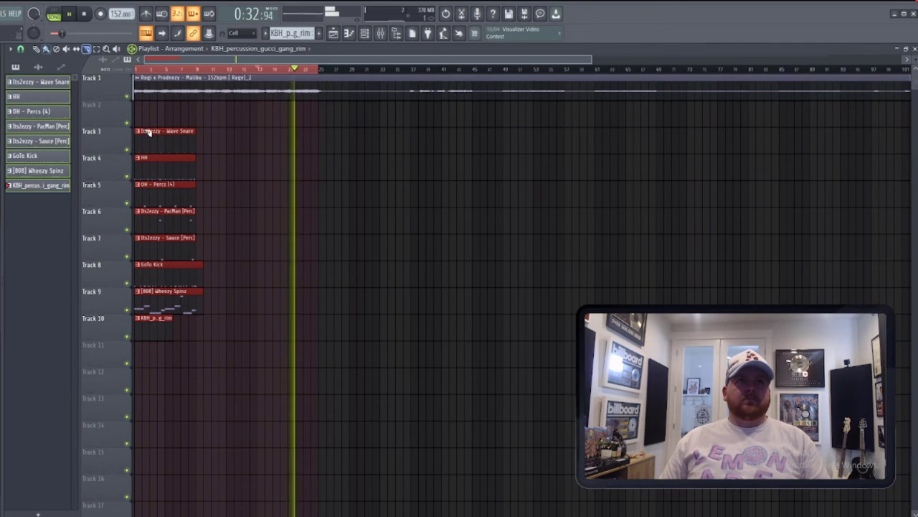
drag(205, 269, 197, 309)
click(36, 48)
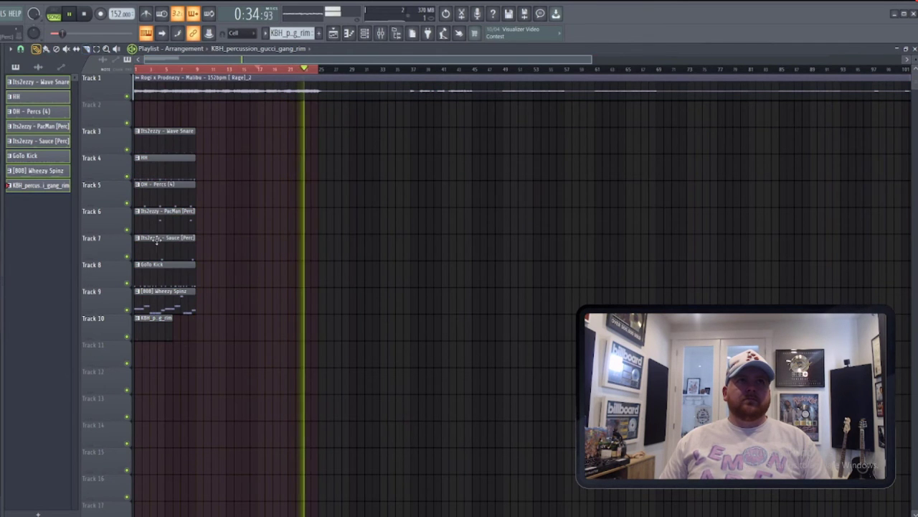
mouse_move(207, 365)
mouse_down()
mouse_move(135, 154)
mouse_move(140, 138)
mouse_up()
key(ctrl+b)
key(ctrl+b)
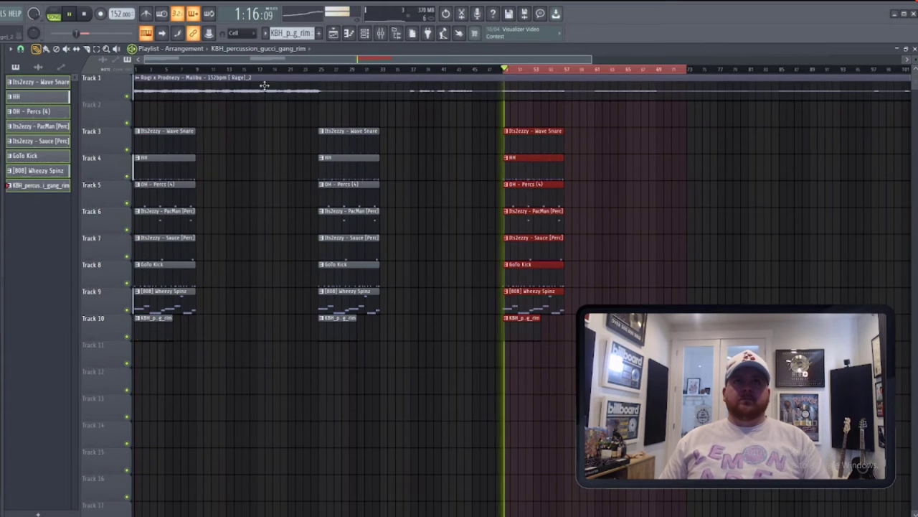
key(ctrl+alt+z)
key(ctrl+alt+z)
key(ctrl+alt+z)
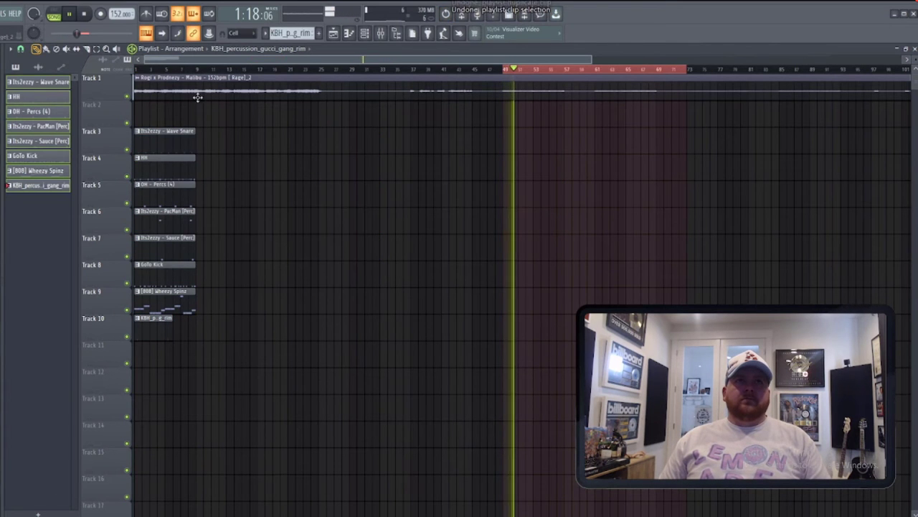
Step: Duplicate the eight-bar block of drum and 808 clips three times up to bar 33, and delete the block in bars 1 to 8
key(space)
drag(199, 69, 135, 70)
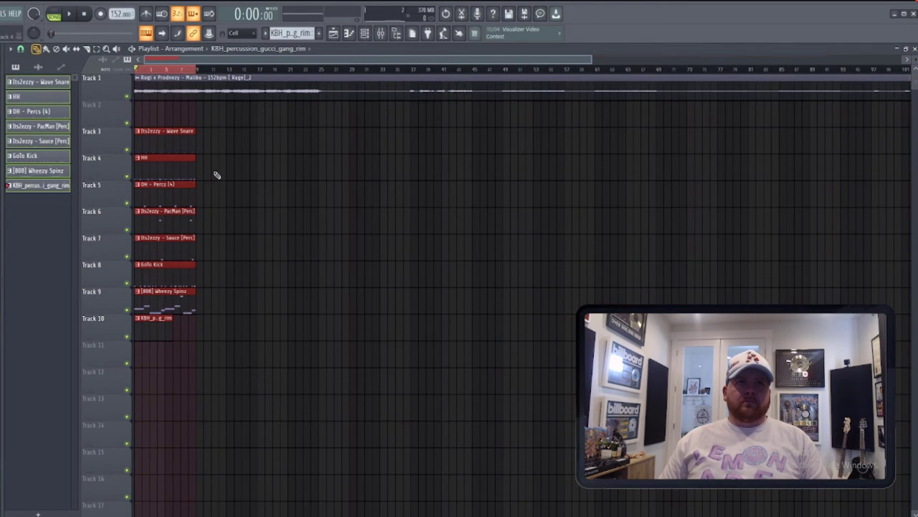
key(ctrl+b)
key(ctrl+b)
key(ctrl+b)
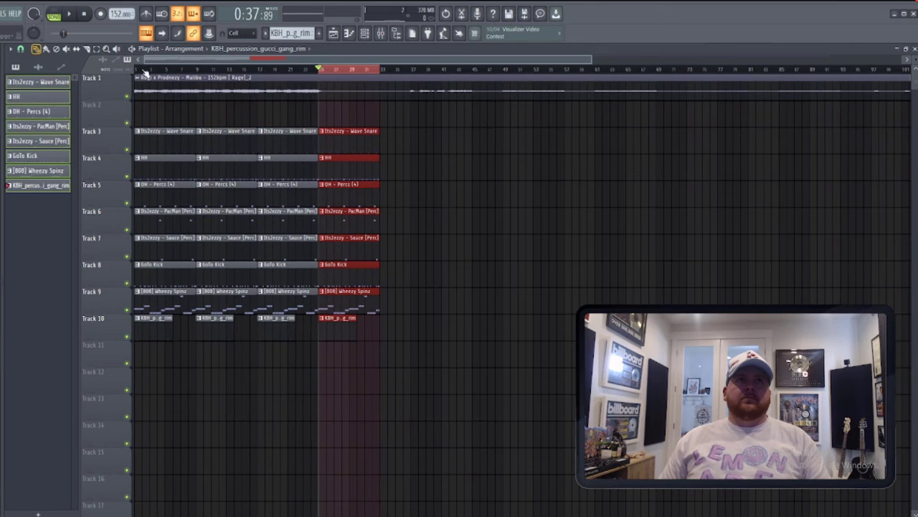
right_click(160, 130)
key(space)
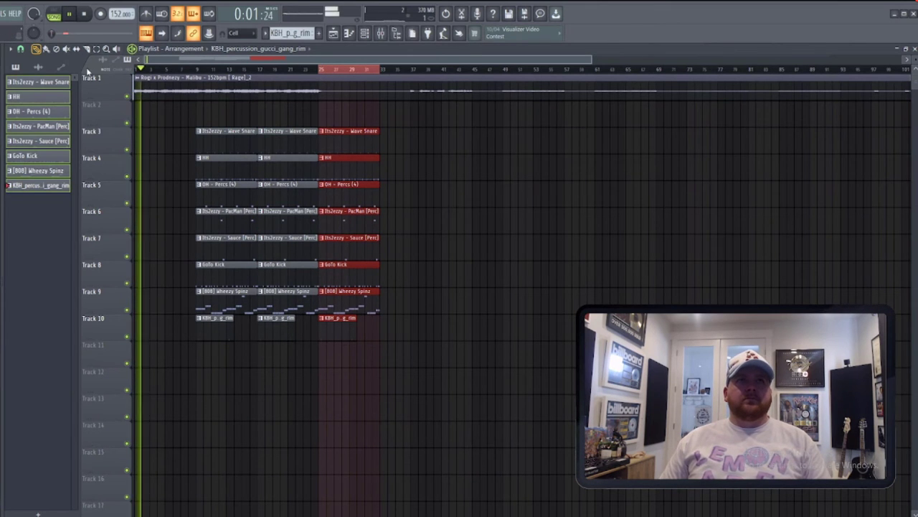
Step: Slice the Malibu melody clip on track 1 at bars 8, 17, 25 and 37
key(e)
click(196, 93)
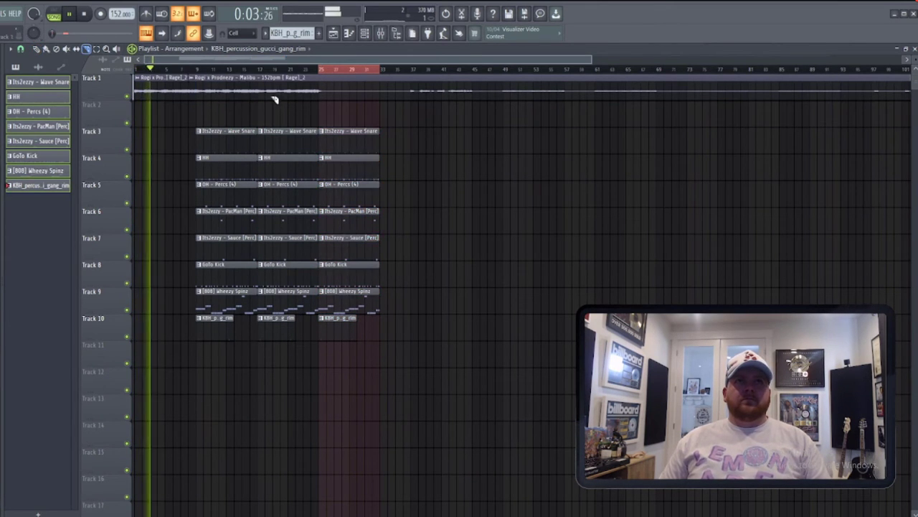
click(260, 95)
click(324, 95)
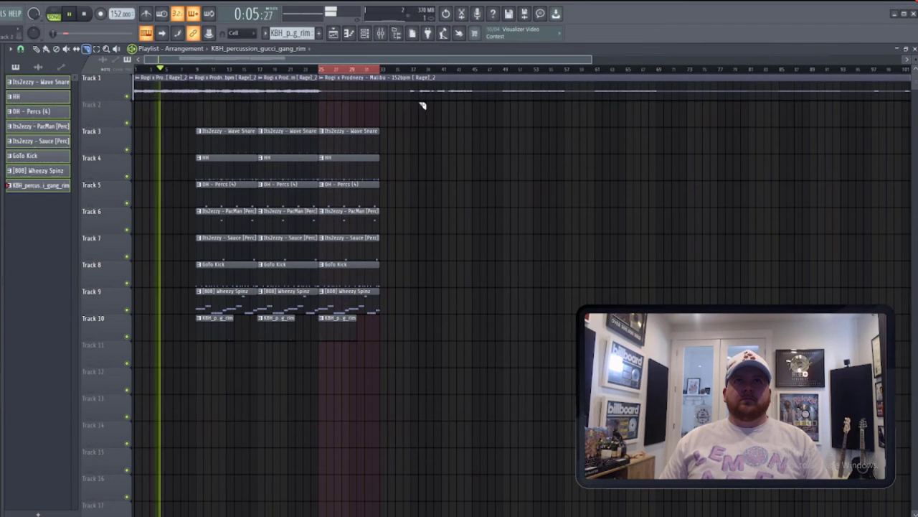
click(387, 93)
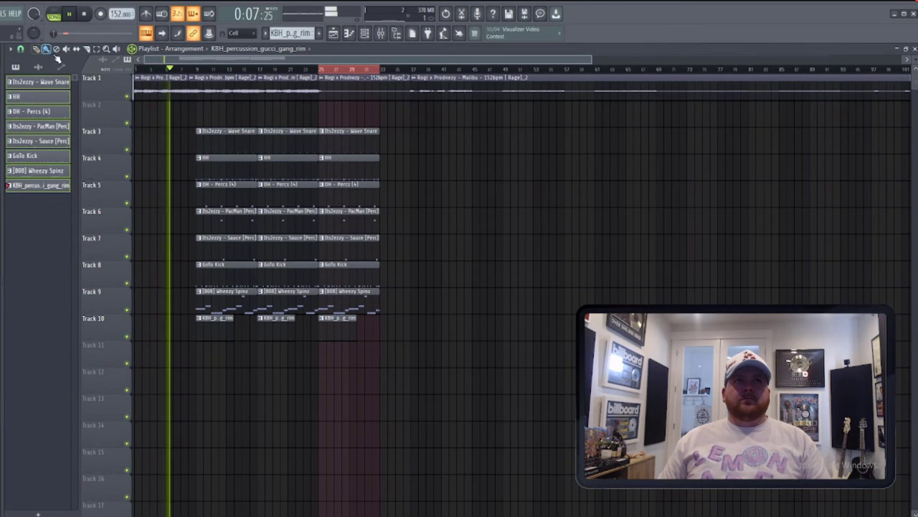
Step: Replace the melody section at bar 25 by moving the section that starts at bar 37 into its place
right_click(339, 92)
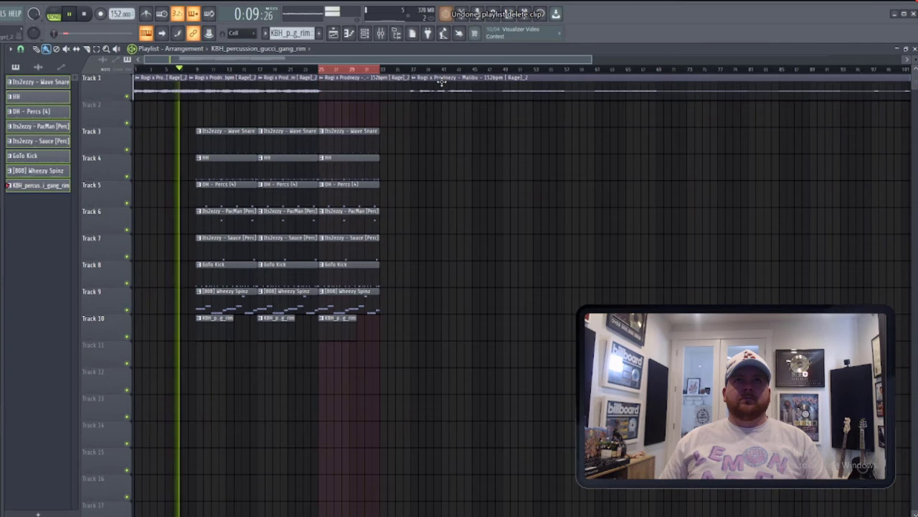
drag(440, 82, 343, 81)
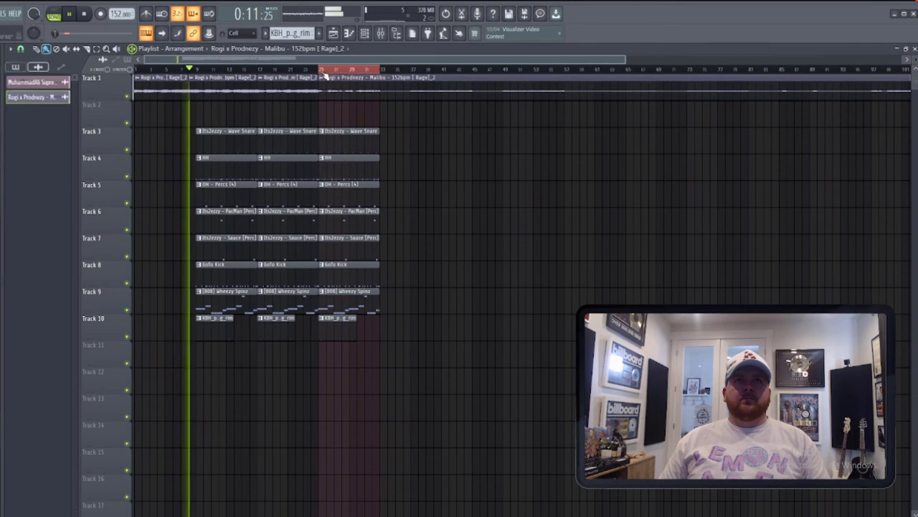
click(343, 79)
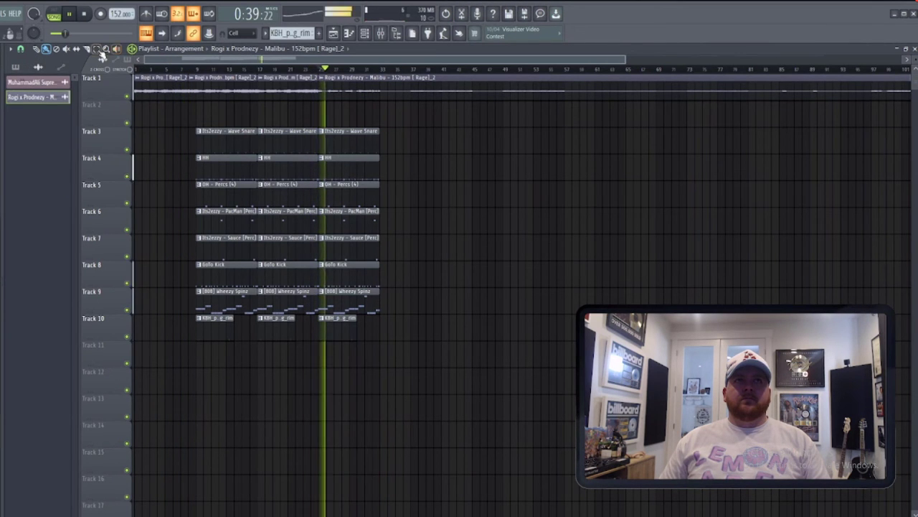
Step: Slice the melody at bars 33 and 37, delete the piece between them and move the remainder to bar 33
click(413, 98)
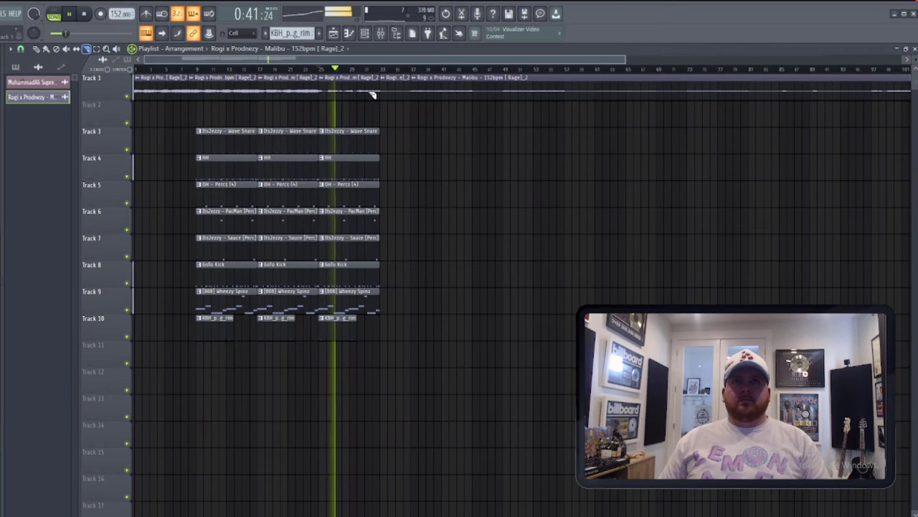
click(36, 48)
right_click(404, 81)
drag(433, 81, 403, 82)
Step: Duplicate the last eight-bar block of drum and 808 clips twice, extending them to bar 49
drag(373, 131, 352, 352)
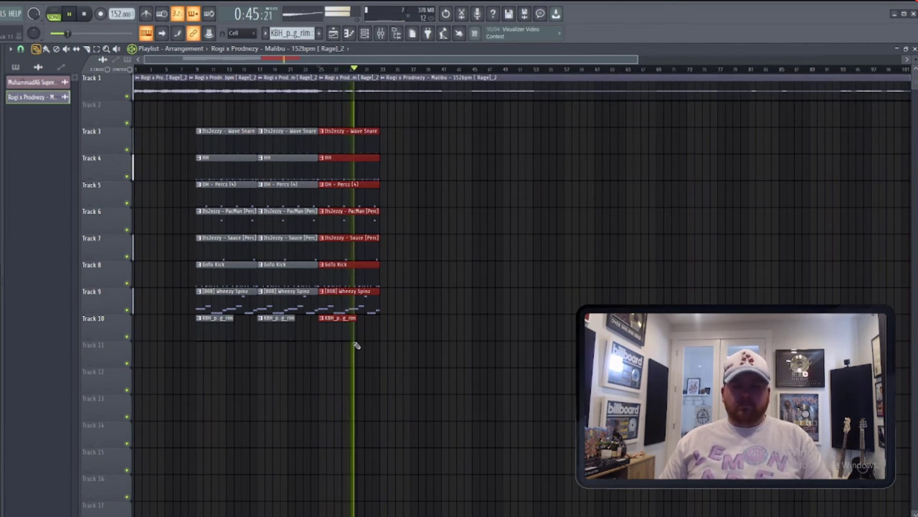
key(ctrl+b)
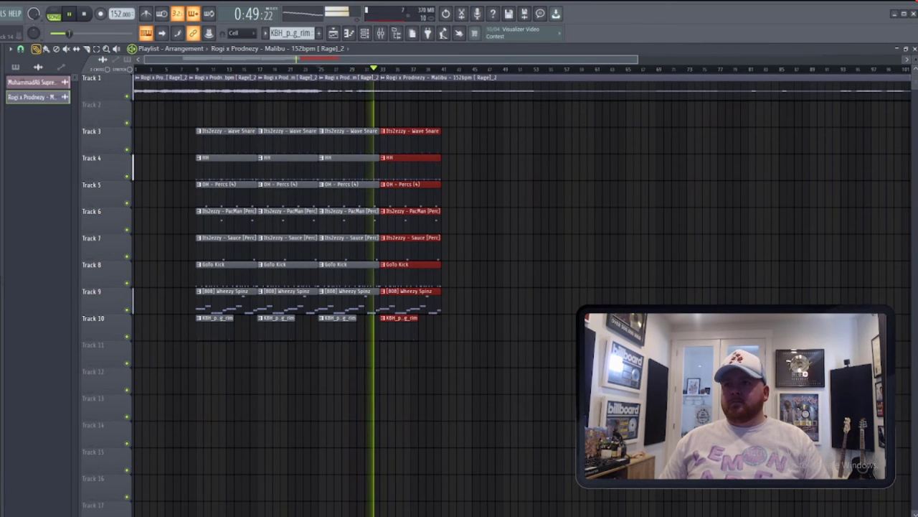
key(ctrl+b)
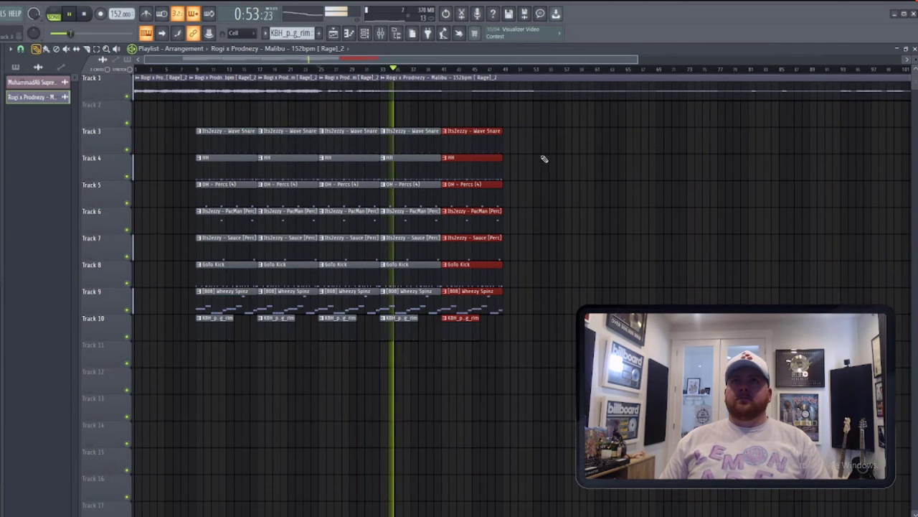
Step: Play the arrangement from bars 25 and 33, and solo track 1 to hear the melody alone
click(319, 68)
click(86, 48)
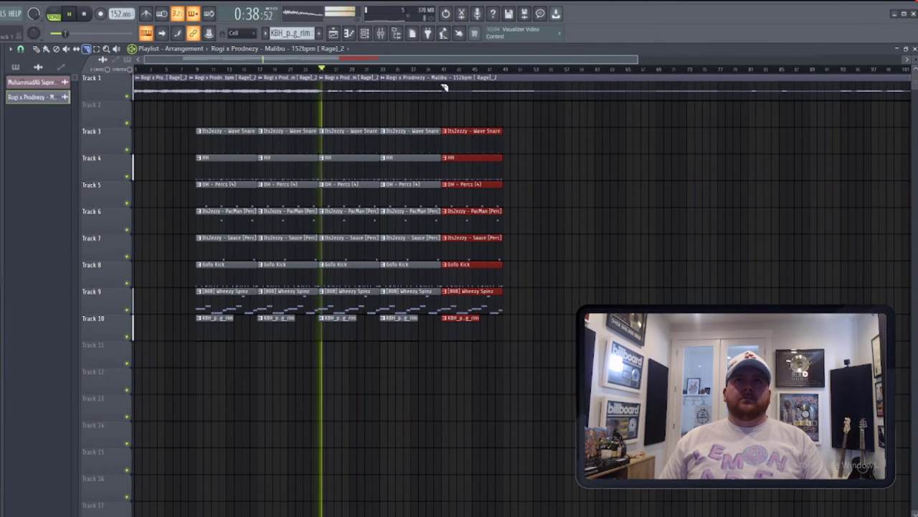
click(381, 69)
right_click(129, 98)
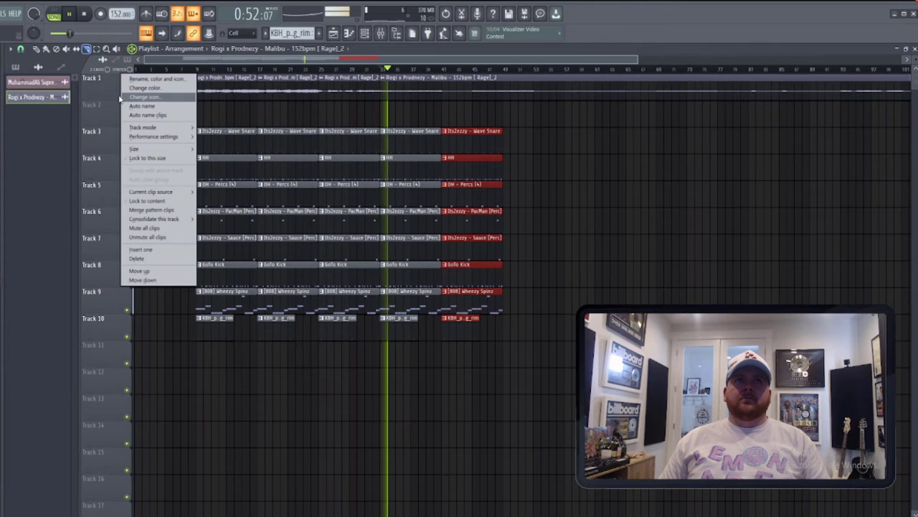
click(134, 101)
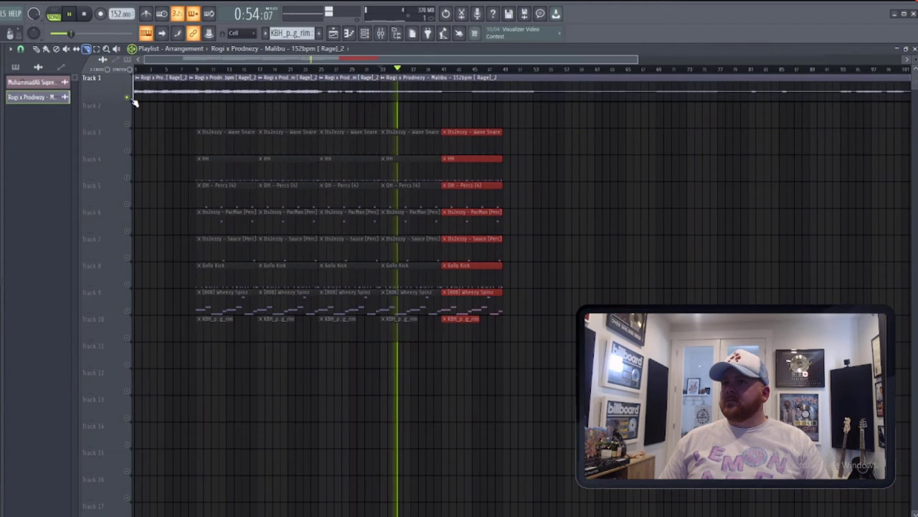
key(space)
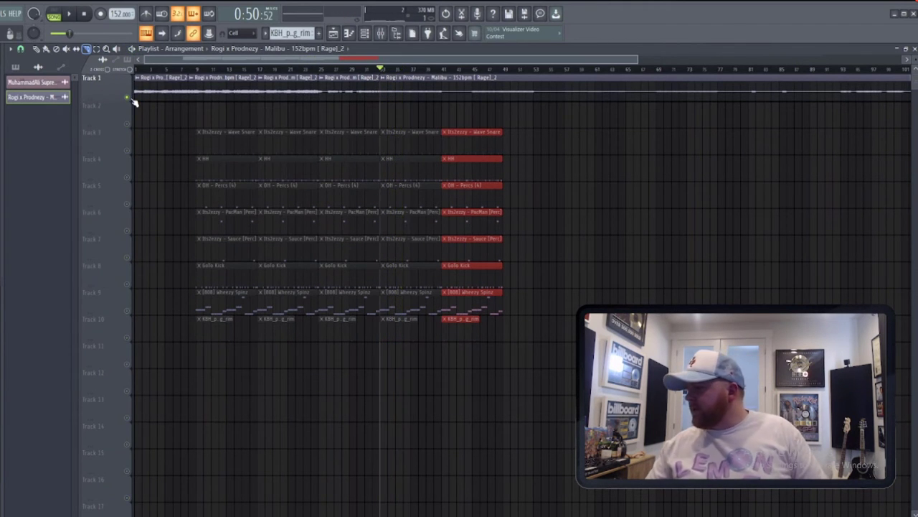
right_click(134, 101)
key(space)
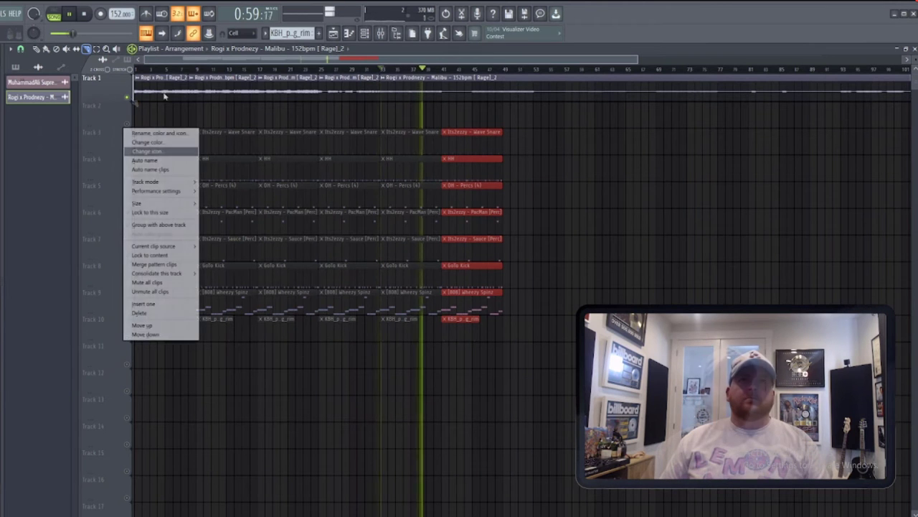
Step: Cut the melody into sections starting at bars 41 and 49, and audition the remainder from bars 65 and 77
click(445, 95)
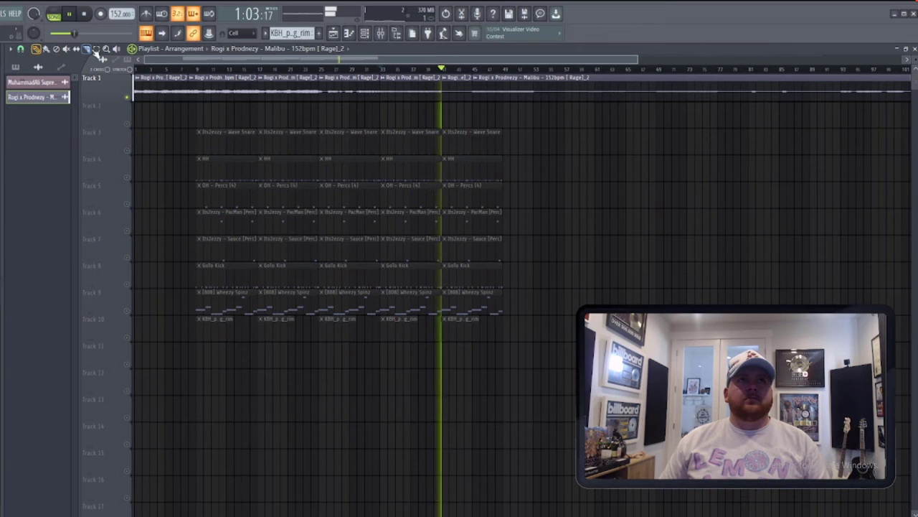
click(445, 71)
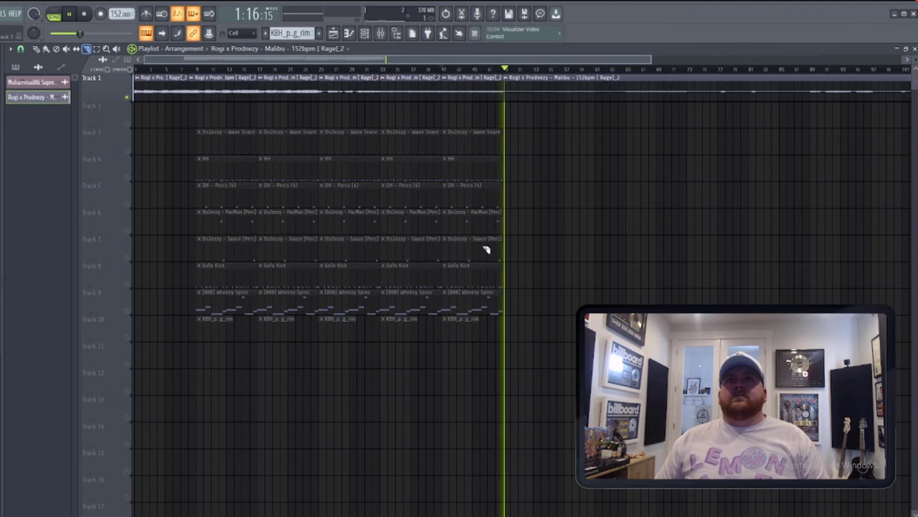
scroll(588, 272, down, 2)
click(529, 71)
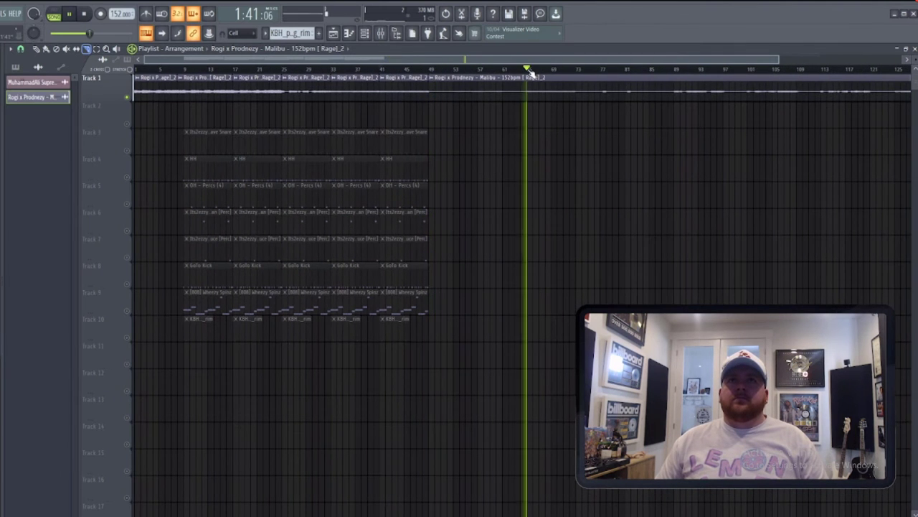
click(603, 69)
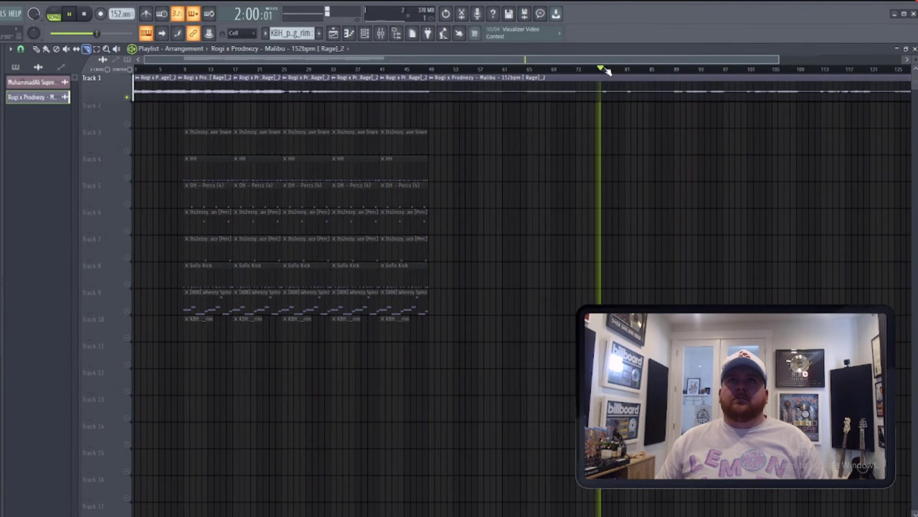
Step: Audition the rest of the melody from bars 89, 101, 113 and 125, slicing it at bars 101 and 125
click(681, 74)
scroll(691, 180, down, 2)
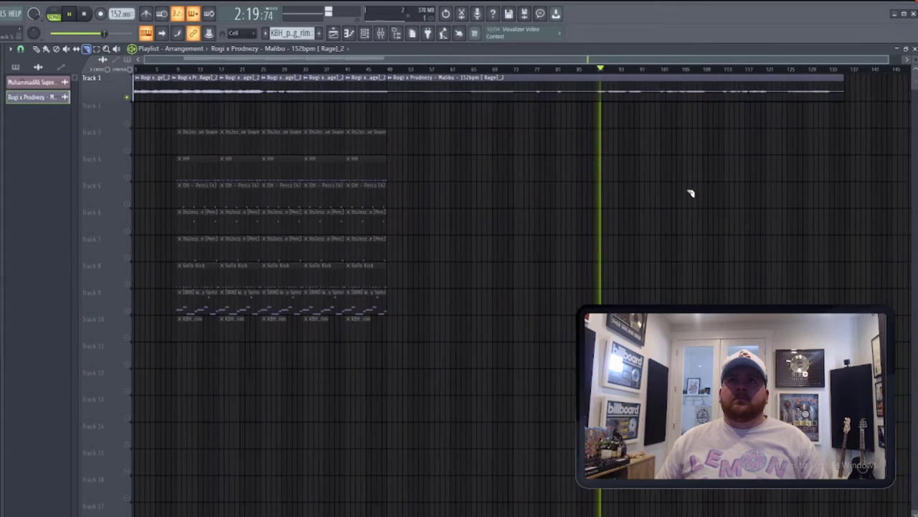
click(660, 69)
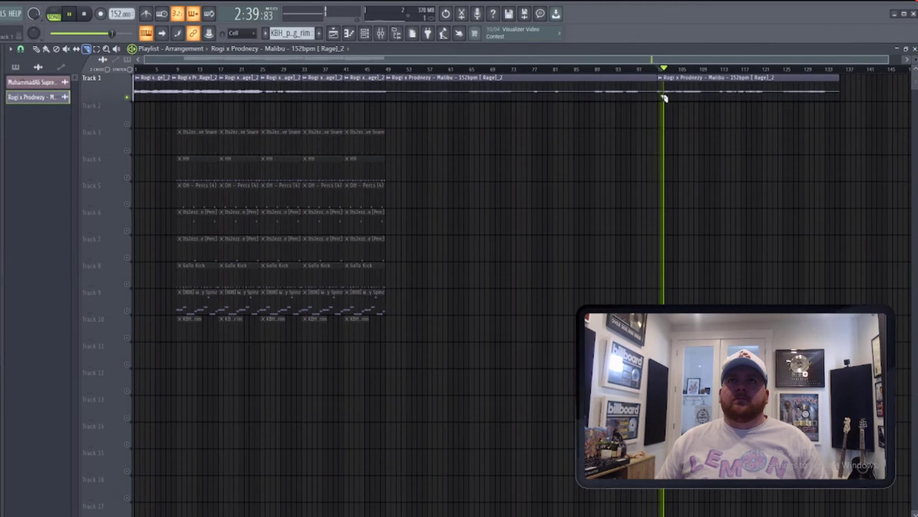
click(721, 69)
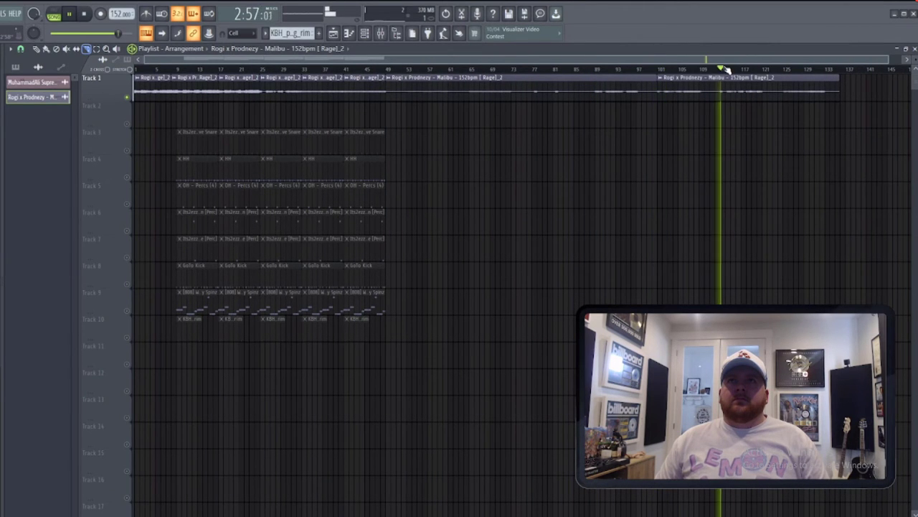
click(788, 70)
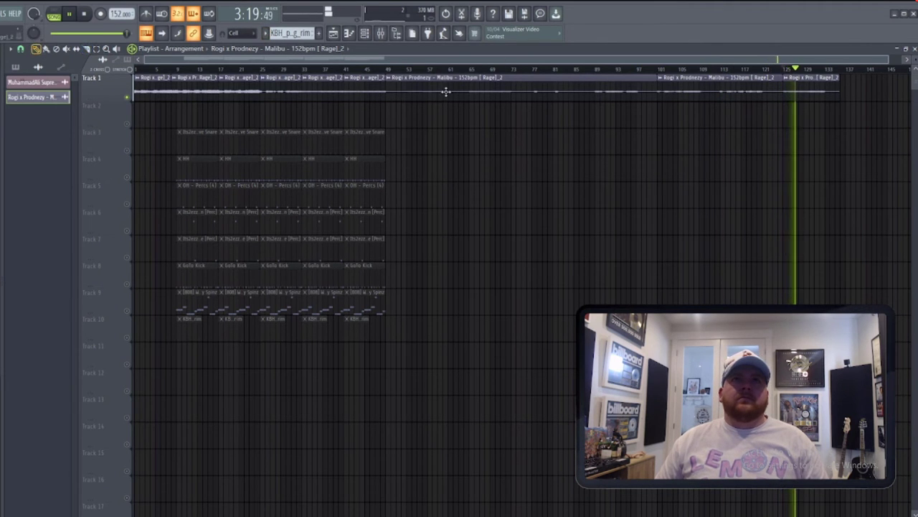
Step: Cut the leftover melody down to two eight-bar sections at bars 49 and 57, and play from the start
right_click(504, 96)
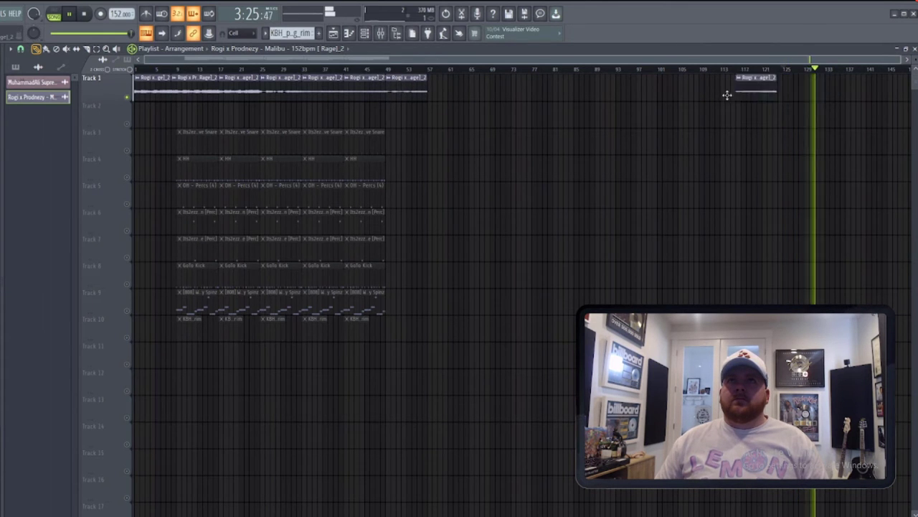
click(148, 69)
click(135, 69)
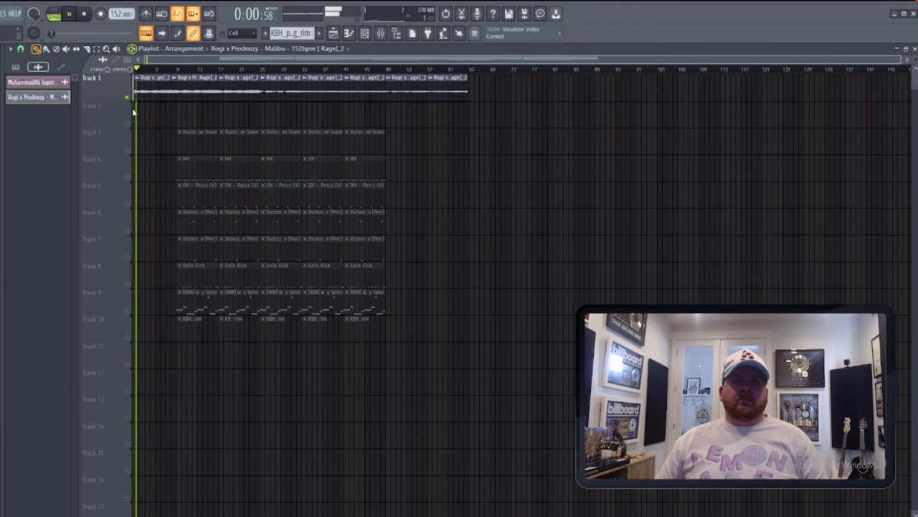
Step: Move the boundary between the first two melody sections to bar 9 and audition from bars 9 and 17
scroll(192, 78, up, 6)
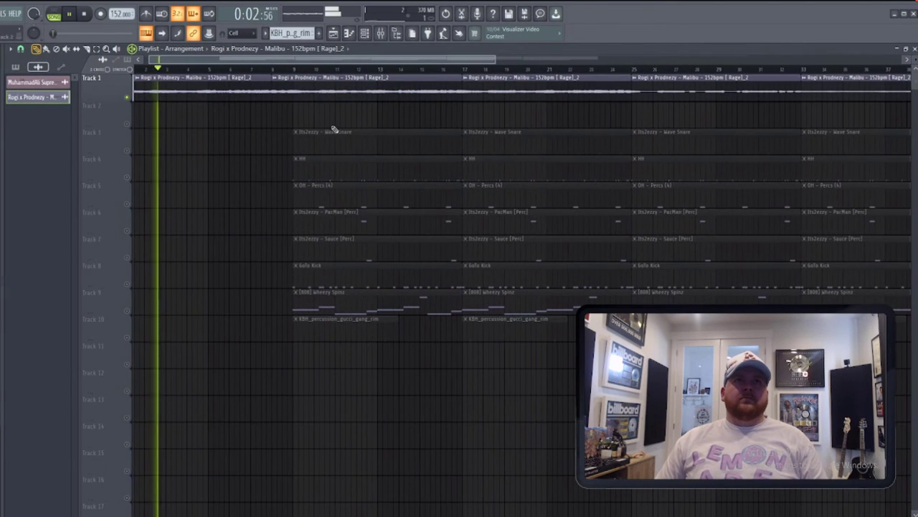
drag(273, 93, 287, 95)
click(292, 69)
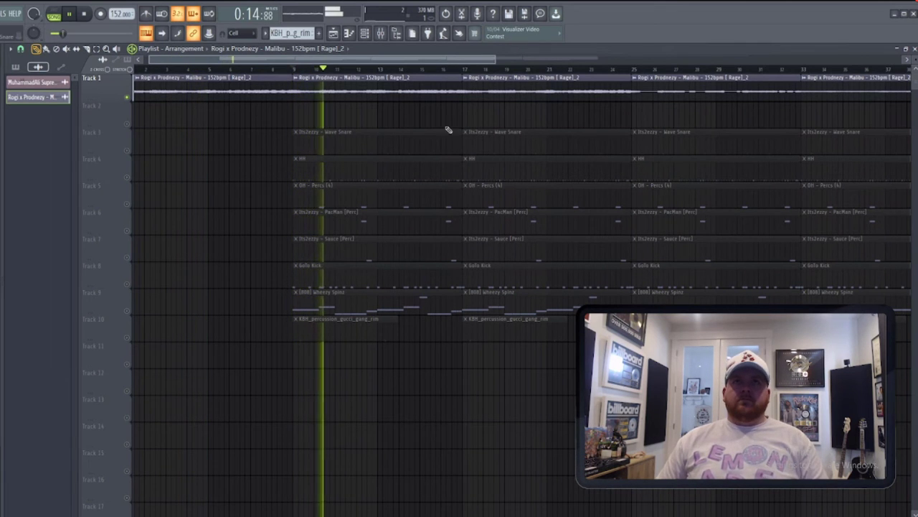
click(463, 69)
Step: Shift the melody sections from bar 17 onward eight bars later, fill bar 17 with a section and clear bars 25 to 33
ctrl+scroll(332, 123, down, 3)
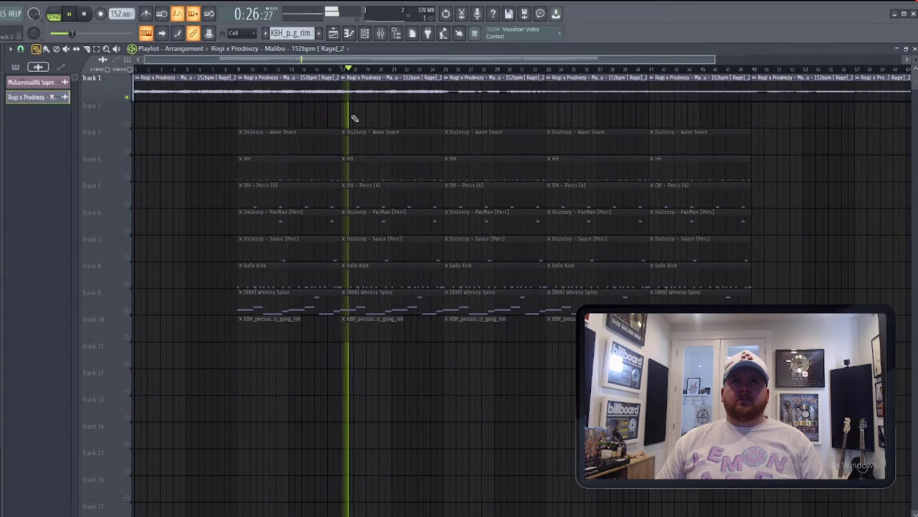
ctrl+scroll(342, 101, down, 2)
drag(342, 101, 641, 76)
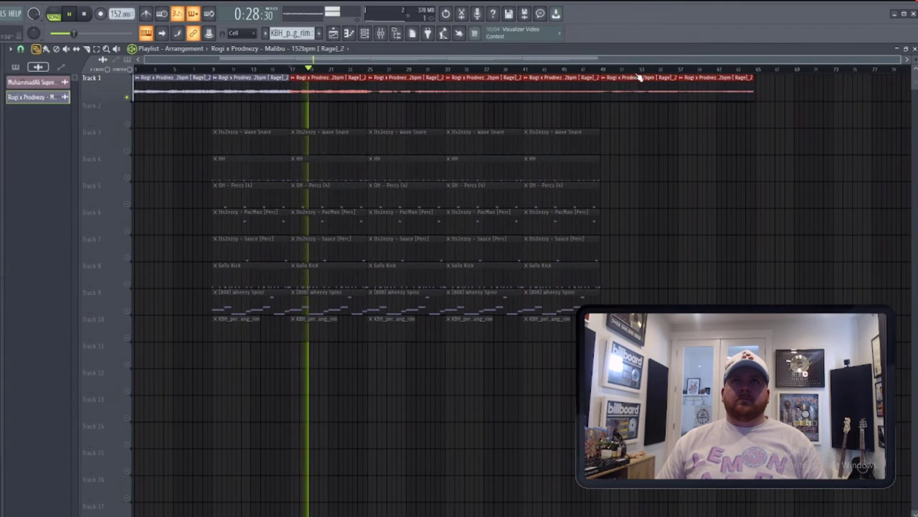
drag(335, 94, 412, 94)
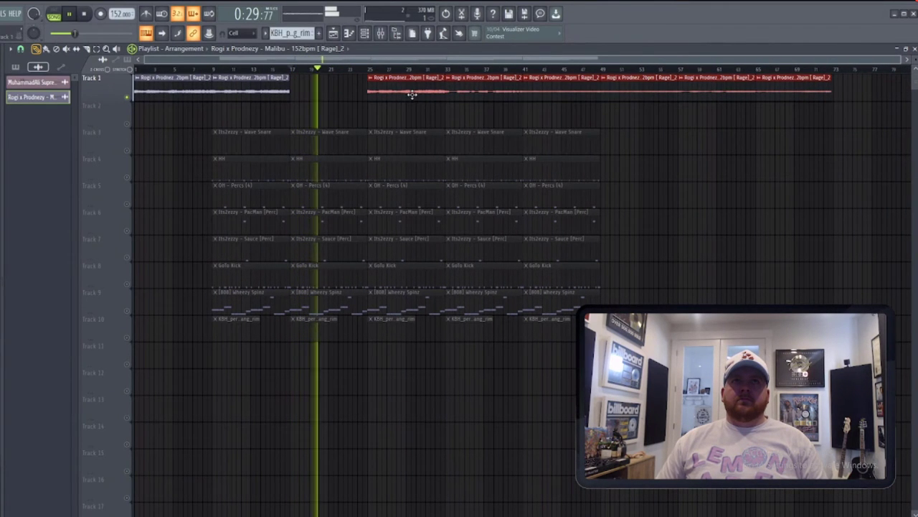
click(315, 89)
drag(323, 93, 240, 78)
key(space)
drag(411, 101, 206, 74)
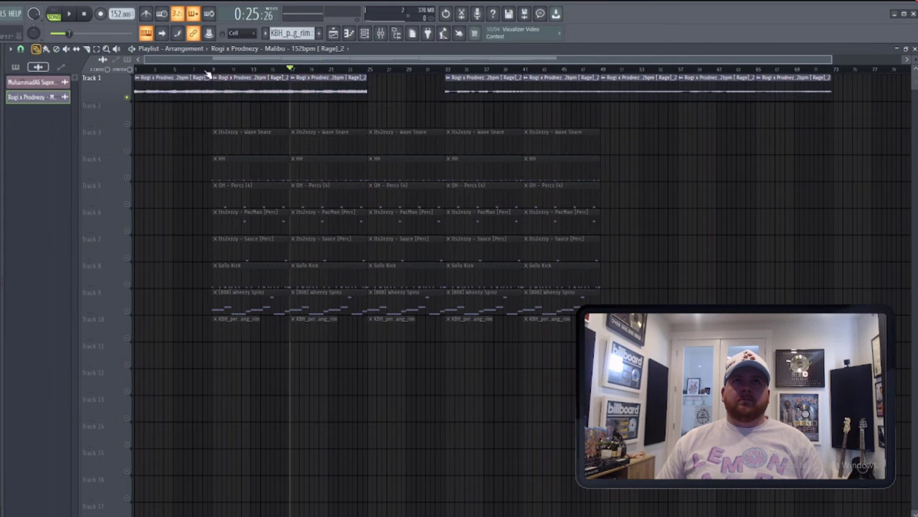
Step: Play the melody from the start and bar 9, and bring the drum and 808 tracks back in
click(135, 69)
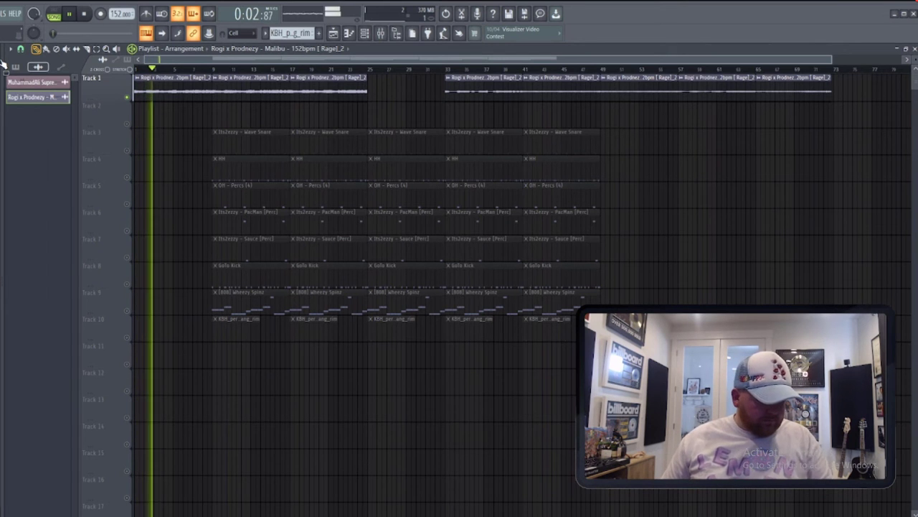
click(209, 69)
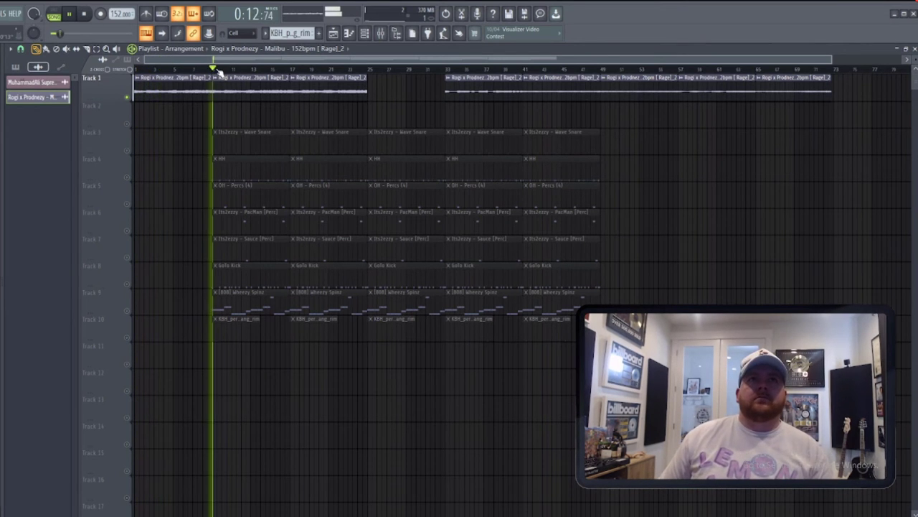
click(129, 151)
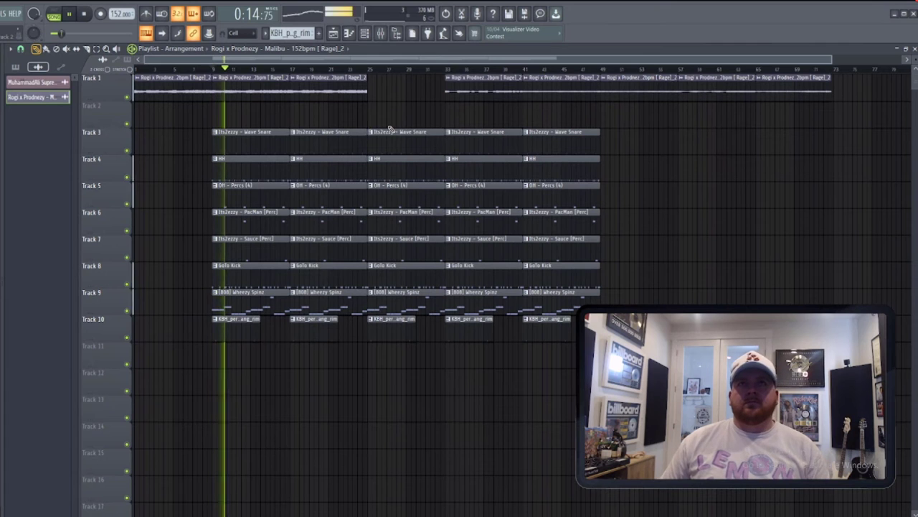
Step: Delete the kick, Sauce, PacMan, OH percs and rim clips between bars 25 and 33
right_click(416, 280)
right_click(412, 240)
right_click(407, 225)
right_click(403, 188)
right_click(395, 321)
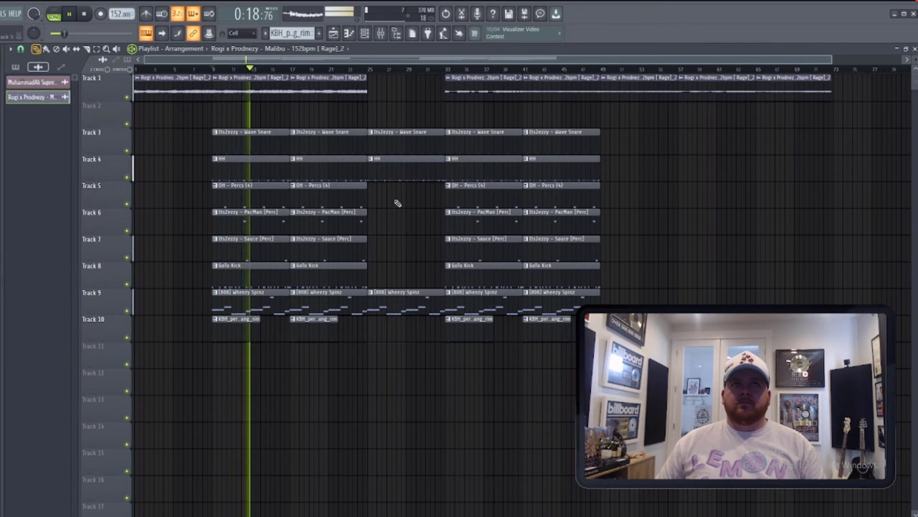
Step: Move the next three melody sections to bars 25, 33 and 41 on track 1, auditioning each with the drums
drag(477, 93, 401, 90)
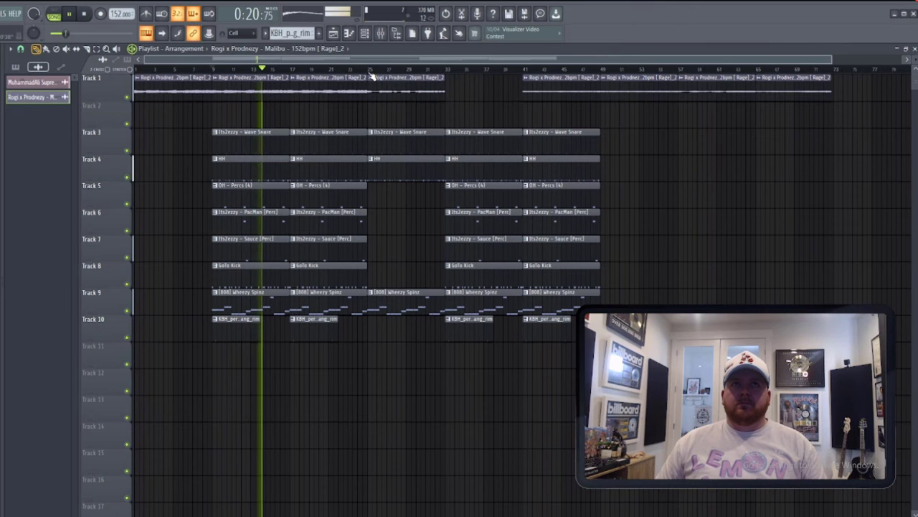
click(368, 68)
drag(578, 89, 498, 89)
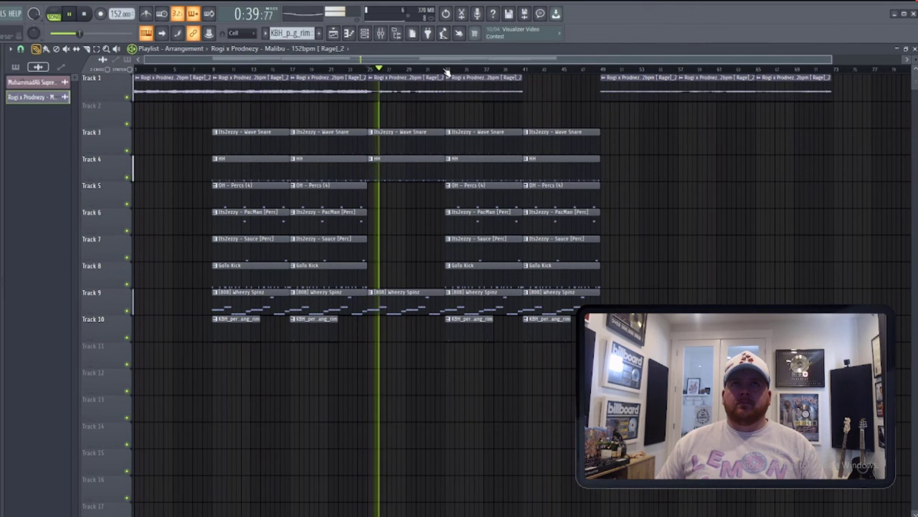
click(446, 69)
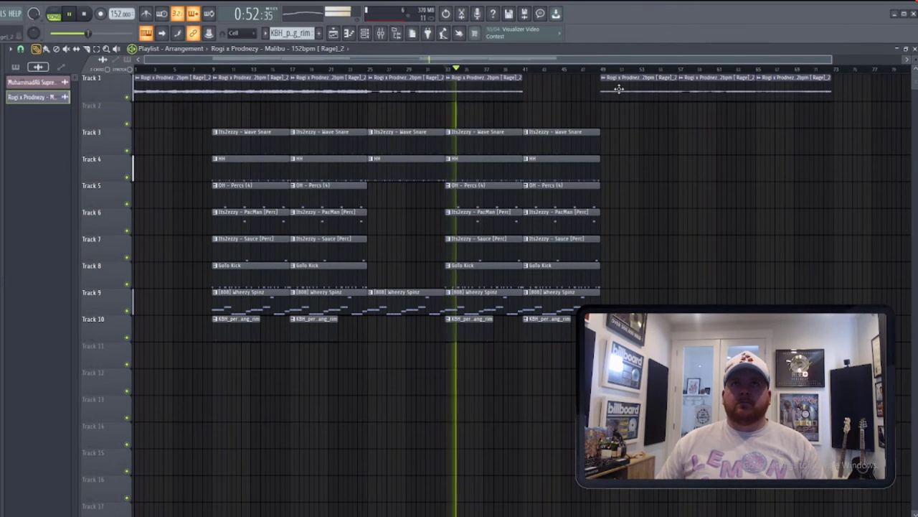
drag(619, 88, 543, 91)
click(528, 70)
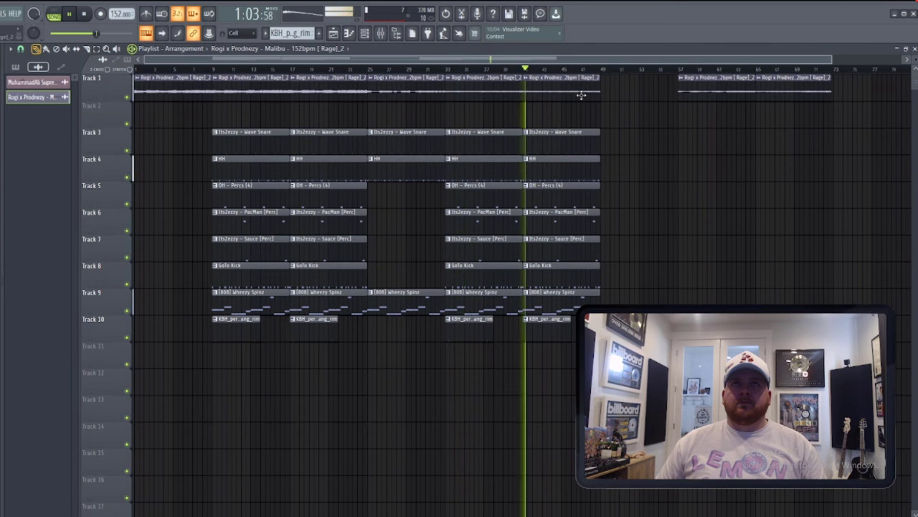
Step: Move the last melody section to track 2 at bar 25, extend its end to bar 33 and audition the layered part
click(686, 70)
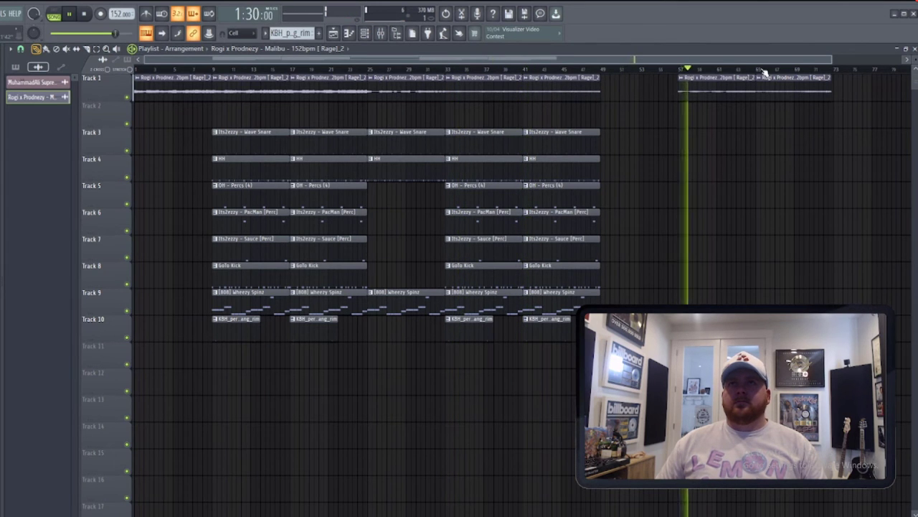
drag(795, 86, 409, 108)
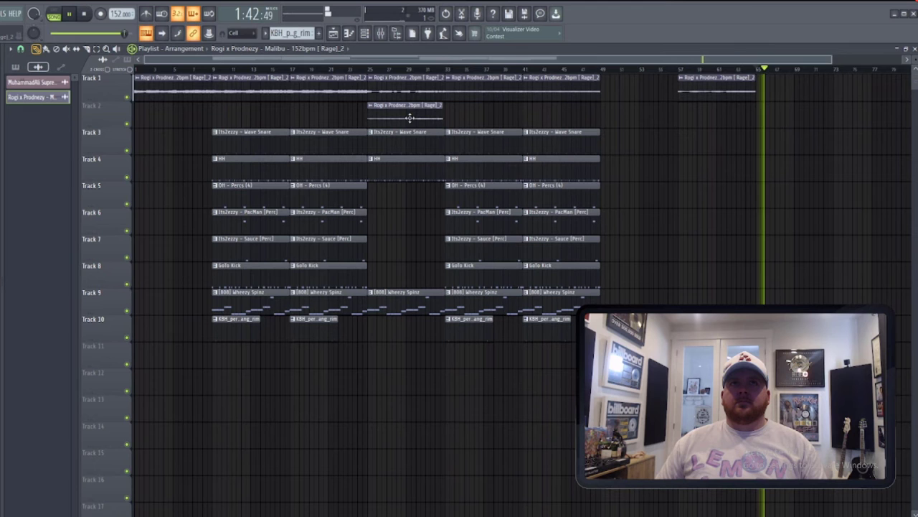
click(367, 71)
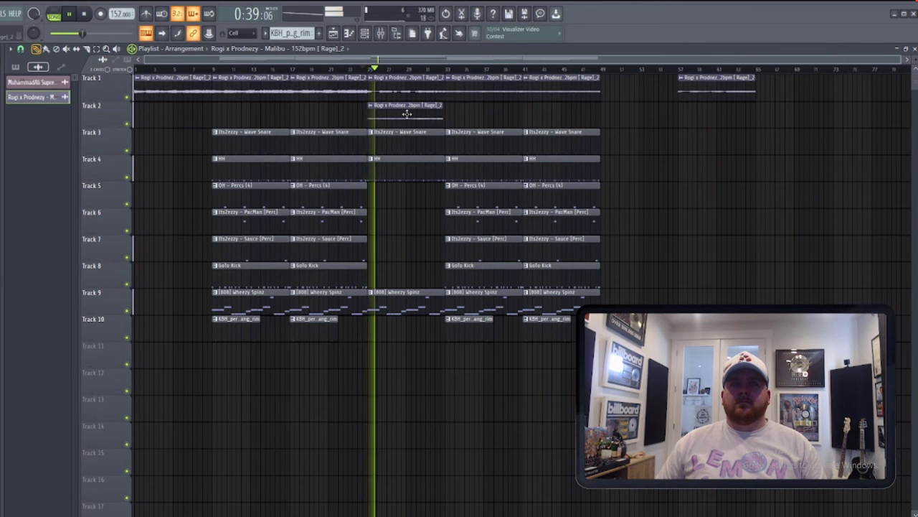
scroll(402, 116, up, 4)
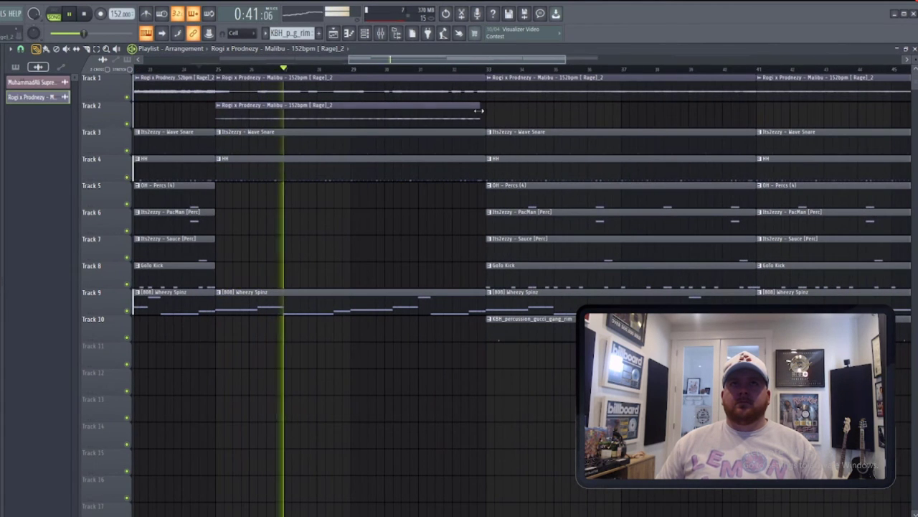
drag(478, 111, 493, 113)
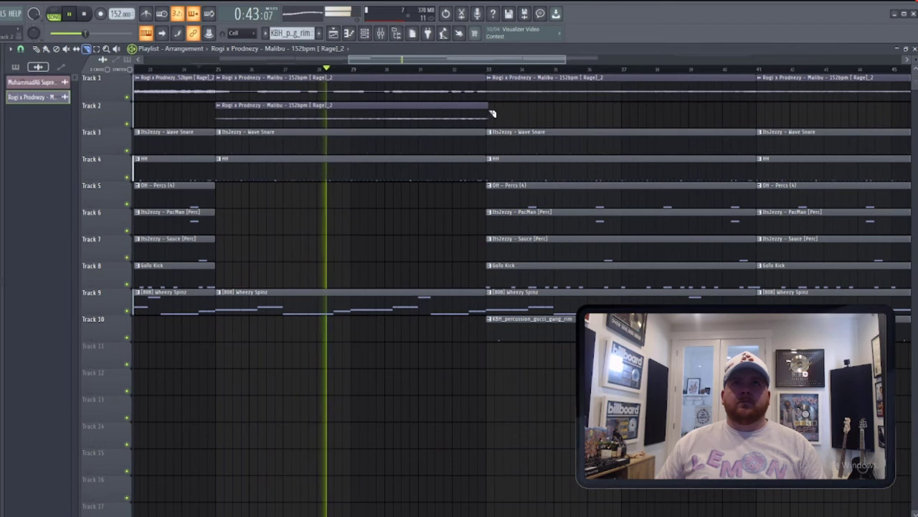
scroll(425, 165, down, 4)
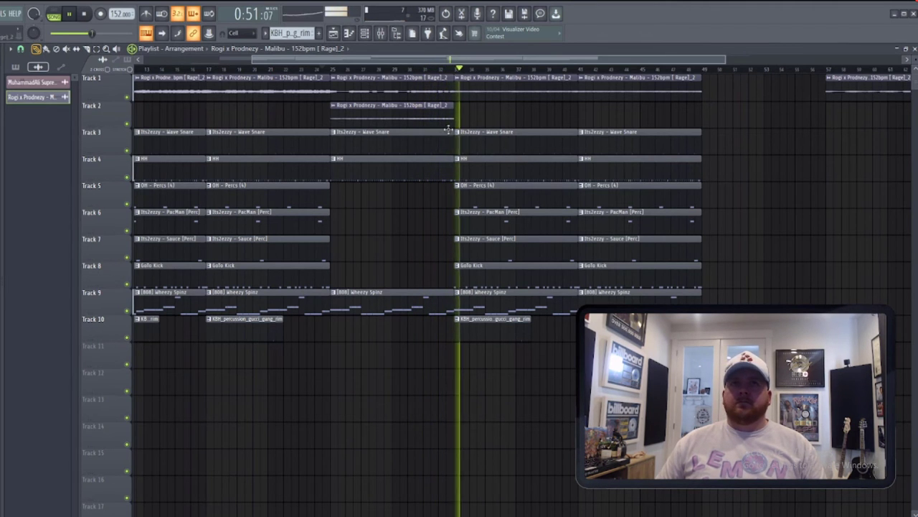
Step: Repeat the track 2 melody section at bar 33 and delete the melody, drum and 808 clips between bars 41 and 49
click(463, 110)
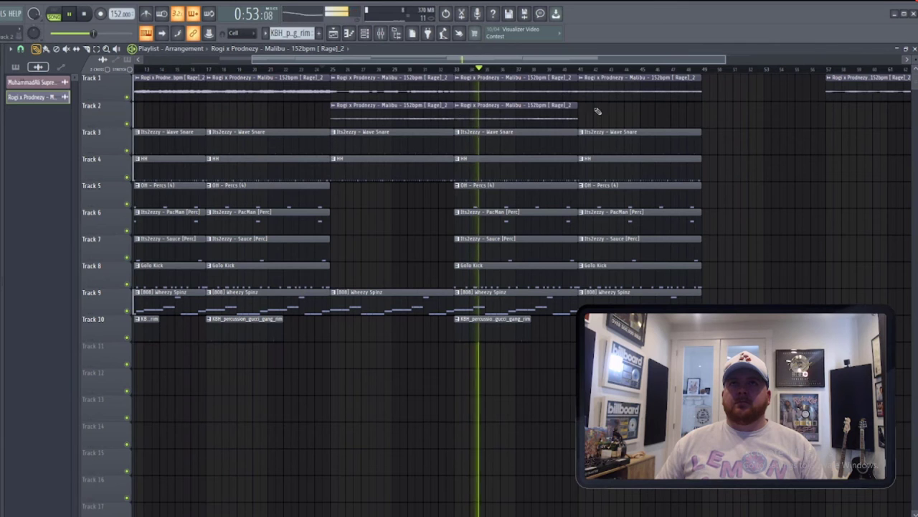
right_click(574, 109)
right_click(607, 87)
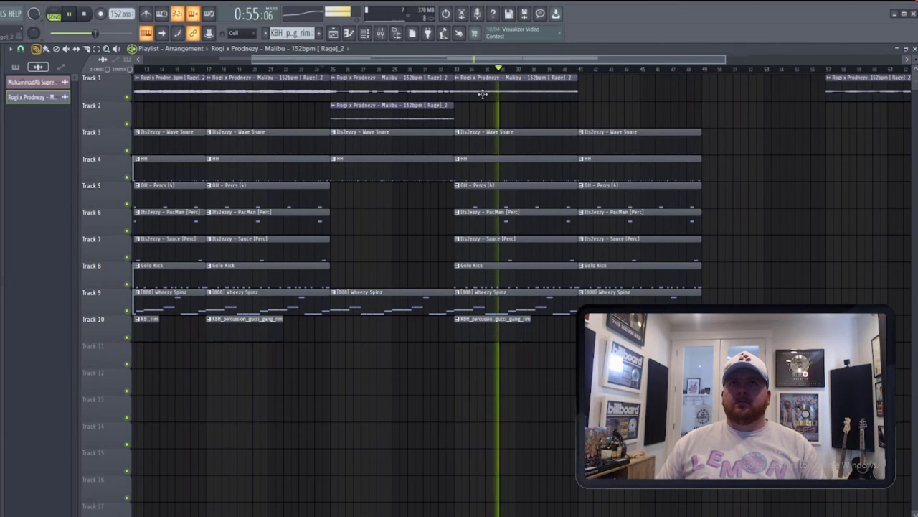
click(441, 68)
click(459, 109)
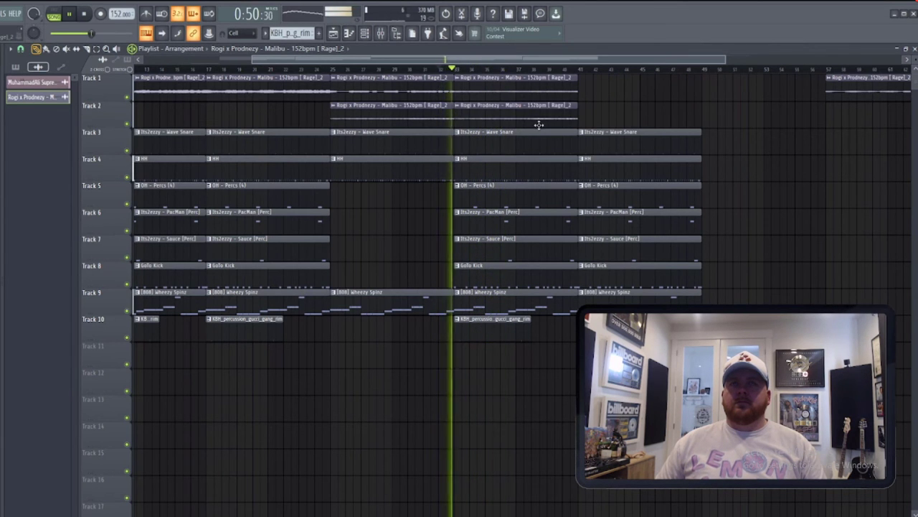
drag(596, 127, 596, 302)
key(Delete)
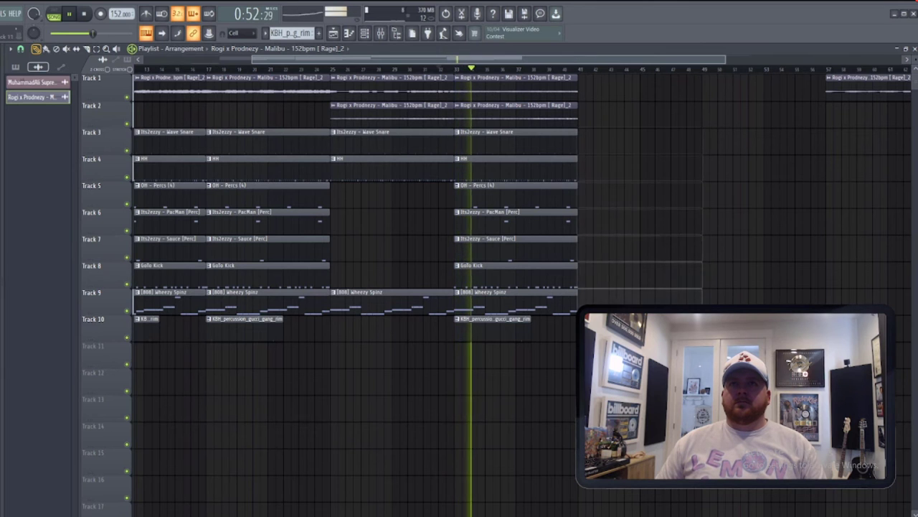
Step: Audition the melody section at bar 57 and move it to track 11 near bar 41
scroll(625, 282, down, 2)
click(685, 70)
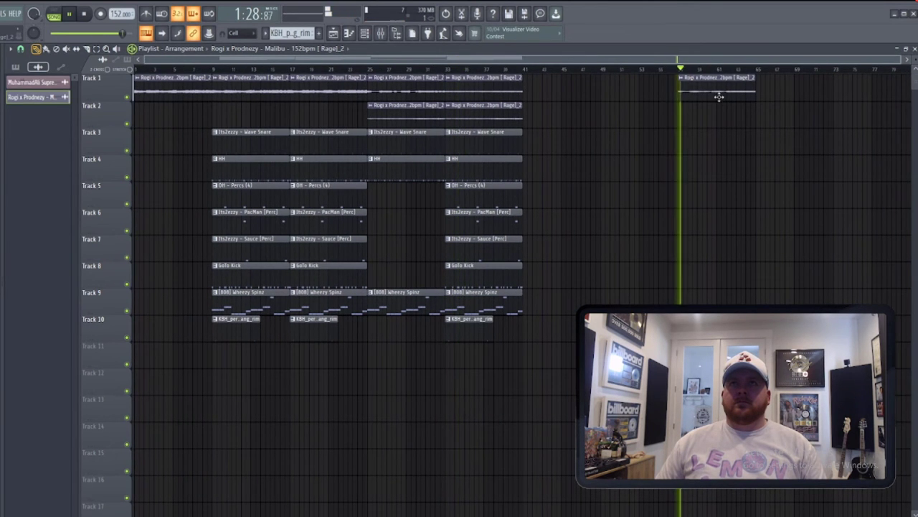
right_click(717, 89)
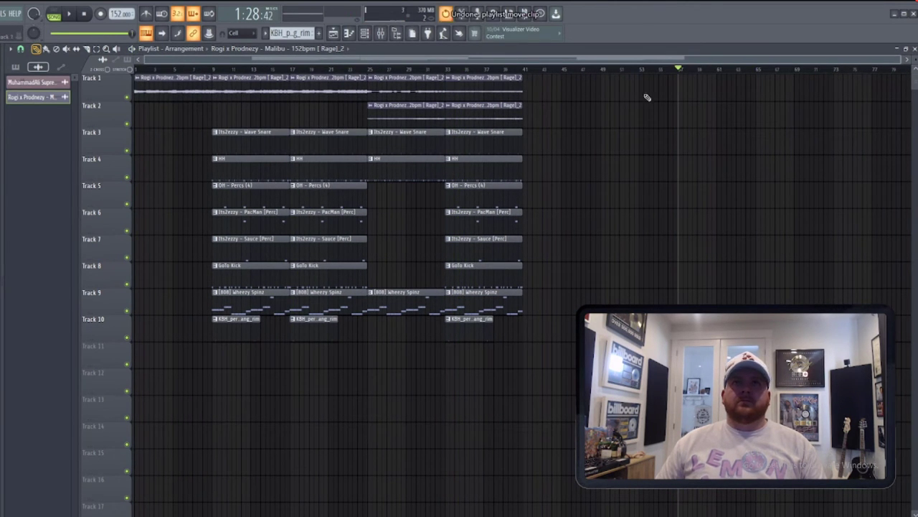
key(ctrl+z)
drag(711, 84, 564, 127)
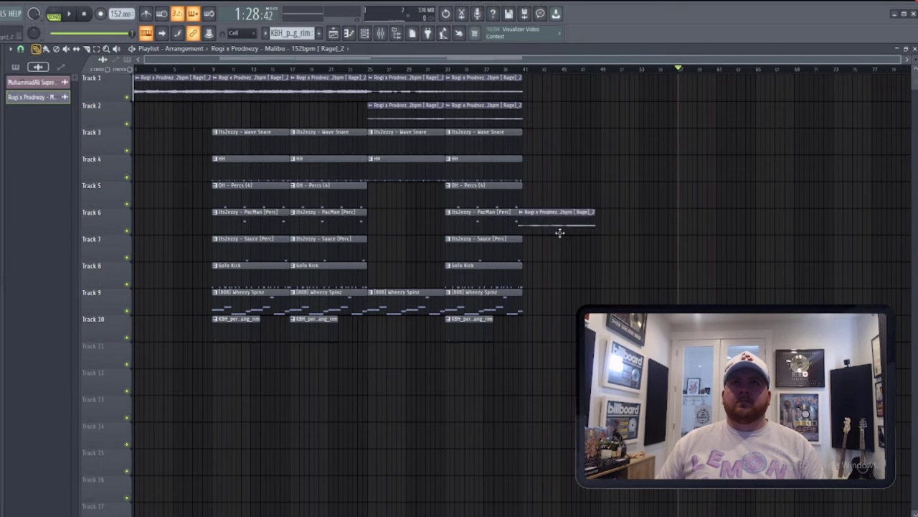
Step: Place a melody section at bar 41 on track 1 and make it unique
click(529, 81)
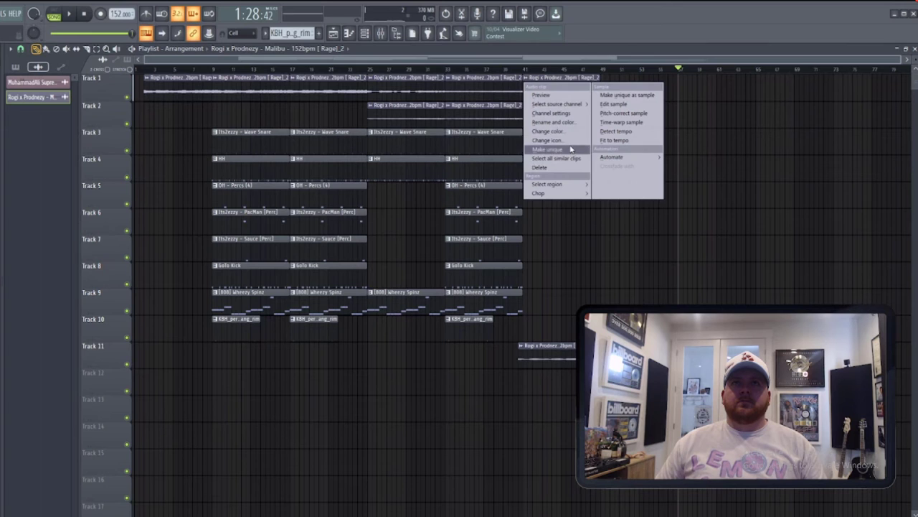
click(572, 148)
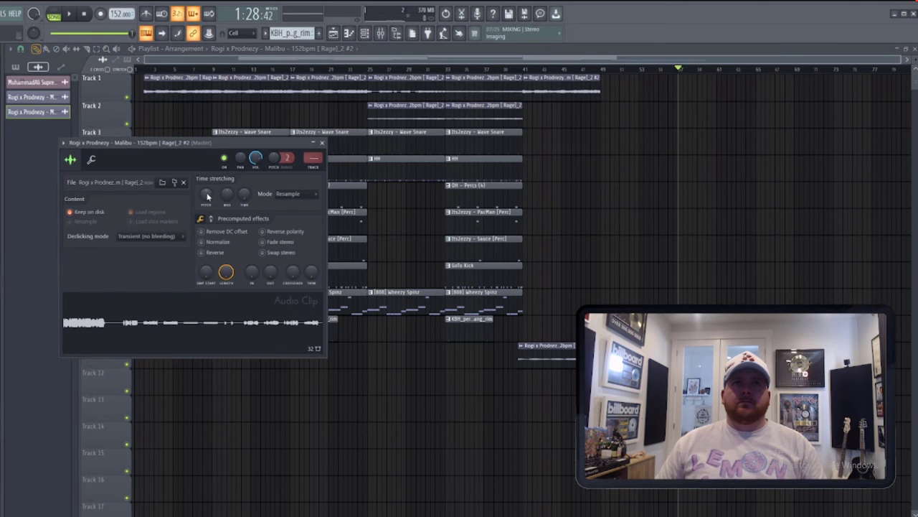
Step: Pitch-shift the unique melody section in Auto stretch mode and audition it against the track 11 section aligned to bar 41
key(space)
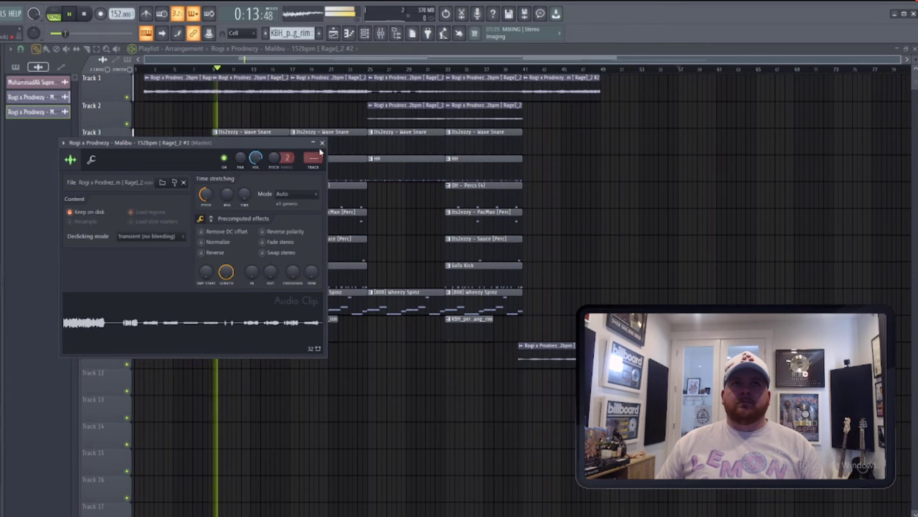
click(322, 143)
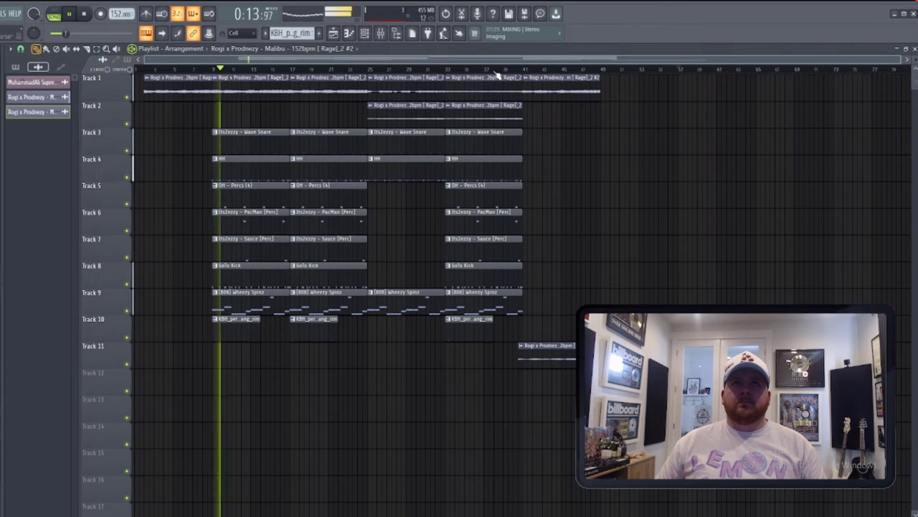
click(520, 68)
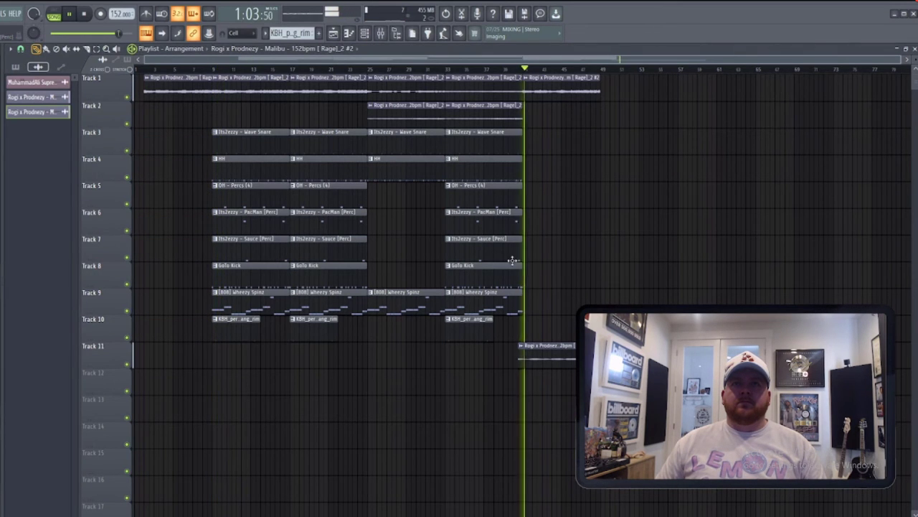
double_click(529, 347)
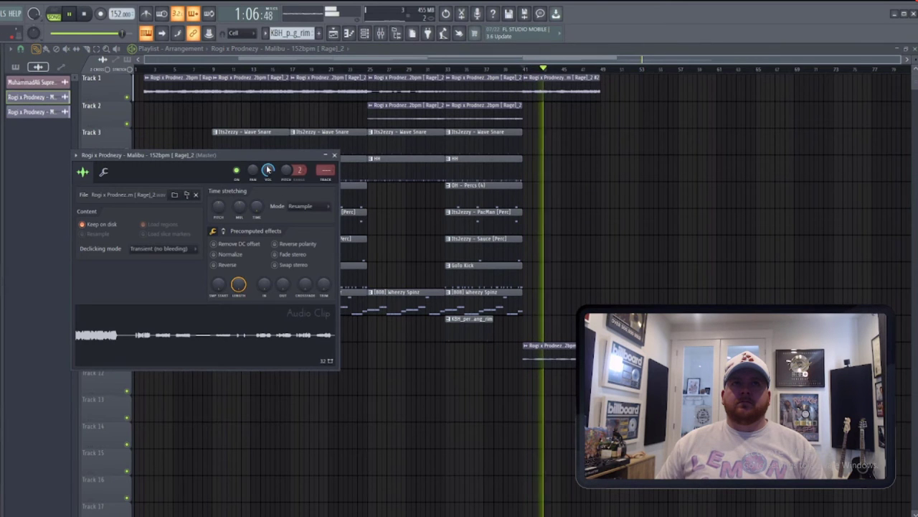
click(333, 155)
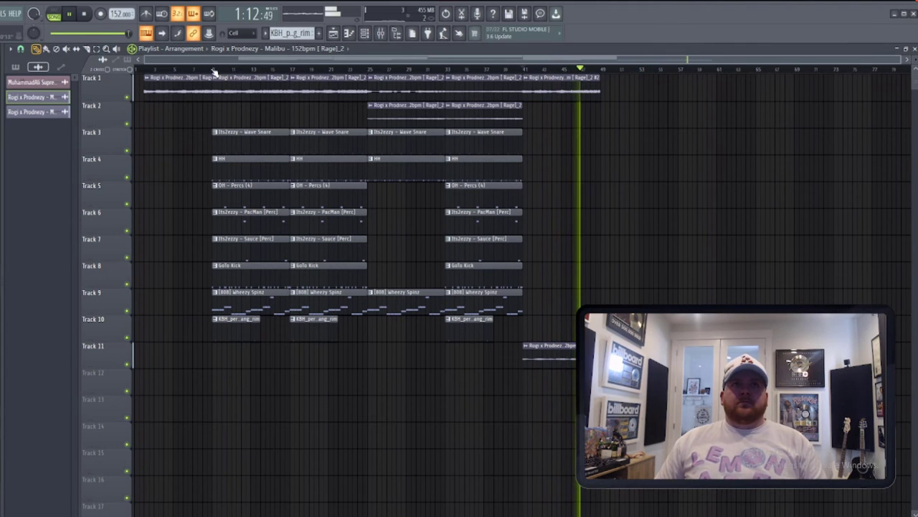
Step: Add the NOIZU_125_white_noise_riser_01 sample to track 2 before bar 9 and time-stretch it to 2 bars
drag(215, 72, 588, 85)
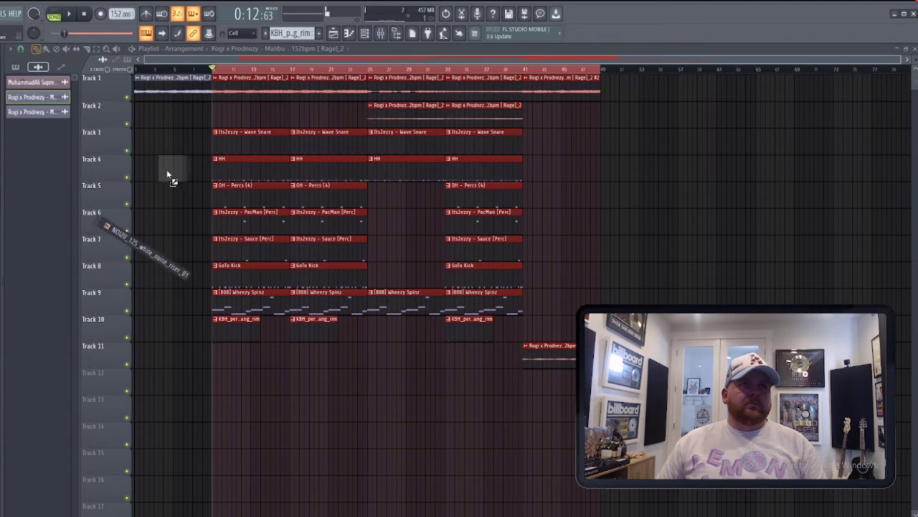
drag(166, 172, 191, 109)
right_click(260, 203)
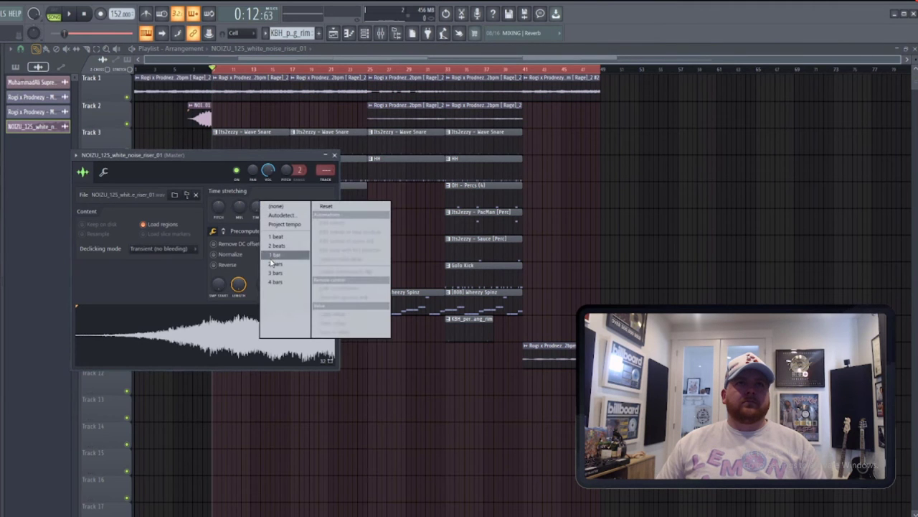
click(274, 264)
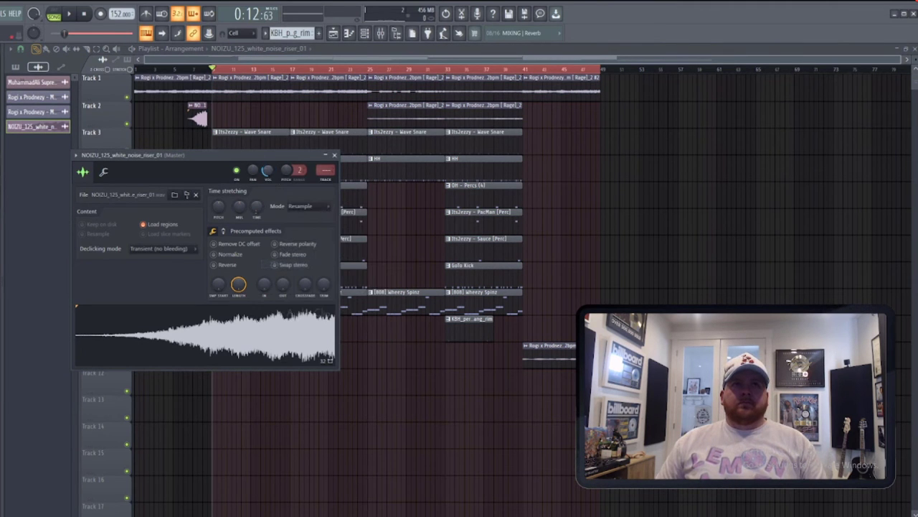
Step: Align the riser's end with bar 9, adjust its volume and audition the transition into the drums
key(Escape)
click(187, 69)
key(space)
double_click(205, 115)
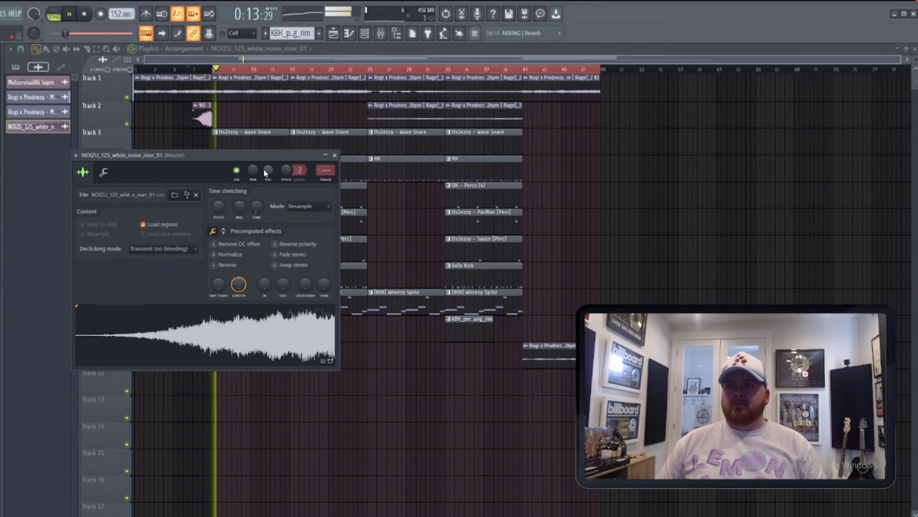
click(335, 156)
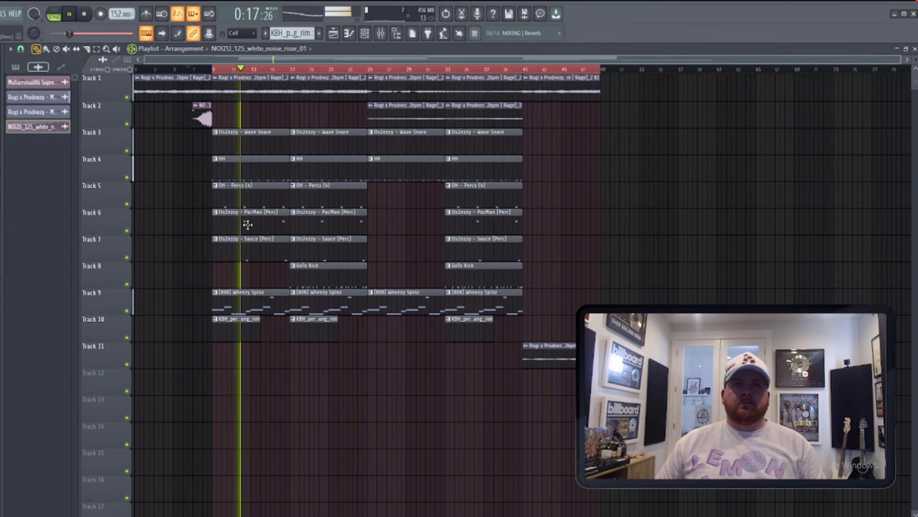
Step: Place the GoTo Kick clip back on track 8 at bar 9
click(260, 281)
click(219, 279)
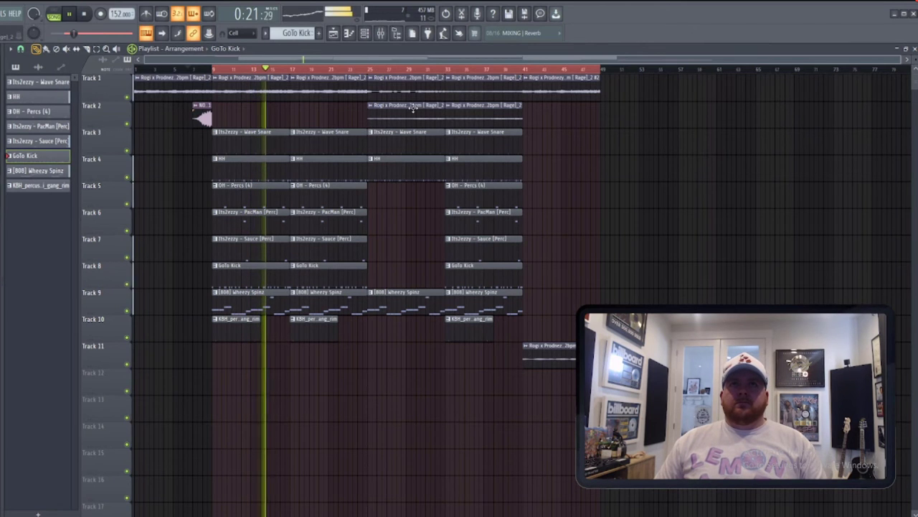
Step: Copy the track 11 melody section to bar 17, make it unique and change its pitch in Auto stretch mode
click(547, 345)
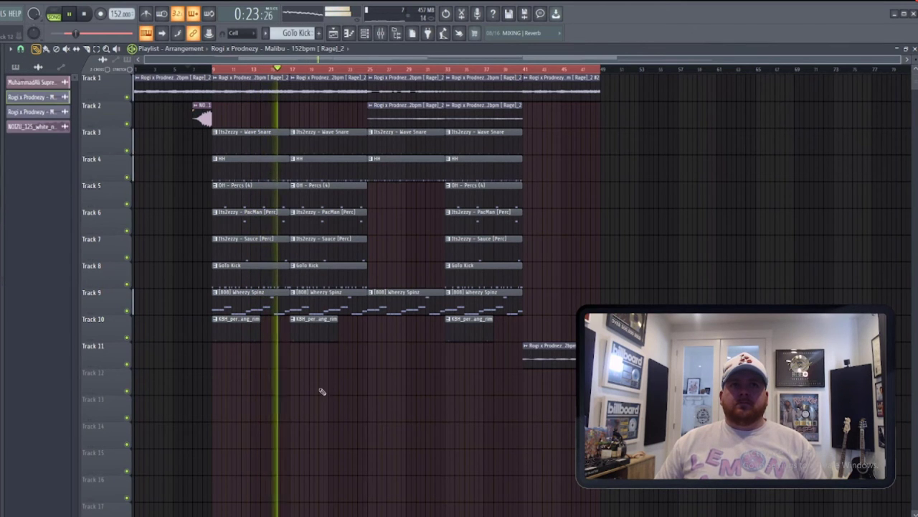
click(291, 348)
click(294, 349)
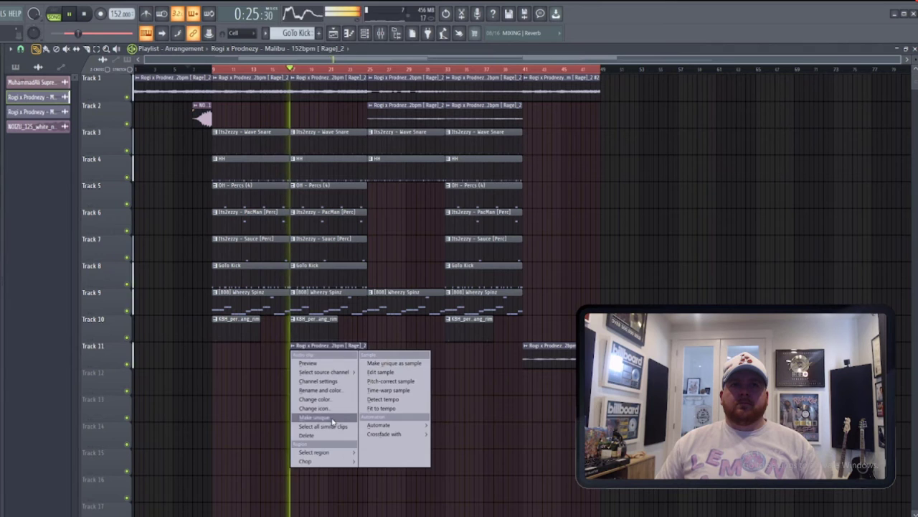
click(322, 377)
drag(232, 226, 240, 224)
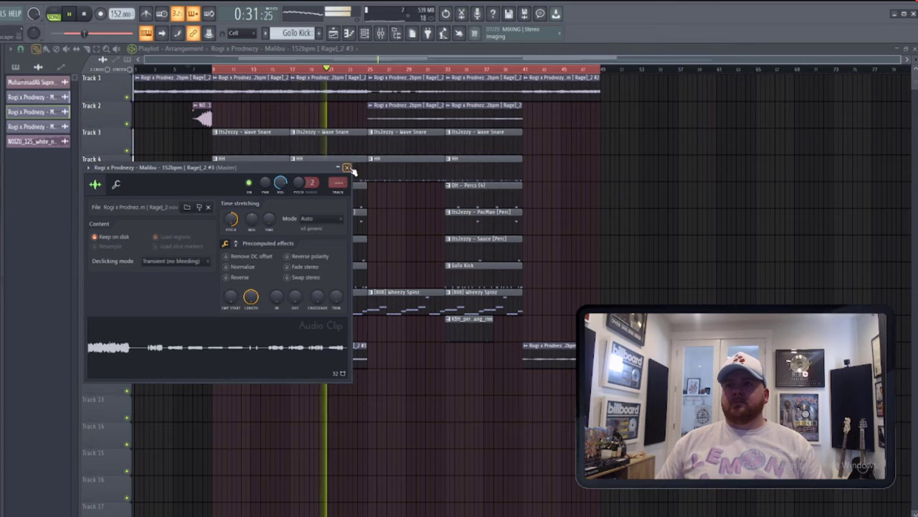
click(347, 168)
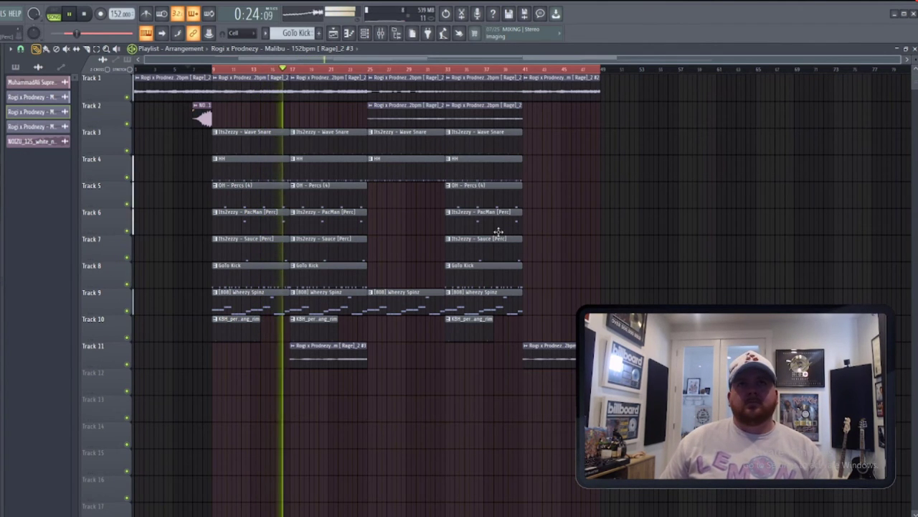
Step: Place the riser on track 2 ending at bar 49 and duplicate the bars 9 to 49 arrangement twice after it
click(205, 116)
click(586, 114)
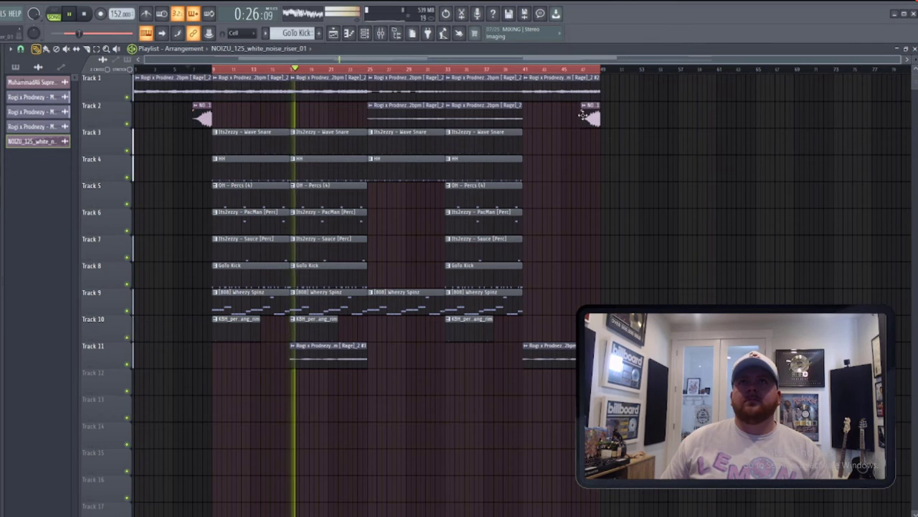
drag(213, 79, 601, 88)
key(ctrl+b)
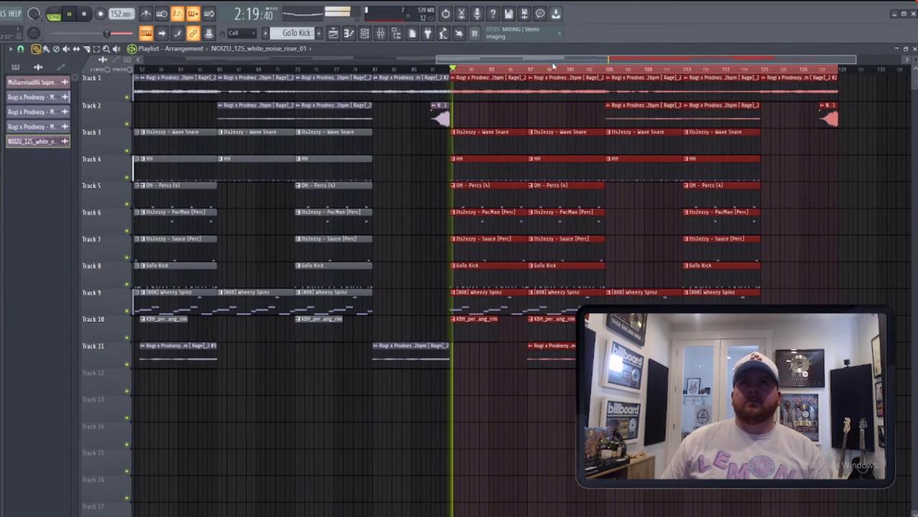
Step: Delete the drum and 808 clips after bar 105 and everything after bar 113, keeping the track 1 and 2 melody sections at bar 105
click(560, 70)
drag(615, 129, 831, 337)
key(Delete)
right_click(738, 115)
right_click(742, 89)
right_click(789, 89)
right_click(829, 115)
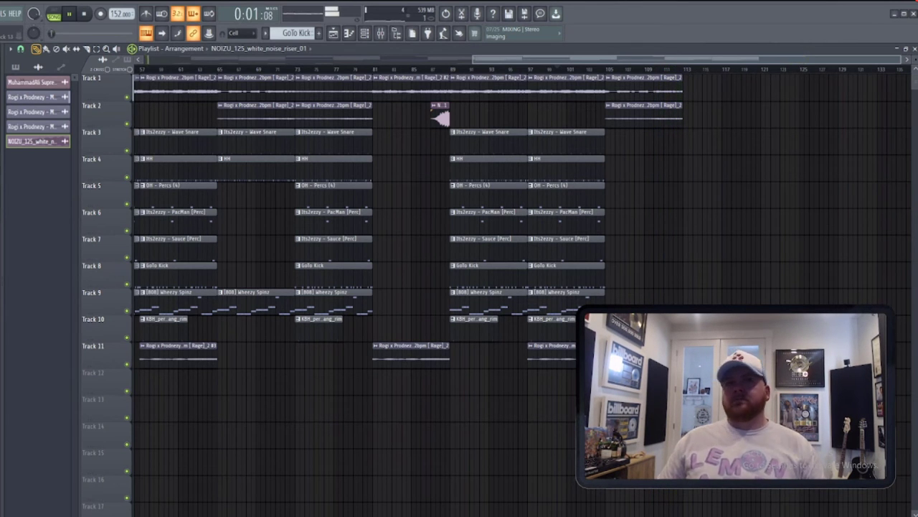
Step: Replace the unique melody sections at bars 41 and 81 on track 1 with the regular one and remove the section at bar 105
scroll(547, 330, down, 2)
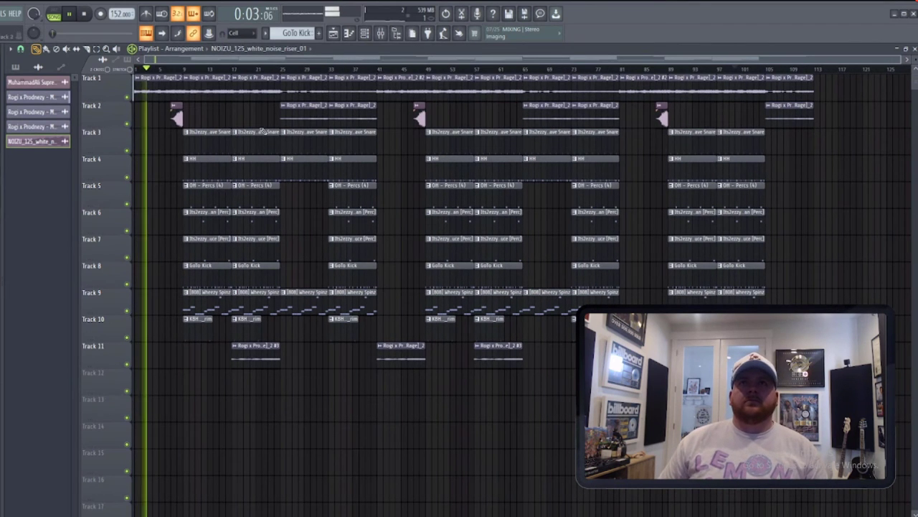
click(378, 68)
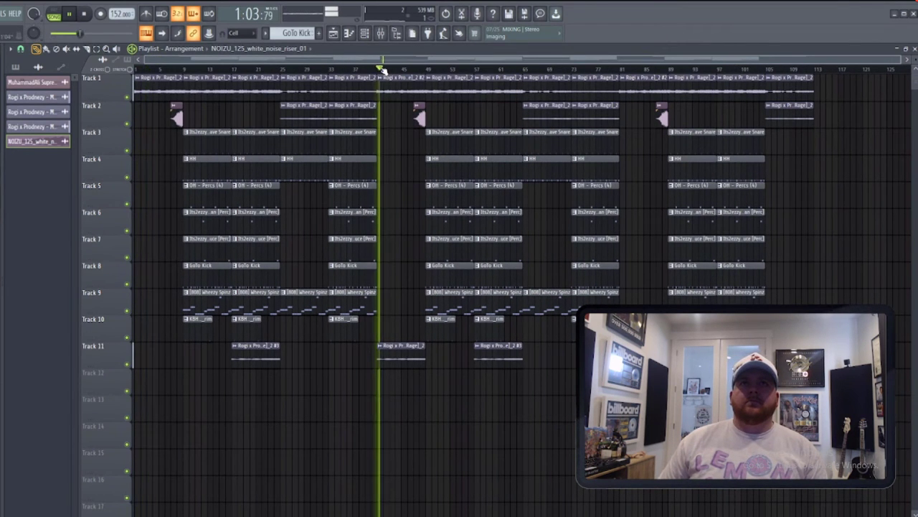
right_click(624, 94)
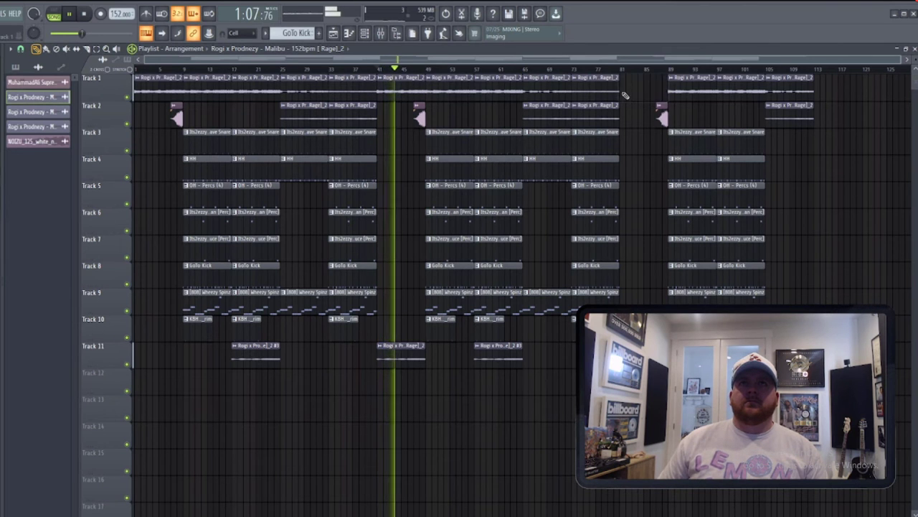
click(624, 94)
click(762, 70)
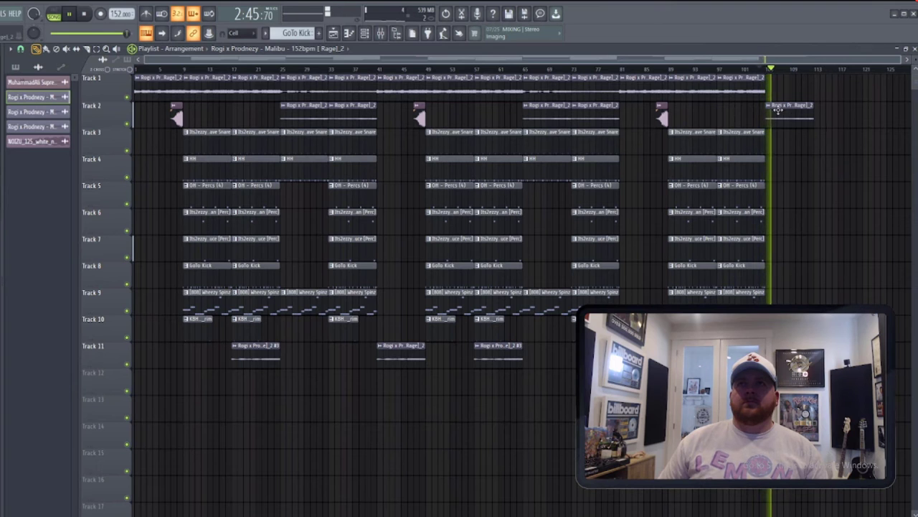
right_click(767, 106)
key(ctrl+z)
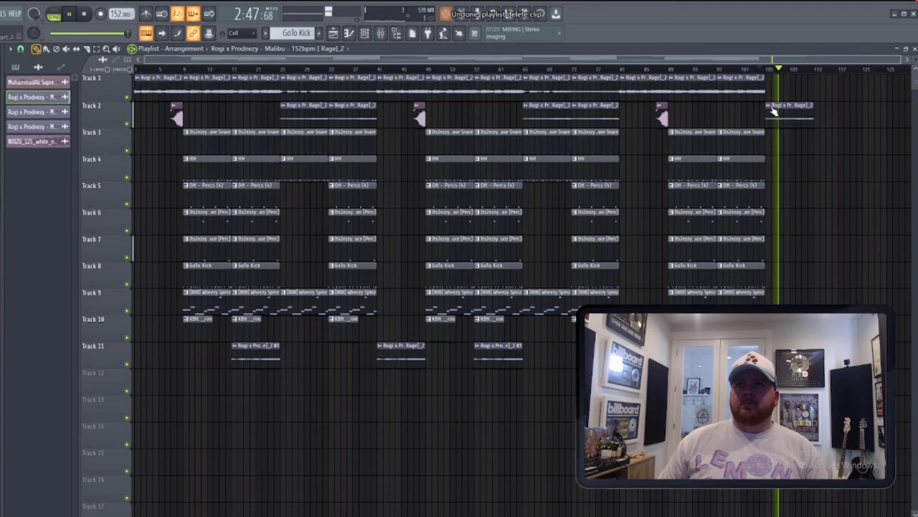
click(767, 106)
click(792, 140)
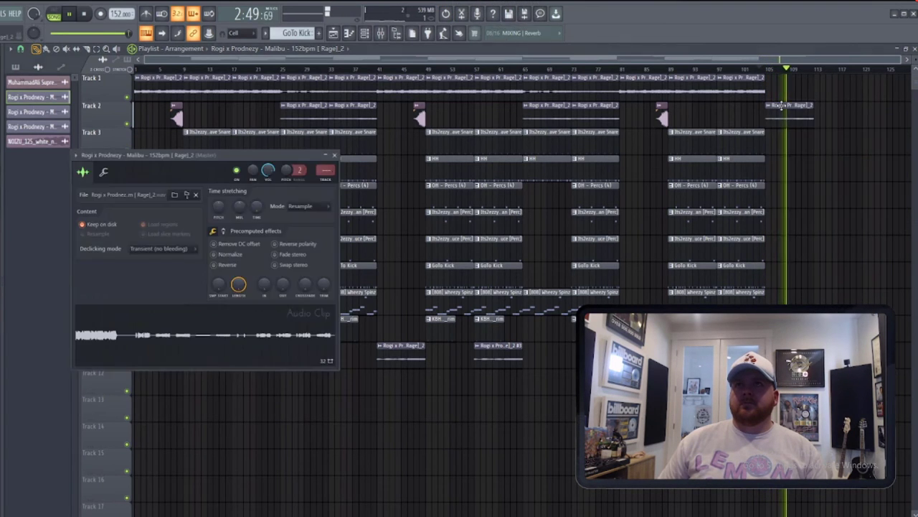
key(Escape)
Step: Make the track 2 melody section at bar 105 unique, raise its precomputed Boost and audition it
right_click(769, 107)
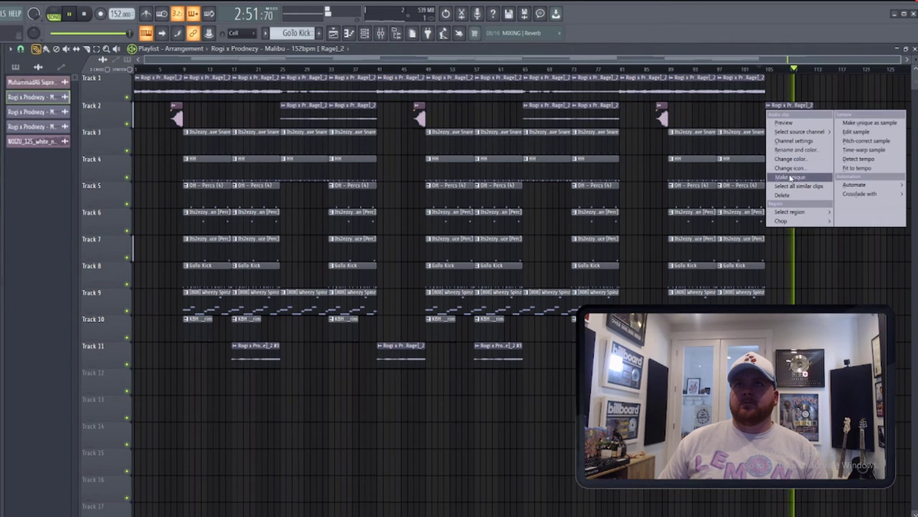
click(791, 177)
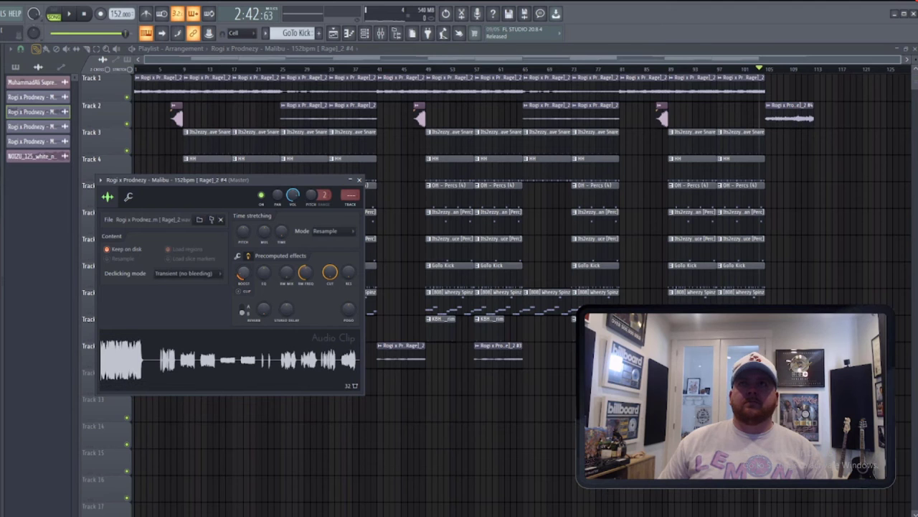
key(Escape)
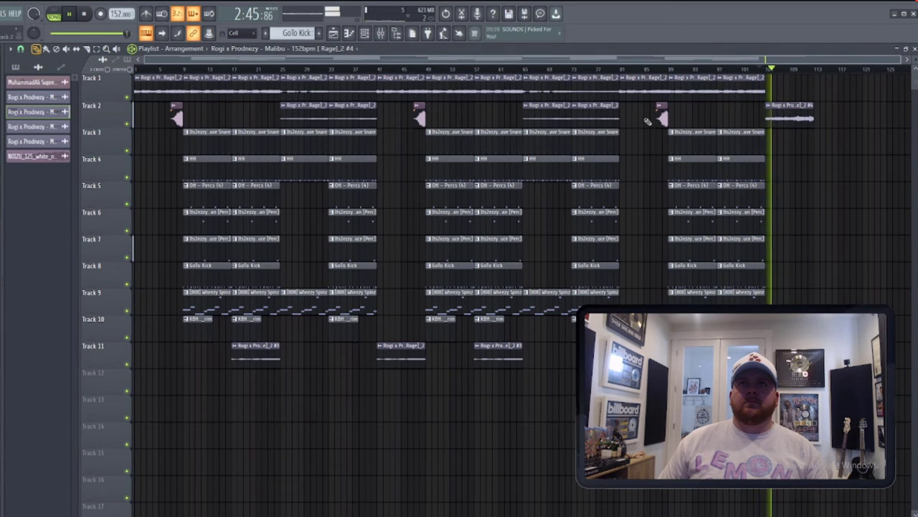
double_click(792, 115)
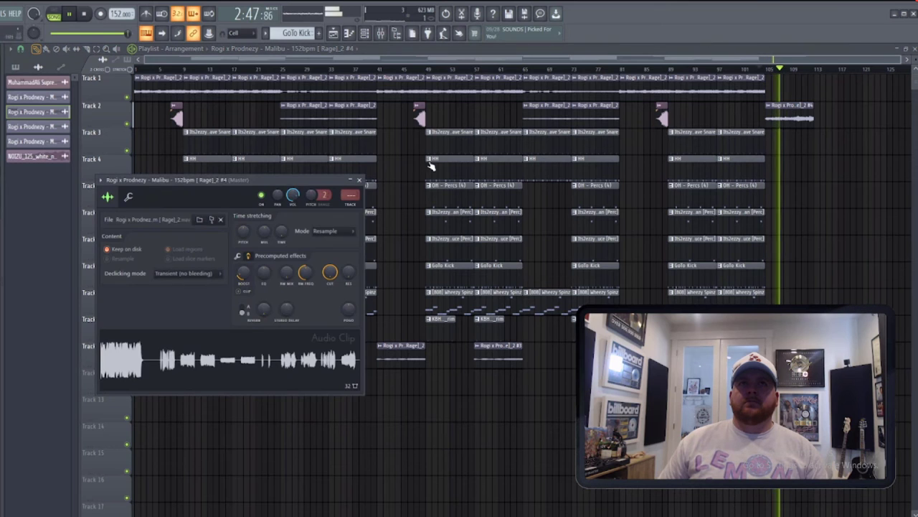
click(359, 180)
Step: Replace the track 2 melody sections at bars 25, 33, 65 and 73 with the boosted version and audition them
click(279, 69)
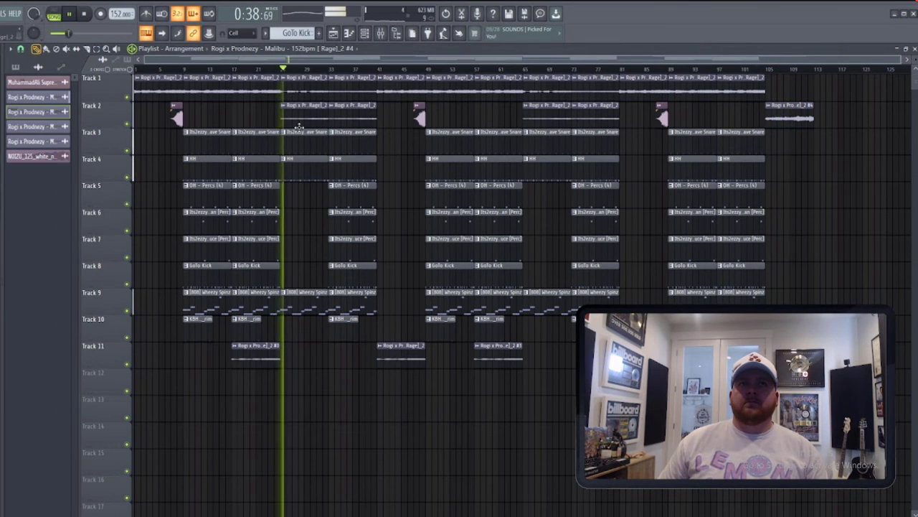
drag(308, 121, 301, 119)
right_click(357, 121)
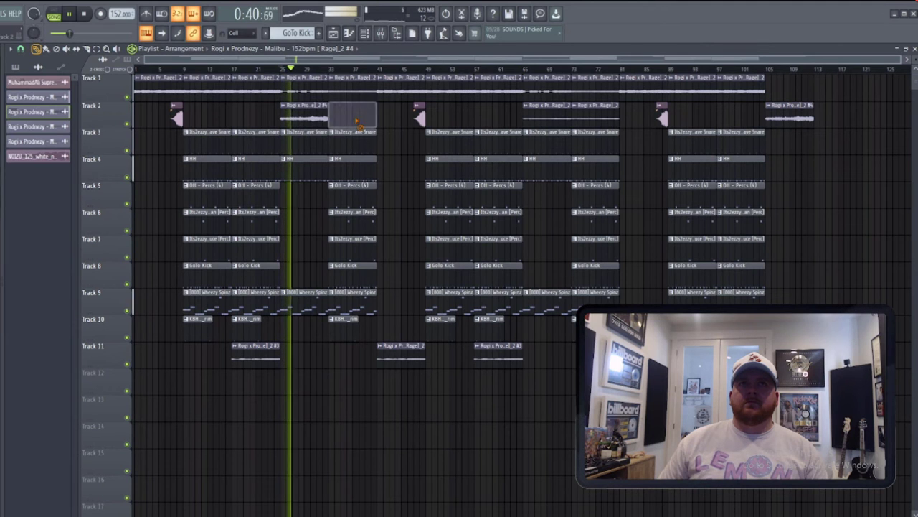
click(335, 113)
right_click(570, 114)
click(529, 115)
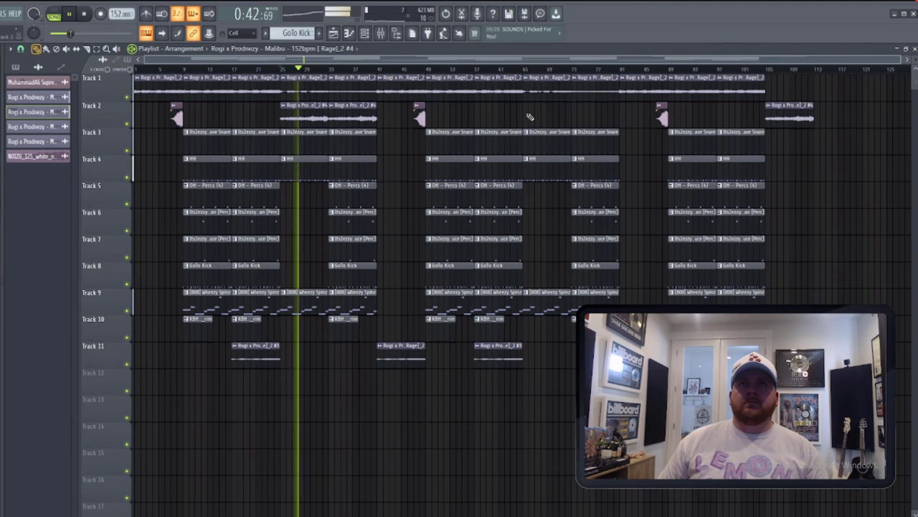
click(336, 69)
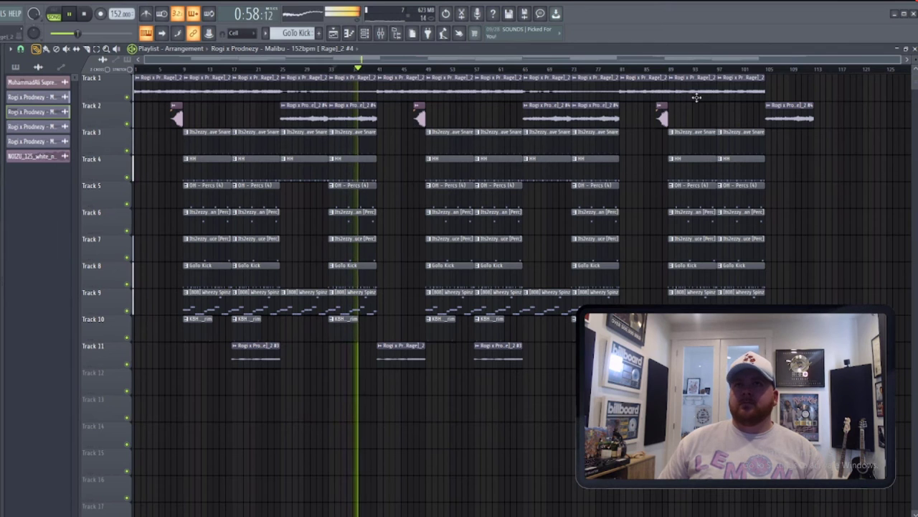
Step: Place the regular melody section on track 1 at bar 105 and extend both ending sections by about two bars
click(625, 69)
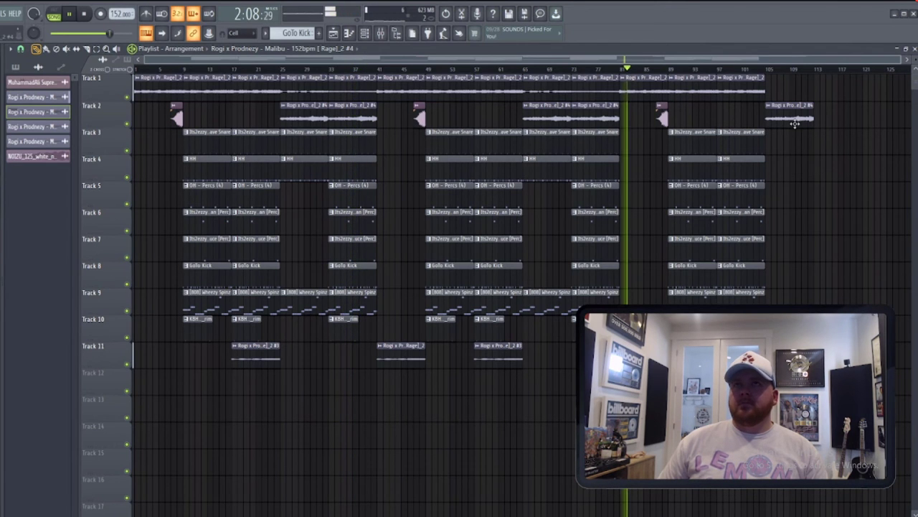
click(769, 68)
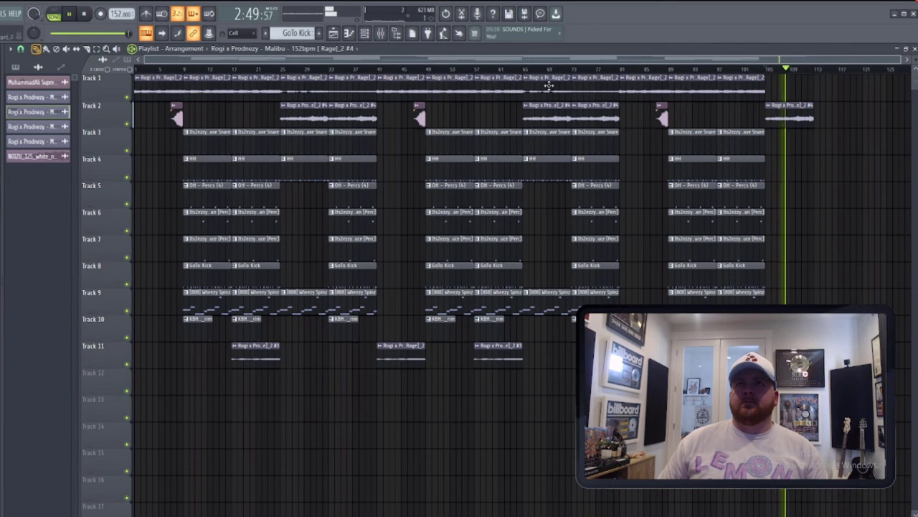
click(781, 90)
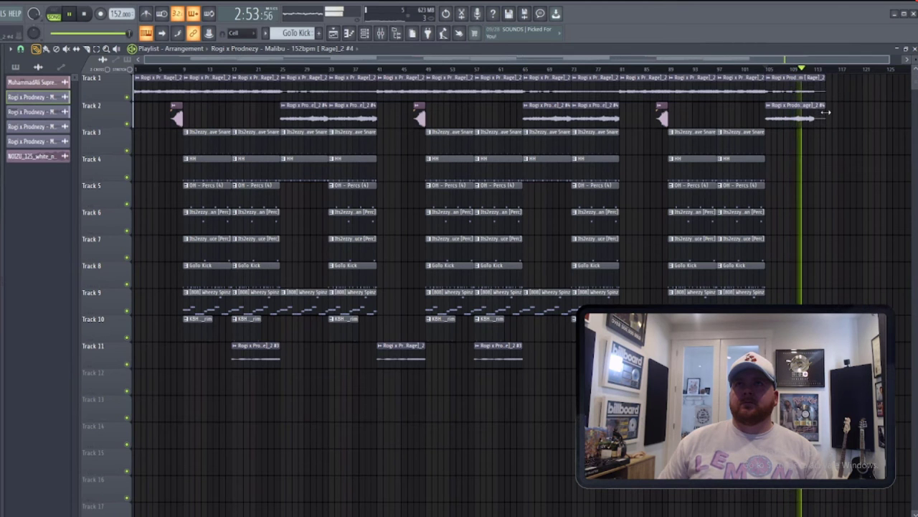
Step: Delete the five short audio clips on track 18 between about bars 22 and 71, and stop playback
scroll(809, 117, down, 5)
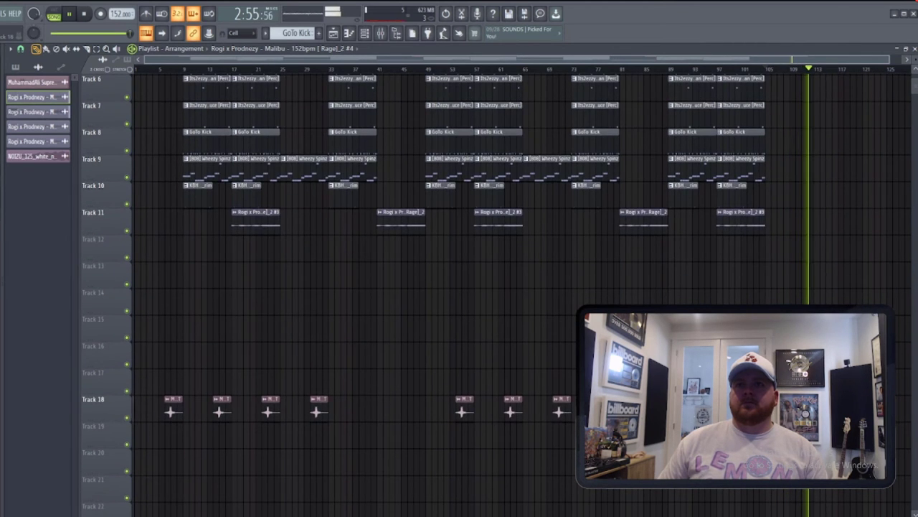
right_click(562, 409)
right_click(318, 409)
right_click(270, 409)
right_click(462, 409)
right_click(510, 409)
scroll(529, 308, up, 5)
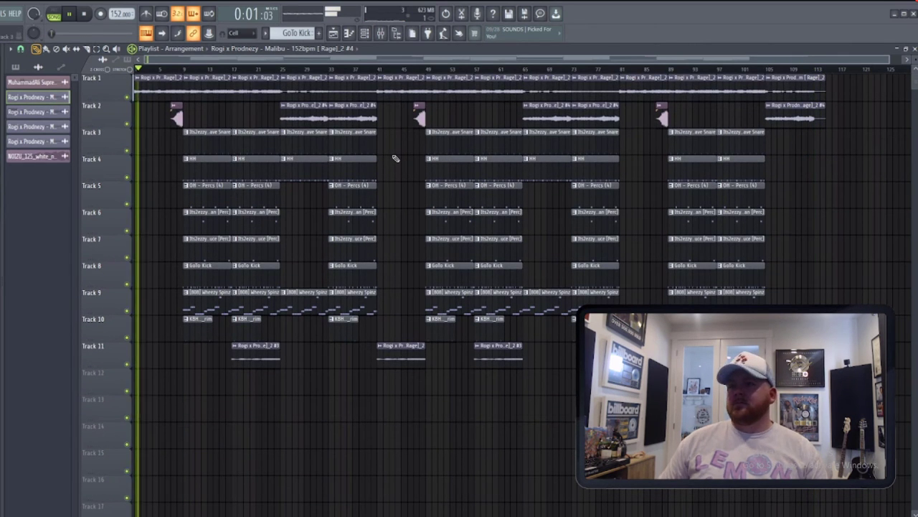
key(space)
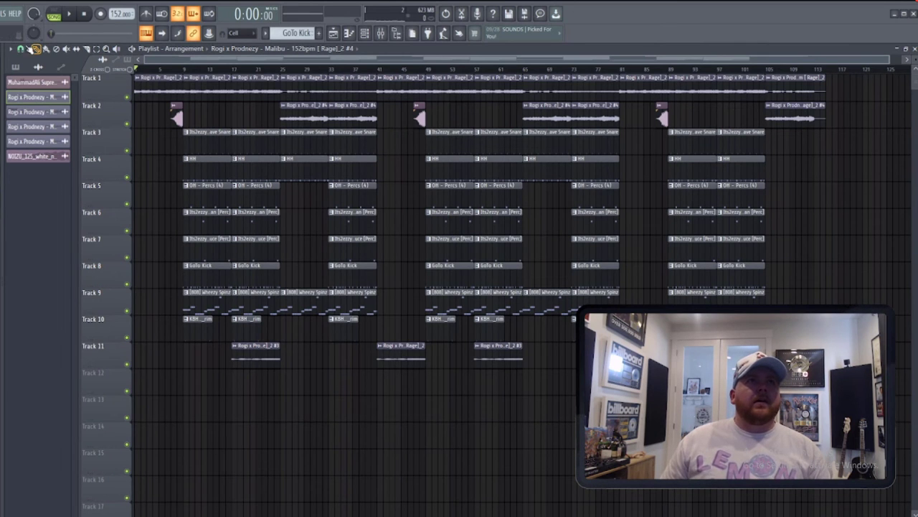
Step: Open the playlist options
click(19, 49)
click(10, 49)
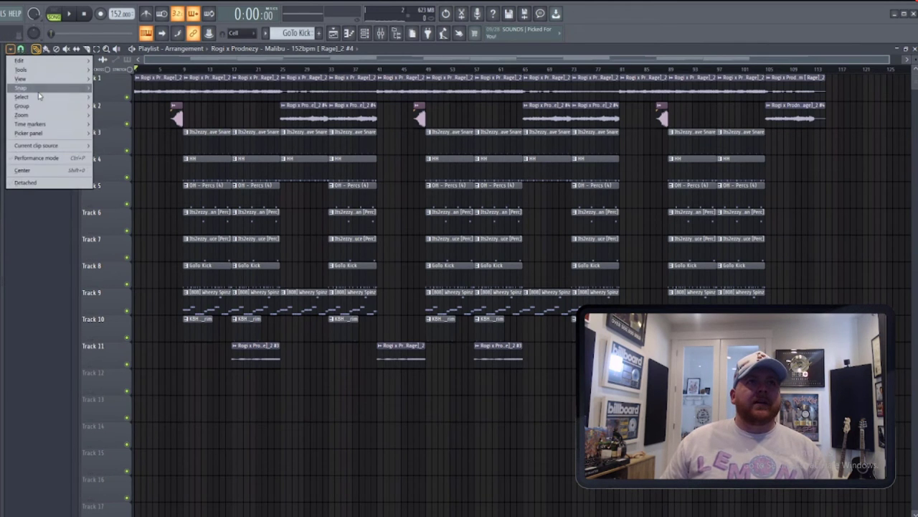
Step: Add a time marker named Intro at the start of the playlist
mouse_move(45, 87)
mouse_move(69, 129)
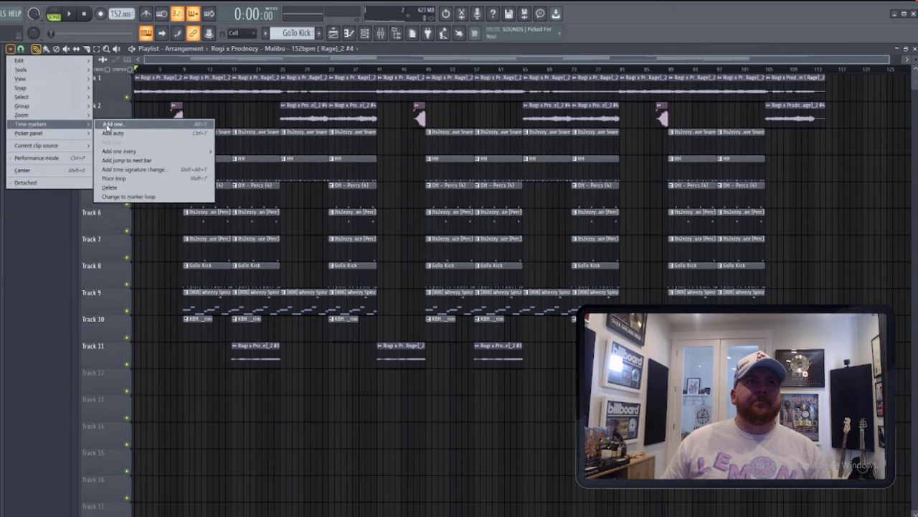
click(168, 131)
text(Intro)
key(Return)
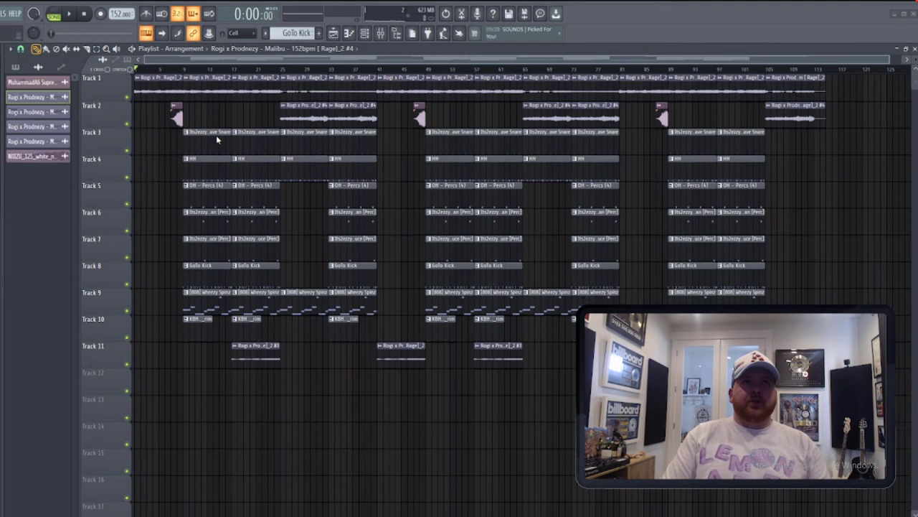
Step: Open the Wave Snare pattern's notes, try doubling and shifting the first four bars' snare hits, and undo the changes
scroll(165, 165, up, 4)
scroll(194, 129, left, 1)
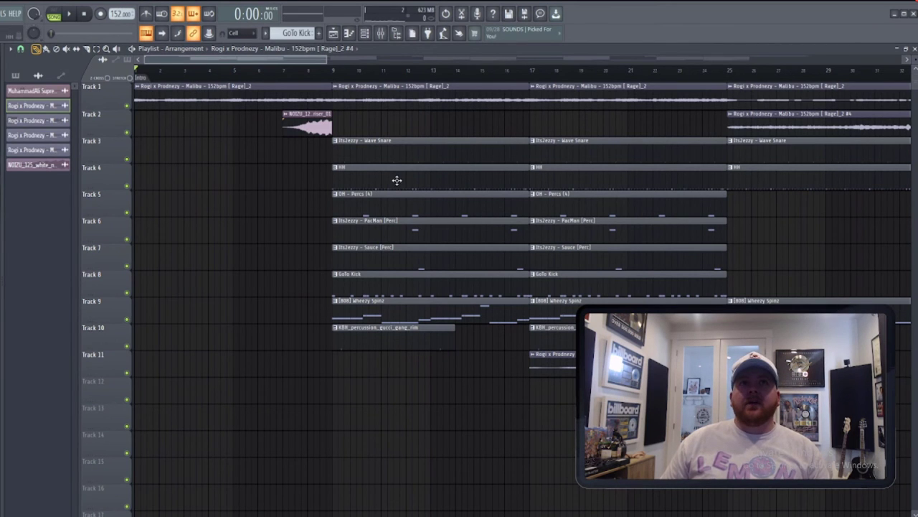
double_click(353, 154)
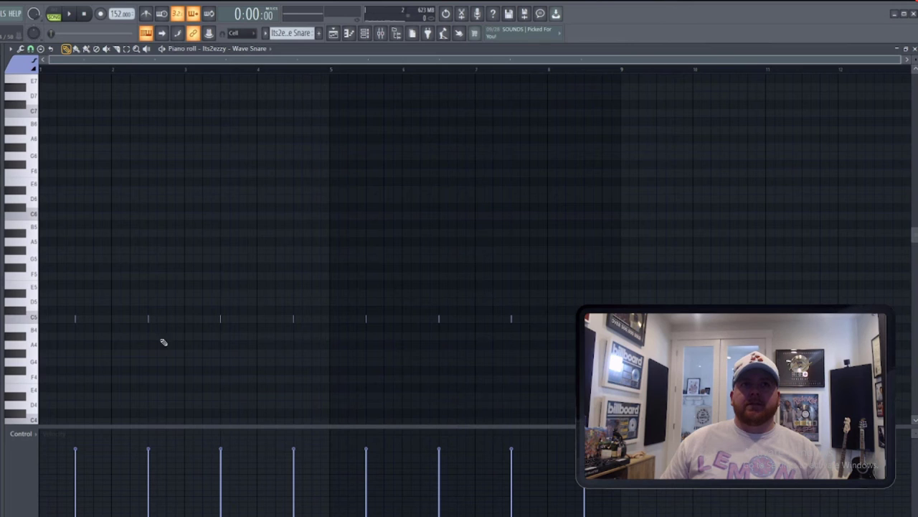
drag(71, 327, 337, 310)
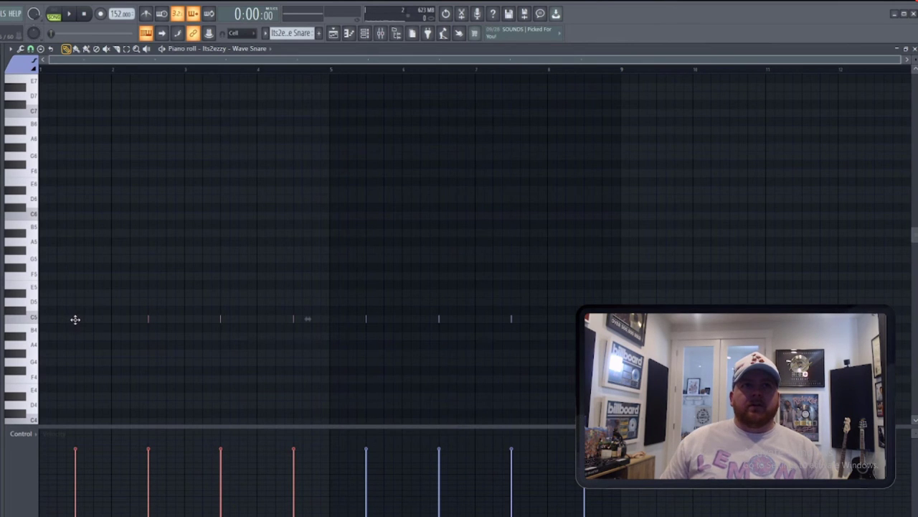
mouse_move(76, 319)
mouse_down()
mouse_move(59, 320)
mouse_move(93, 321)
mouse_up()
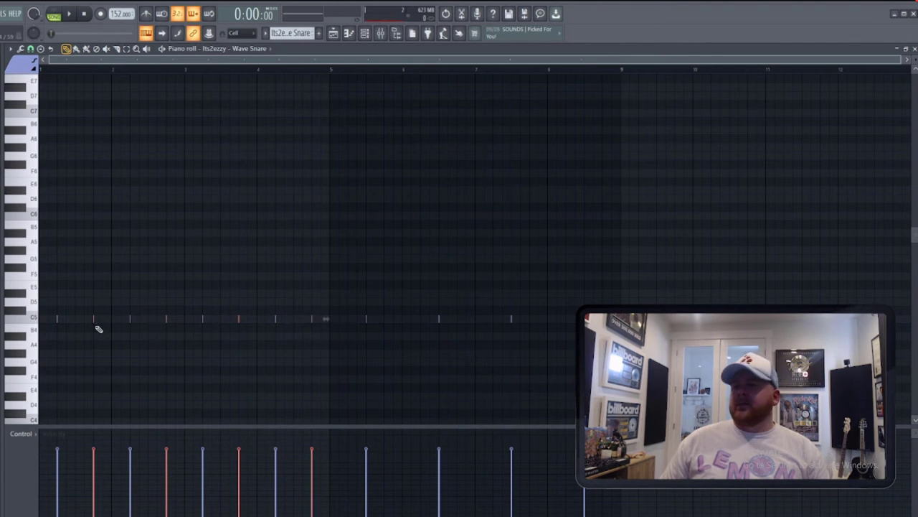
key(ctrl+z)
key(ctrl+z)
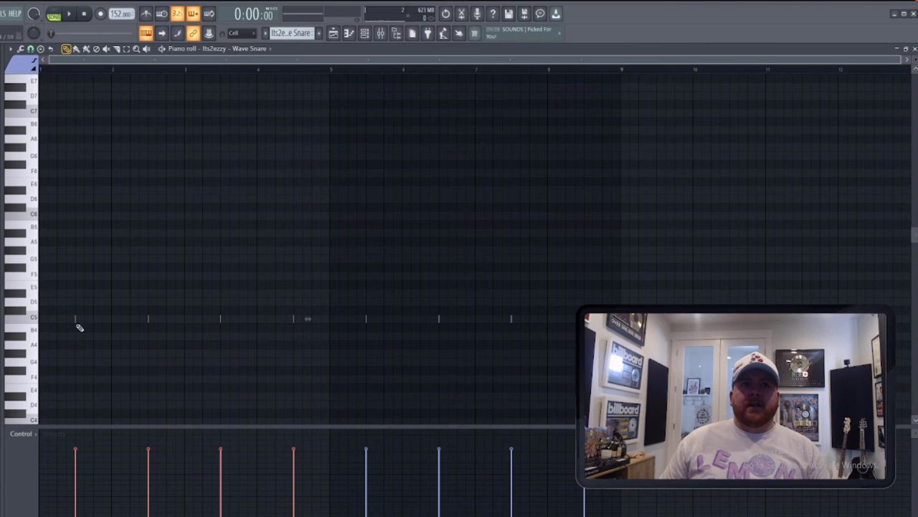
Step: Try copying the first four snare hits one beat earlier and deleting one hit, undo this, and return to the playlist
drag(75, 321, 53, 320)
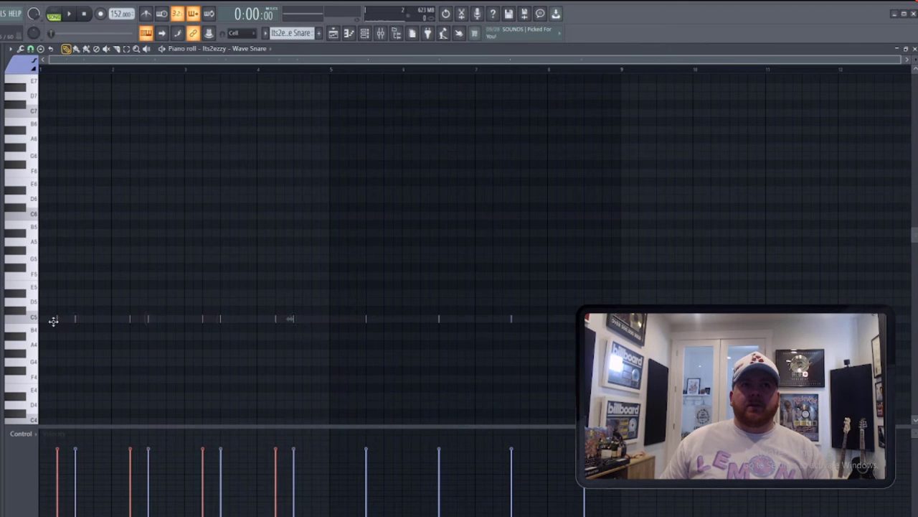
click(89, 327)
click(59, 318)
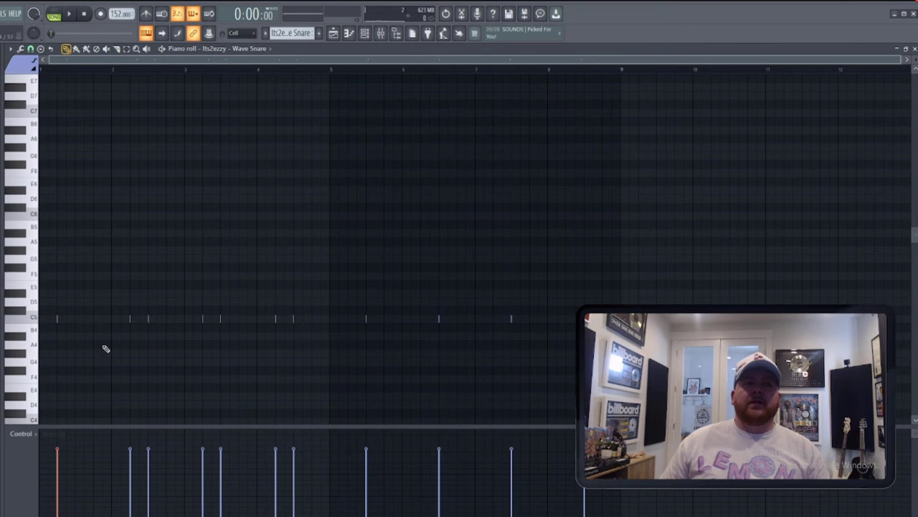
key(ctrl+z)
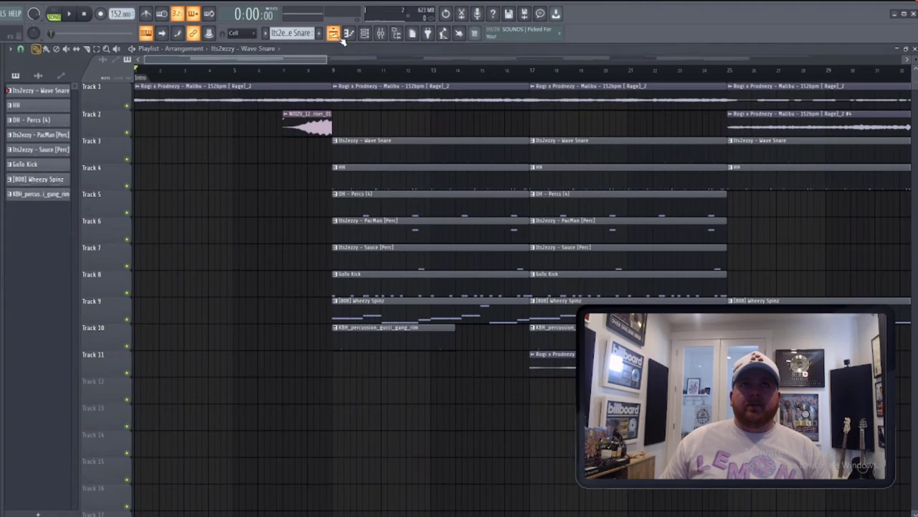
click(333, 33)
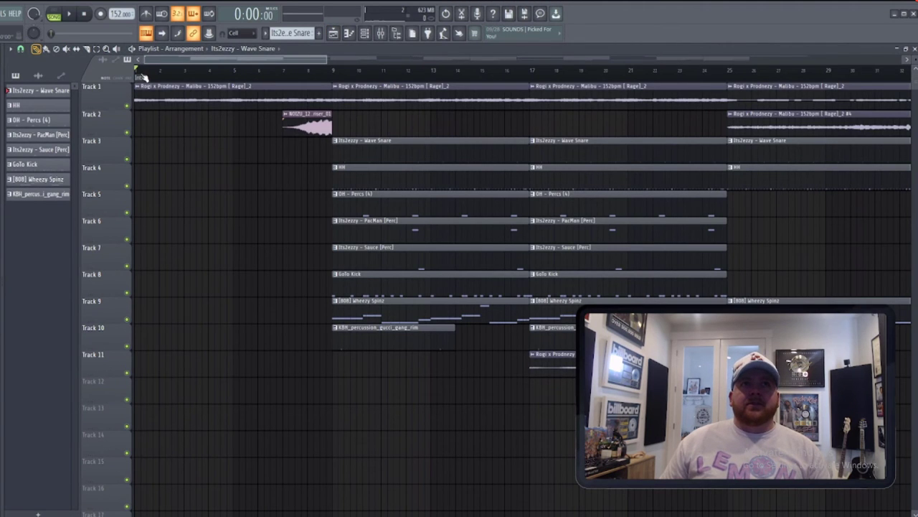
Step: Examine the intro's length by selecting time ranges from bar 1 up to bar 9, and clear the selection
drag(140, 76, 188, 78)
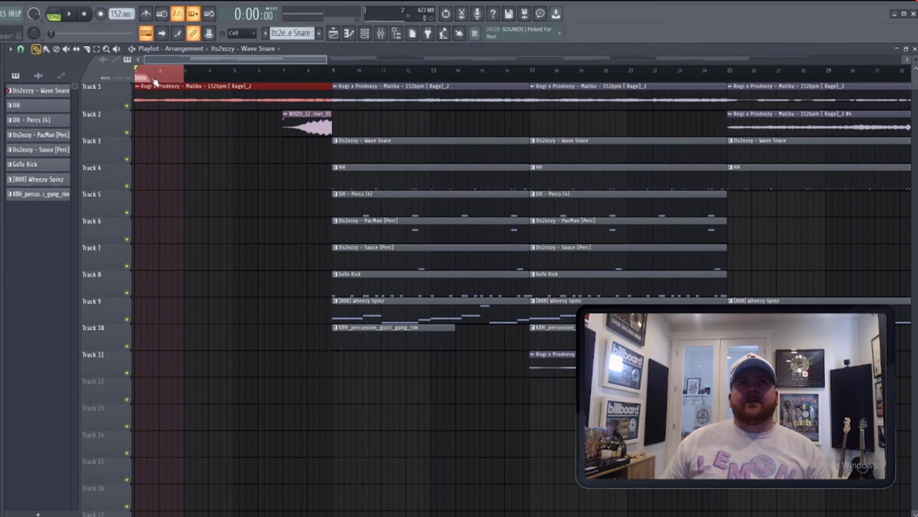
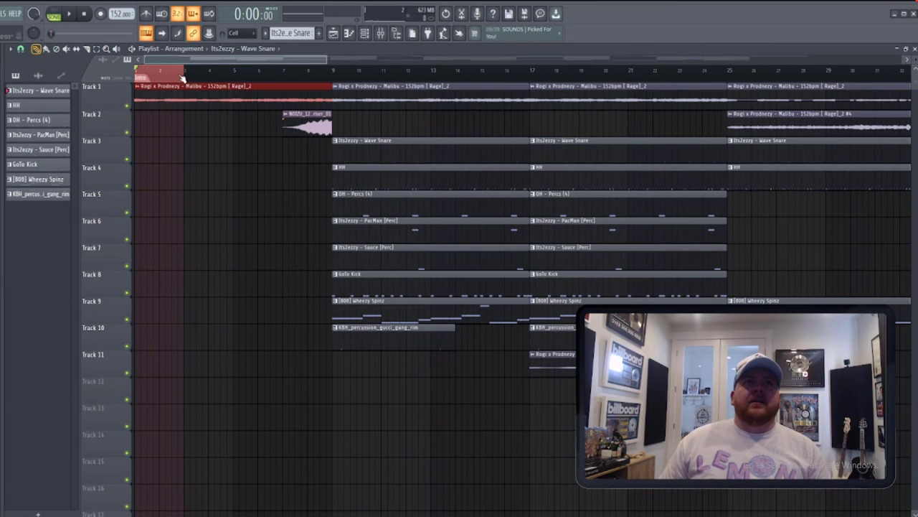
drag(182, 76, 162, 76)
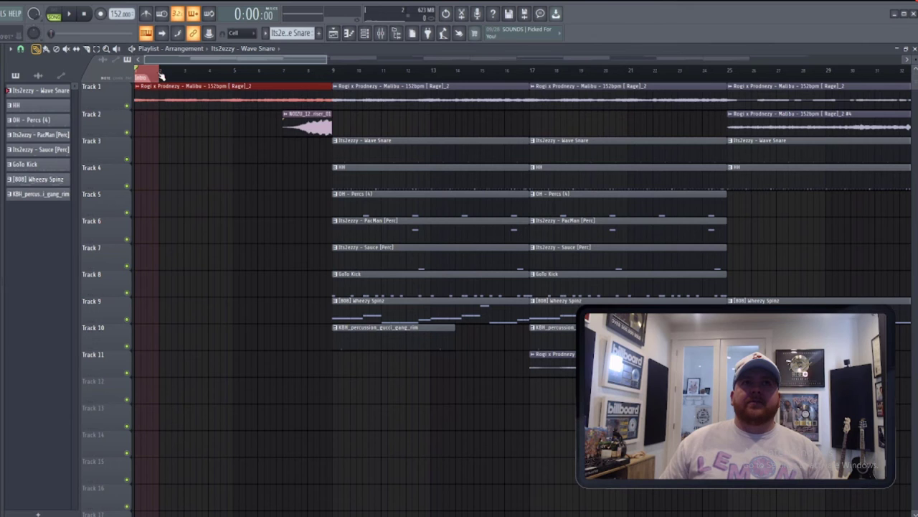
drag(161, 76, 185, 76)
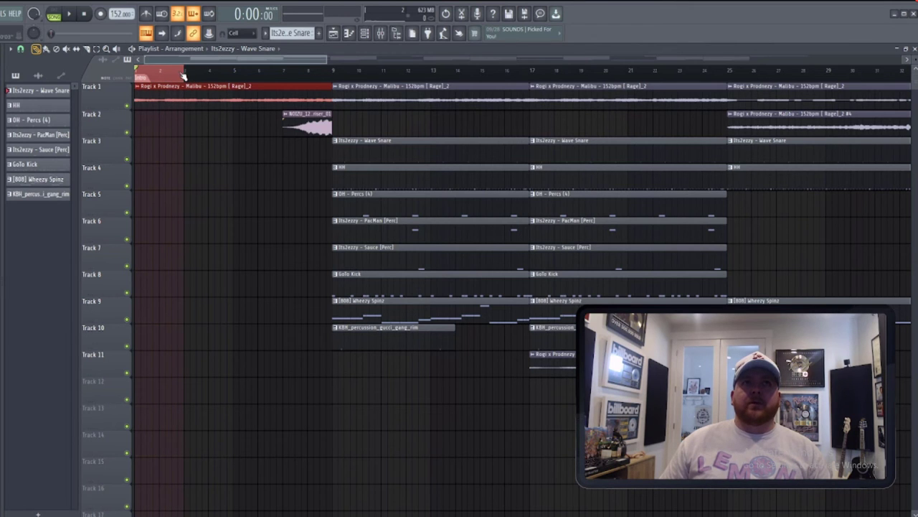
drag(190, 74, 337, 76)
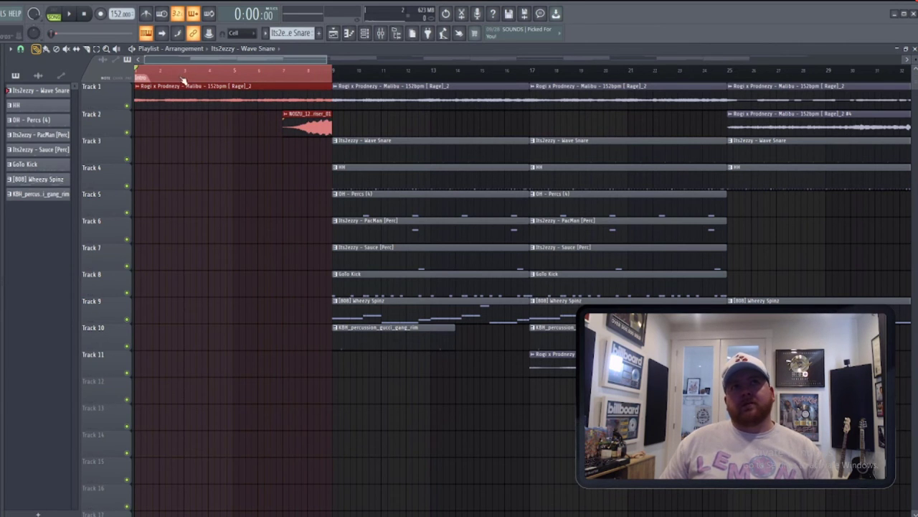
click(136, 68)
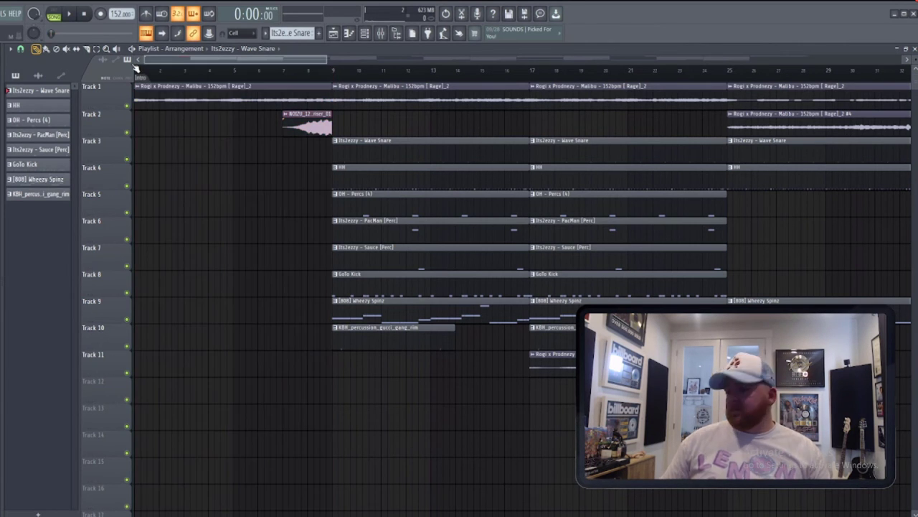
Step: Play the arrangement from the start and add a time marker named Hook (A) at bar 9
key(space)
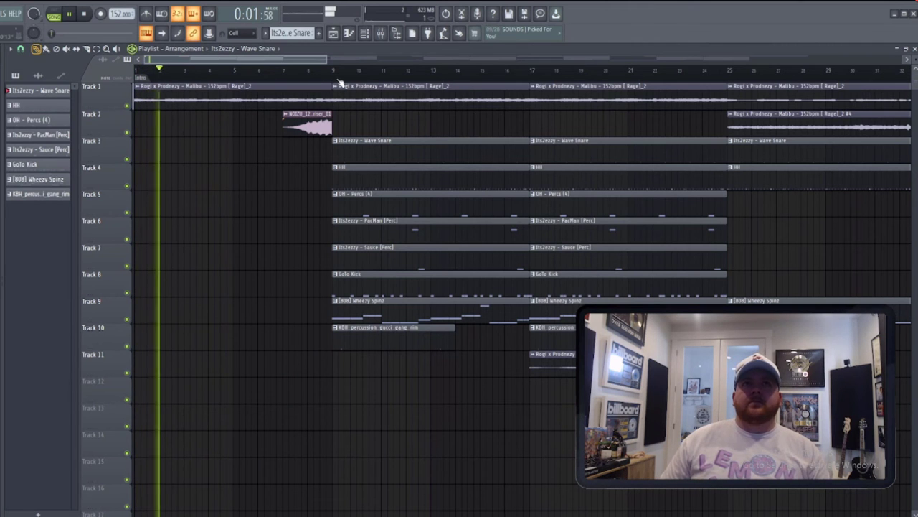
right_click(339, 79)
click(351, 85)
text(Ho)
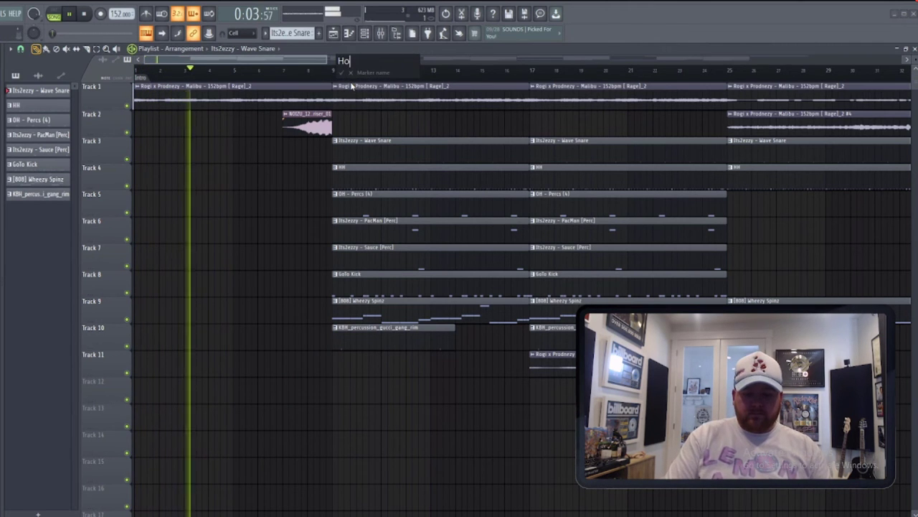
text(ok (A))
key(Return)
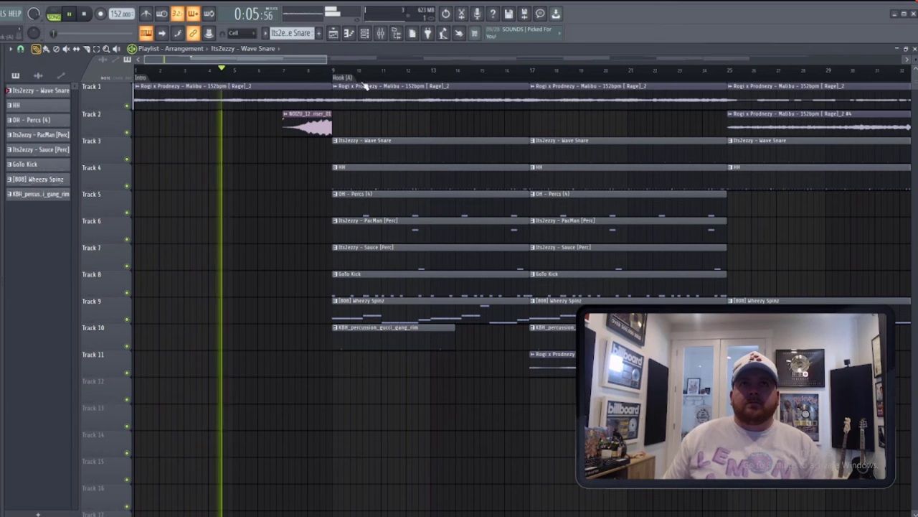
Step: Add a time marker named Hook (B) at bar 17 and stop playback
right_click(535, 79)
click(547, 85)
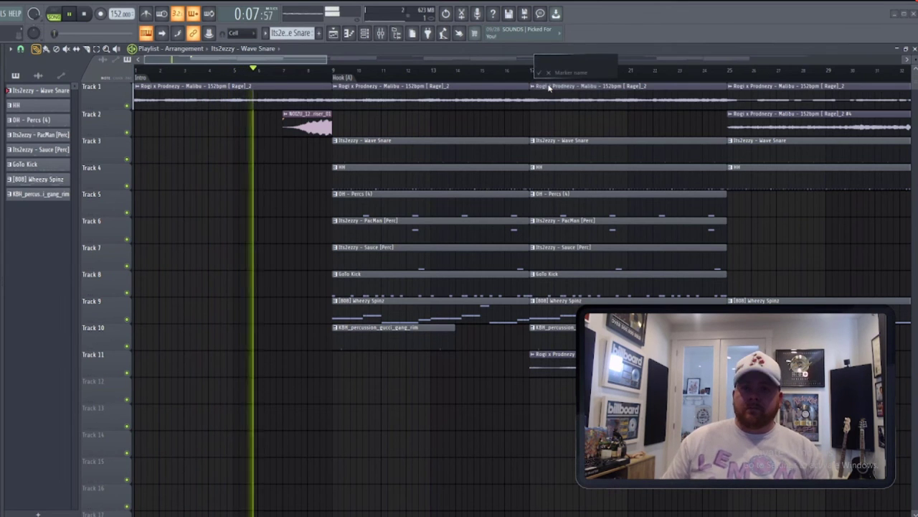
text(Hook (B))
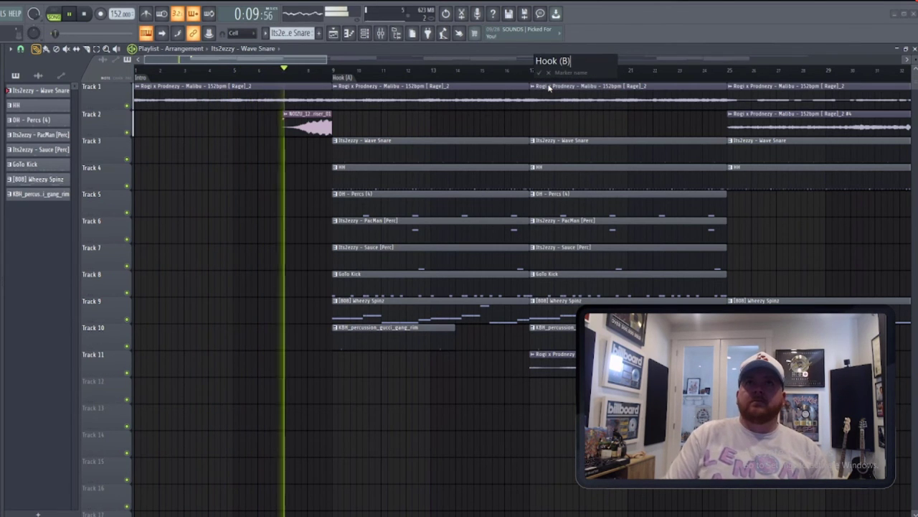
key(Return)
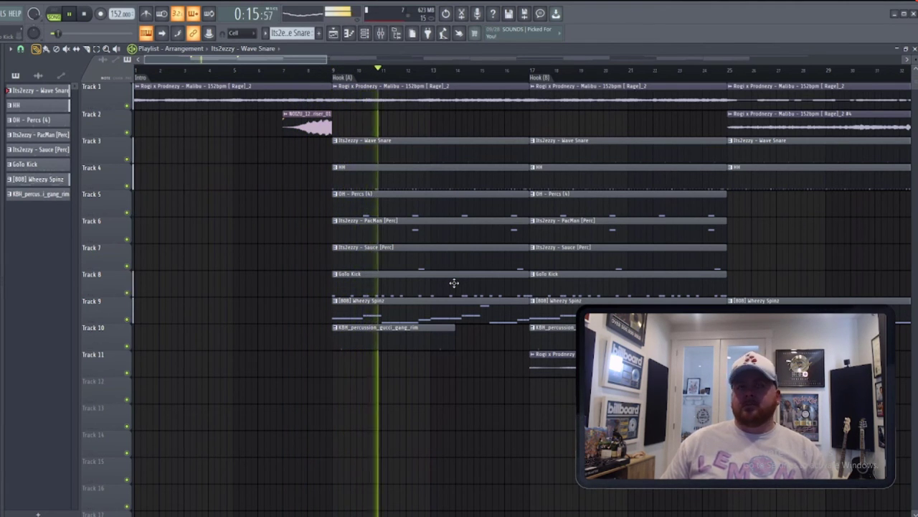
key(space)
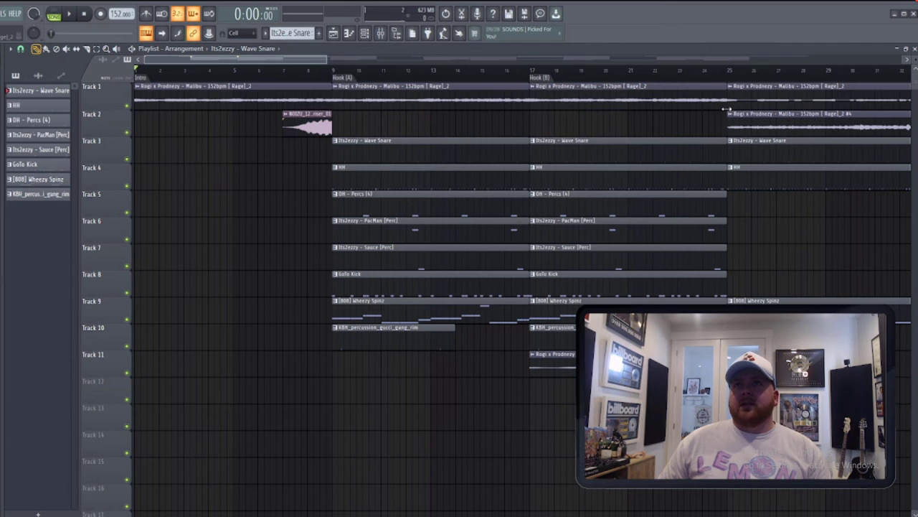
Step: Examine the hook section's clips and length by selecting bar 9 to bar 25 across all tracks, and clear the selection
click(338, 77)
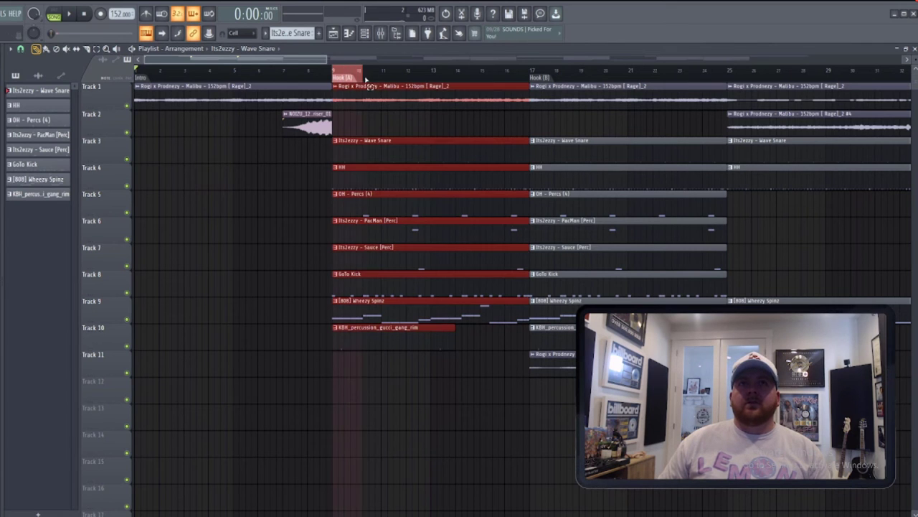
drag(339, 76, 727, 86)
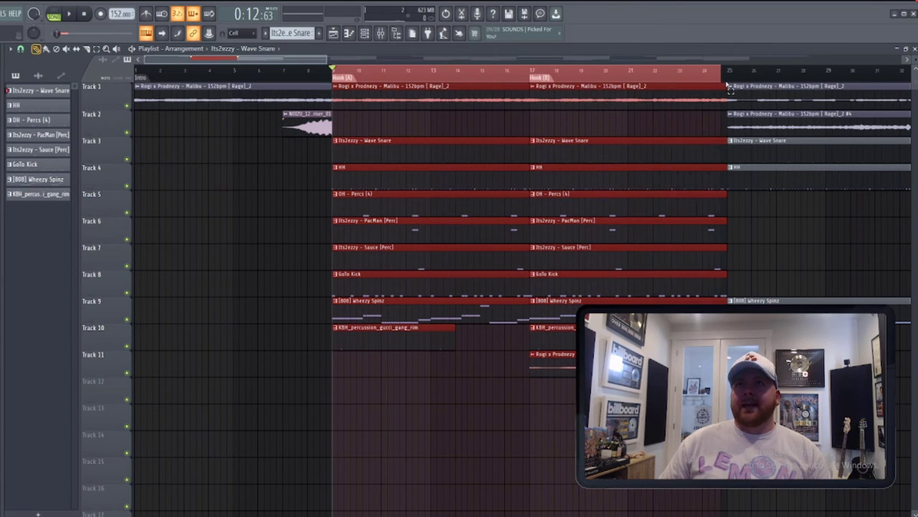
click(338, 77)
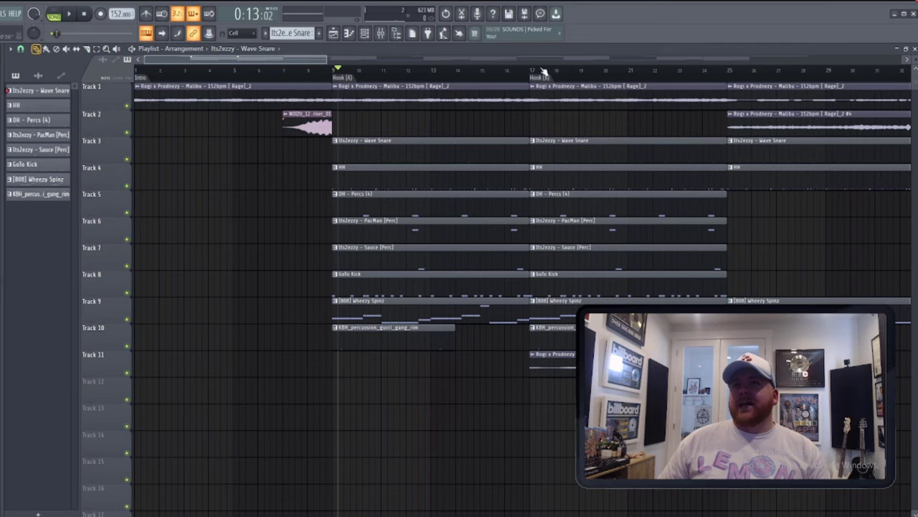
scroll(620, 259, down, 1)
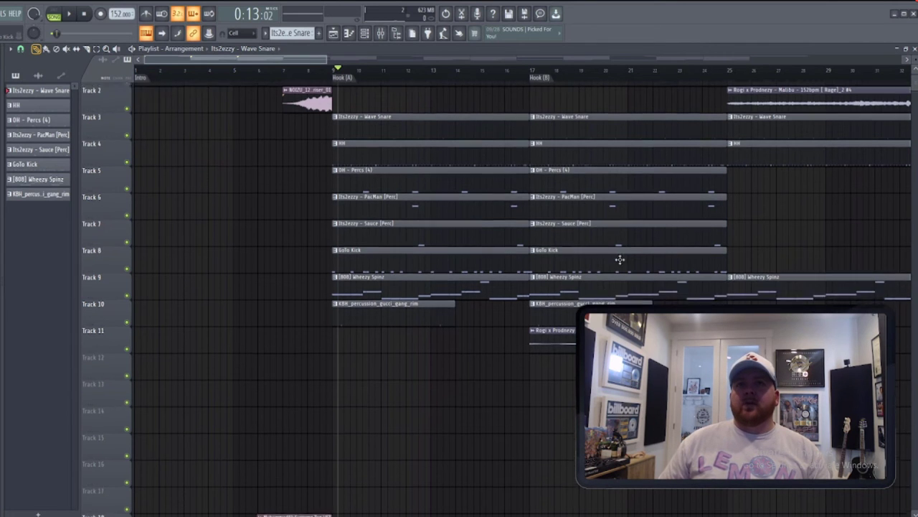
scroll(620, 260, up, 1)
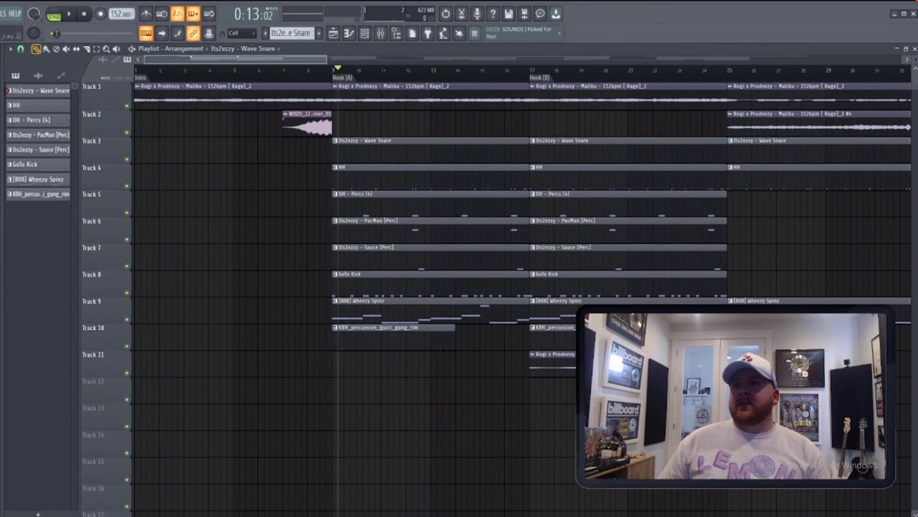
scroll(586, 293, down, 3)
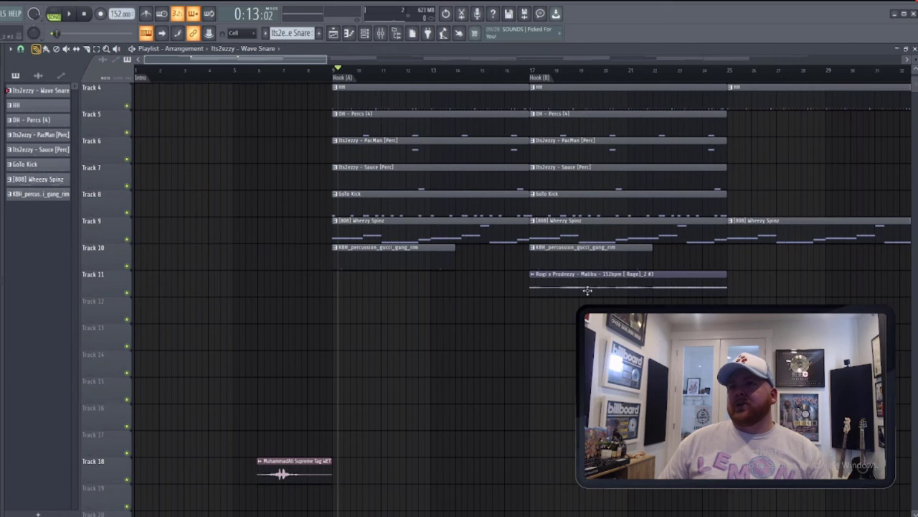
scroll(585, 286, up, 3)
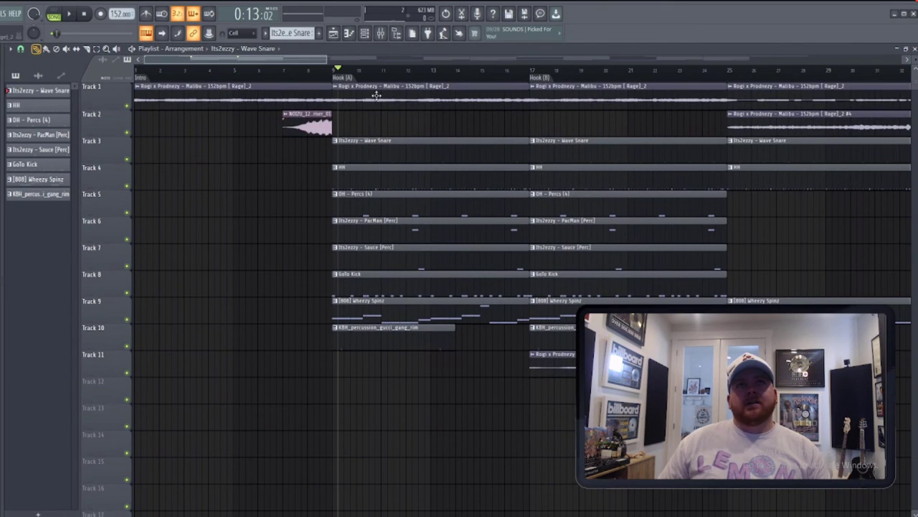
drag(335, 74, 731, 118)
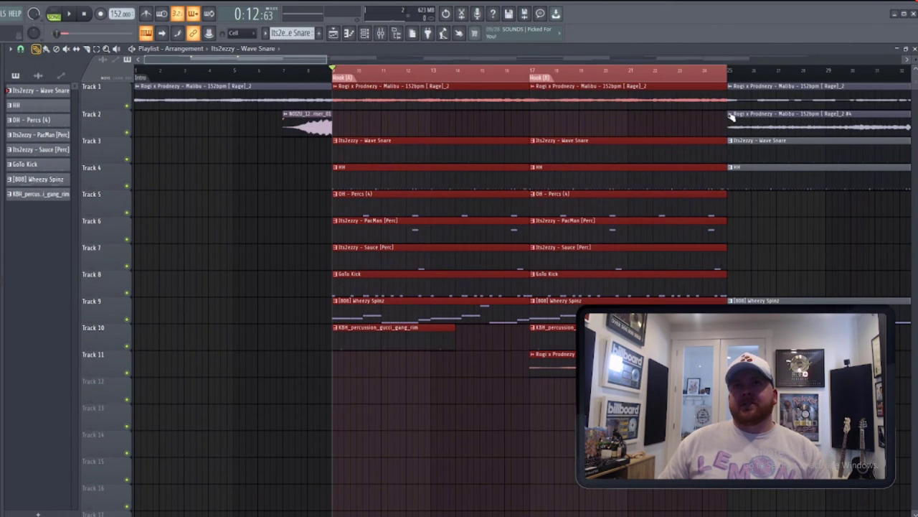
click(337, 74)
scroll(357, 174, down, 4)
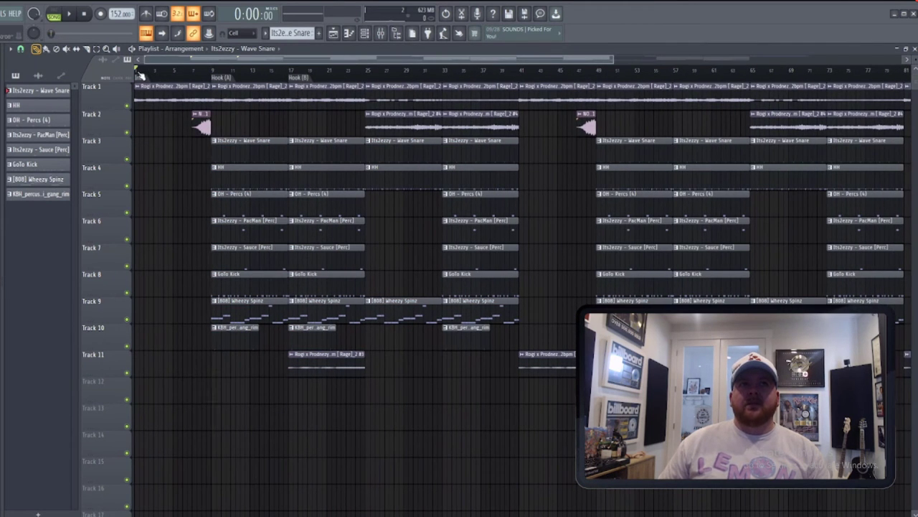
drag(138, 75, 369, 79)
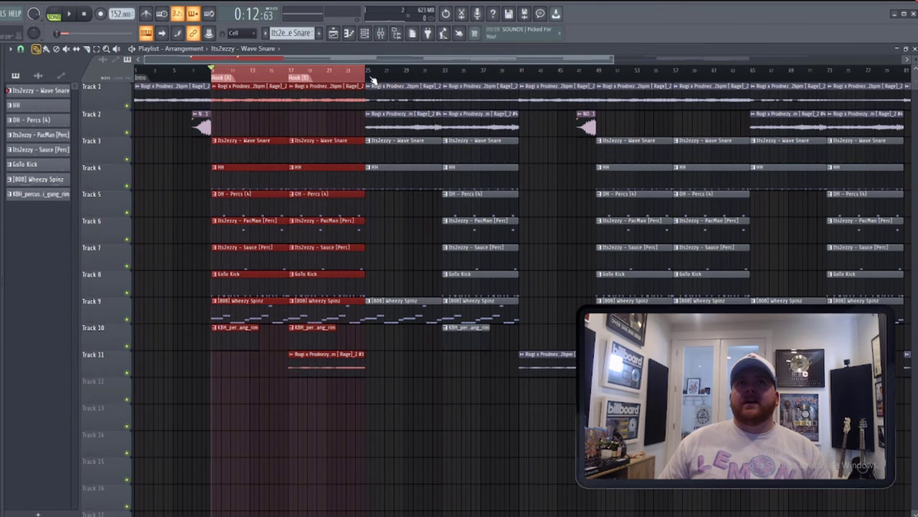
click(370, 79)
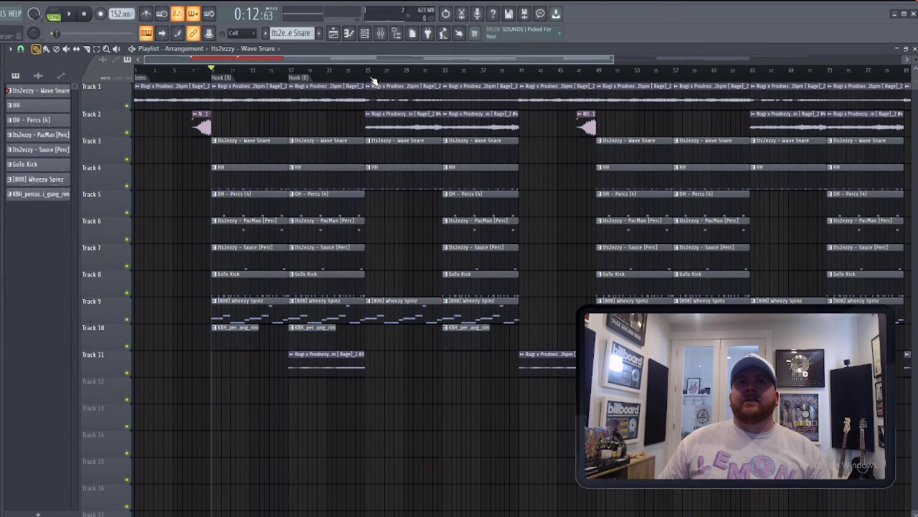
Step: Add a time marker named Verse (AB) at bar 25
right_click(372, 80)
click(378, 83)
text(Ve)
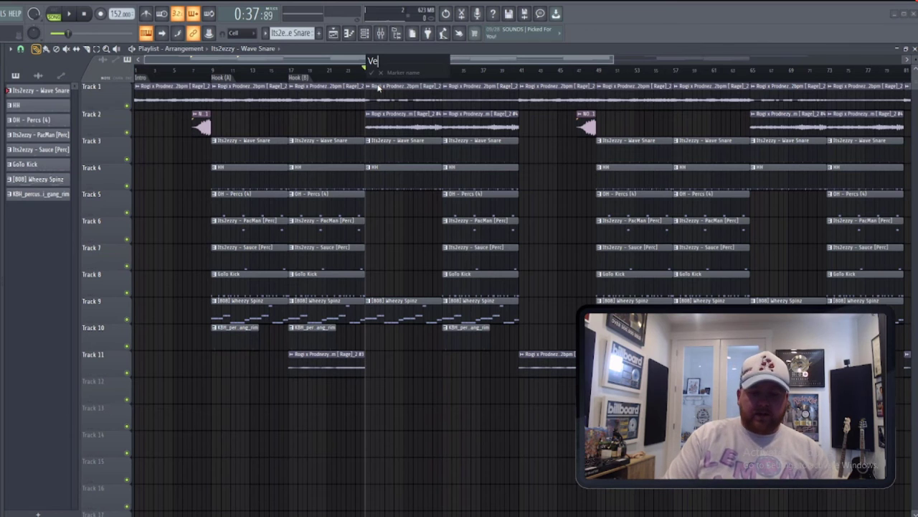
text(rse (AB)
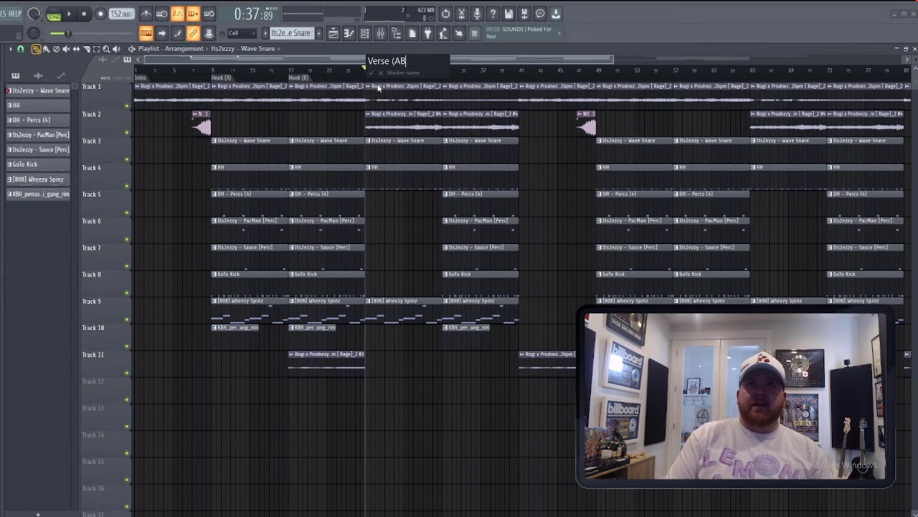
text())
key(Return)
Step: Rename the time marker at bar 25 to Verse (A)
right_click(380, 83)
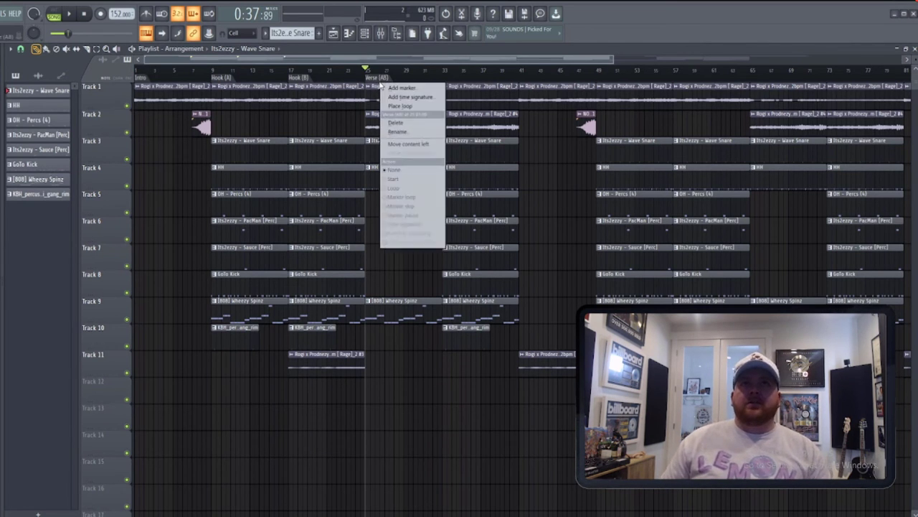
click(398, 131)
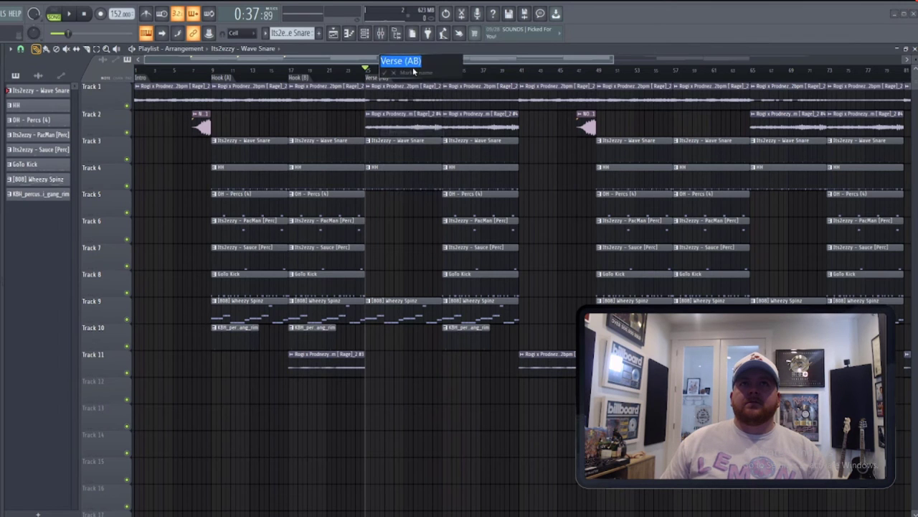
key(End)
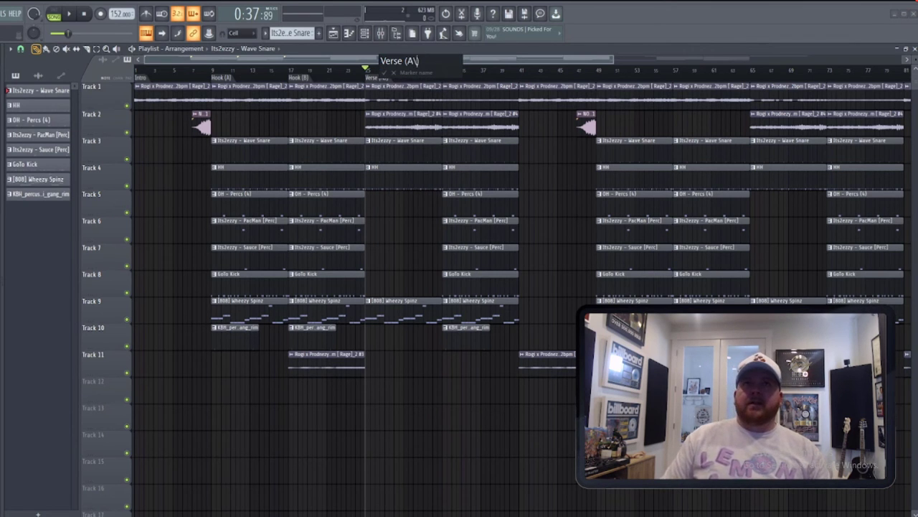
key(Return)
Step: Add a time marker named Verse (B) at bar 33
click(443, 70)
right_click(448, 77)
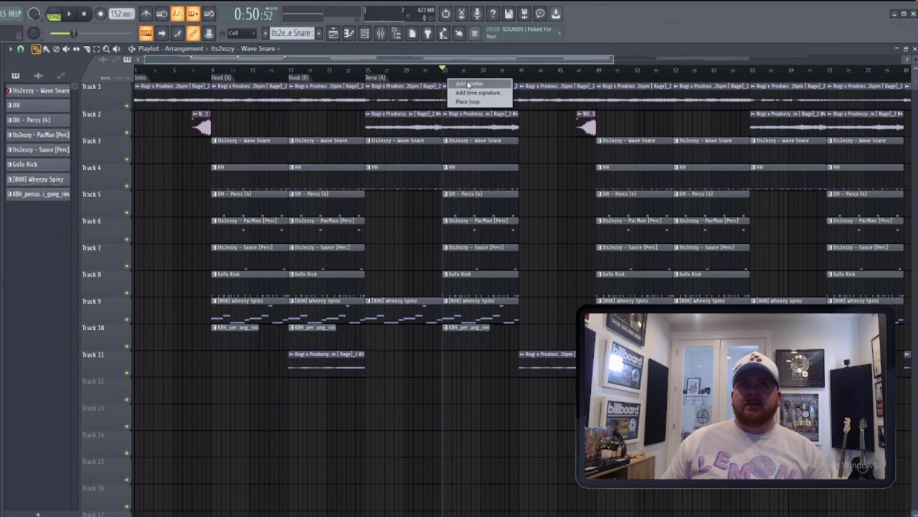
click(475, 91)
text(Ver)
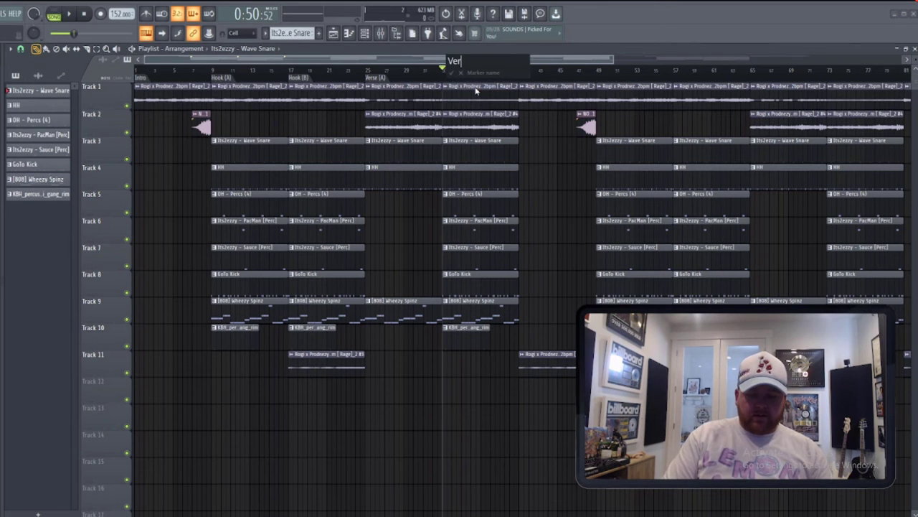
text(se (B))
key(Return)
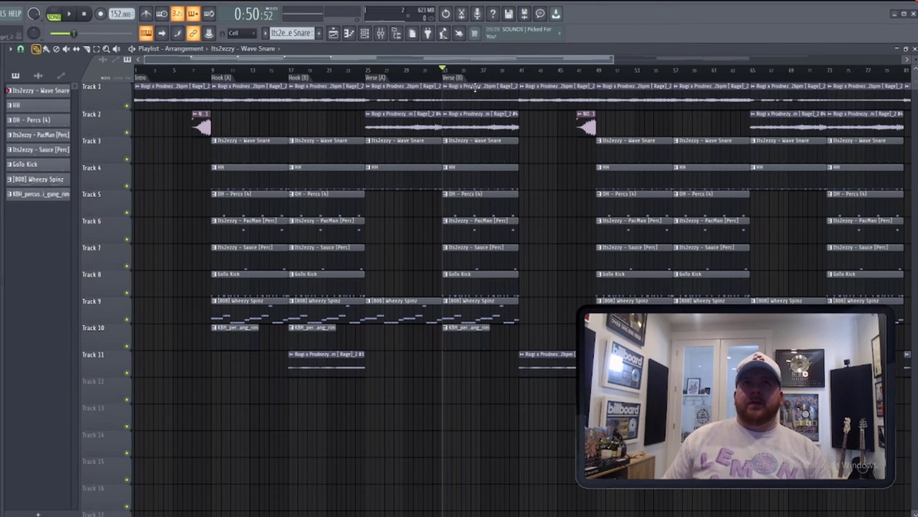
Step: Select bar 25 to bar 49 across all tracks and add a time marker named Verse (C) at bar 41
click(373, 77)
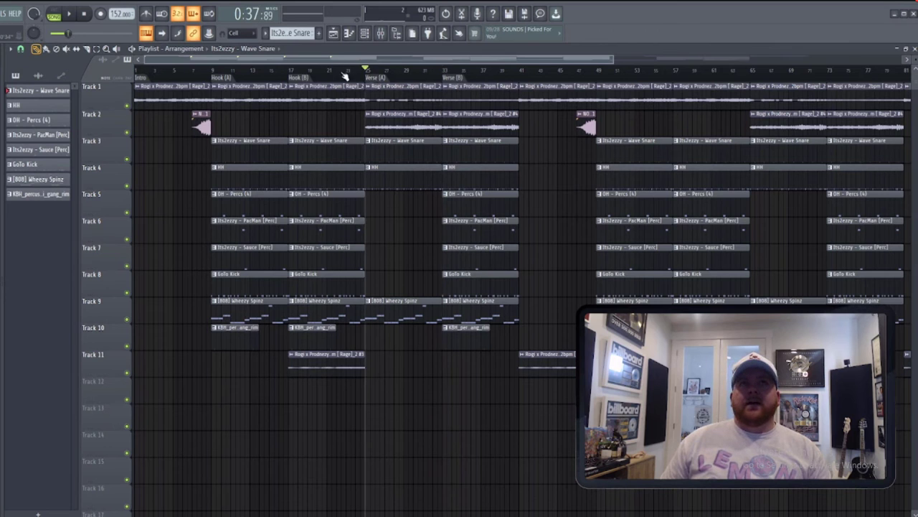
mouse_move(371, 74)
mouse_down()
mouse_move(589, 80)
mouse_move(604, 93)
mouse_up()
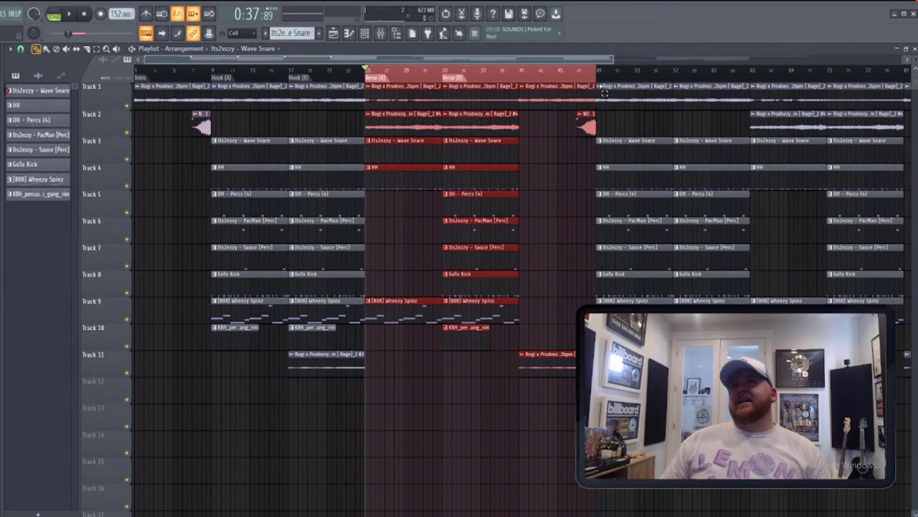
right_click(522, 78)
click(535, 83)
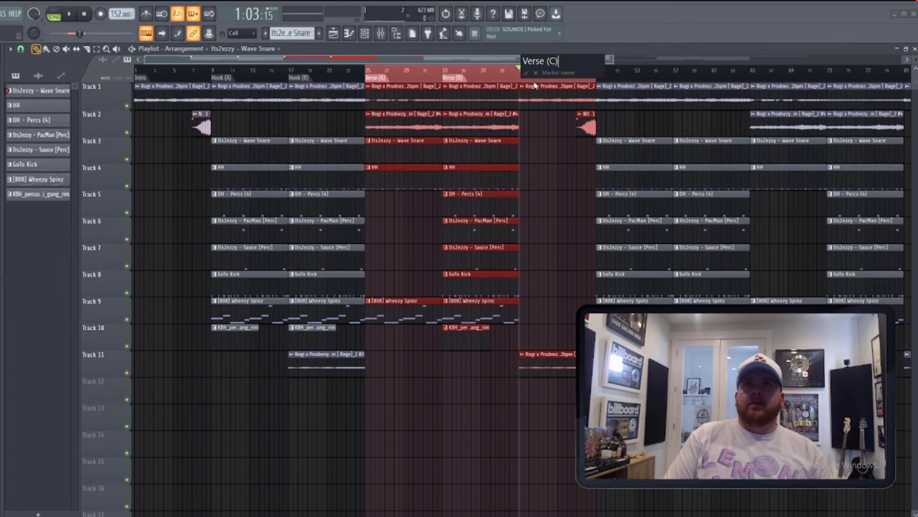
text(Verse (C))
key(Return)
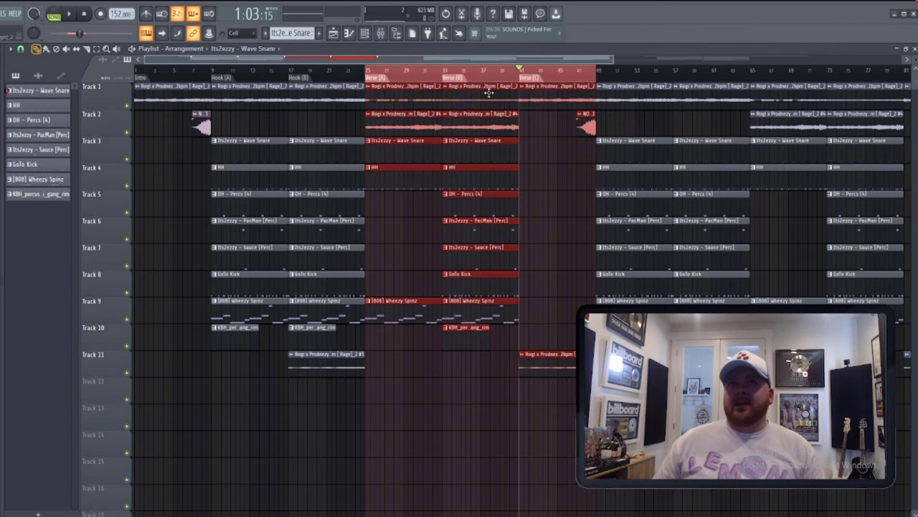
Step: Rename the time marker at bar 41 to PRE-CHORUS and clear the time selection
right_click(530, 79)
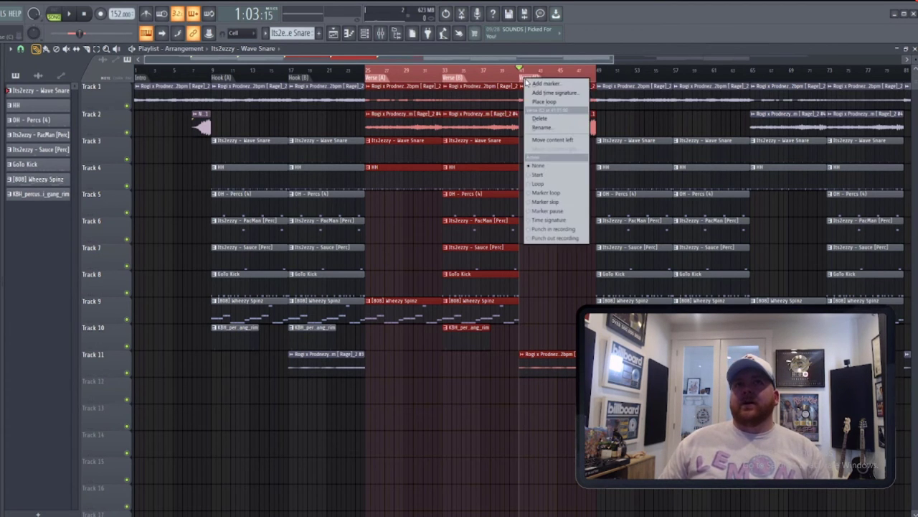
click(549, 129)
text(PR)
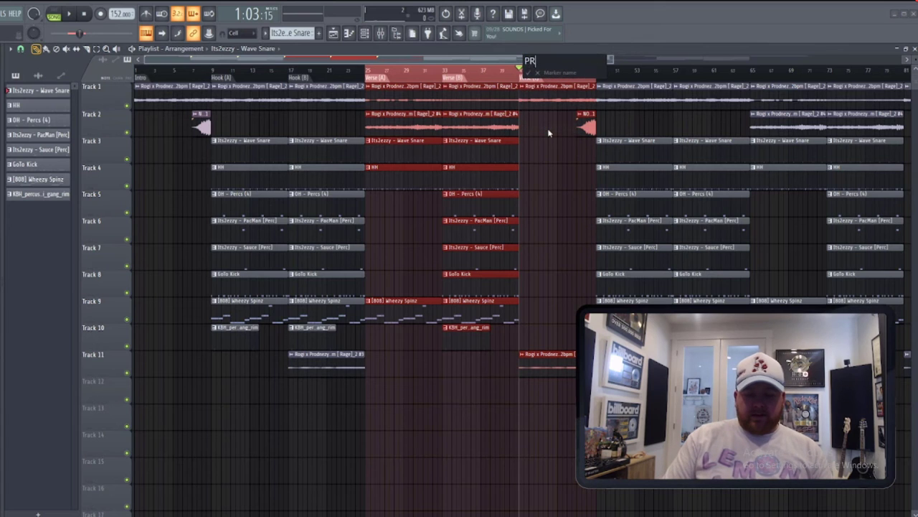
text(E-CHORUS)
key(Return)
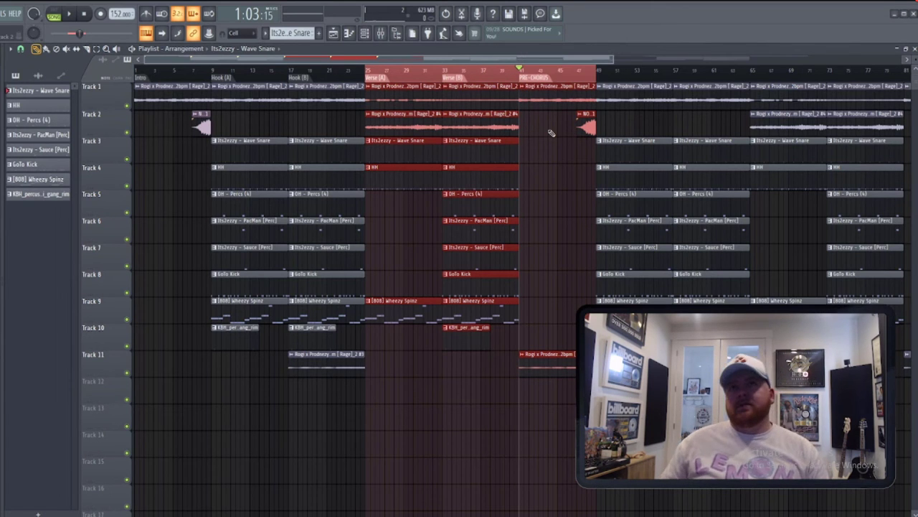
click(373, 77)
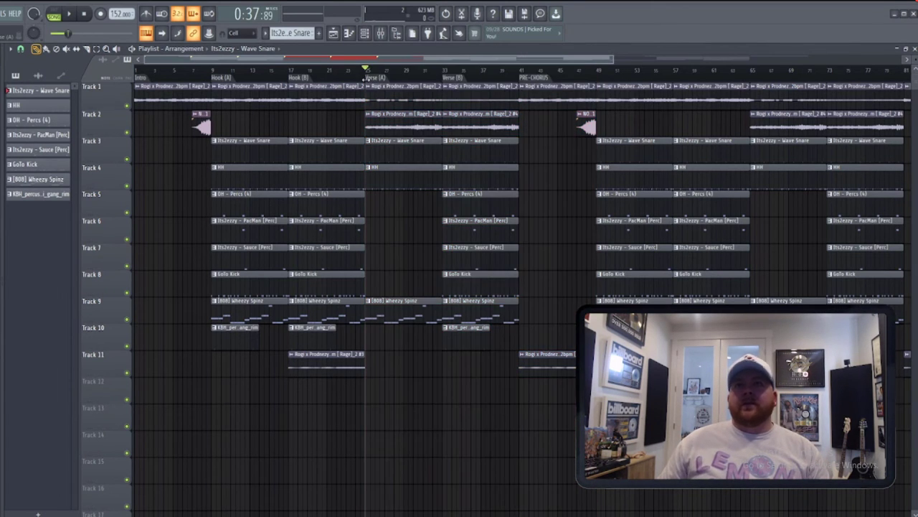
right_click(367, 78)
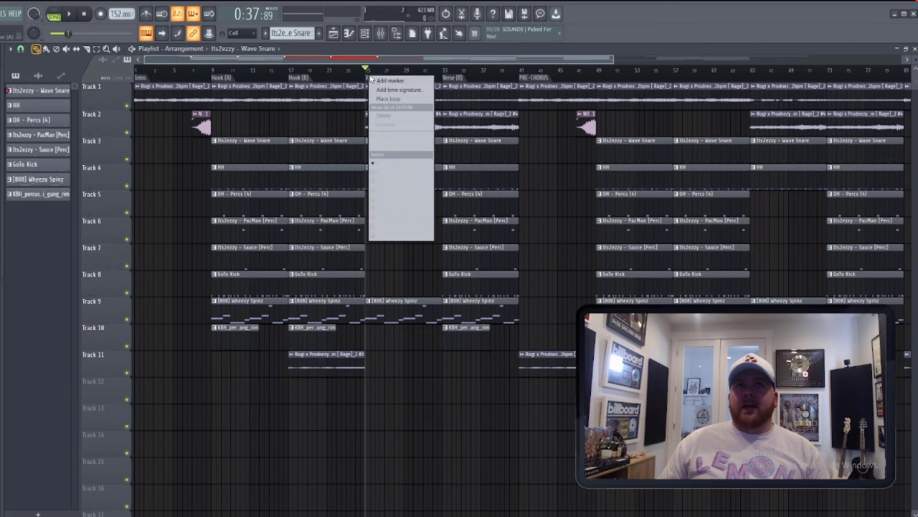
click(524, 78)
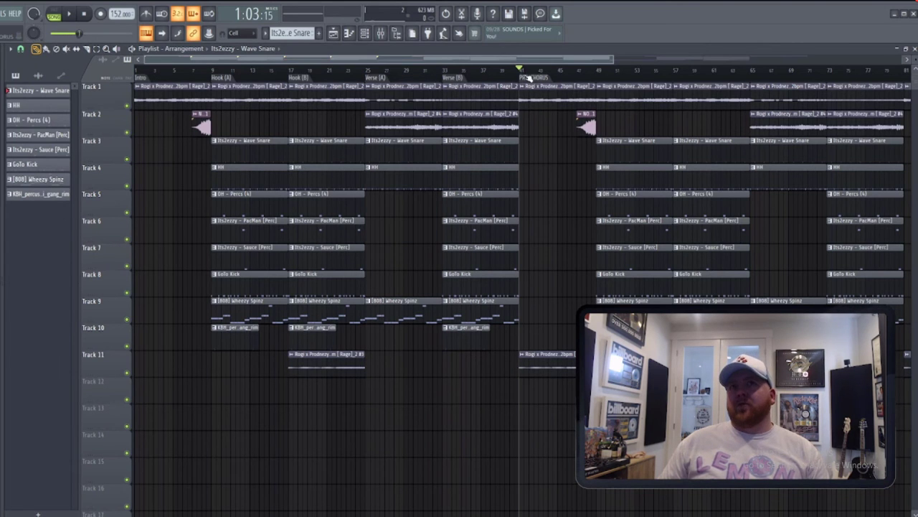
right_click(600, 77)
click(589, 73)
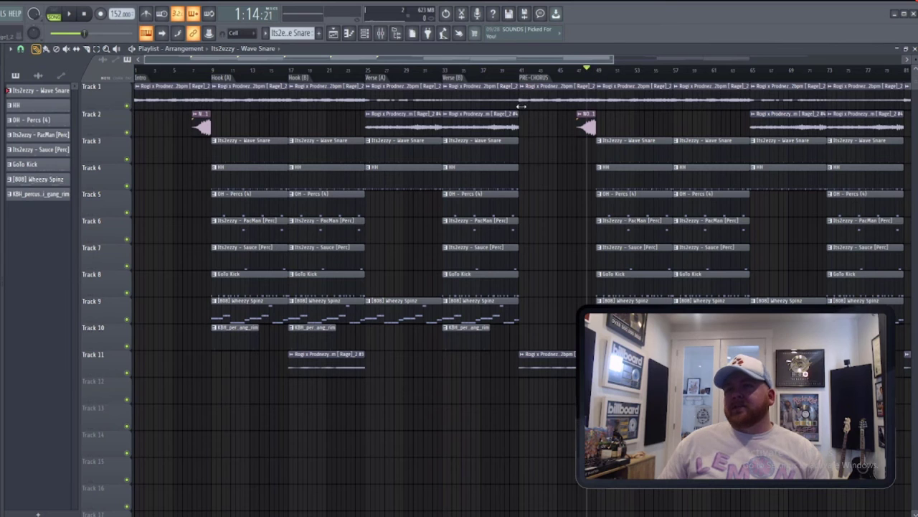
right_click(601, 82)
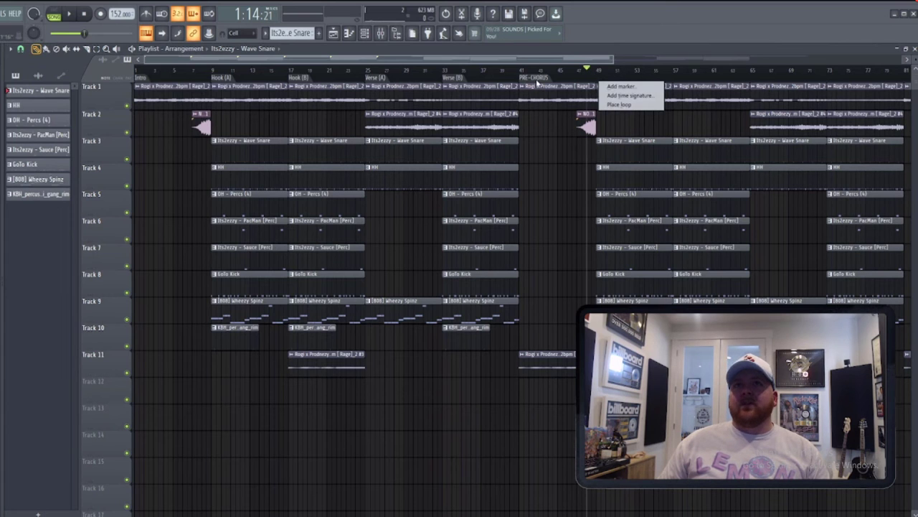
click(437, 75)
click(368, 74)
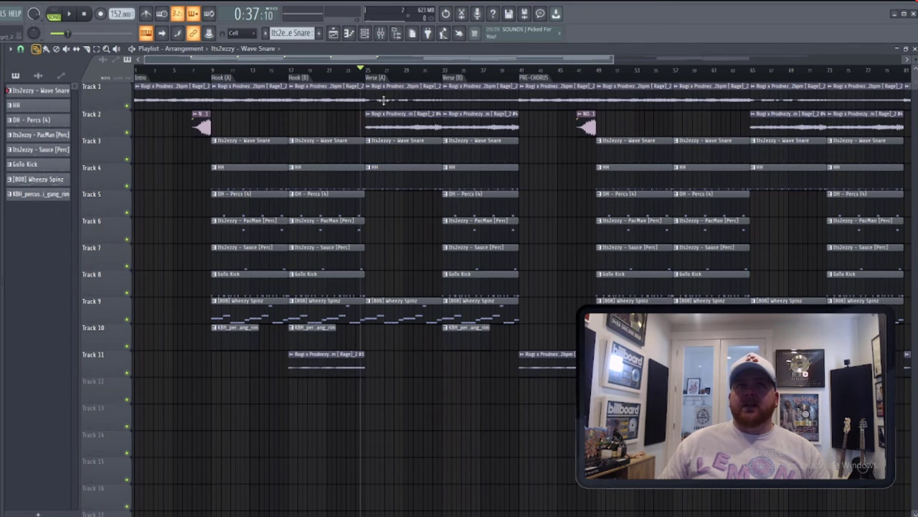
Step: Play the arrangement from about bar 20 in Hook (B) into Verse (A) and stop playback
click(351, 71)
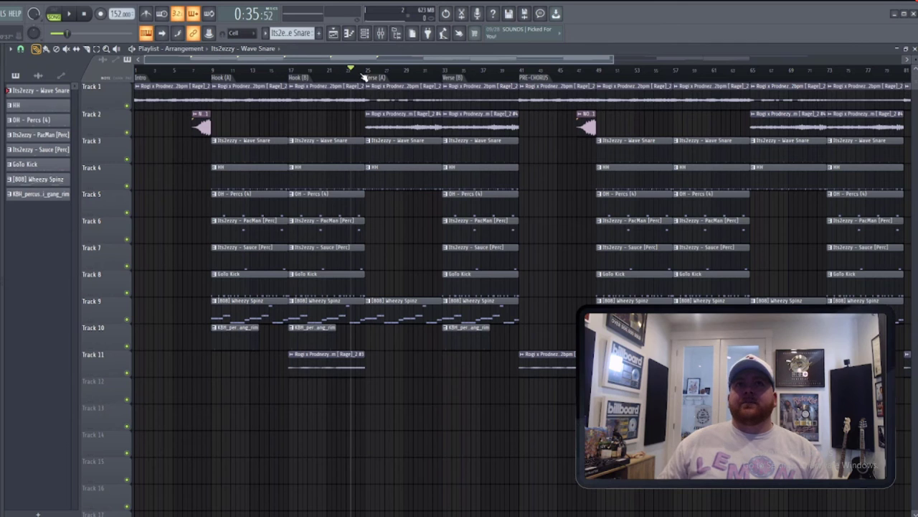
click(325, 73)
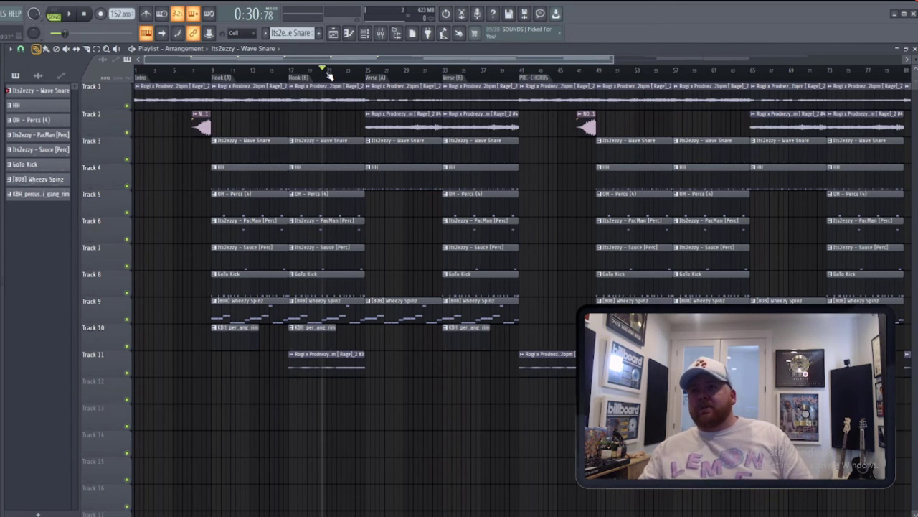
key(space)
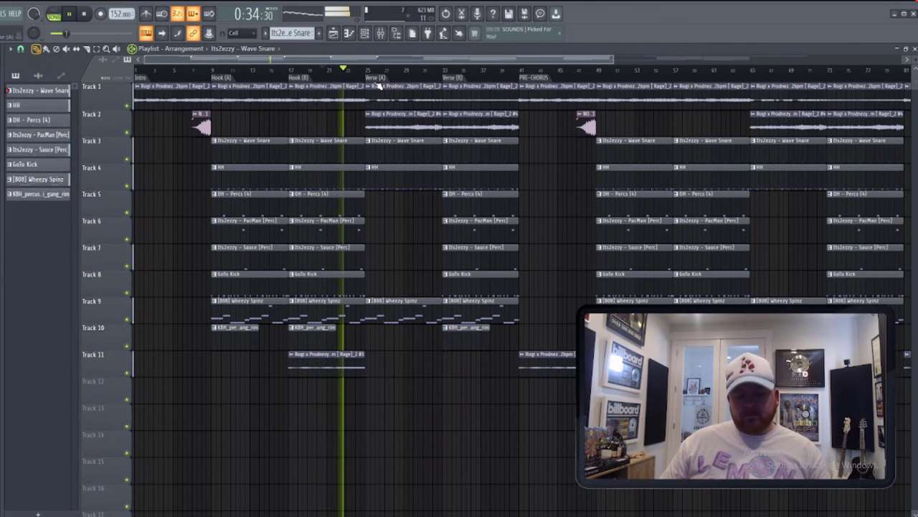
ctrl+scroll(503, 188, down, 4)
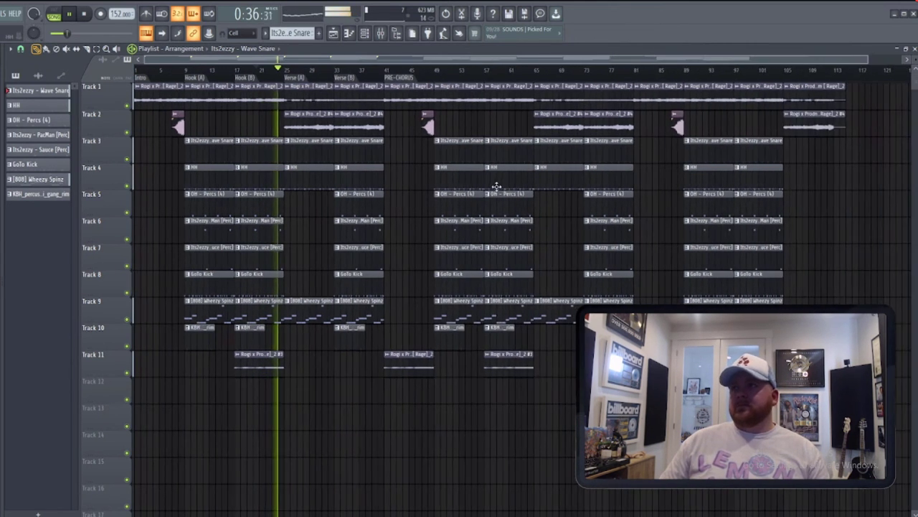
ctrl+scroll(294, 204, up, 2)
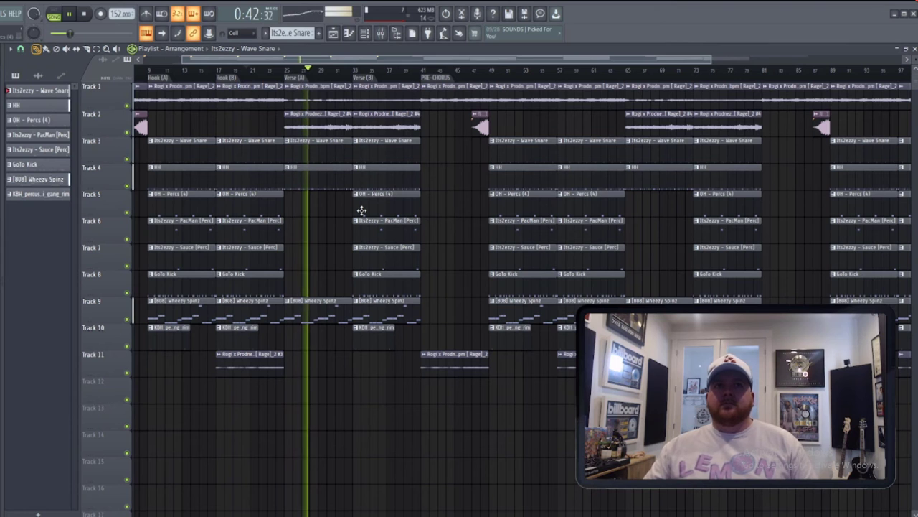
key(space)
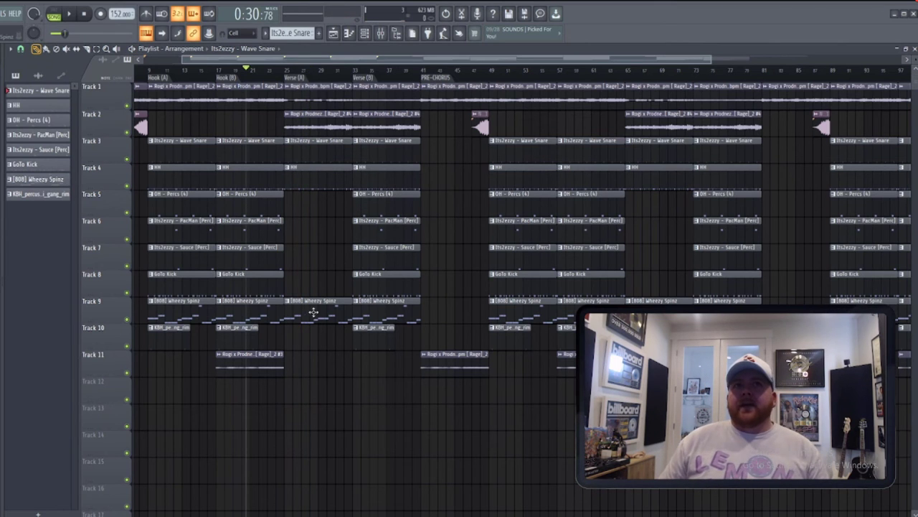
Step: Delete the HH and [808] Wheezy Spinz clips from Verse (A) and audition the transition from about bar 23
click(275, 72)
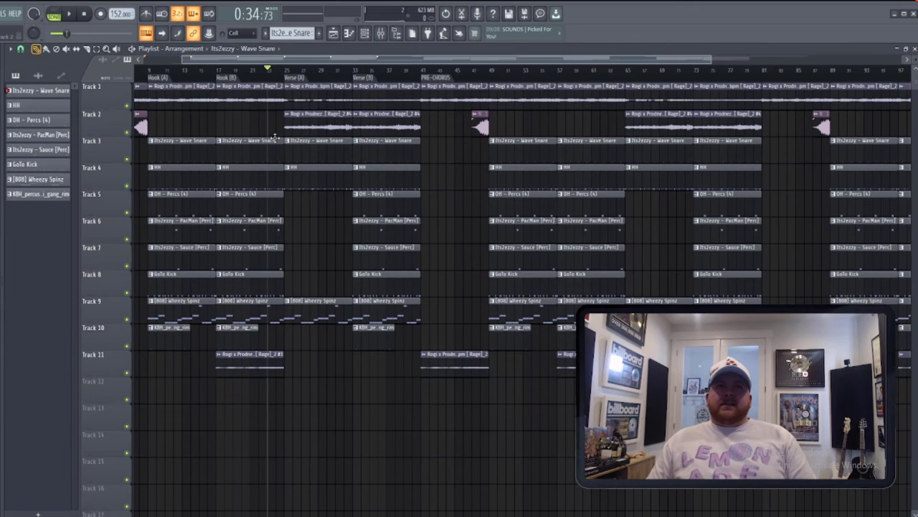
right_click(305, 170)
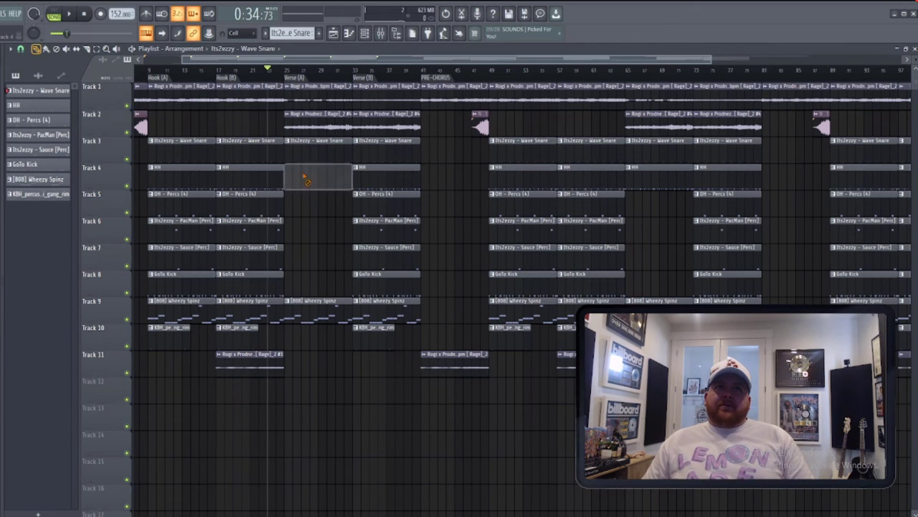
right_click(315, 304)
key(space)
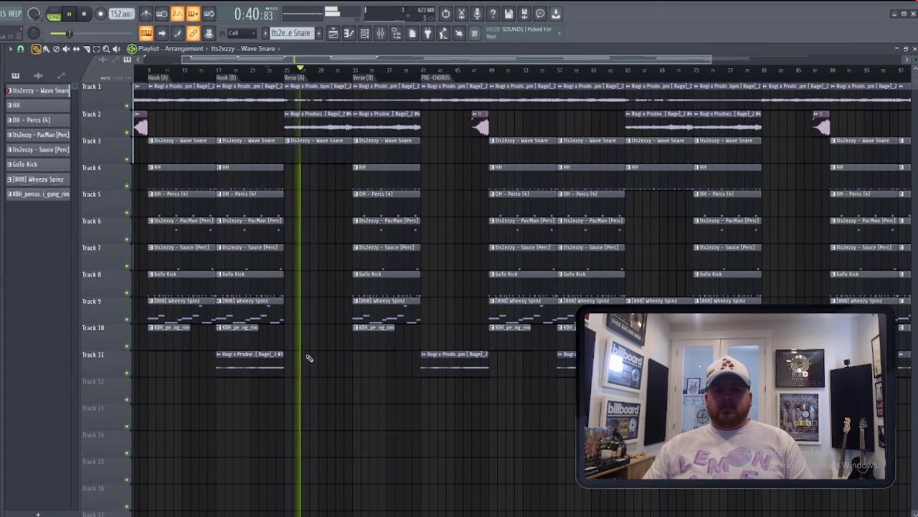
key(space)
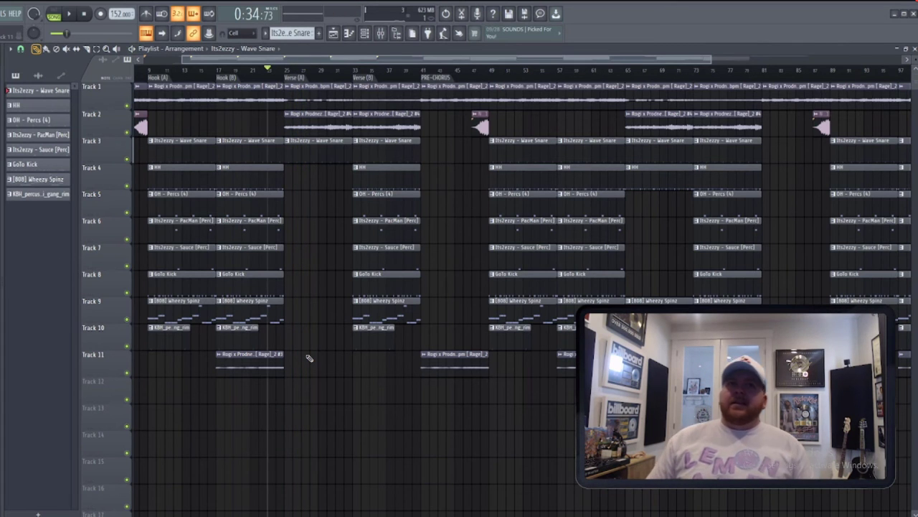
Step: Undo the deletion of the HH and [808] Wheezy Spinz clips in Verse (A)
key(ctrl+z)
key(ctrl+z)
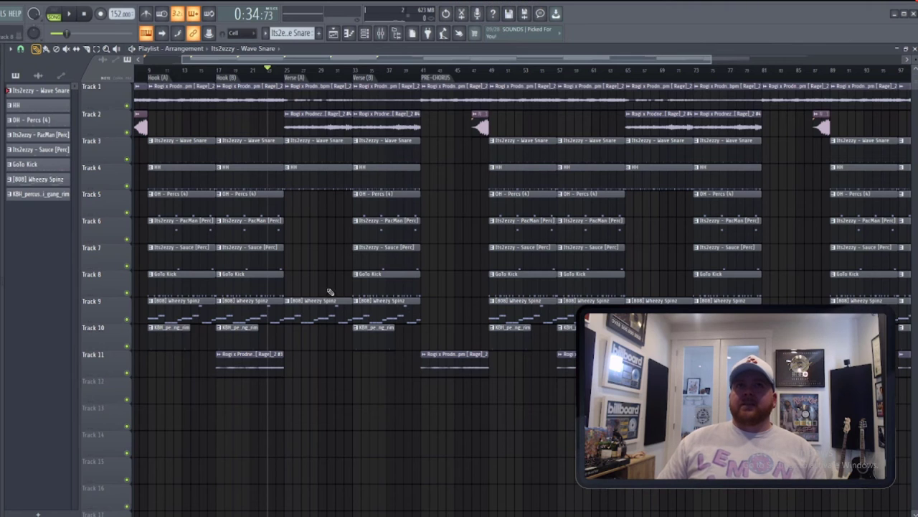
Step: Review the section starts by moving the playhead to Verse (A), Verse (B) and Hook (B) in turn
click(286, 72)
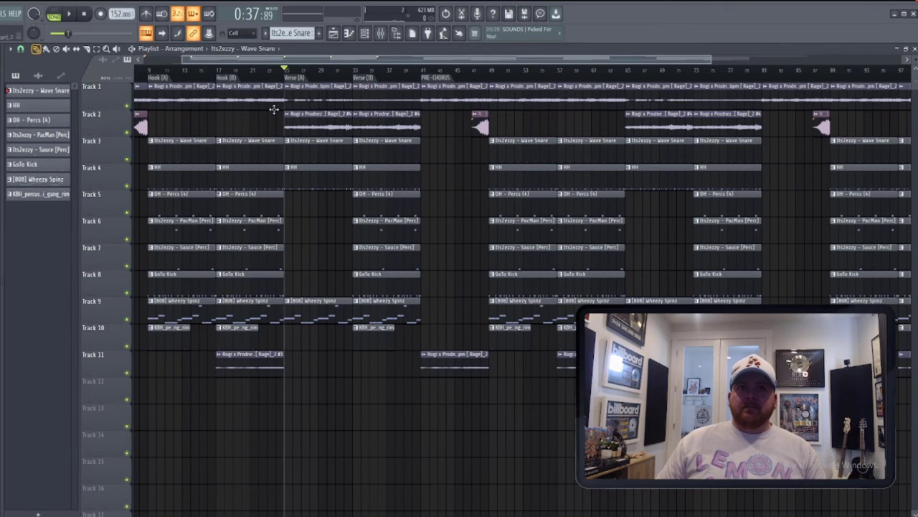
click(361, 76)
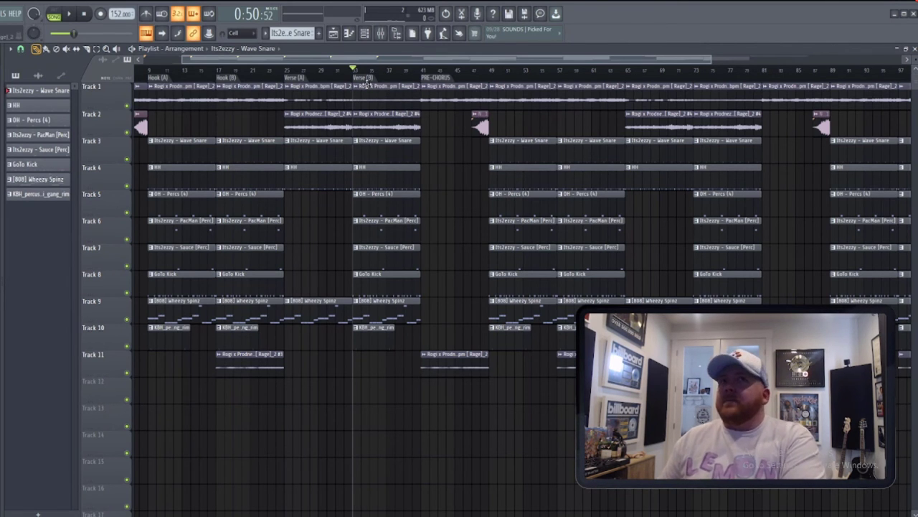
click(224, 76)
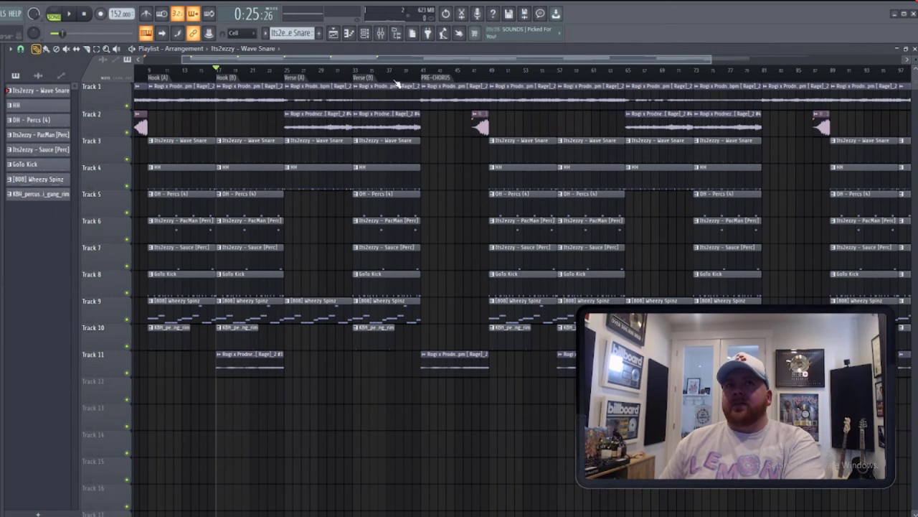
Step: Audition the transition from Verse (A) into Verse (B), starting playback about one bar before Verse (B), and stop
click(355, 73)
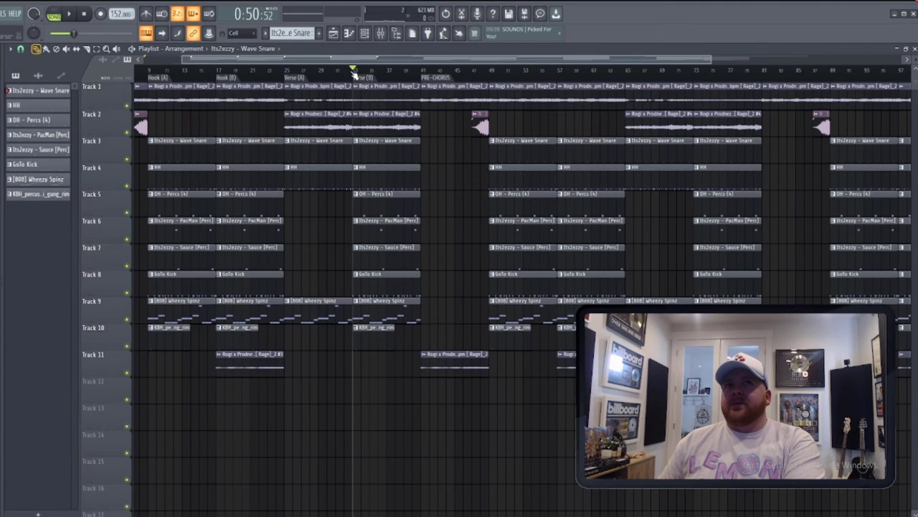
click(352, 72)
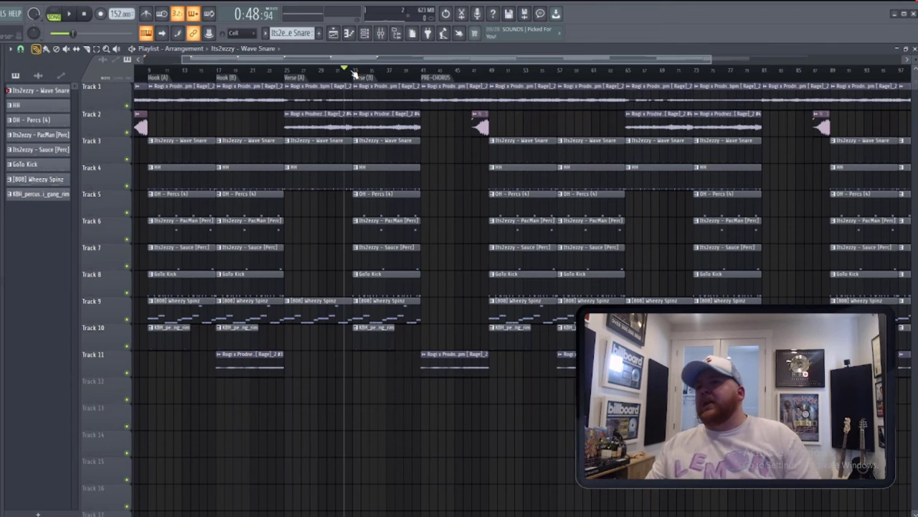
key(space)
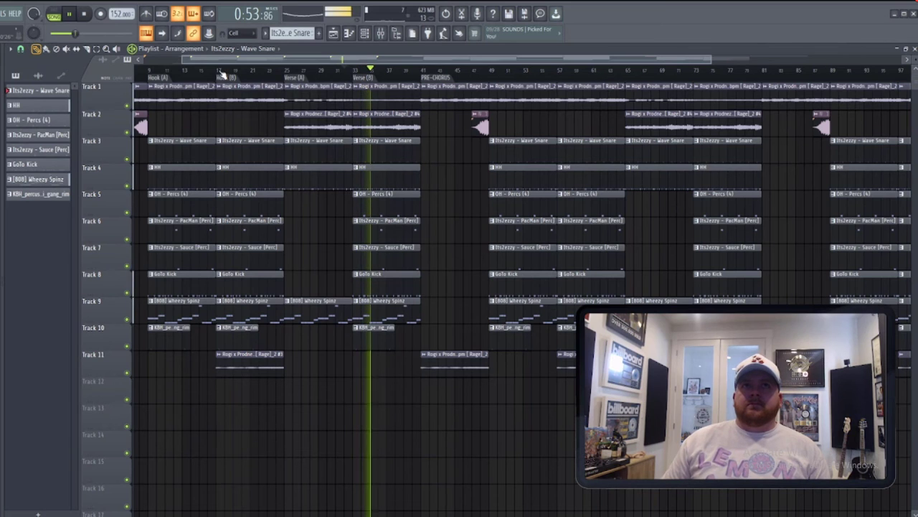
key(space)
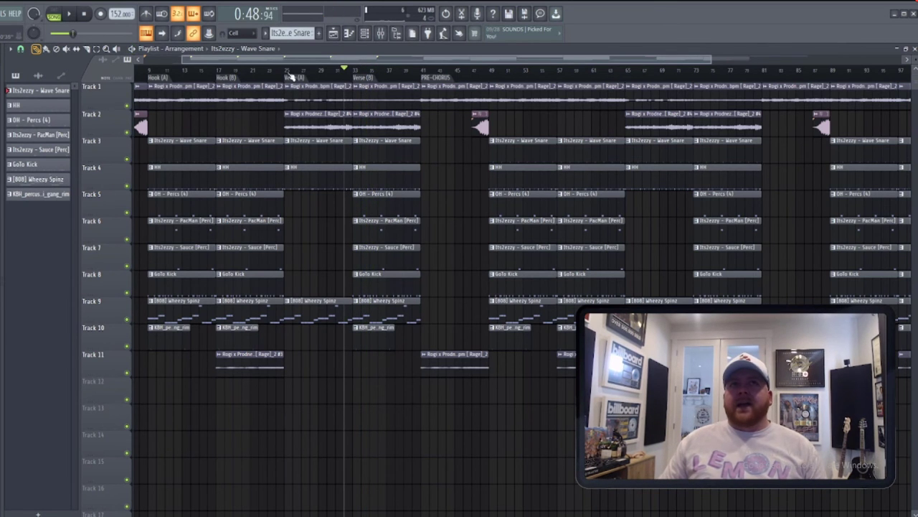
Step: Compare Hook (B) with Verse (B) by jumping playback to each section start, and stop
key(space)
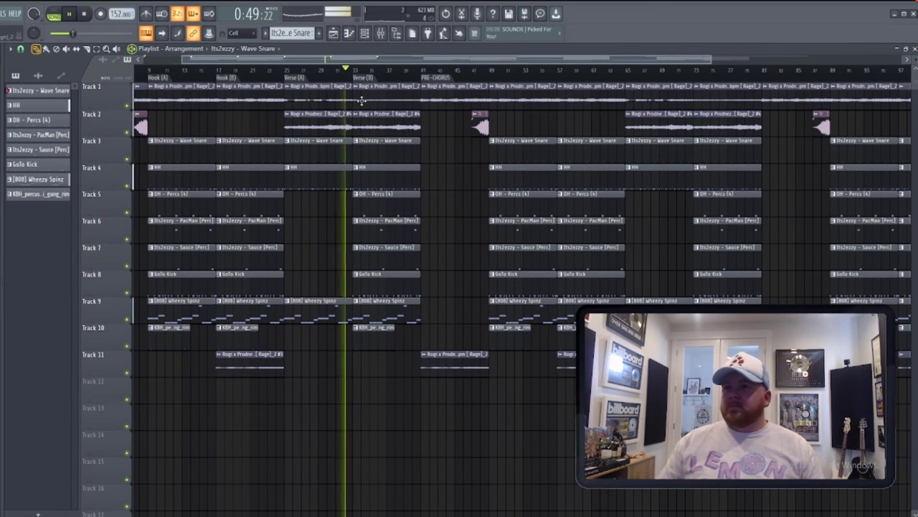
click(222, 76)
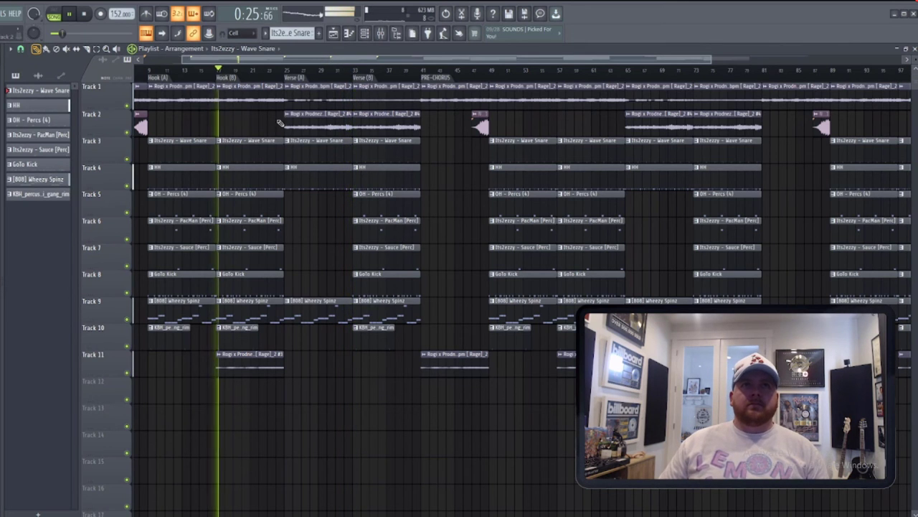
click(359, 76)
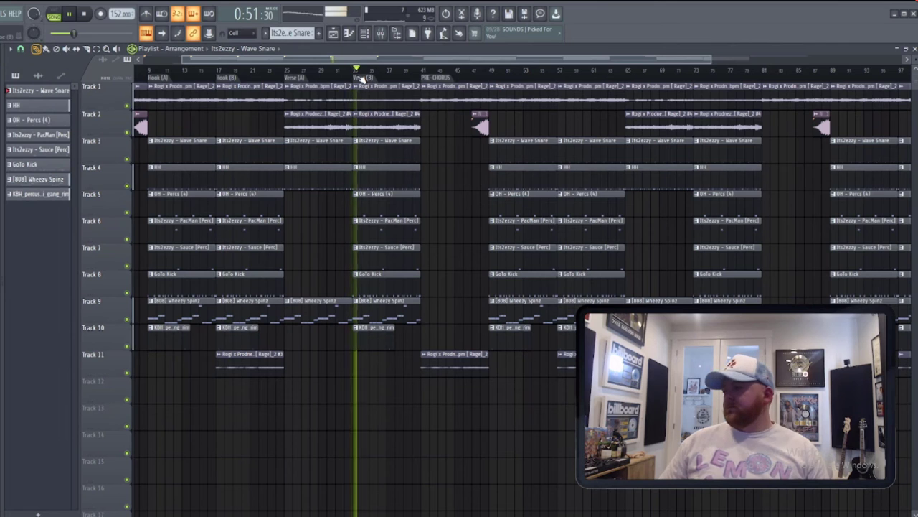
key(space)
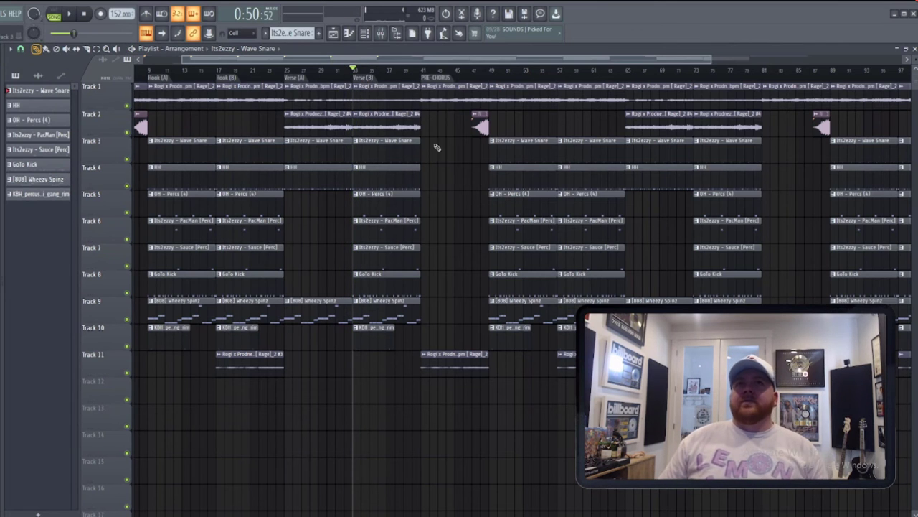
Step: Place the playhead just before PRE-CHORUS and delete the section's clips on Tracks 1, 2 and 11
click(423, 73)
scroll(422, 72, up, 1)
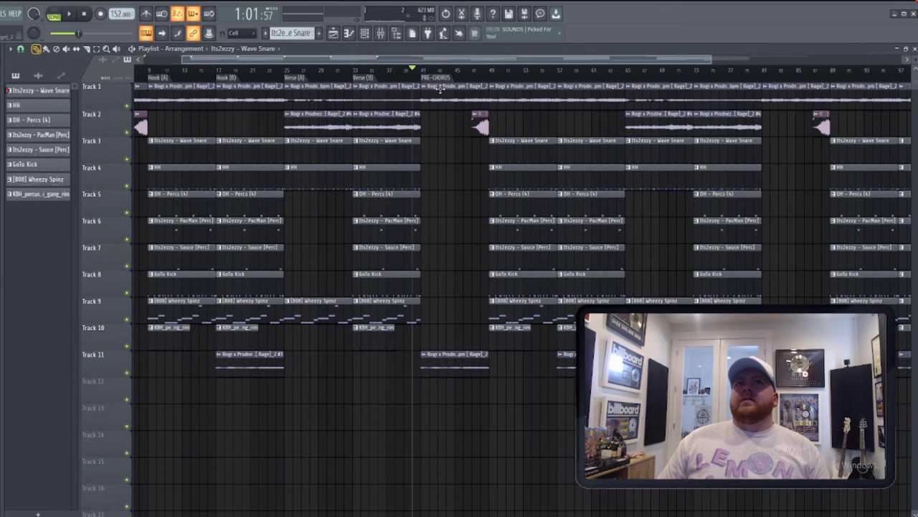
drag(441, 87, 478, 370)
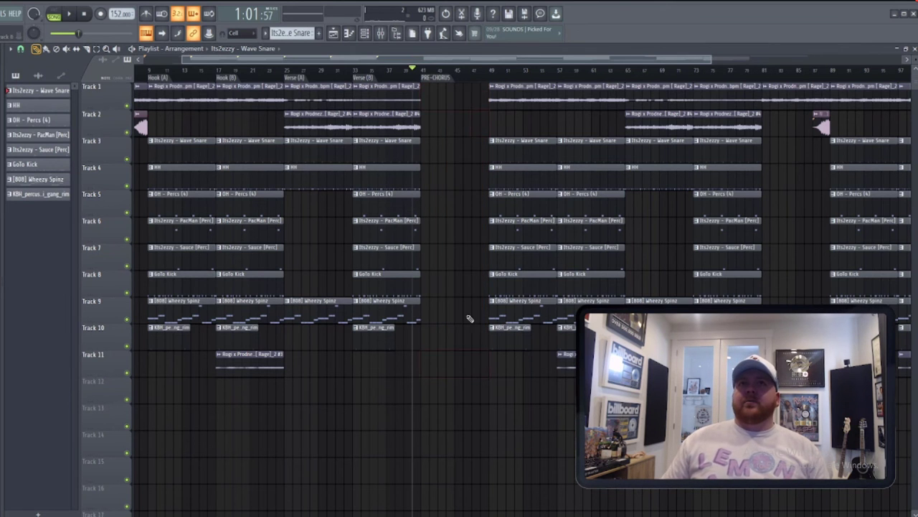
Step: Select all clips after the PRE-CHORUS section and move them earlier to close the gap after Verse (B)
scroll(471, 318, down, 3)
drag(414, 86, 847, 375)
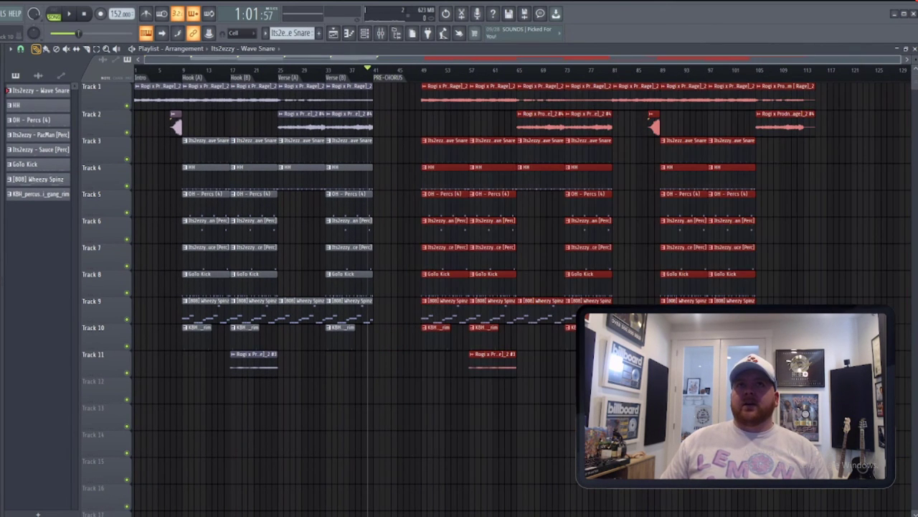
drag(451, 102, 392, 100)
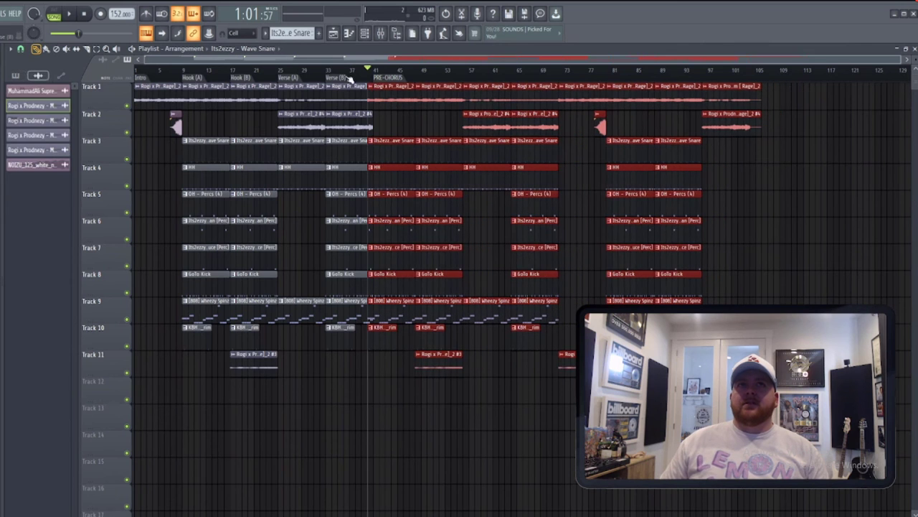
Step: Audition the end of Verse (B) leading into the moved clips, starting from about bar 39, and stop
click(344, 70)
key(ctrl+d)
key(space)
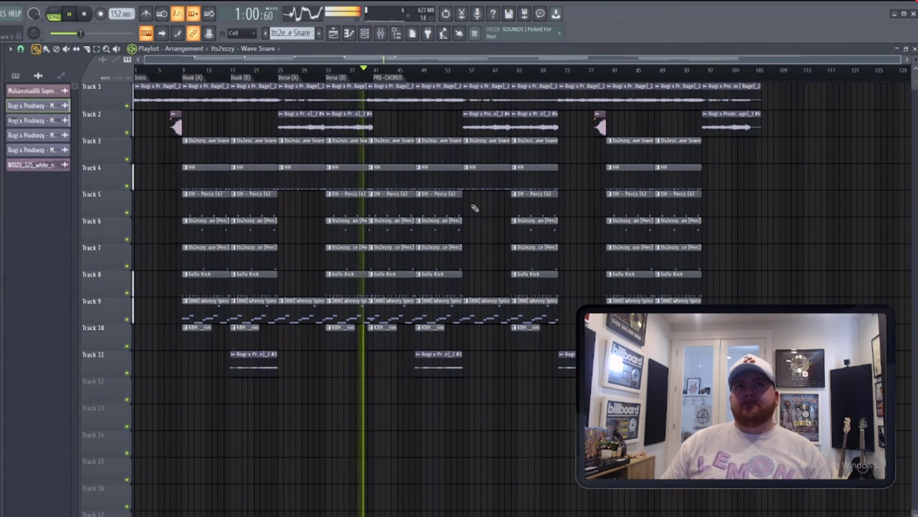
key(space)
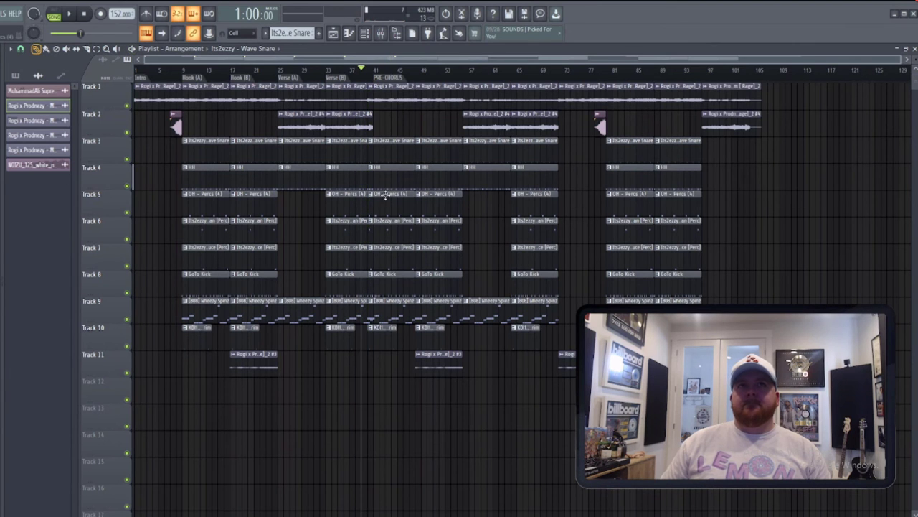
Step: Reposition the moved clips to start exactly at the PRE-CHORUS marker and audition the transition out of Verse (B)
key(ctrl+z)
drag(388, 195, 400, 89)
key(space)
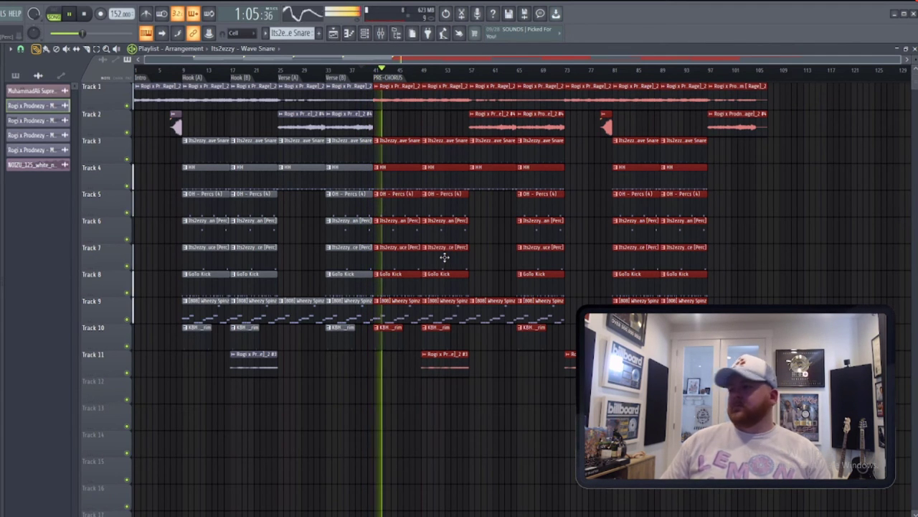
key(space)
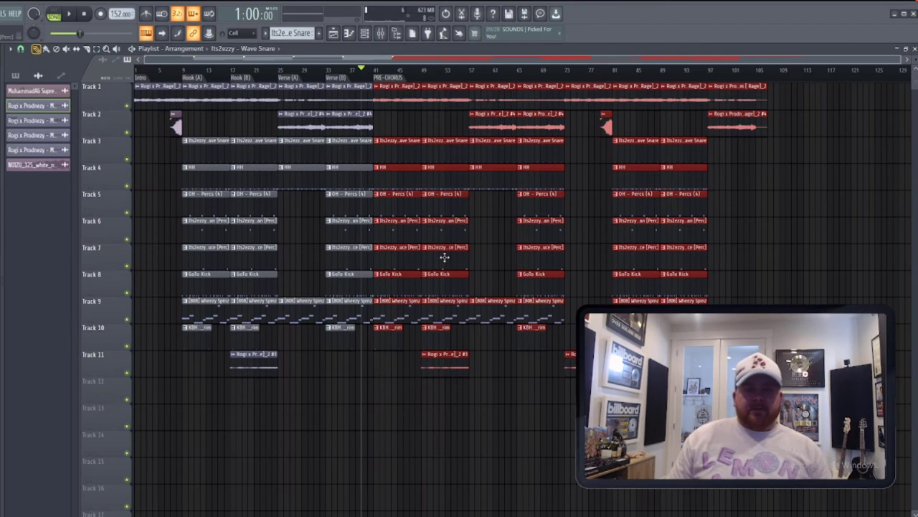
Step: Undo the clip moves and the deletion of the PRE-CHORUS clips
key(ctrl+alt+z)
key(ctrl+alt+z)
key(ctrl+alt+z)
key(ctrl+alt+z)
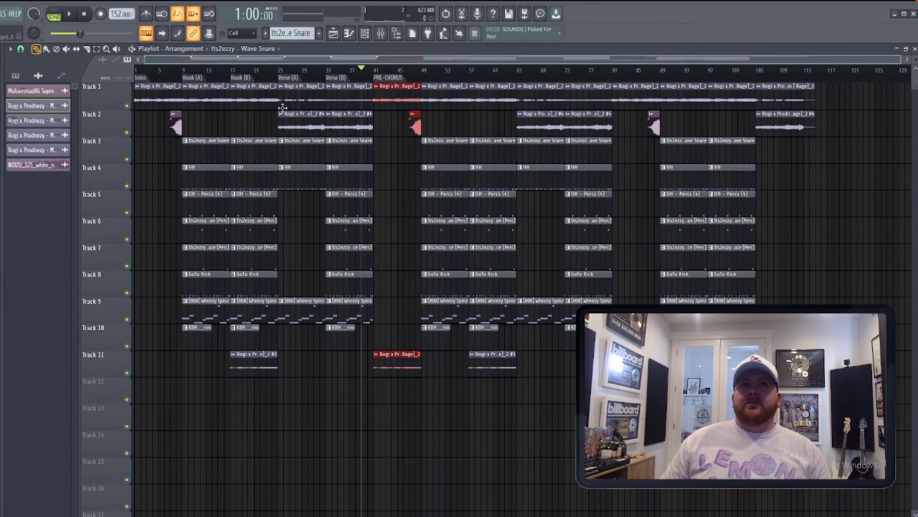
Step: Play from just before PRE-CHORUS through the section into the drums at bar 49, and stop
click(366, 76)
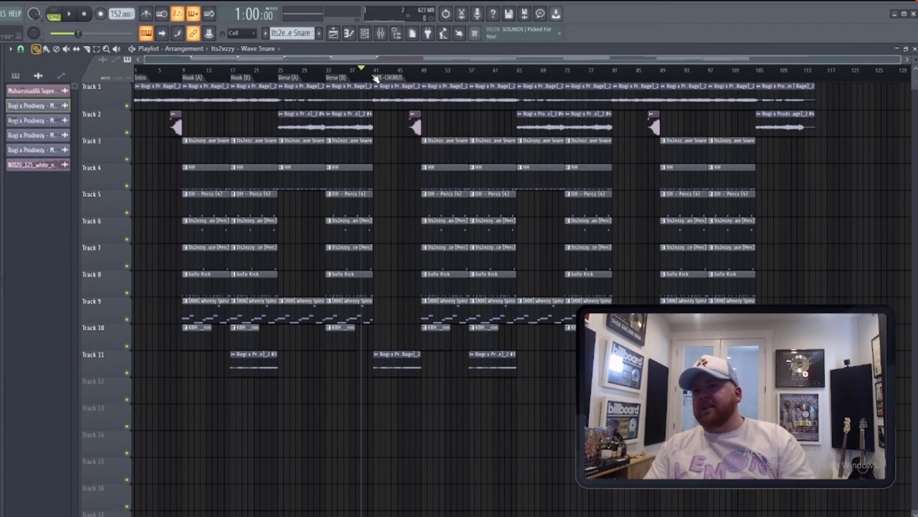
scroll(376, 78, down, 1)
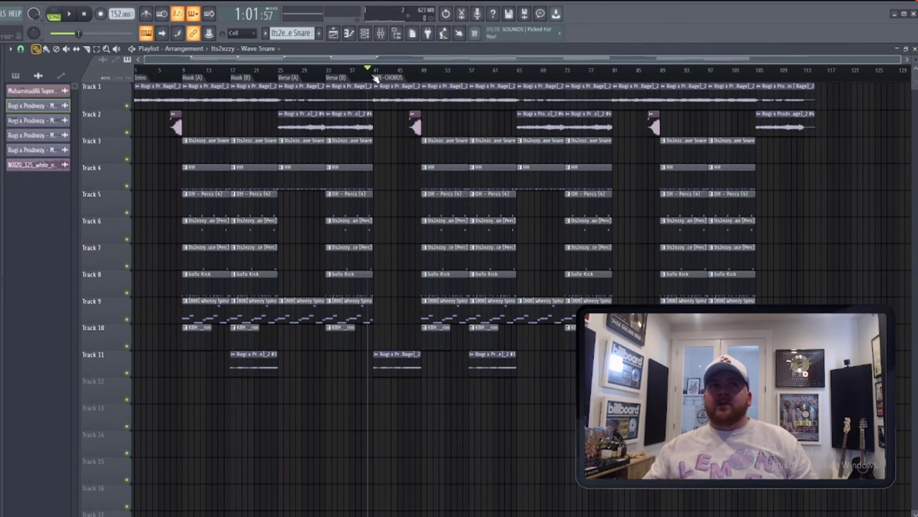
key(space)
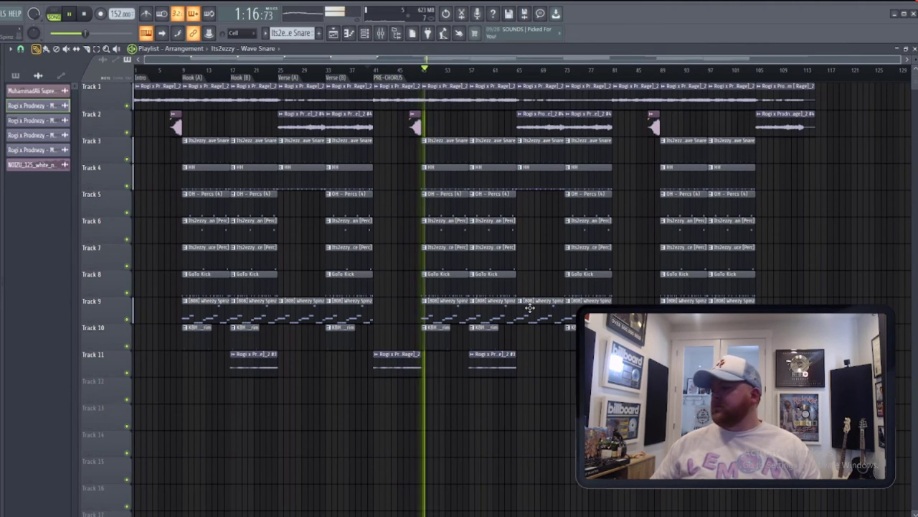
key(space)
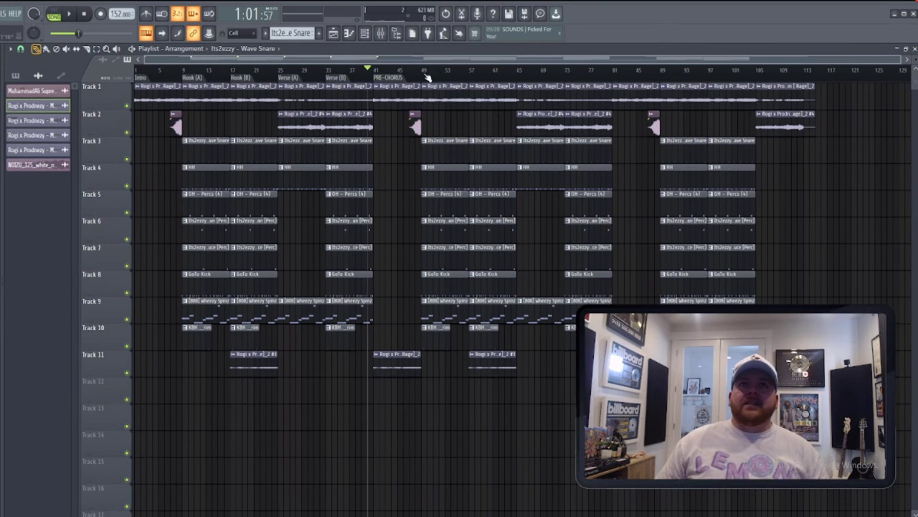
Step: Highlight the timeline from Hook (A) through PRE-CHORUS, clear the selection, and place the playhead at the PRE-CHORUS marker
drag(424, 77, 183, 77)
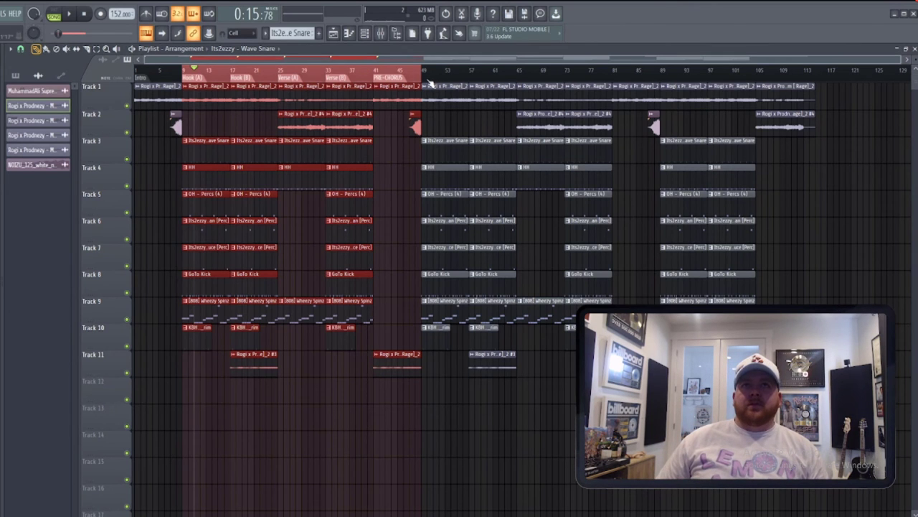
click(184, 72)
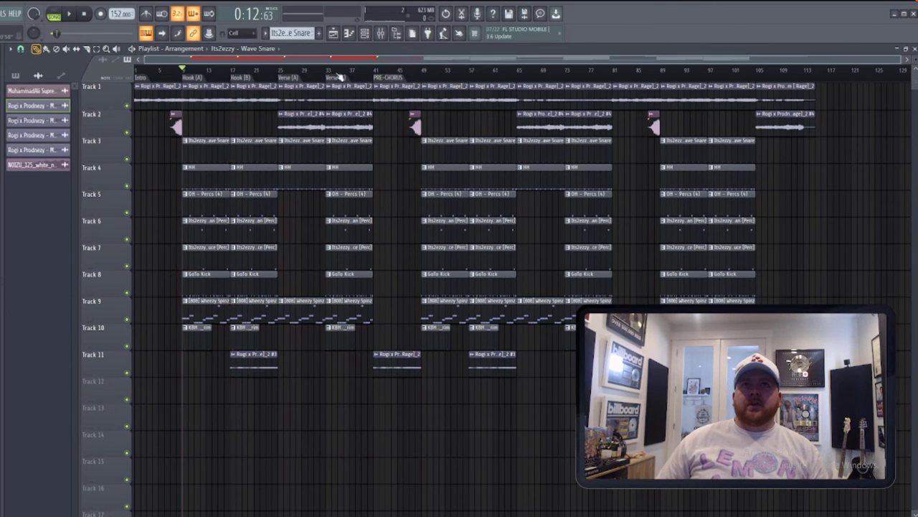
click(392, 80)
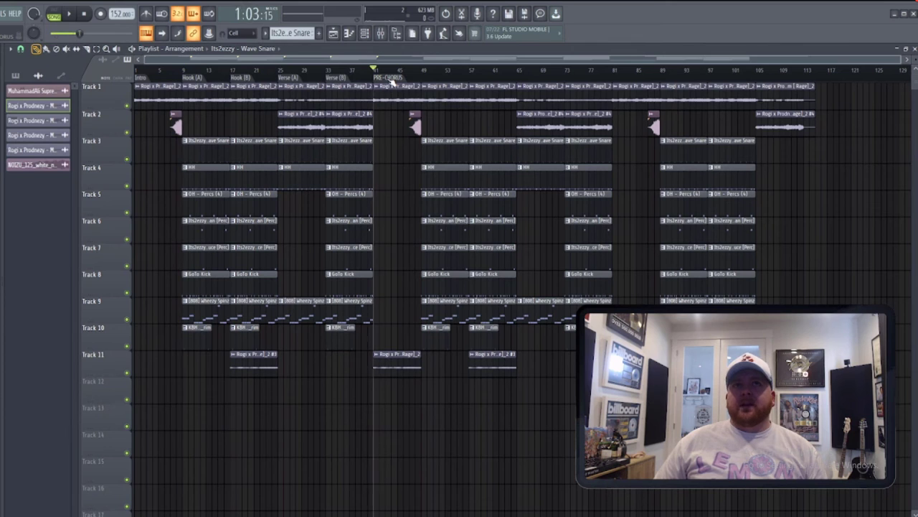
Step: Rename the PRE-CHORUS marker as PRE-HOOK
right_click(392, 80)
click(421, 131)
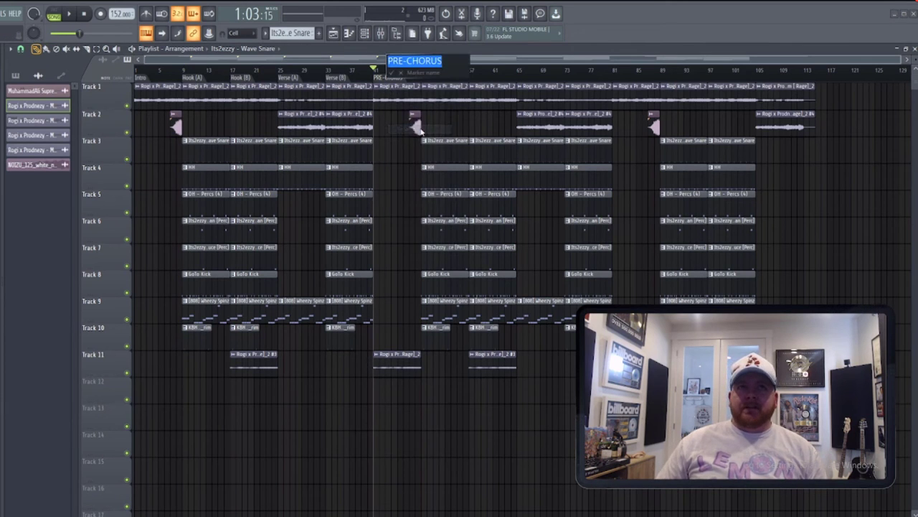
double_click(424, 61)
text(H)
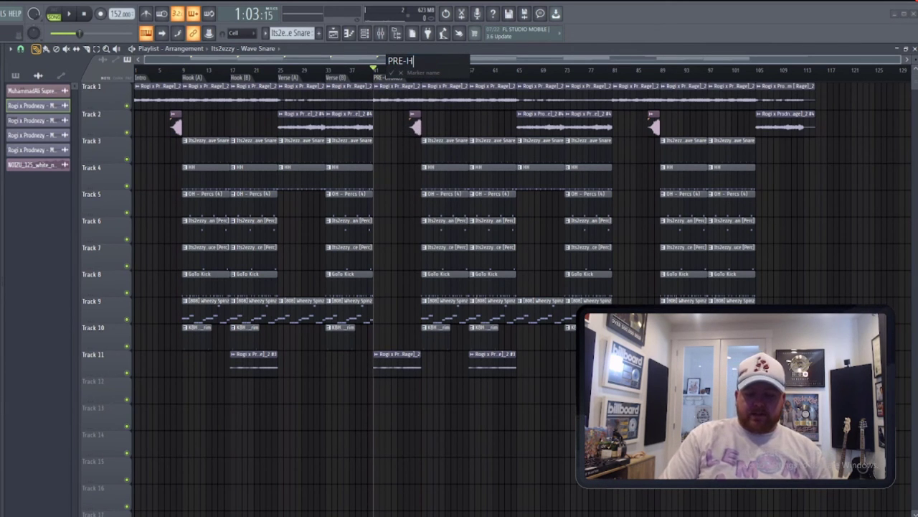
text(OOK)
key(Return)
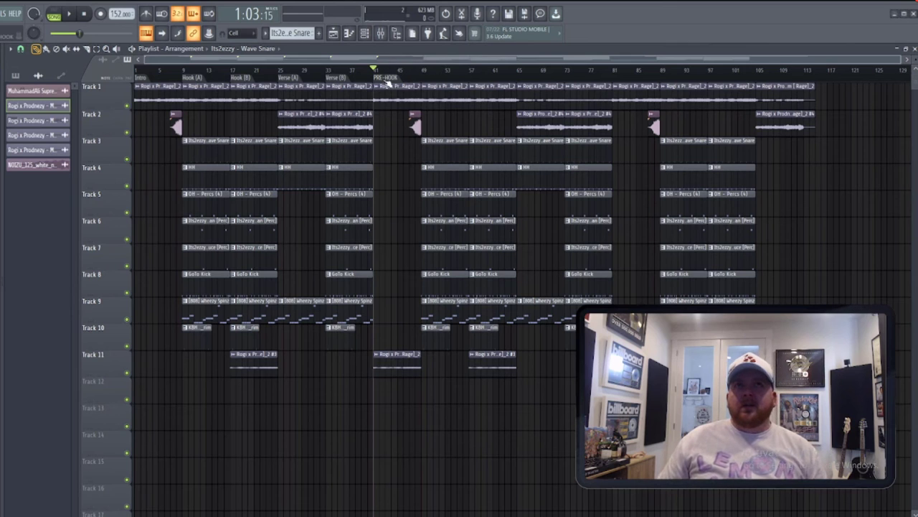
Step: Change the PRE-HOOK marker's name back to PRE-CHORUS
right_click(384, 78)
click(418, 129)
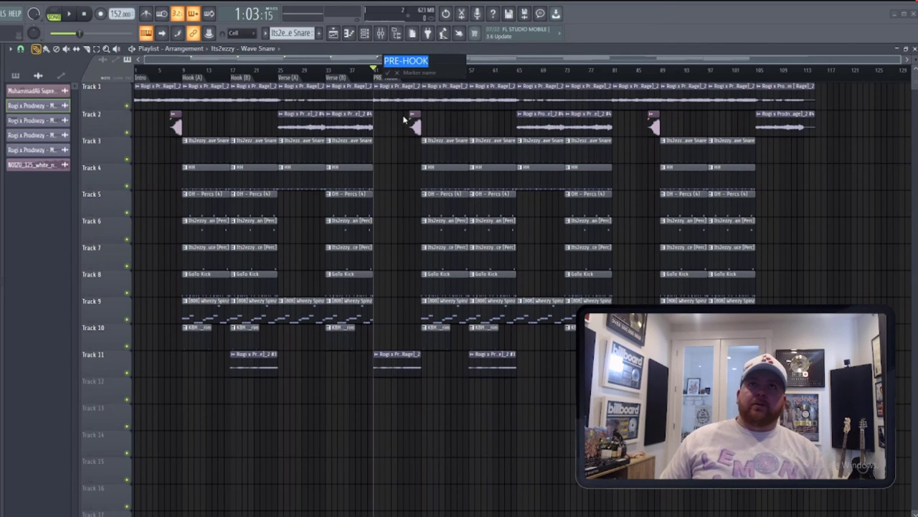
drag(428, 61, 409, 61)
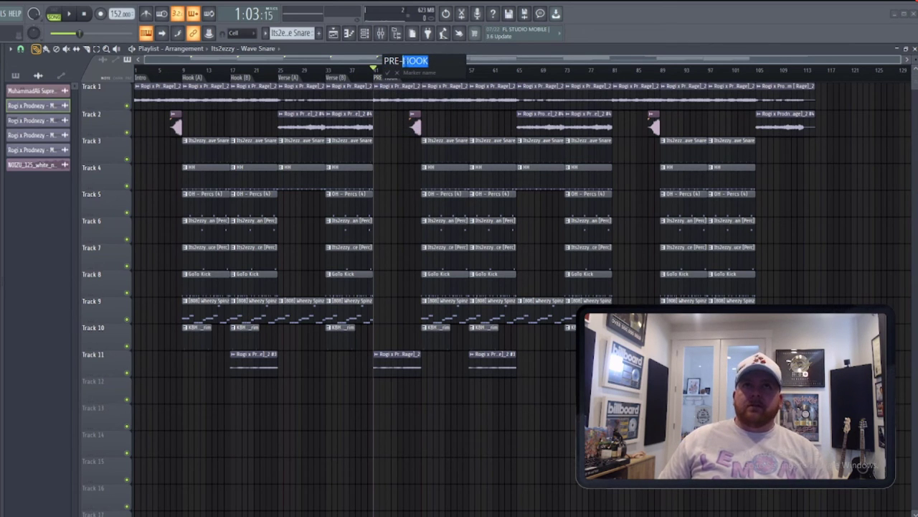
text(CHROU)
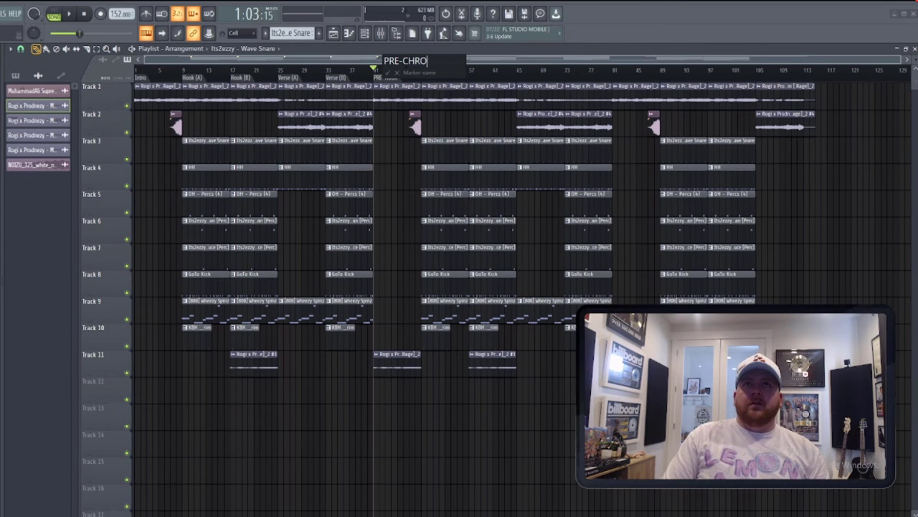
key(BackSpace)
key(BackSpace)
text(ORUS)
key(Return)
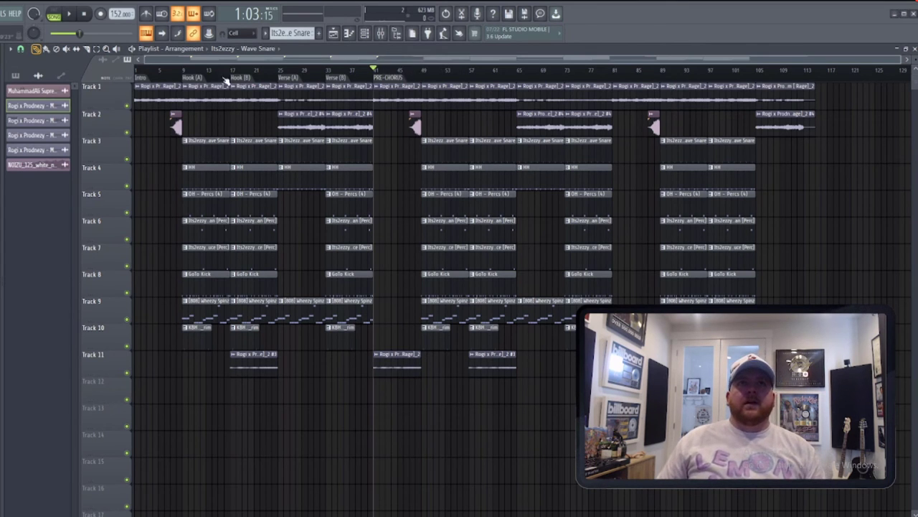
Step: Rename the Hook (A) marker as CHORUS (A)
right_click(192, 77)
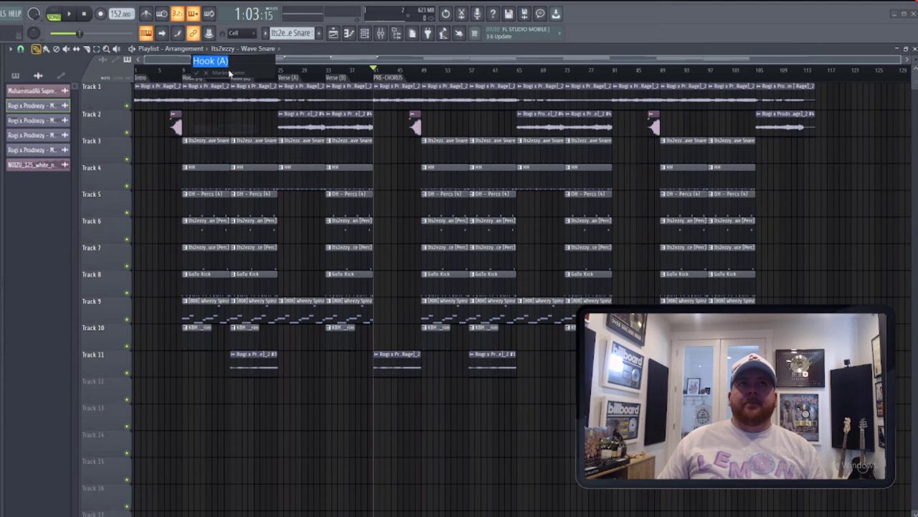
drag(215, 61, 123, 55)
text(CHORUS)
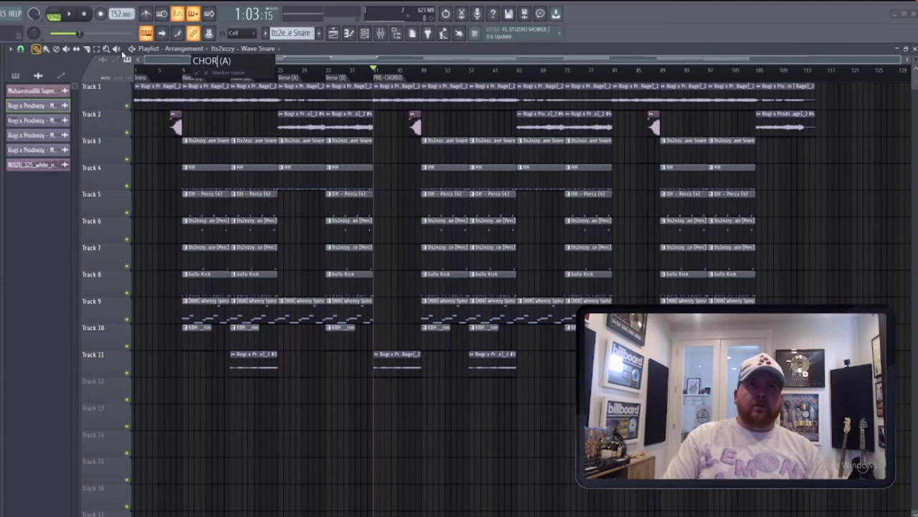
key(Return)
Step: Rename the Hook (B) marker as CHORUS (B)
right_click(237, 77)
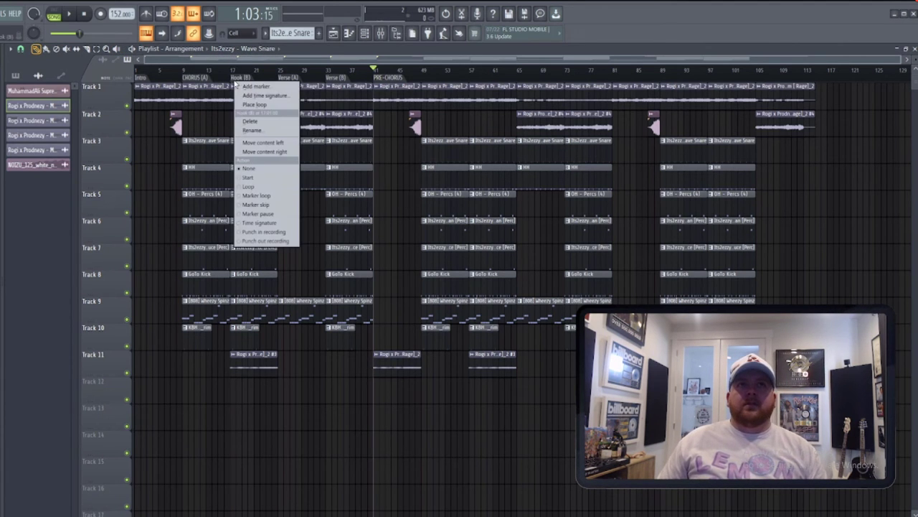
click(258, 133)
drag(259, 61, 147, 49)
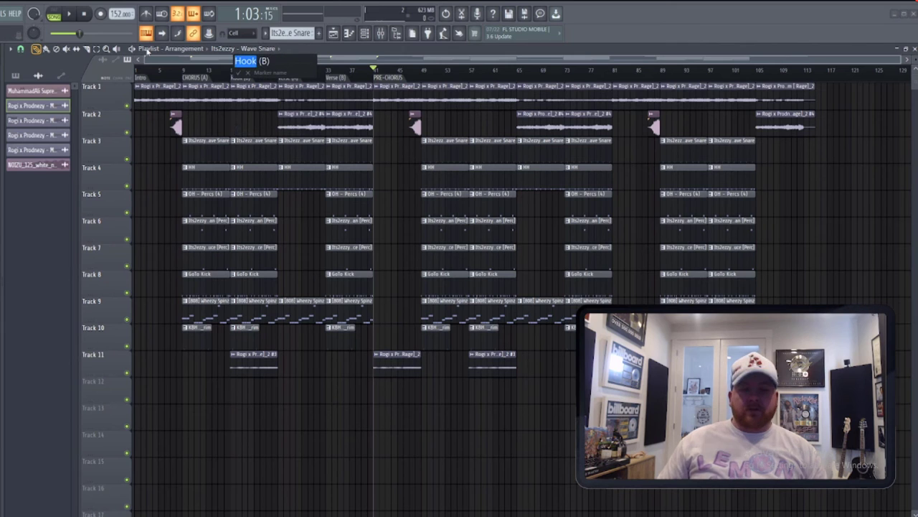
text(CHROS)
key(BackSpace)
key(BackSpace)
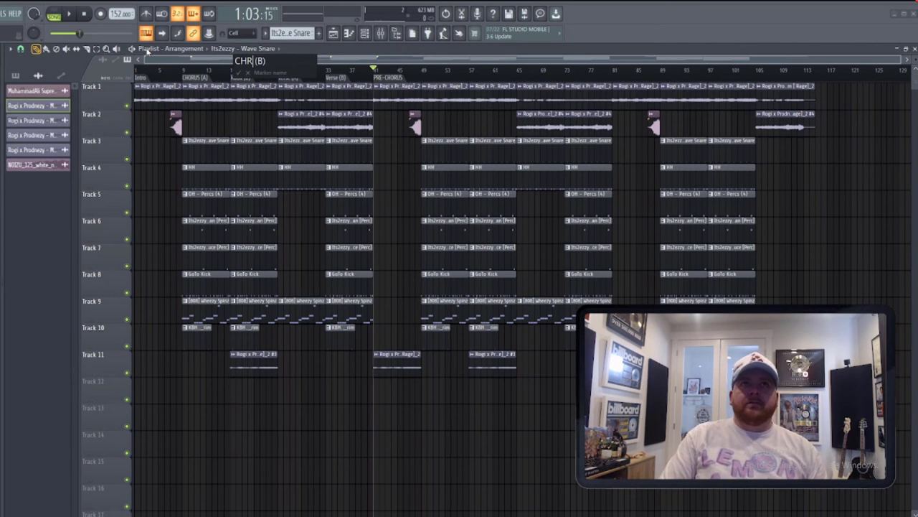
key(BackSpace)
text(ORUS)
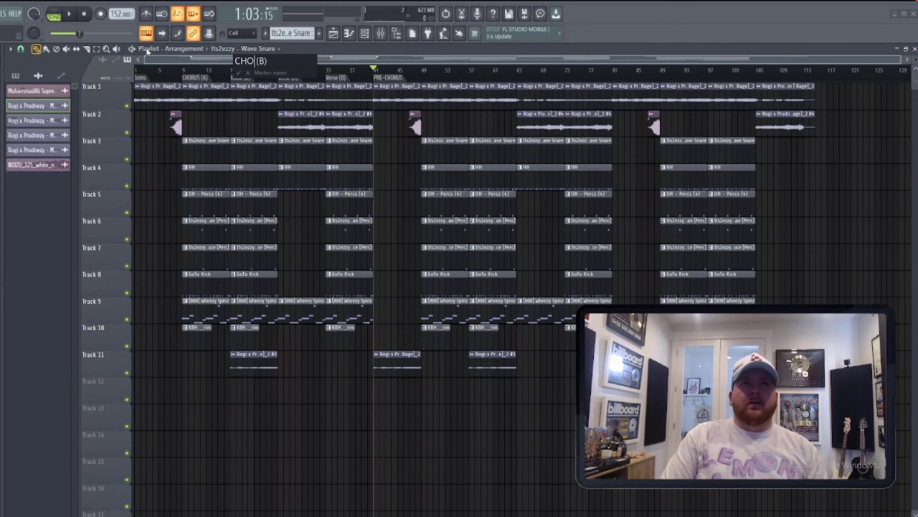
key(Return)
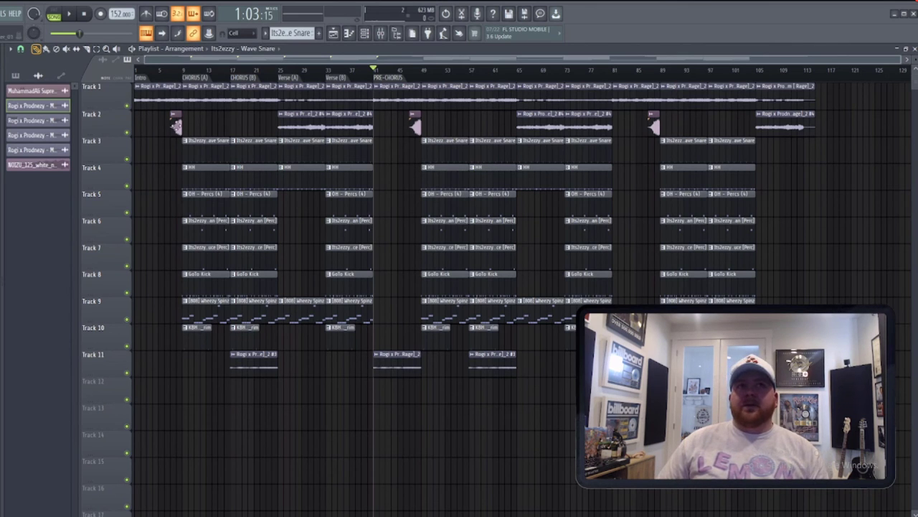
Step: Select the three white noise riser clips on Track 2, move them down to Track 13, and clear the selection
drag(176, 125, 425, 127)
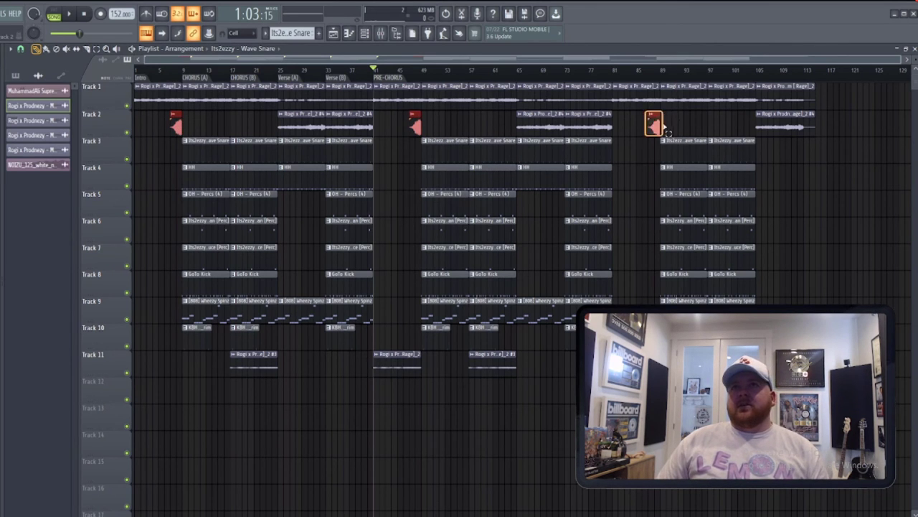
drag(654, 124, 646, 415)
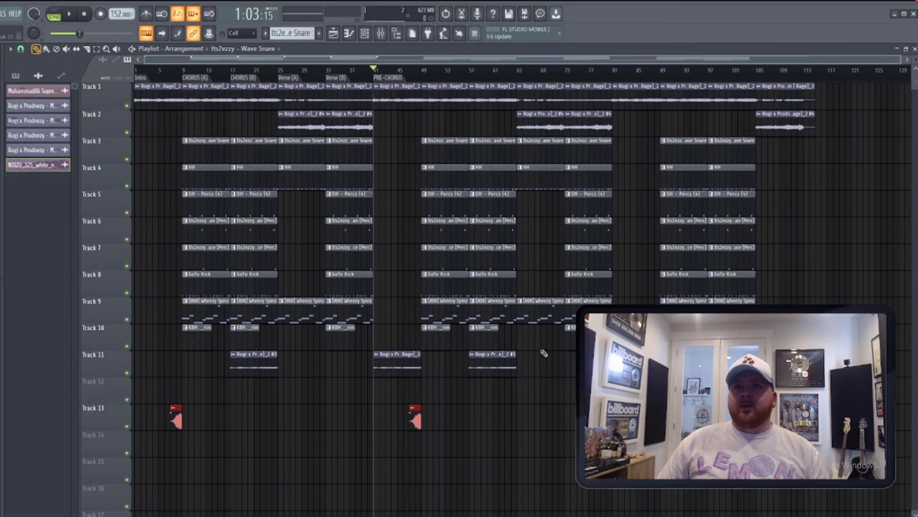
click(178, 72)
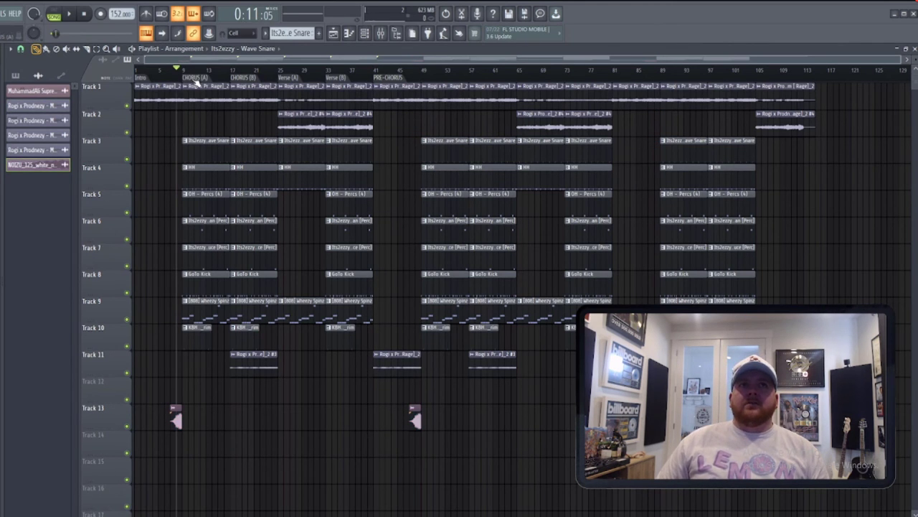
Step: Add a time marker named CHORUS (A) at bar 49, where the drums return after the first PRE-CHORUS
right_click(195, 77)
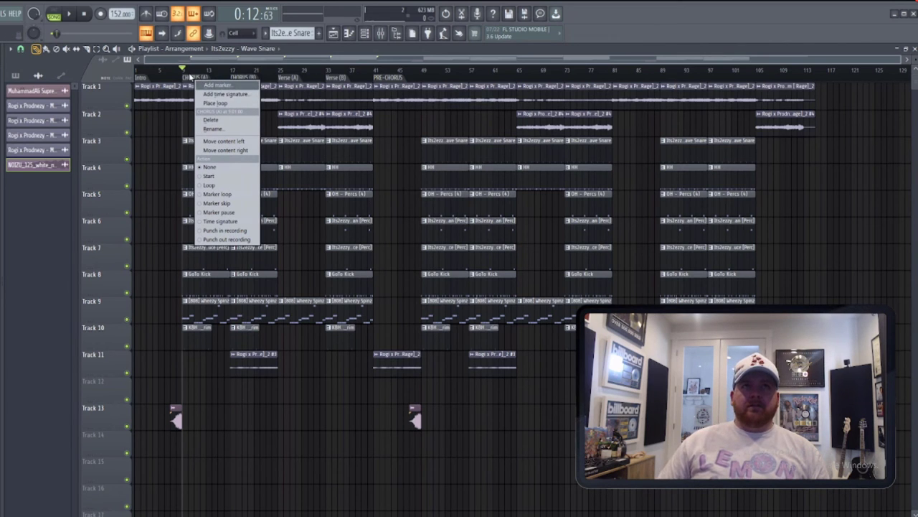
click(428, 77)
right_click(429, 80)
click(449, 84)
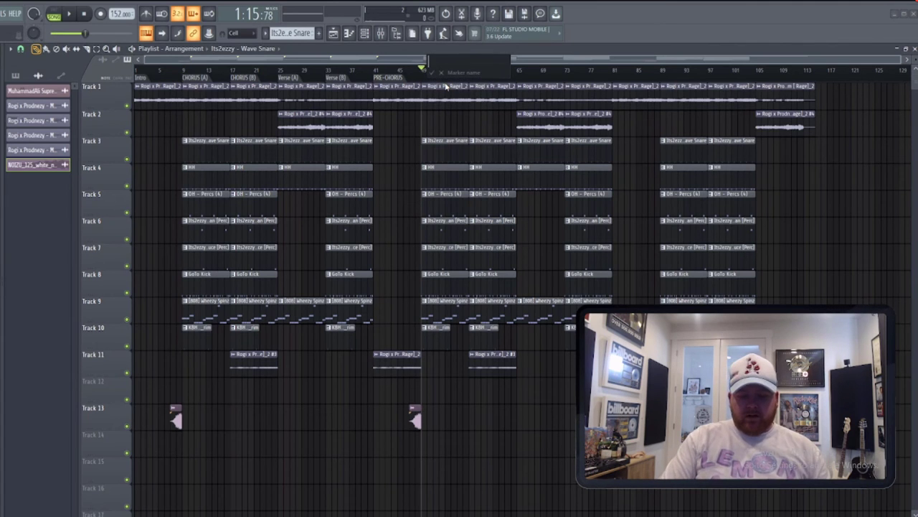
text(CHORUS (A)
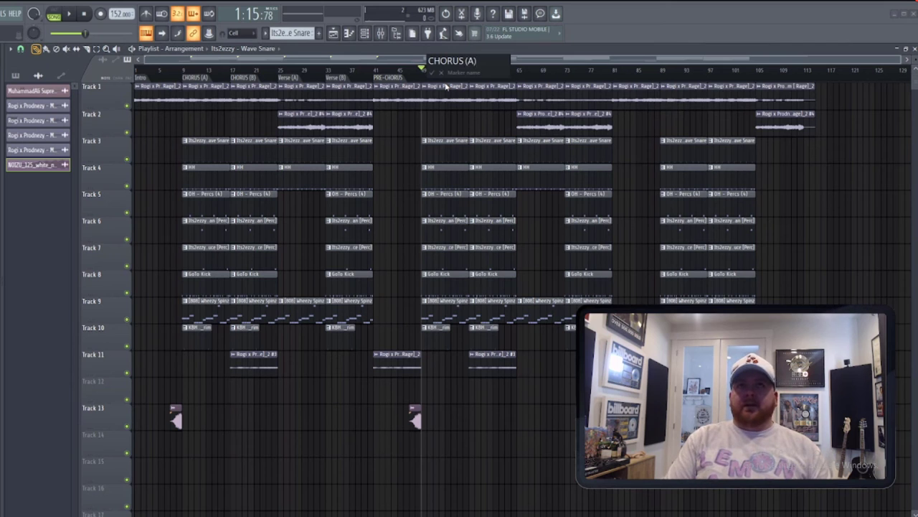
key(Return)
Step: Add a time marker named CHORUS (B) at bar 57, at the start of the second chorus half
click(472, 80)
right_click(474, 81)
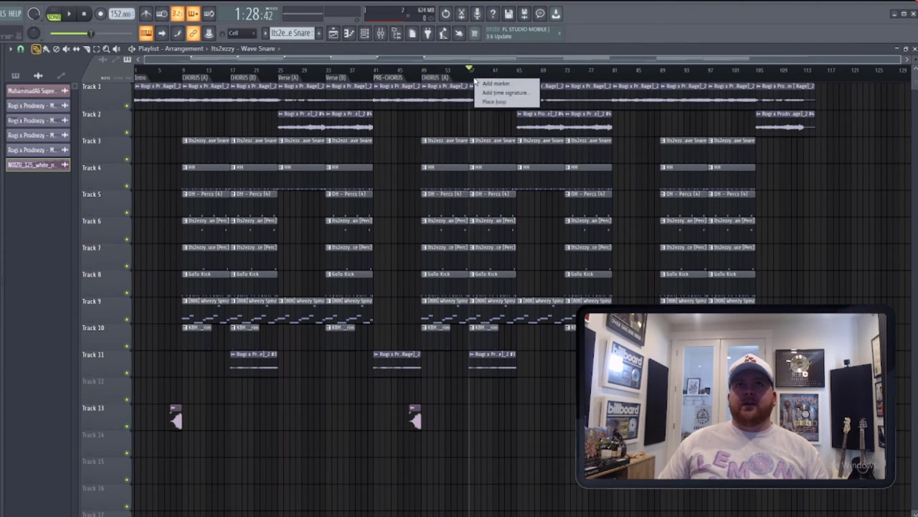
click(493, 83)
text(CHORUS)
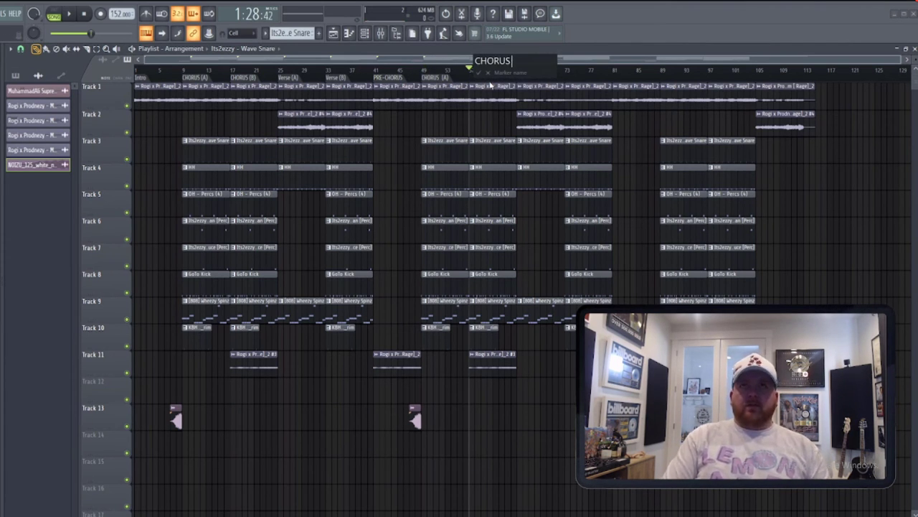
text( (B))
key(Return)
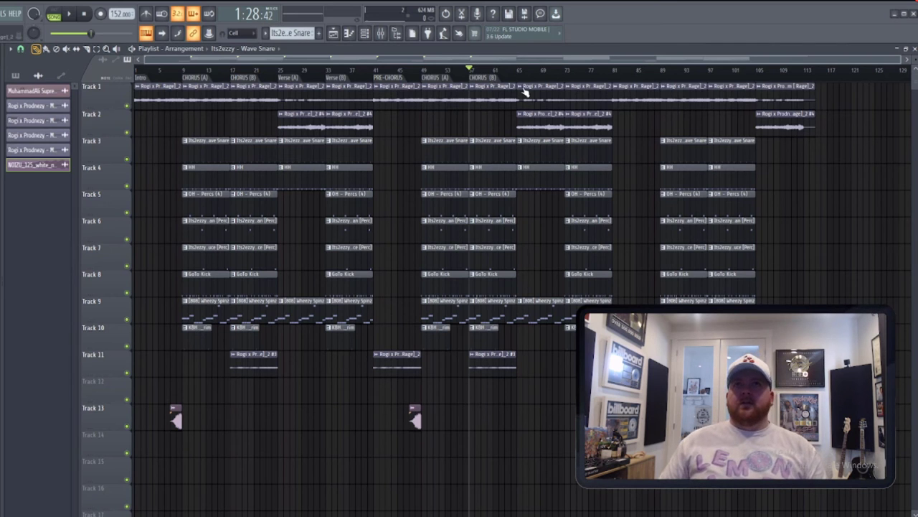
Step: Add a time marker named VERSE (A) at bar 65, where the second verse begins
click(517, 75)
right_click(521, 80)
click(538, 86)
text(VER)
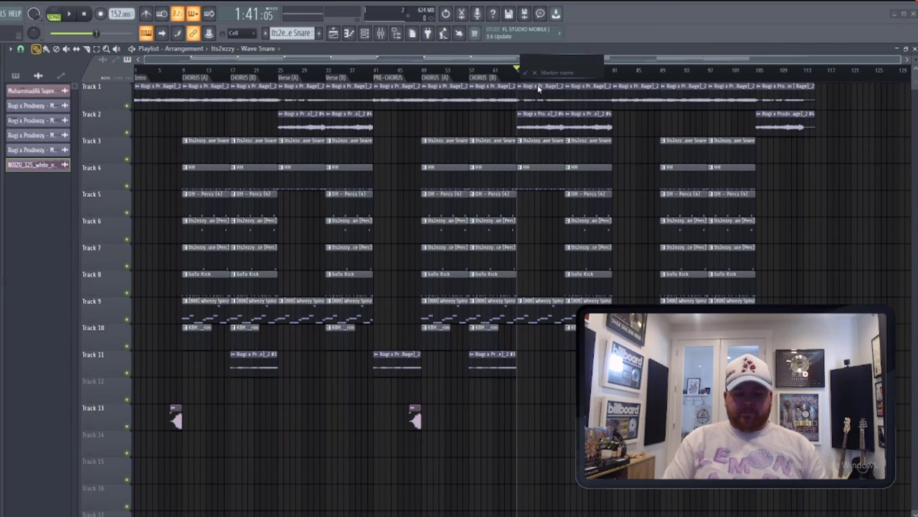
text(SE (A)
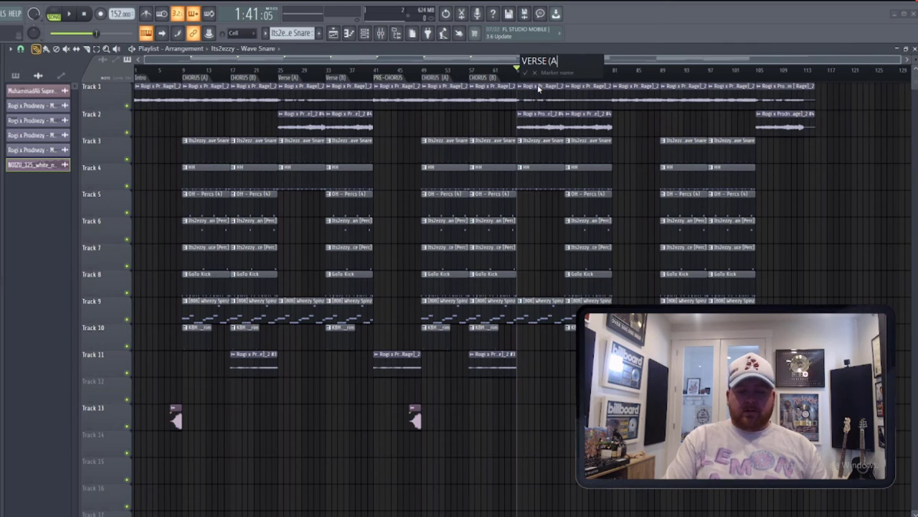
text())
key(Return)
Step: Add a time marker named VERSE (B) at bar 73, where the percussion and kick re-enter
right_click(567, 86)
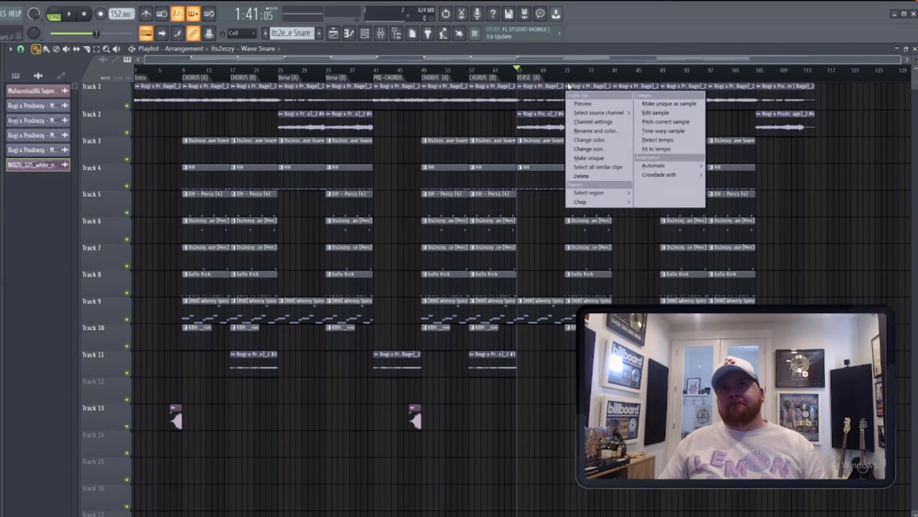
click(569, 75)
click(565, 74)
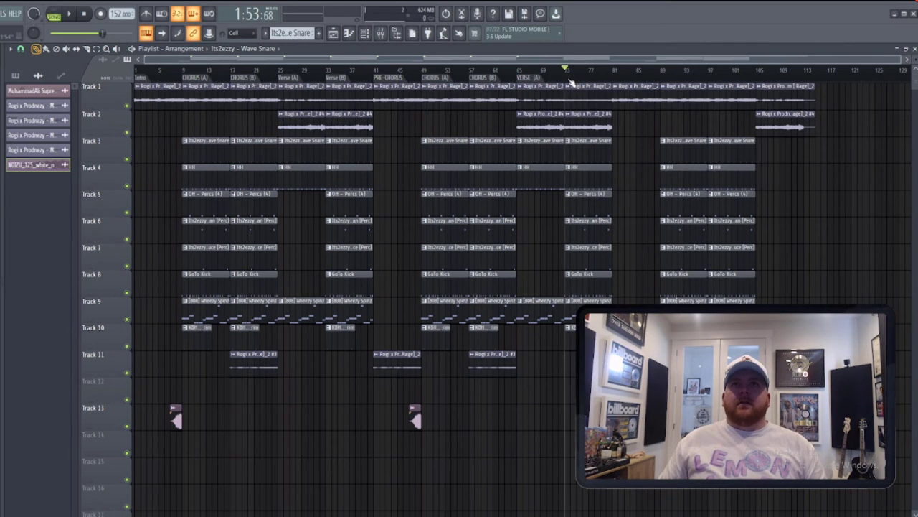
right_click(572, 80)
click(580, 85)
text(VERSE)
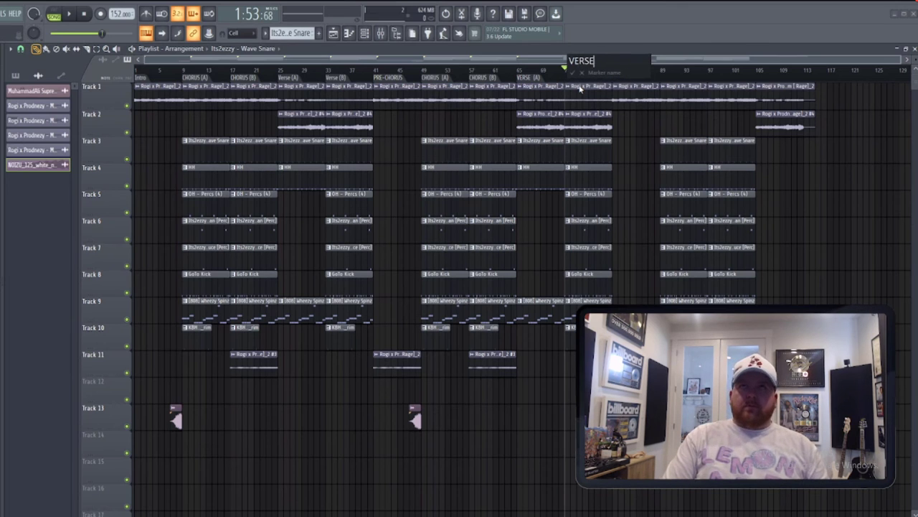
text( (B))
key(Return)
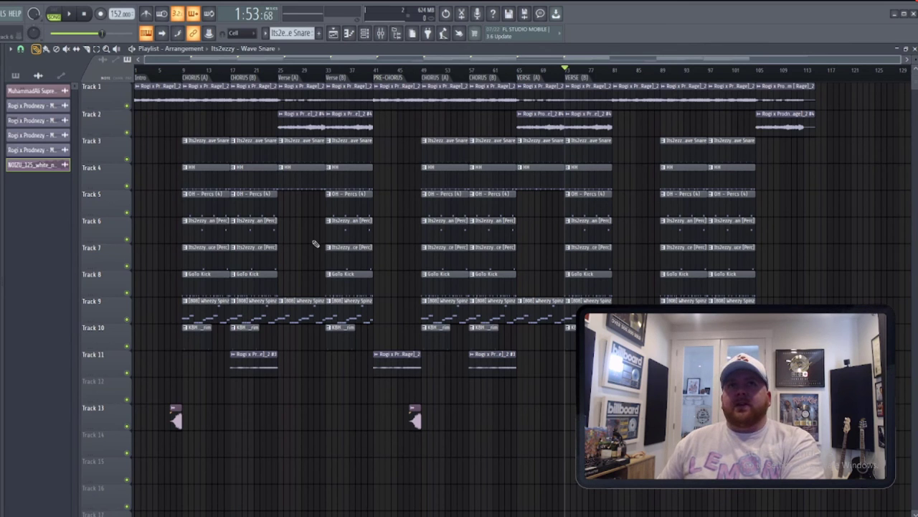
Step: Add a time marker named PRE-CHORUS at bar 81, where the second verse's drums end
click(615, 79)
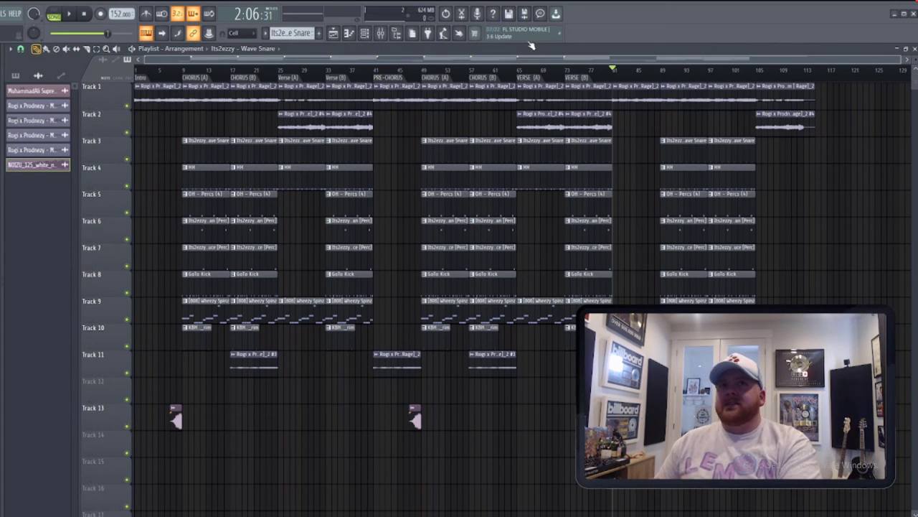
right_click(622, 84)
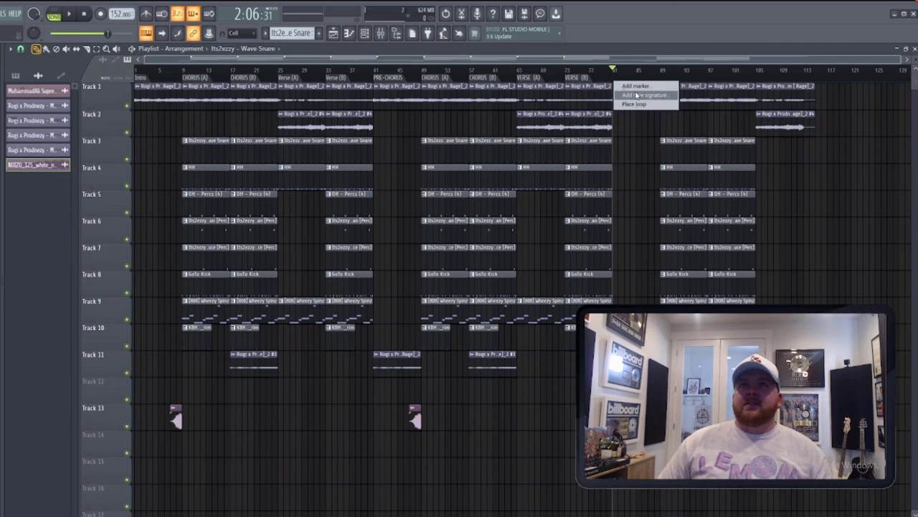
click(626, 85)
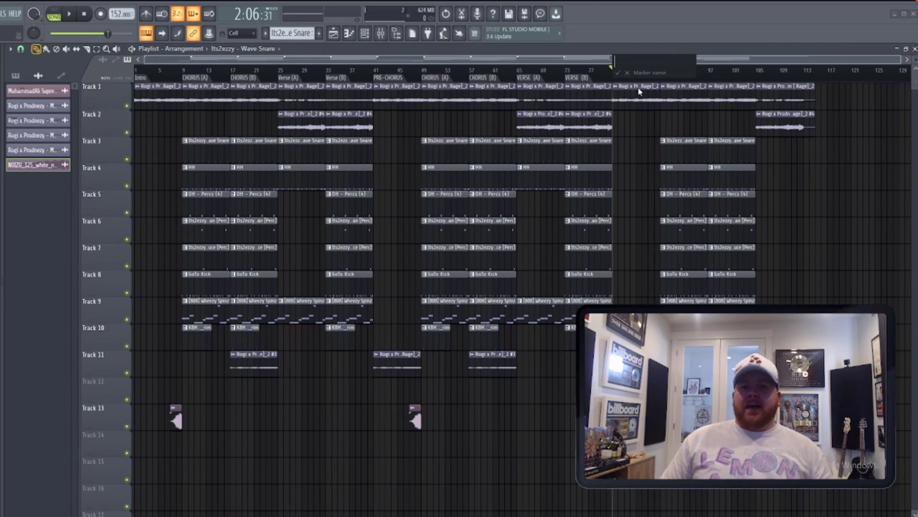
text(PRE)
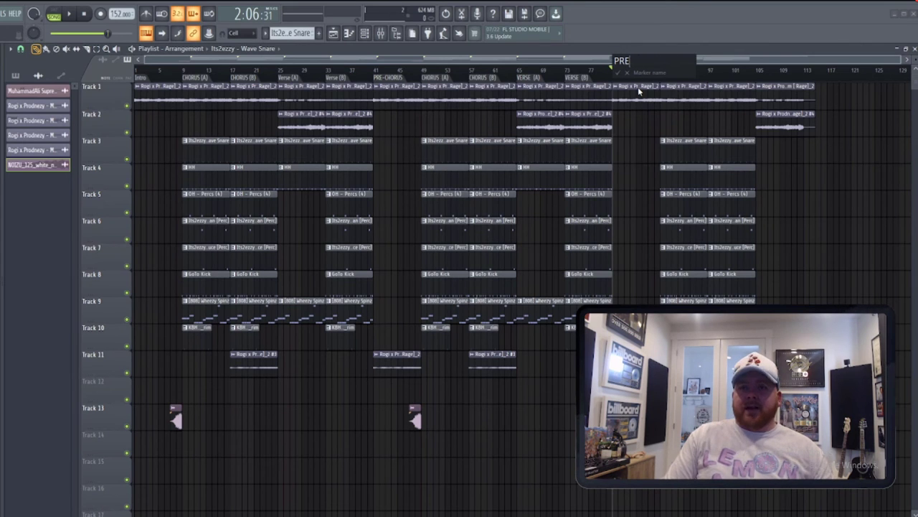
text(_CHORORUS)
key(Return)
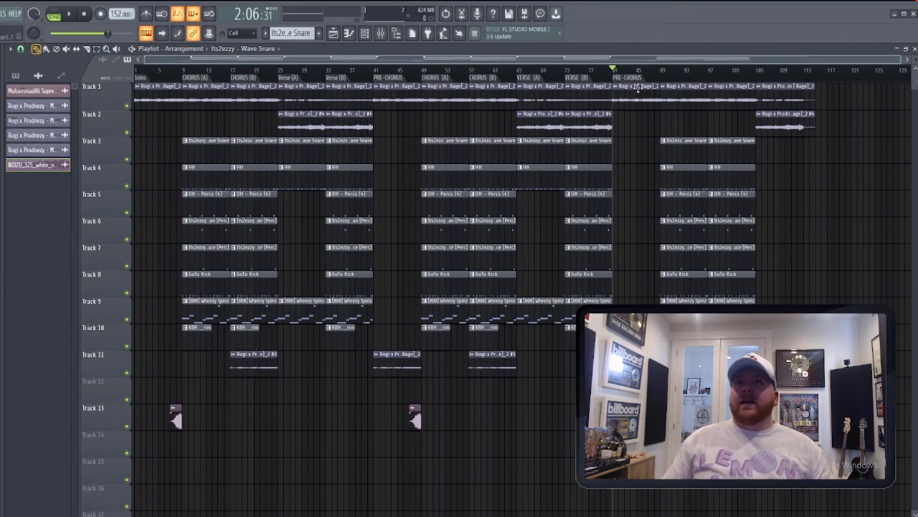
Step: Add a time marker named CHORUS (A) at bar 89, at the start of the final chorus
right_click(663, 77)
click(676, 86)
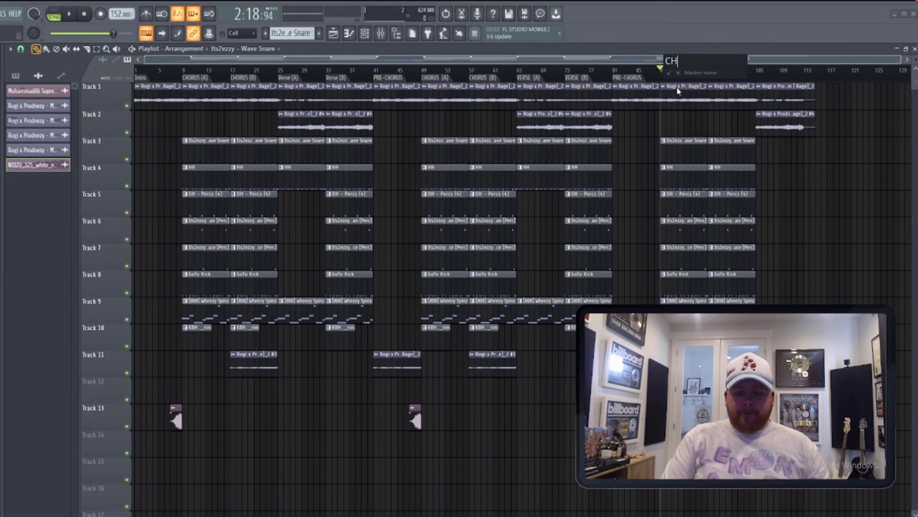
text(CHORUS (A))
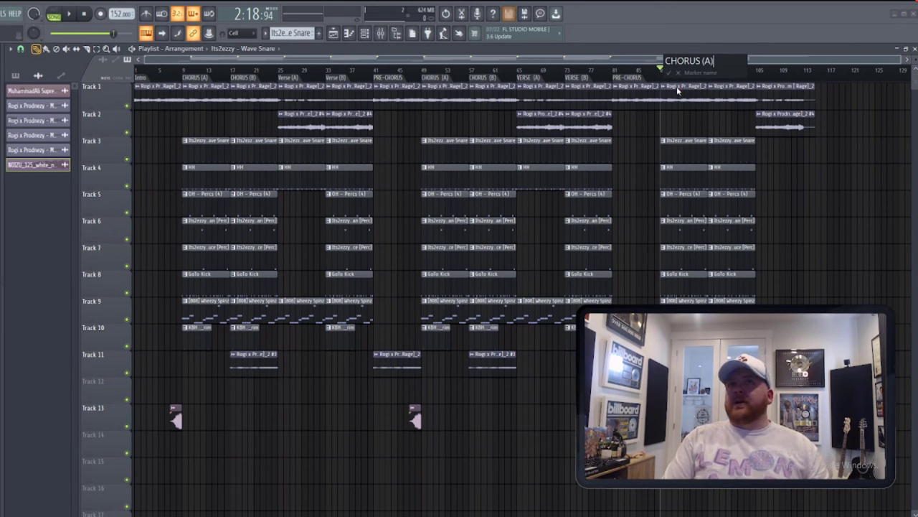
key(Return)
Step: Add a time marker named CHORUS (B) at bar 97, at the start of the final chorus's second half
right_click(710, 77)
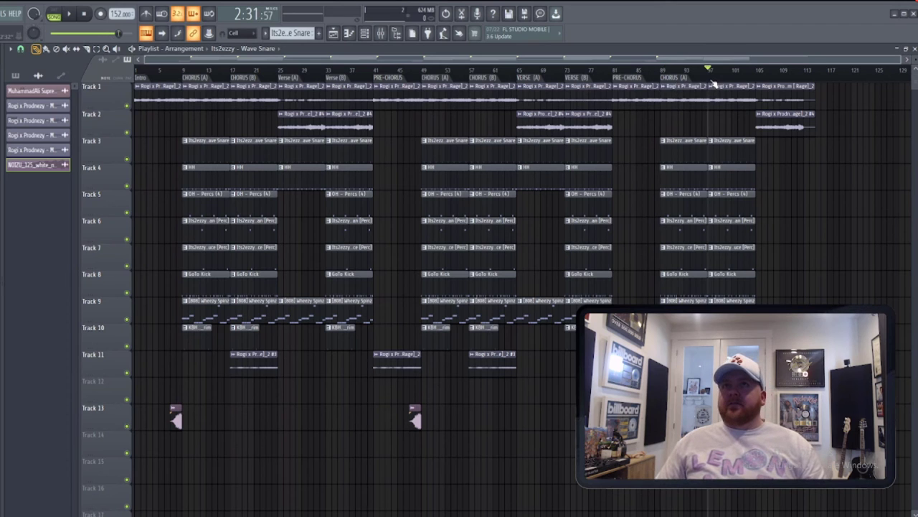
click(726, 86)
text(CHORUS (B)
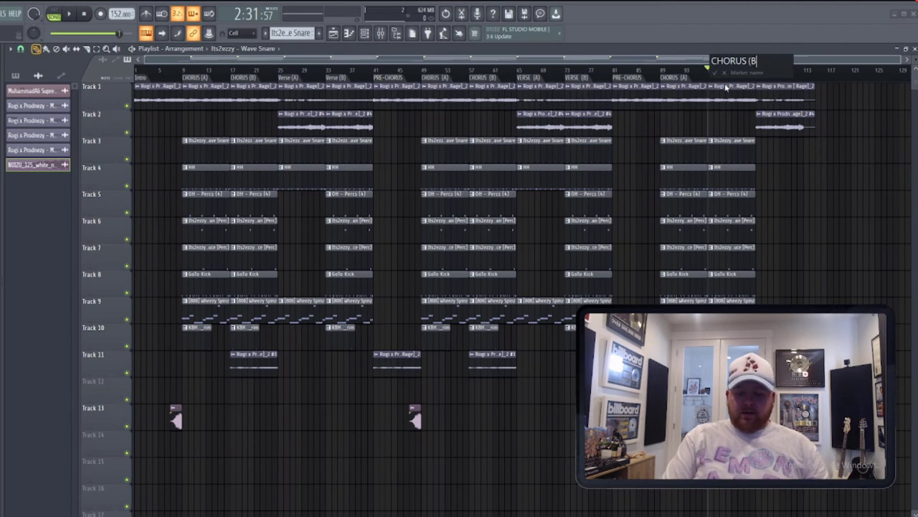
key(Return)
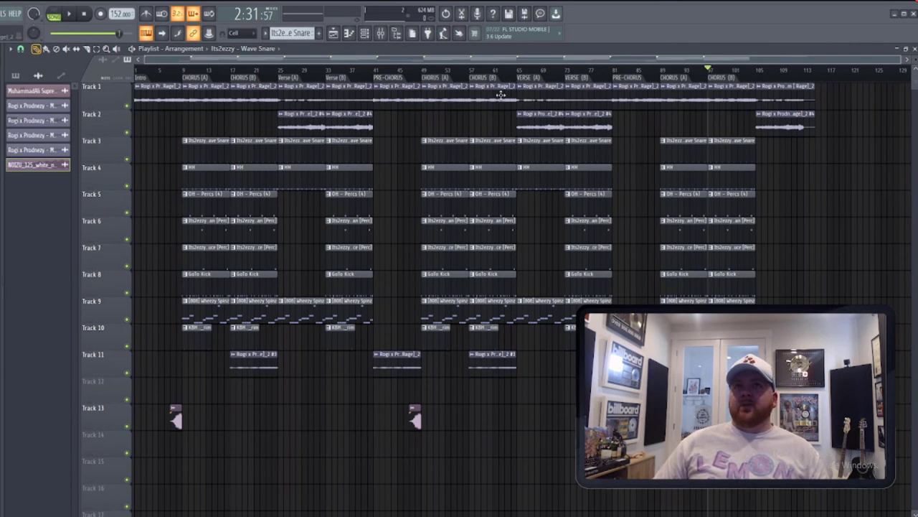
Step: Try slicing the stacked VERSE (B) clips halfway through bar 74, and undo the cut
scroll(577, 158, up, 2)
scroll(578, 158, up, 2)
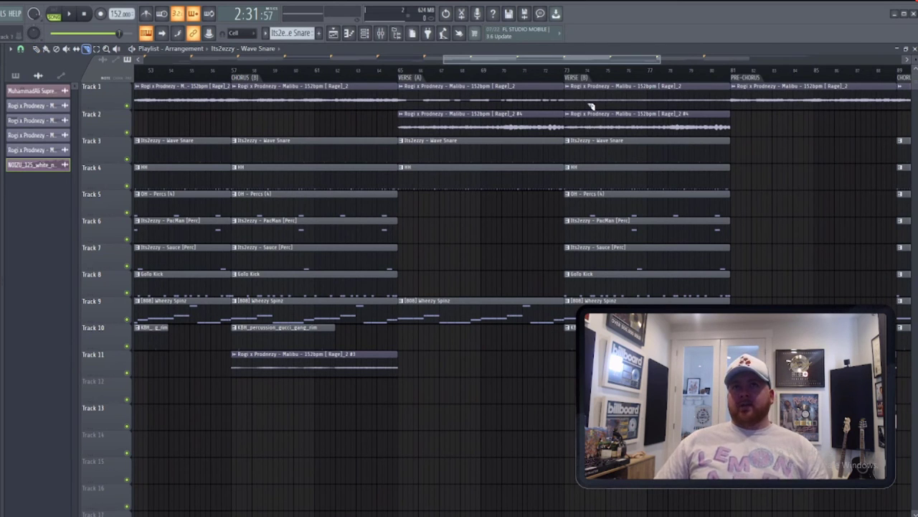
drag(591, 106, 605, 302)
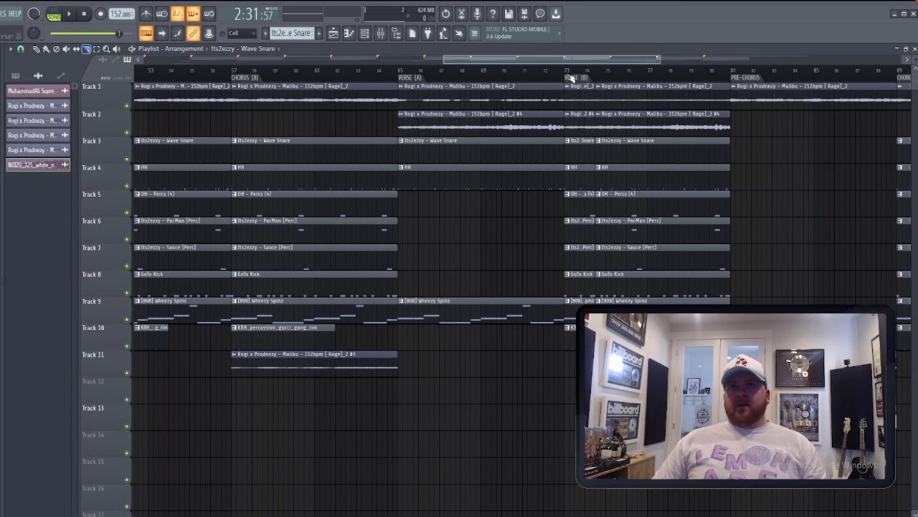
key(ctrl+z)
Step: Listen to the opening of VERSE (B) and slice its Wave Snare clip on Track 3 halfway through bar 74
click(572, 77)
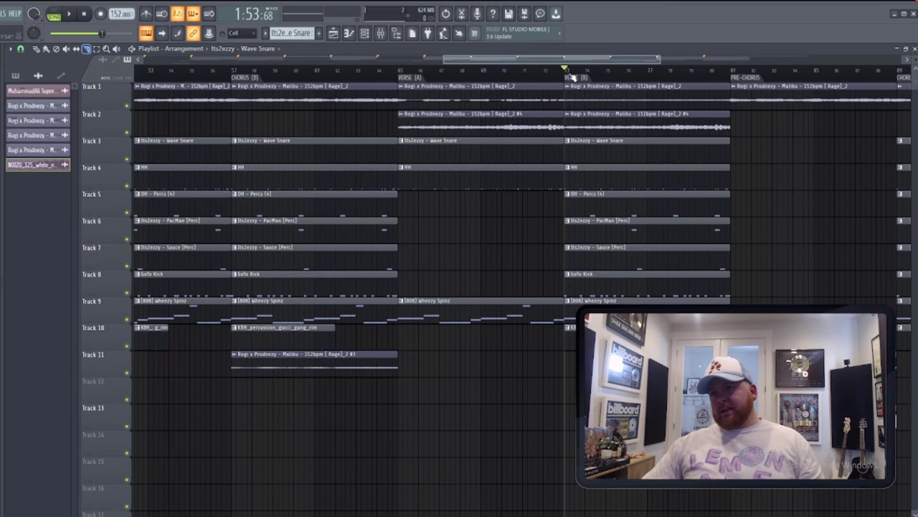
key(space)
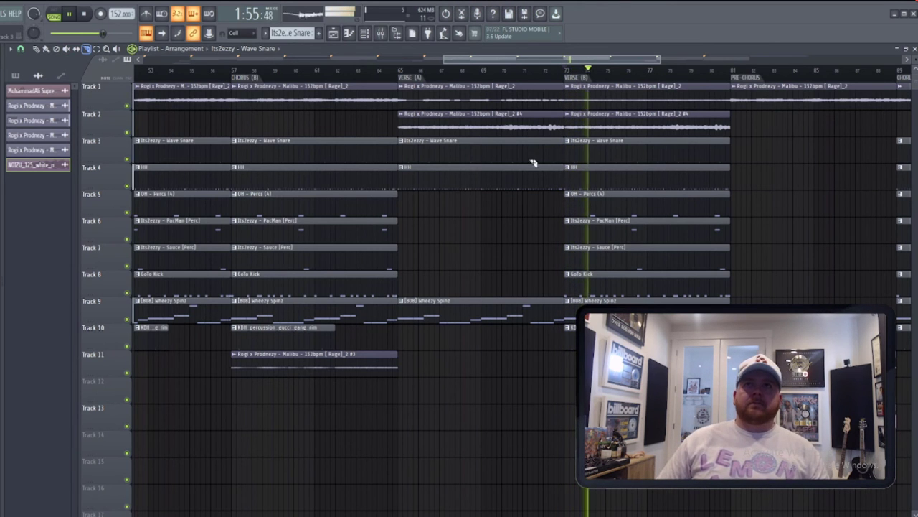
key(space)
scroll(593, 160, up, 3)
key(space)
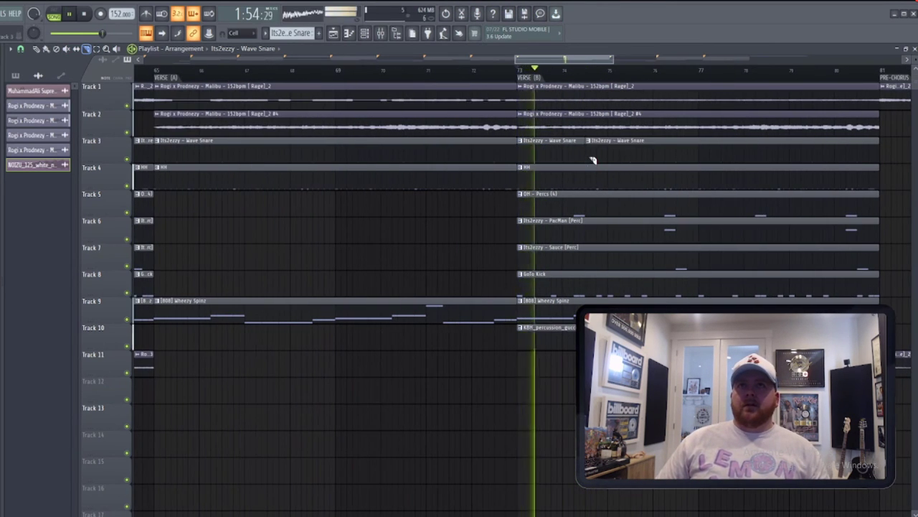
Step: Slice every clip stacked in the second VERSE (B) halfway through bar 74 and again at bar 75
key(space)
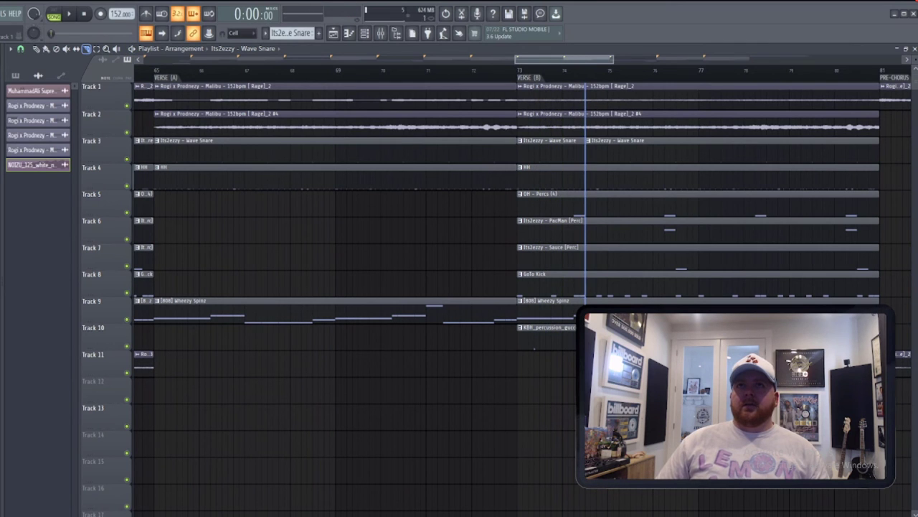
drag(584, 82, 585, 301)
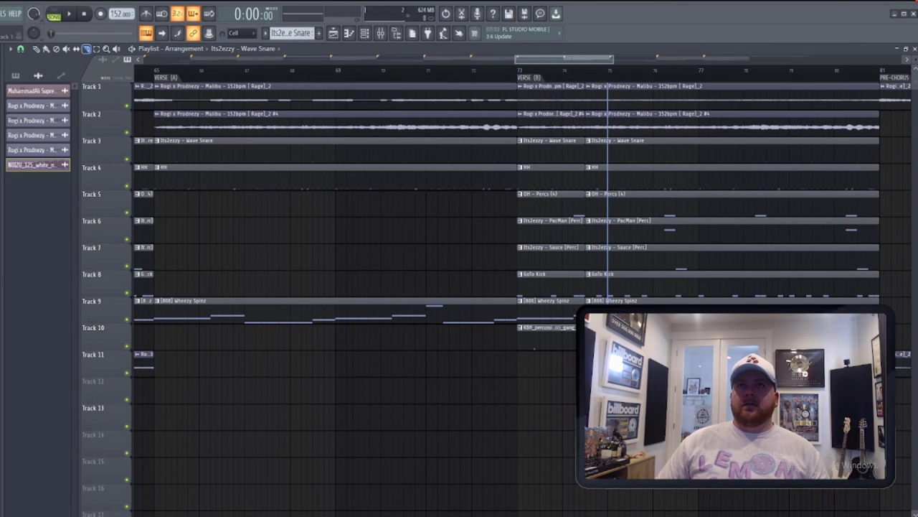
drag(610, 82, 610, 301)
click(36, 48)
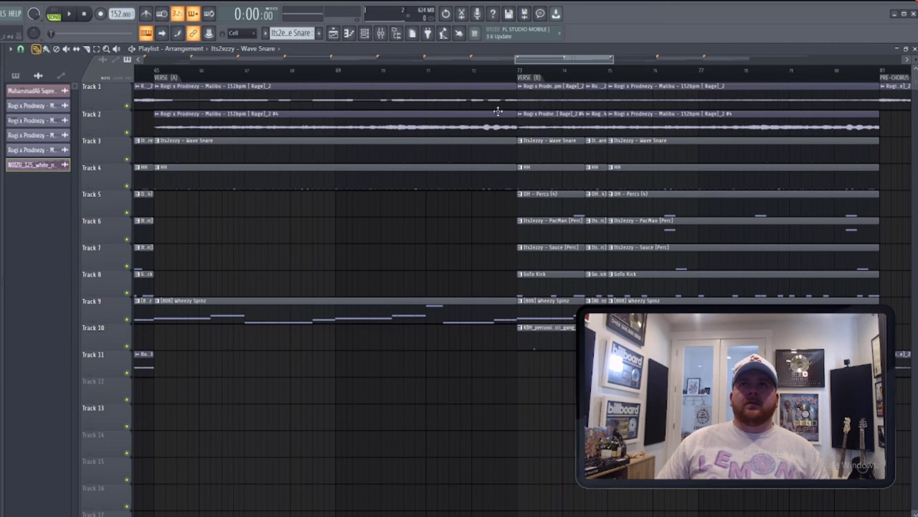
Step: Delete the sliced half-bar pieces before bar 75 on all VERSE (B) tracks except the Wave Snare on Track 3
right_click(596, 90)
right_click(596, 117)
right_click(596, 171)
right_click(596, 197)
right_click(596, 224)
right_click(597, 250)
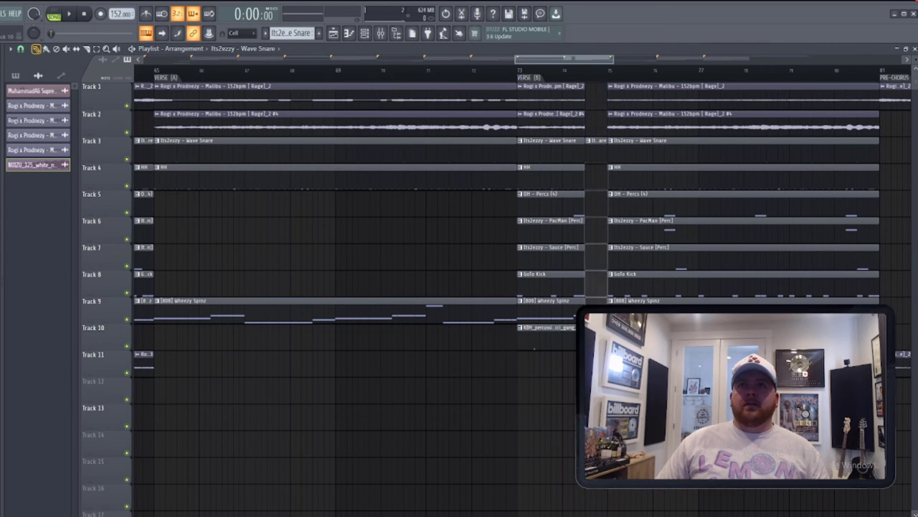
right_click(597, 277)
right_click(596, 304)
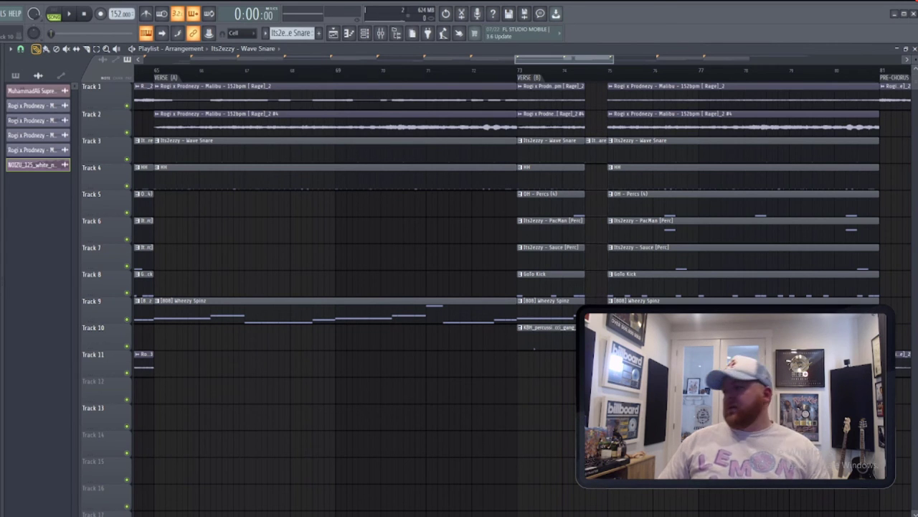
Step: Listen to the drop-out before bar 75 from the start of VERSE (B), and undo the slices and deletions
click(518, 72)
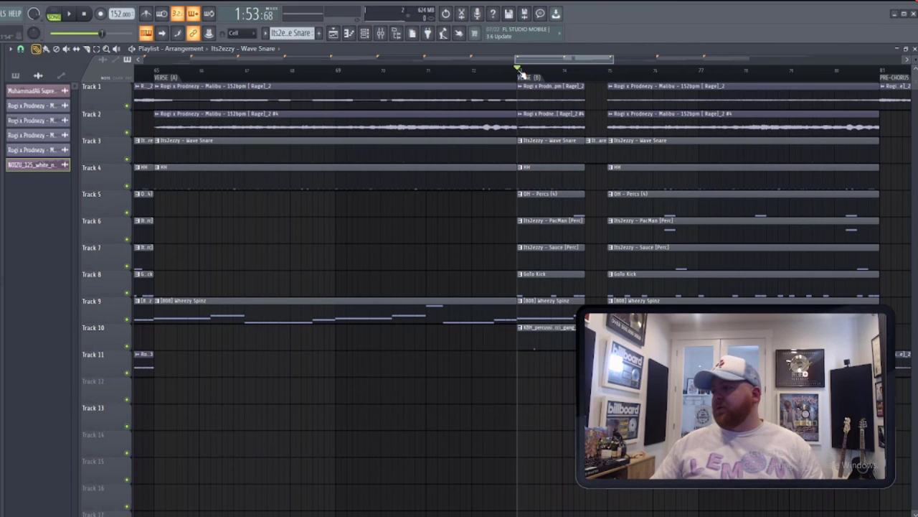
key(space)
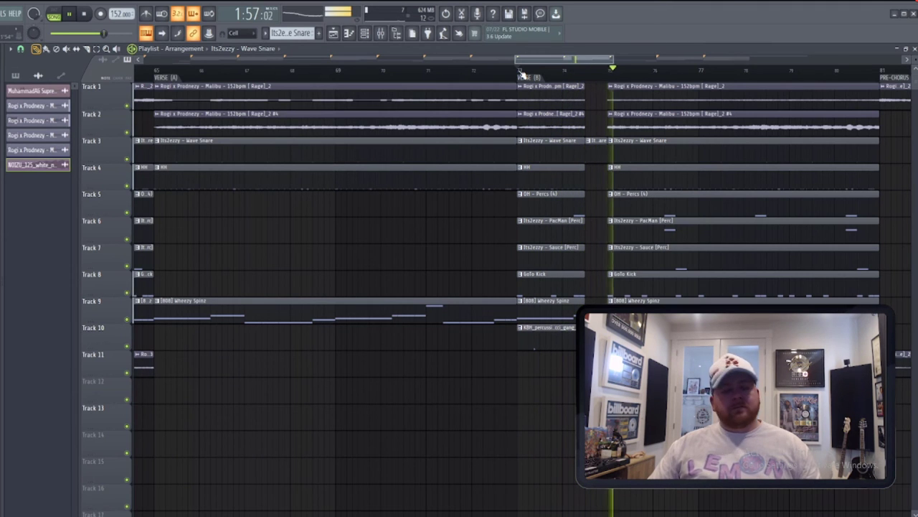
key(space)
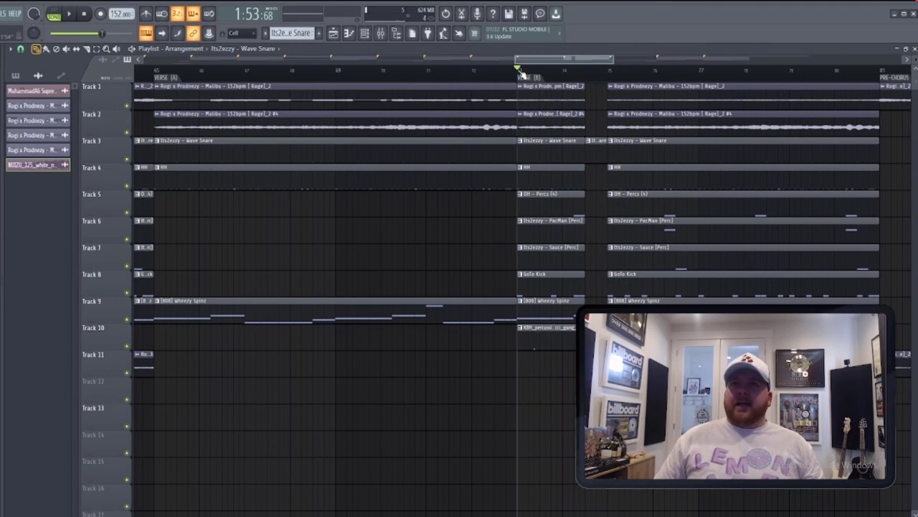
key(ctrl+z)
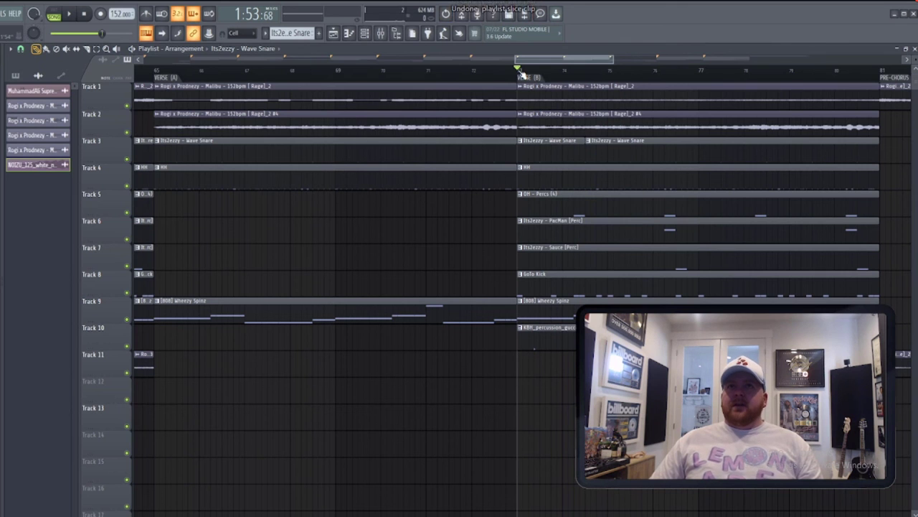
Step: Add a time marker named Outro at bar 105, where the final chorus ends
scroll(576, 307, down, 4)
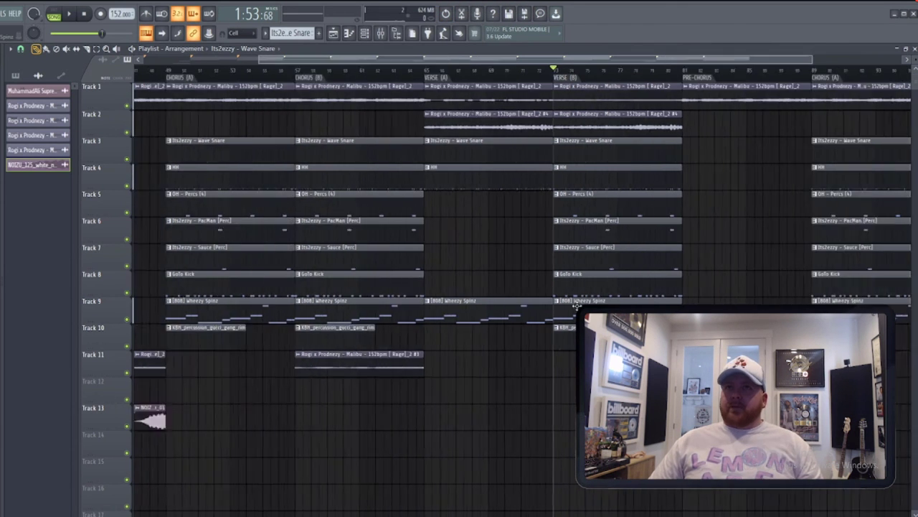
scroll(576, 307, down, 4)
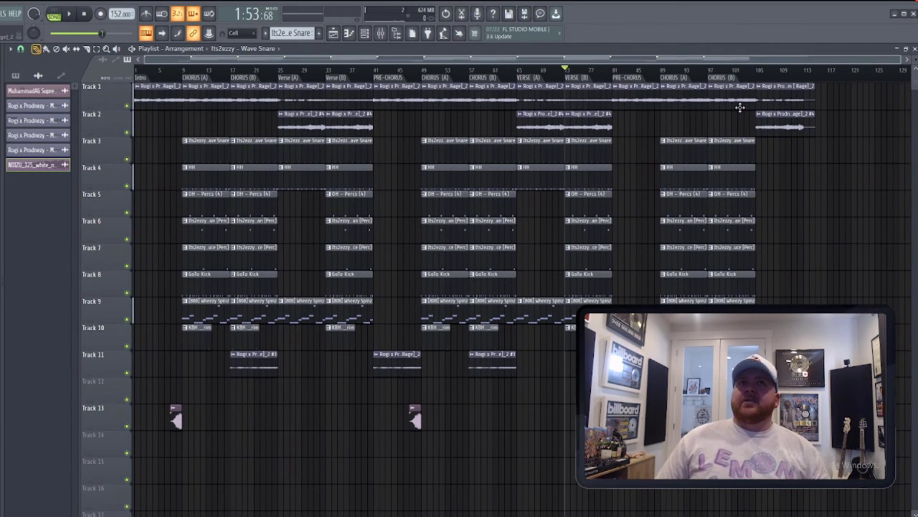
right_click(759, 76)
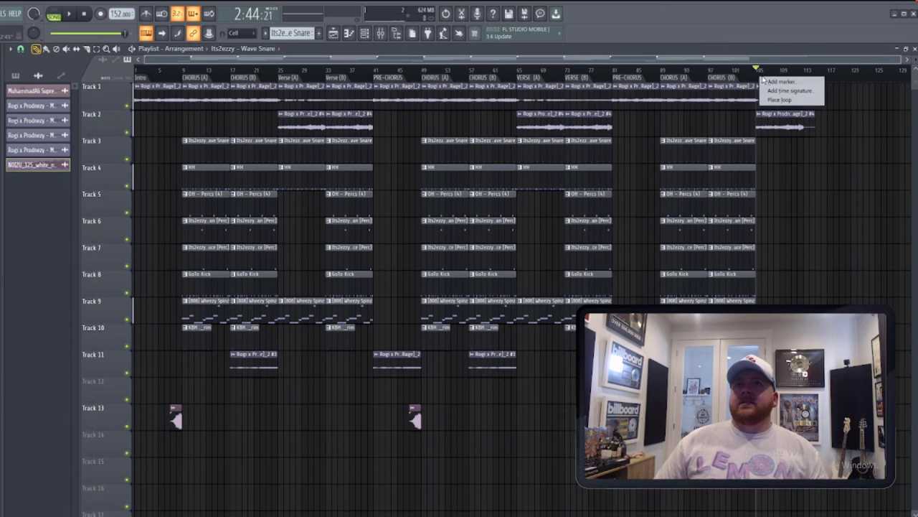
click(775, 82)
text(Out)
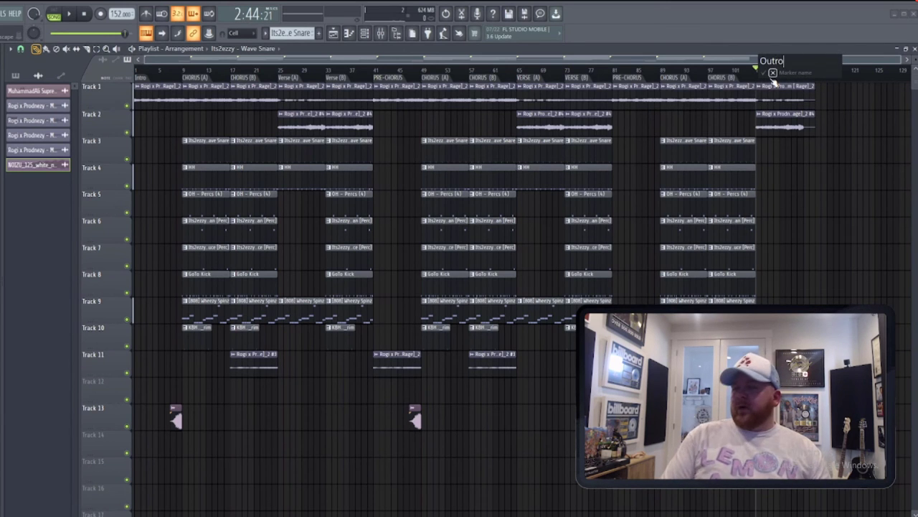
text(ro)
key(Return)
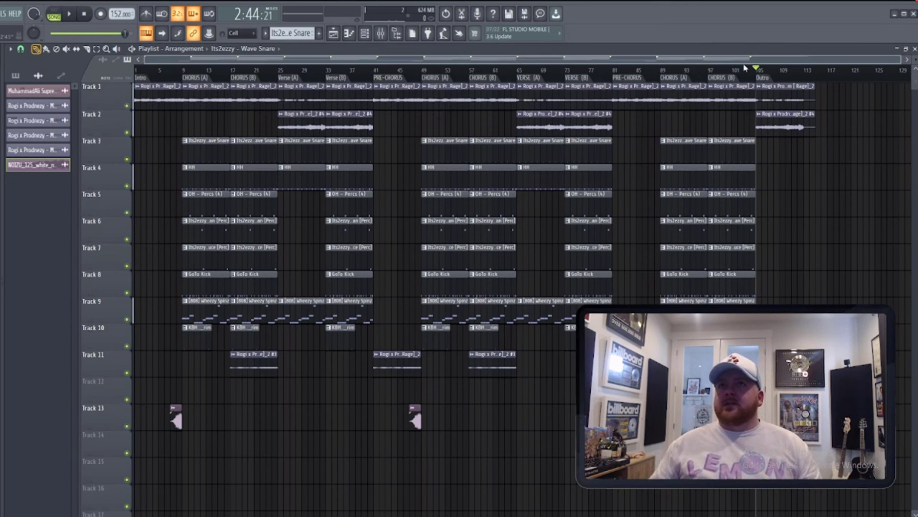
Step: Listen to the transition from the final CHORUS (B) into the outro, and review the arrangement
click(745, 66)
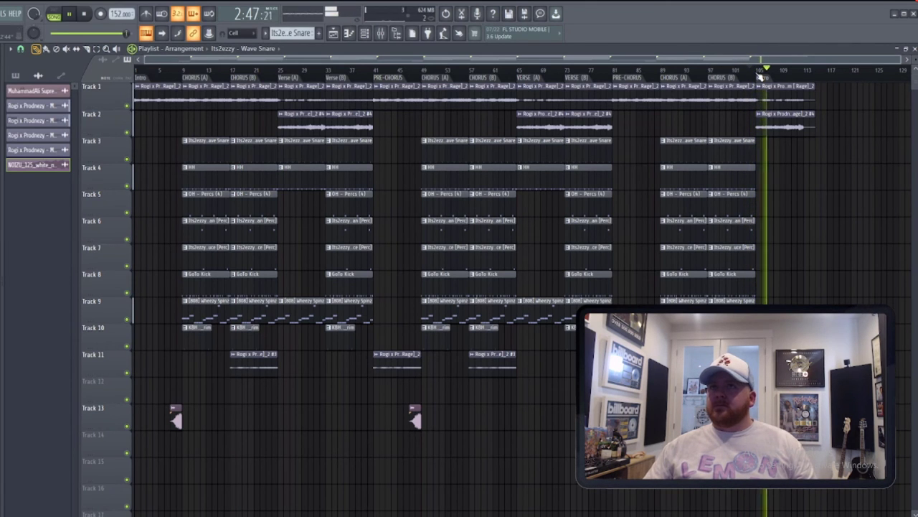
key(space)
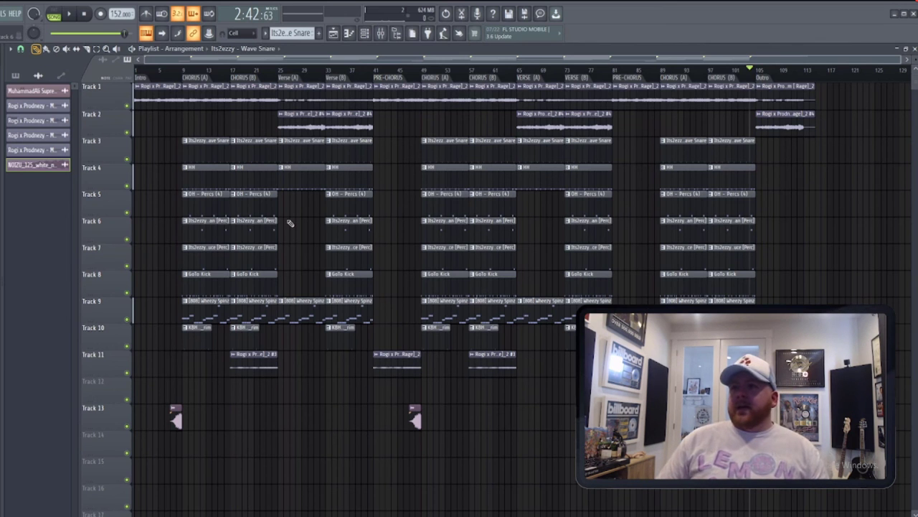
scroll(285, 222, up, 5)
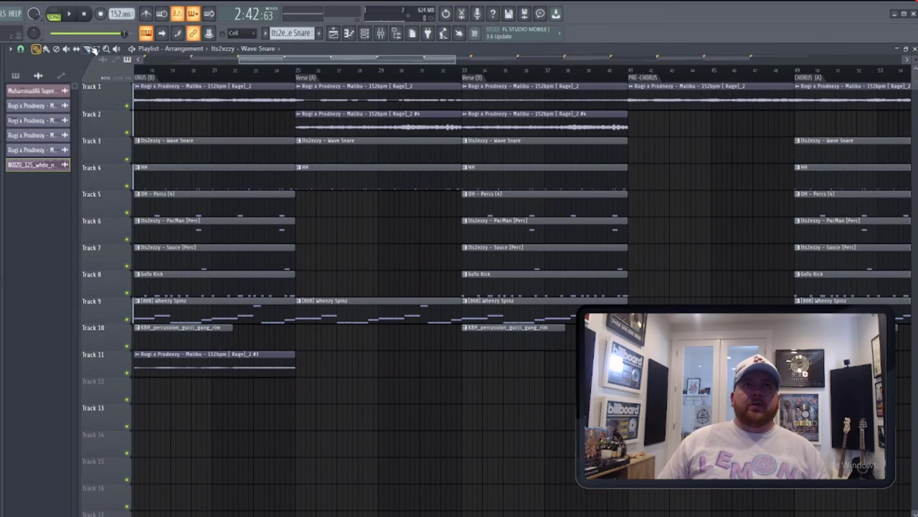
scroll(275, 117, down, 5)
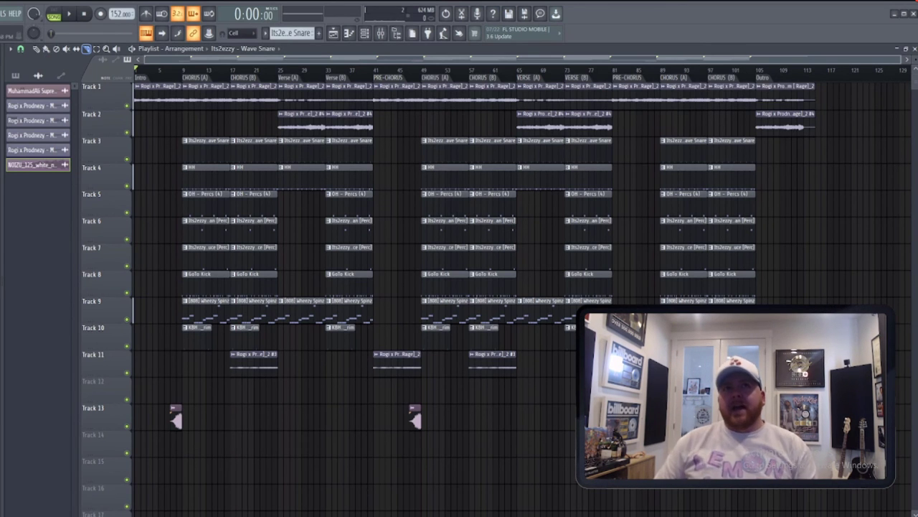
Step: Select the timeline range from the first CHORUS (A) at bar 9 through the PRE-CHORUS up to bar 49
drag(417, 69, 184, 69)
drag(417, 76, 424, 76)
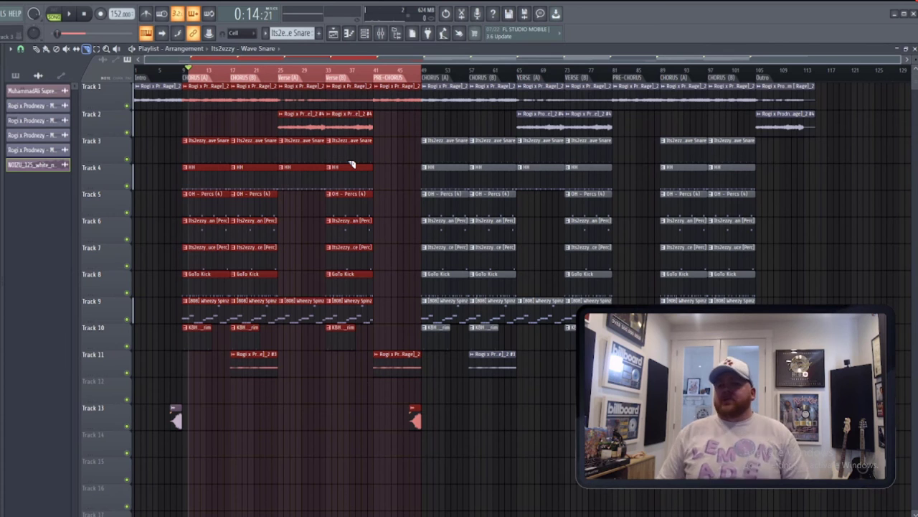
scroll(311, 231, up, 5)
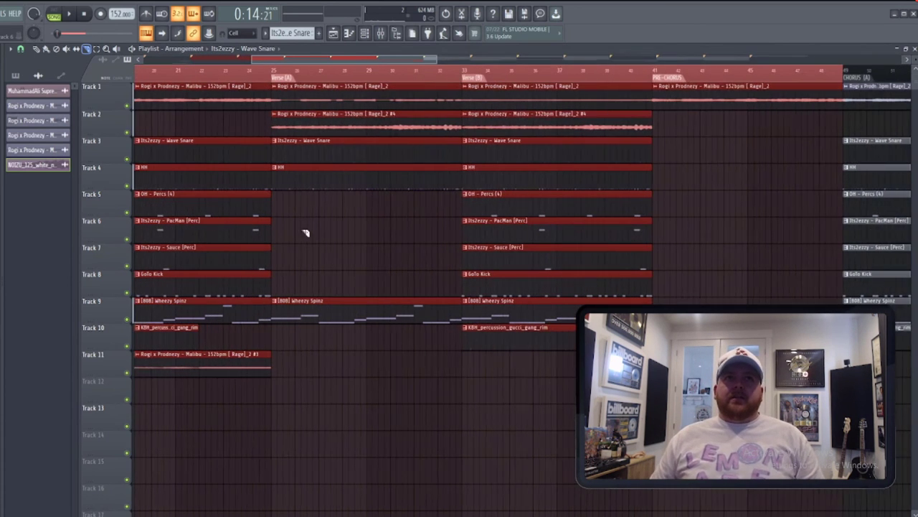
Step: Cut the half bar before bar 27 out of the first Verse (A)'s HH and Wheezy Spinz 808 clips, and slice the Wave Snare at bar 27
drag(312, 175, 321, 157)
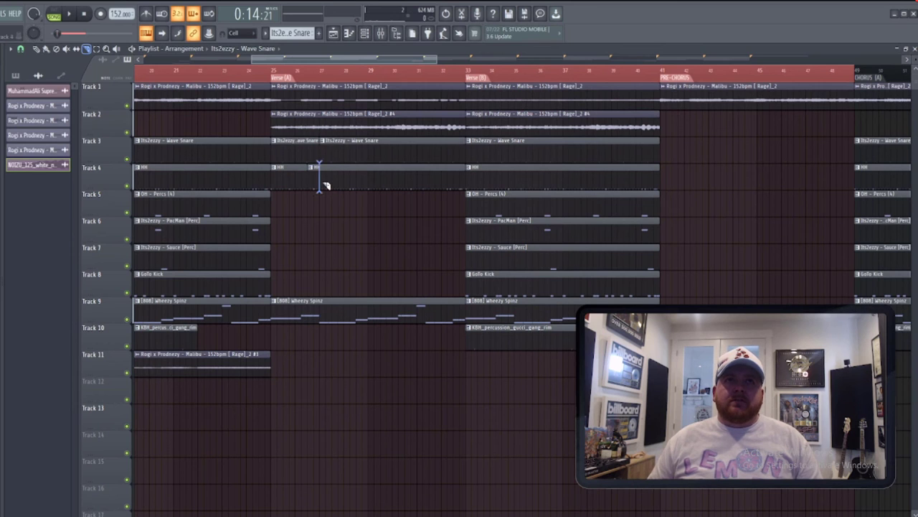
drag(325, 318, 310, 318)
click(36, 48)
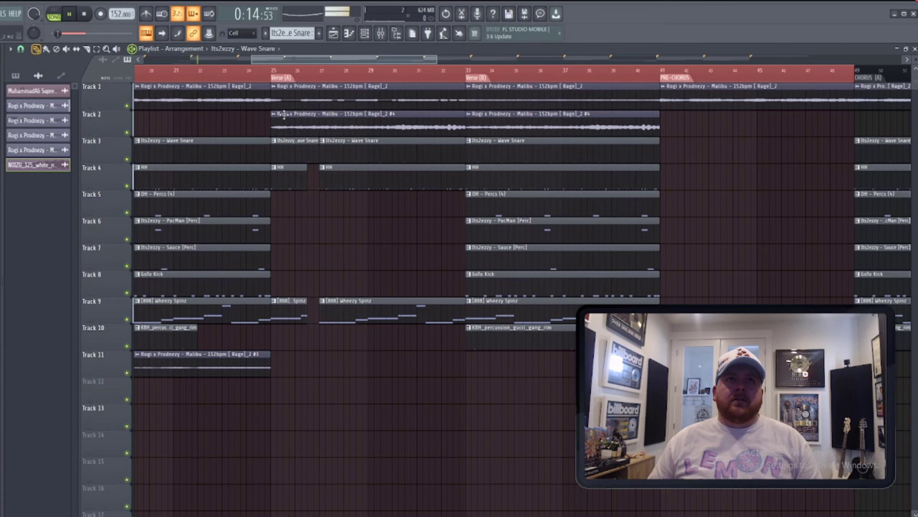
Step: Select the first Verse (A) section on the timeline and play its opening to hear the drop-out before bar 27
double_click(274, 75)
key(space)
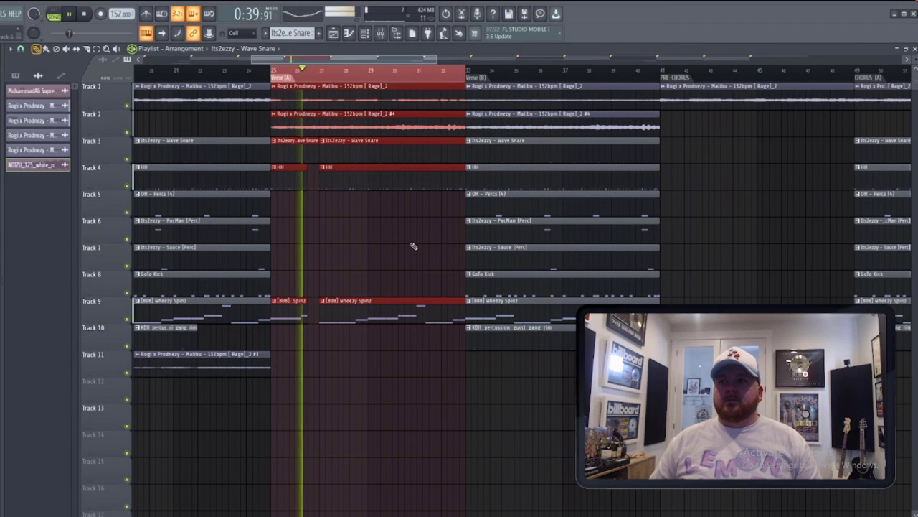
key(space)
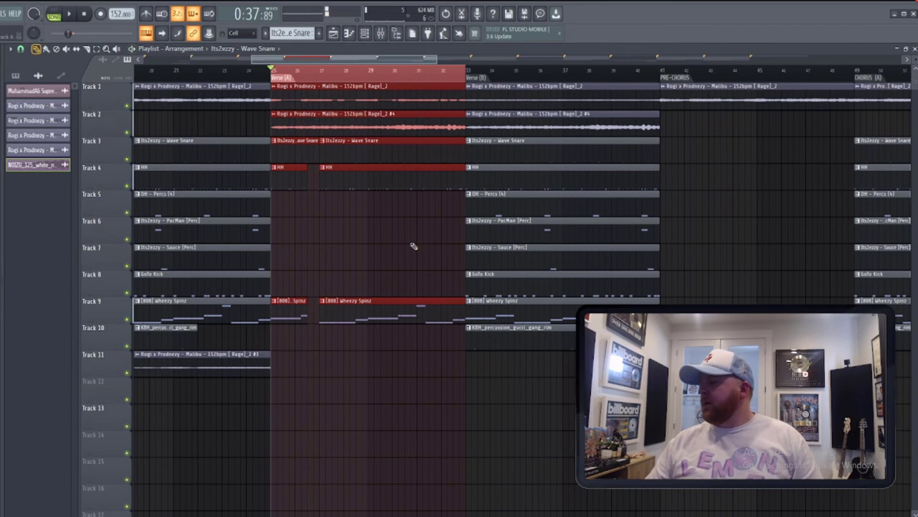
scroll(413, 246, down, 5)
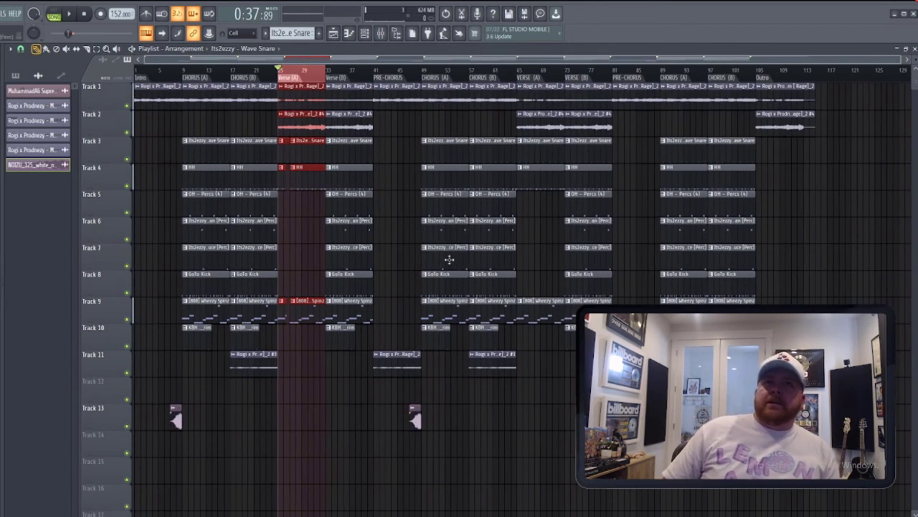
mouse_move(213, 72)
mouse_down()
mouse_move(153, 70)
mouse_move(147, 81)
mouse_up()
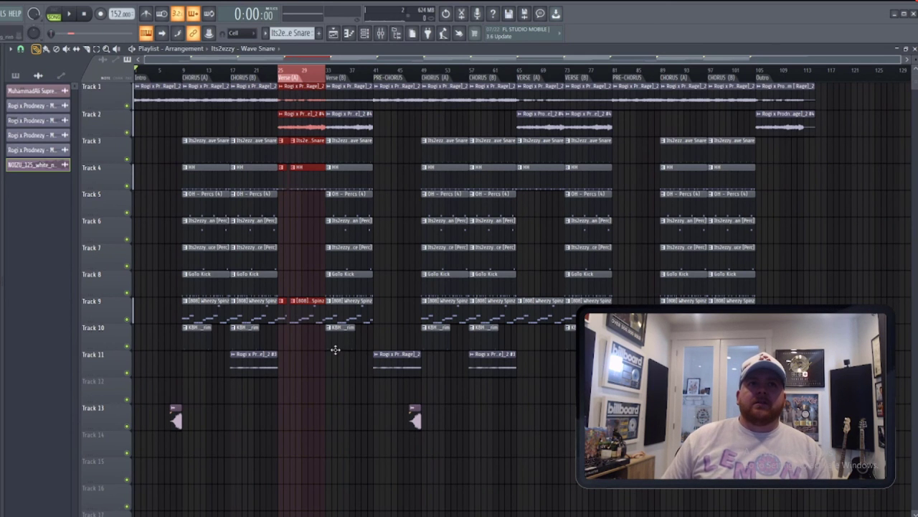
scroll(287, 359, down, 3)
scroll(311, 349, up, 3)
click(319, 71)
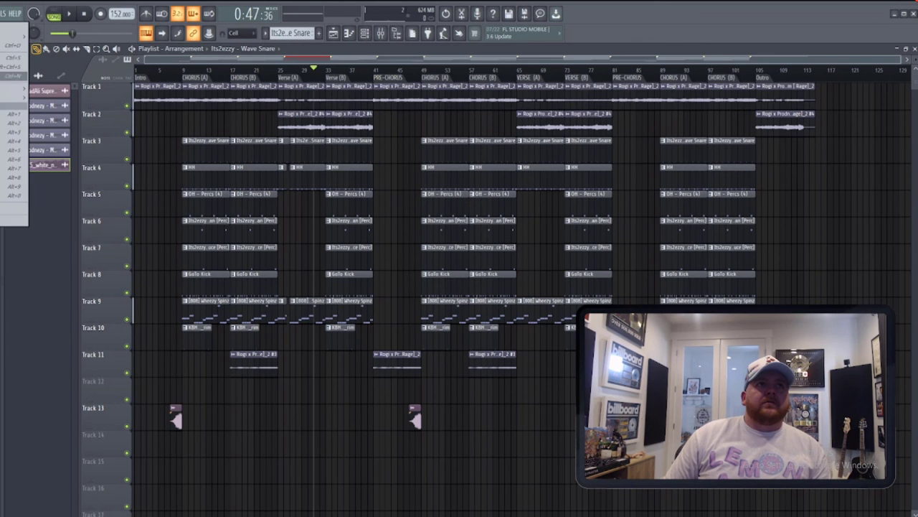
Step: Start saving the project as a new file and open the Finished Beats folder inside 10 - October
key(ctrl+shift+s)
click(588, 215)
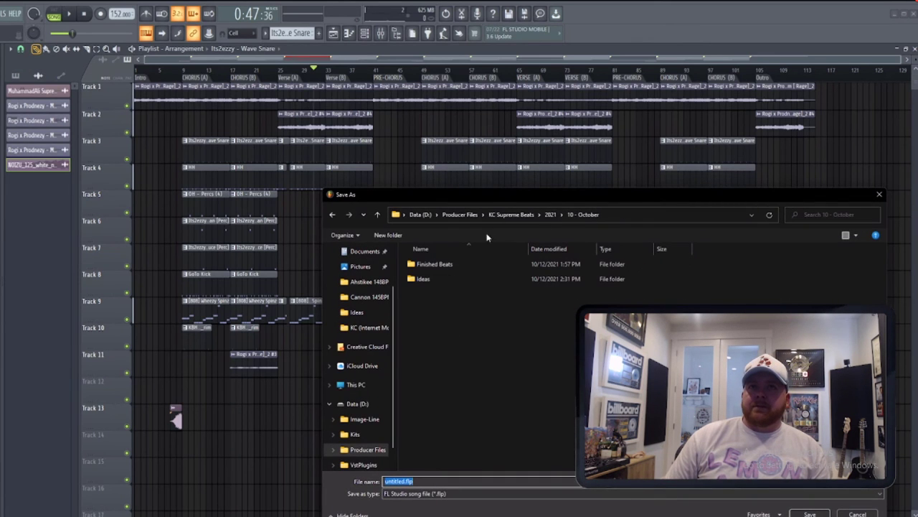
double_click(441, 264)
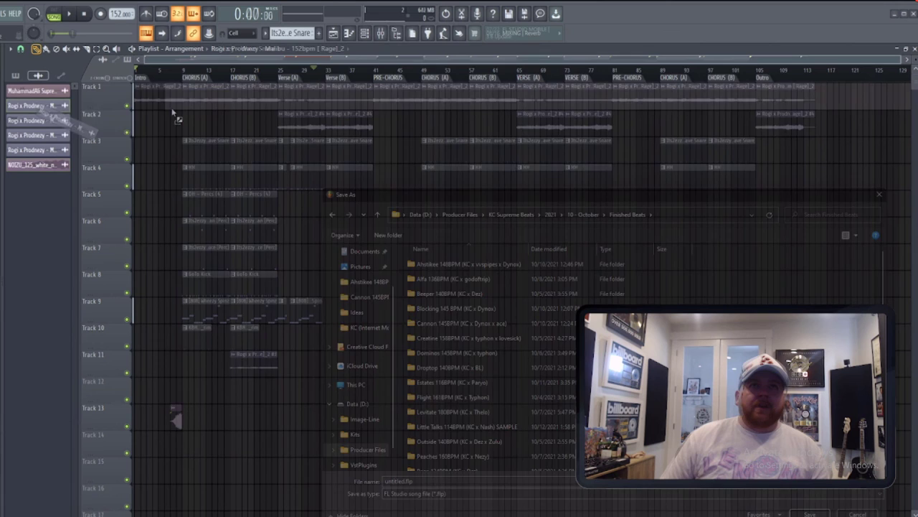
Step: Place the Malibu melody clip at bar 1 on Track 1, and stack all eight drum patterns below it from Track 2 to Track 9
drag(172, 112, 138, 87)
click(15, 75)
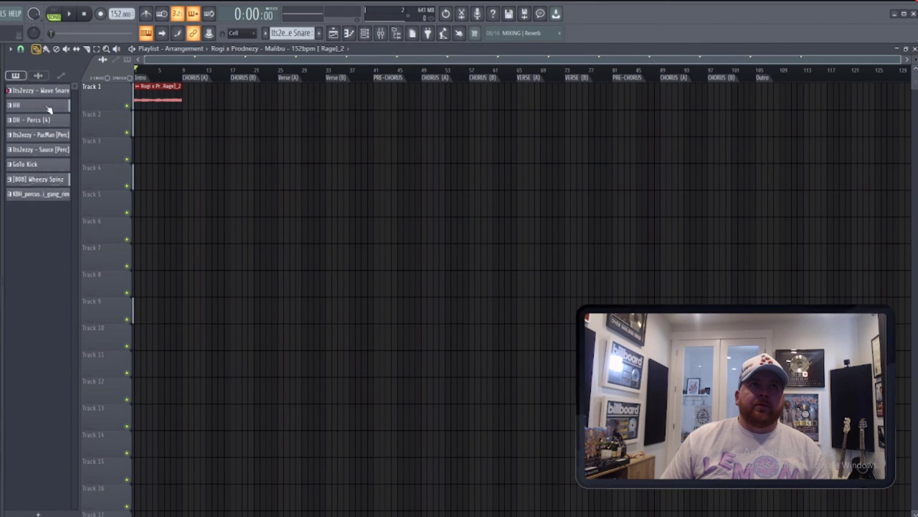
click(51, 194)
drag(43, 95, 140, 133)
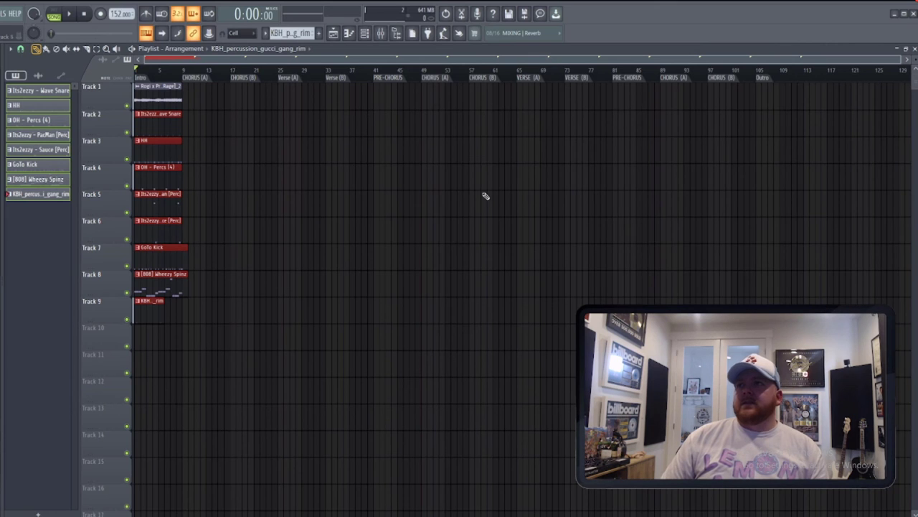
click(214, 291)
Step: Trim the GoTo Kick and Wheezy Spinz 808 clips at bar 9 so they end with the other clips
click(89, 51)
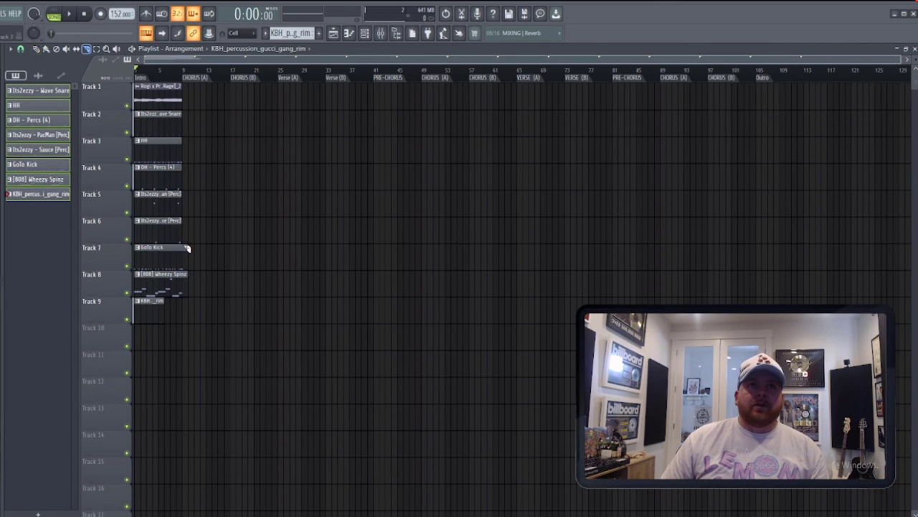
drag(188, 248, 189, 325)
click(36, 49)
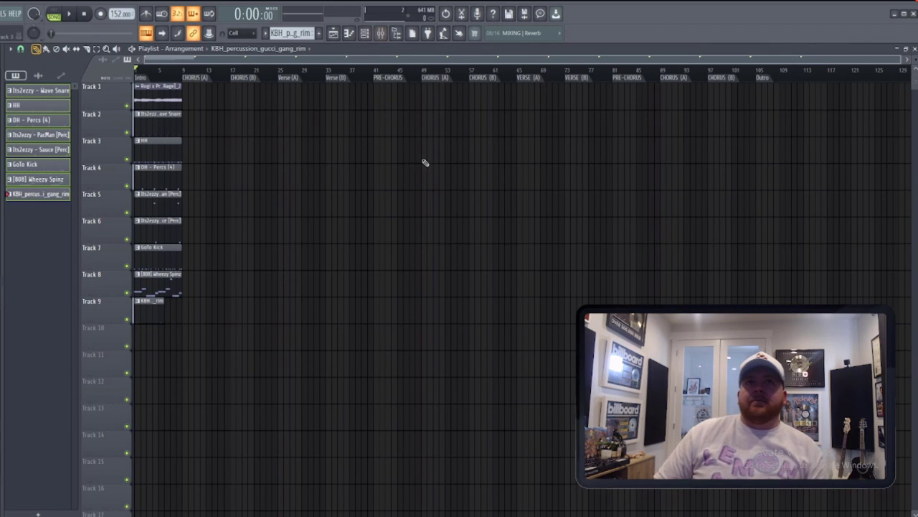
Step: Look over the mixer's insert tracks and the channel rack, and return to the playlist
click(381, 34)
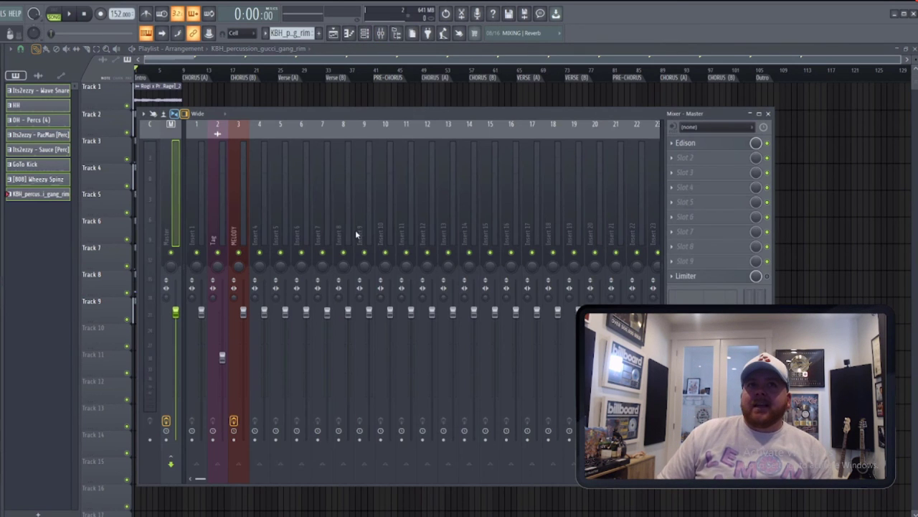
click(364, 33)
click(354, 56)
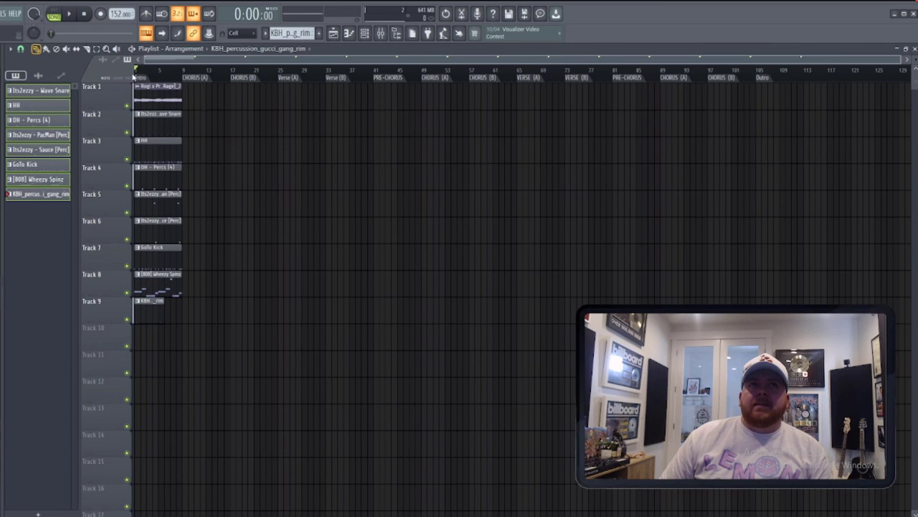
click(364, 33)
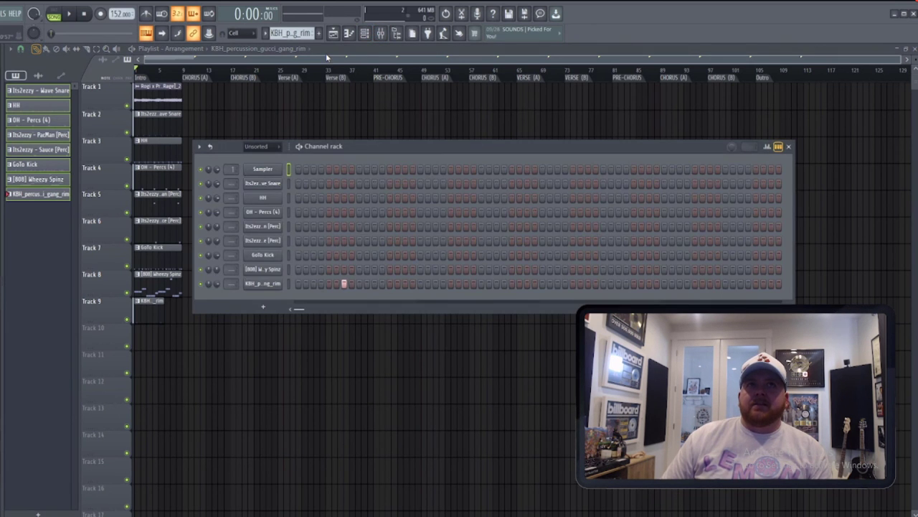
click(325, 55)
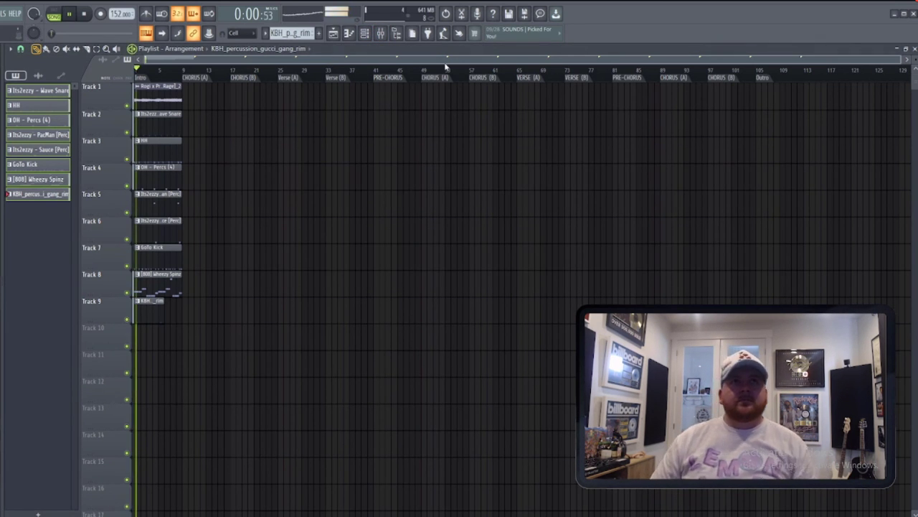
click(364, 33)
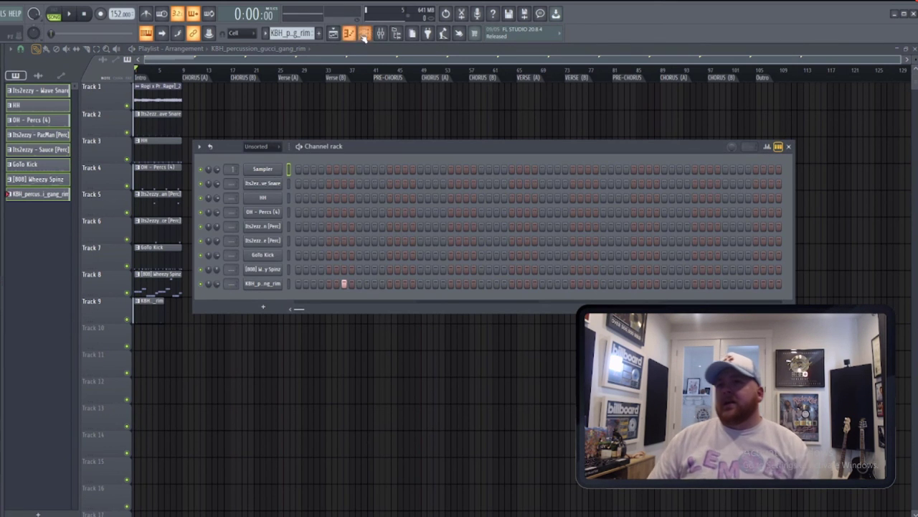
click(381, 33)
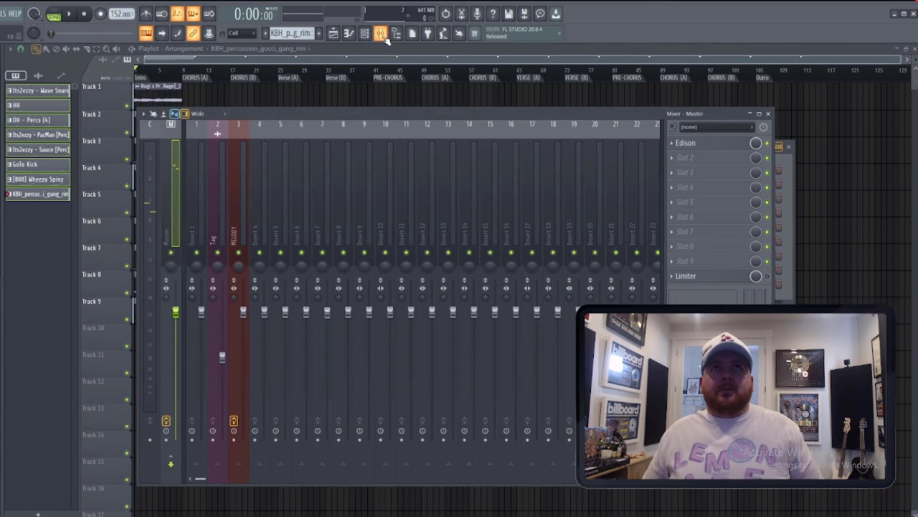
click(789, 165)
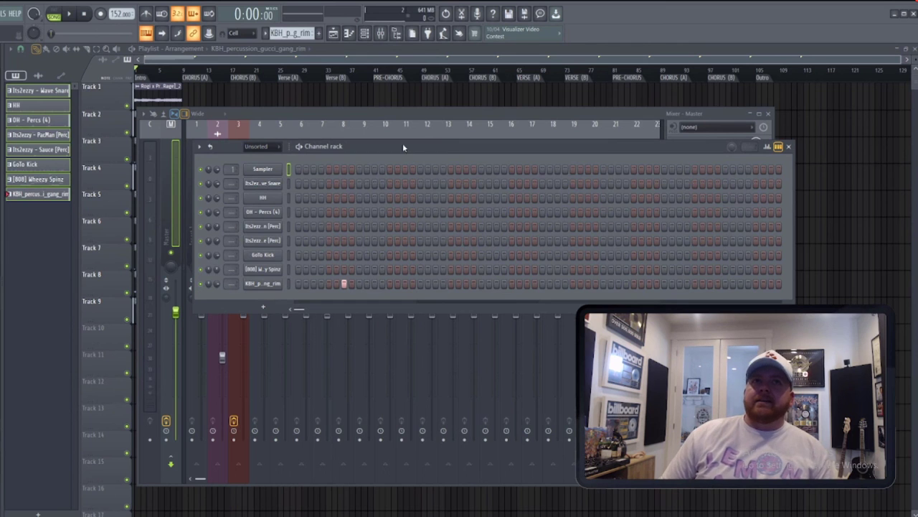
Step: Undo the eight-bar block placement and clip deletion to restore the full arrangement in the playlist
click(375, 54)
key(ctrl+z)
key(ctrl+z)
key(ctrl+z)
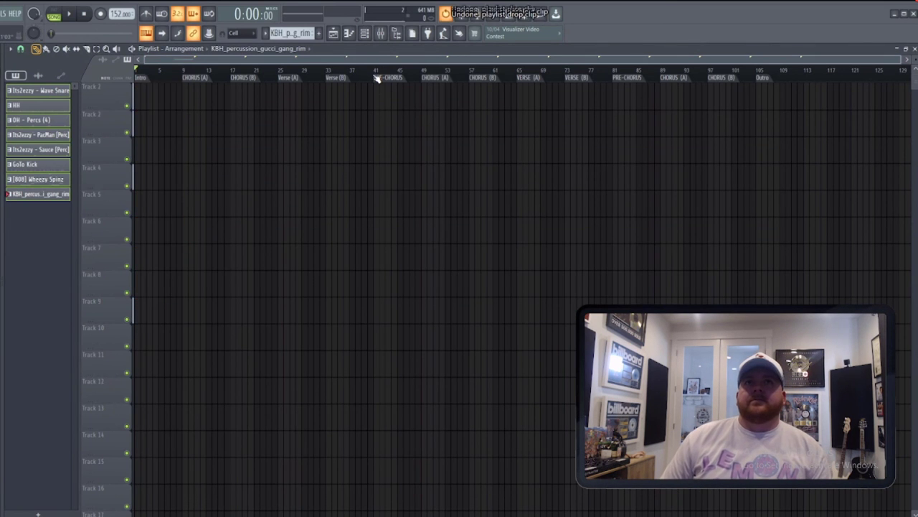
Step: Show all channel groups in the channel rack and route the four Rogi melody channels to mixer track 3, MELODY
click(381, 33)
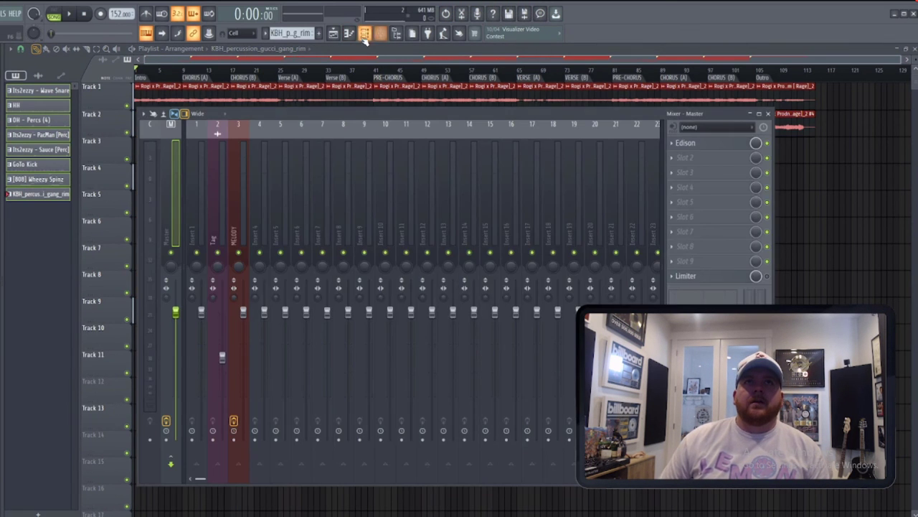
click(365, 33)
click(256, 147)
click(262, 158)
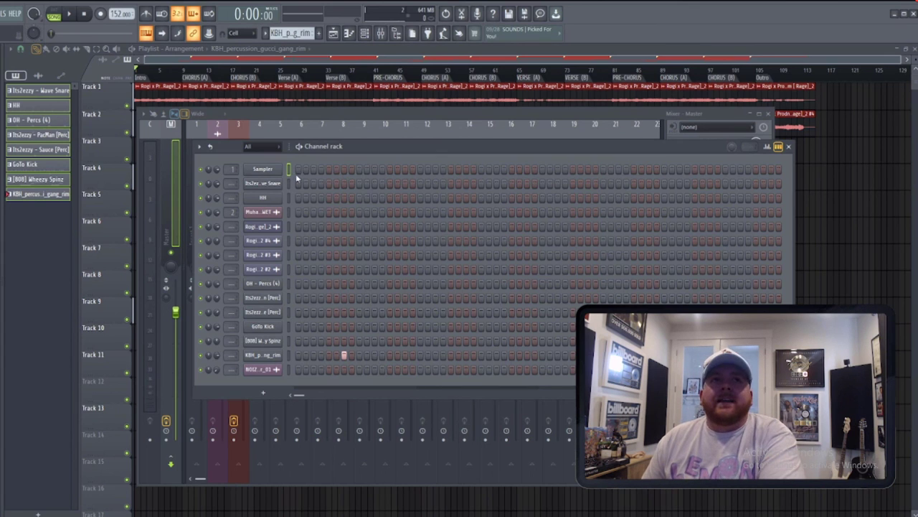
drag(287, 179, 288, 369)
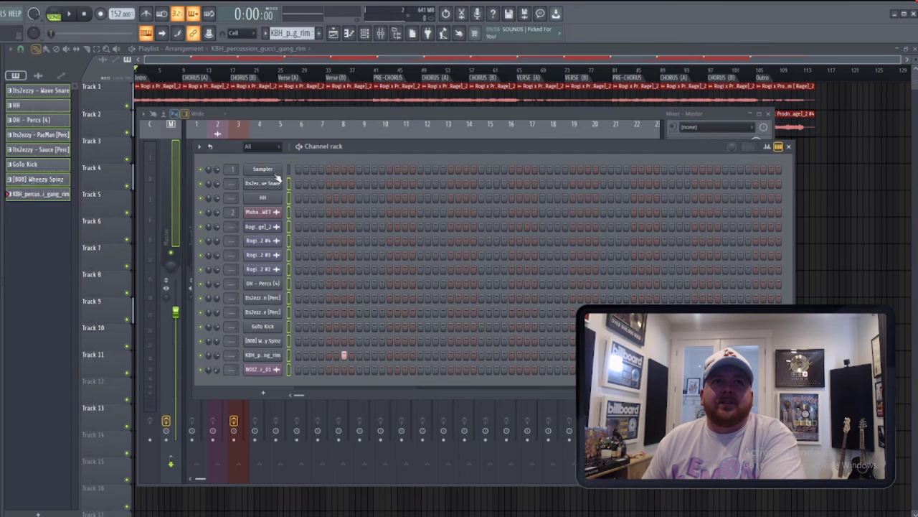
click(300, 124)
click(364, 33)
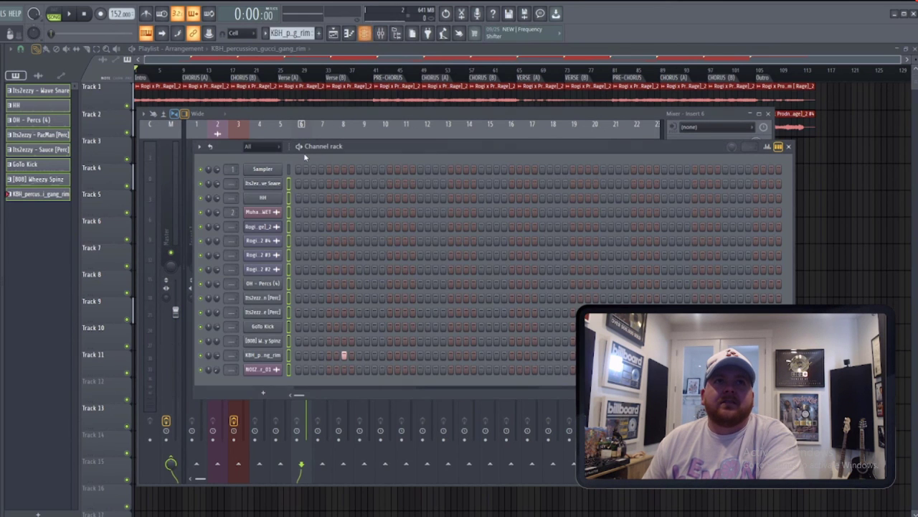
click(232, 226)
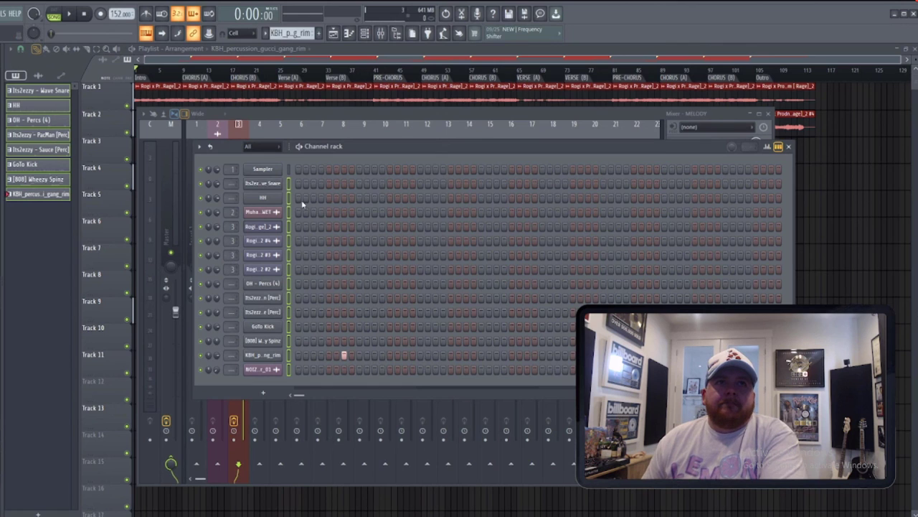
Step: Exclude the tag and melody channels from the selection and route the remaining selected channels to consecutive mixer tracks starting at Insert 4
drag(287, 228, 291, 270)
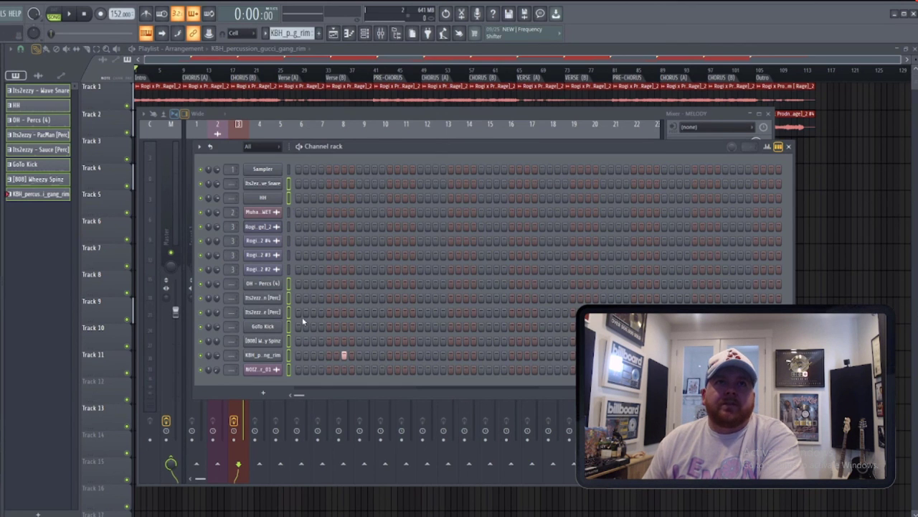
key(F6)
right_click(258, 216)
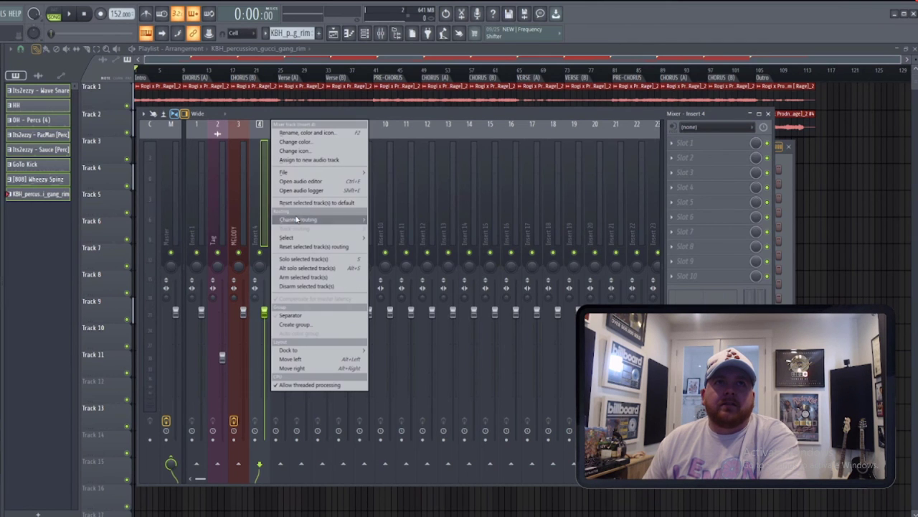
mouse_move(316, 218)
click(397, 229)
click(166, 215)
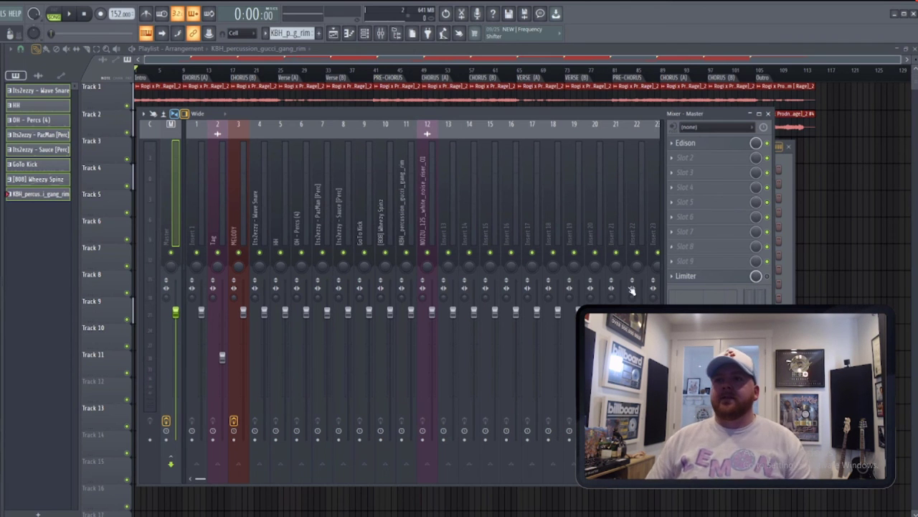
Step: Play the song with MELODY soloed, remove Melodyne from its effect slot, and set its fader well below the default level
key(space)
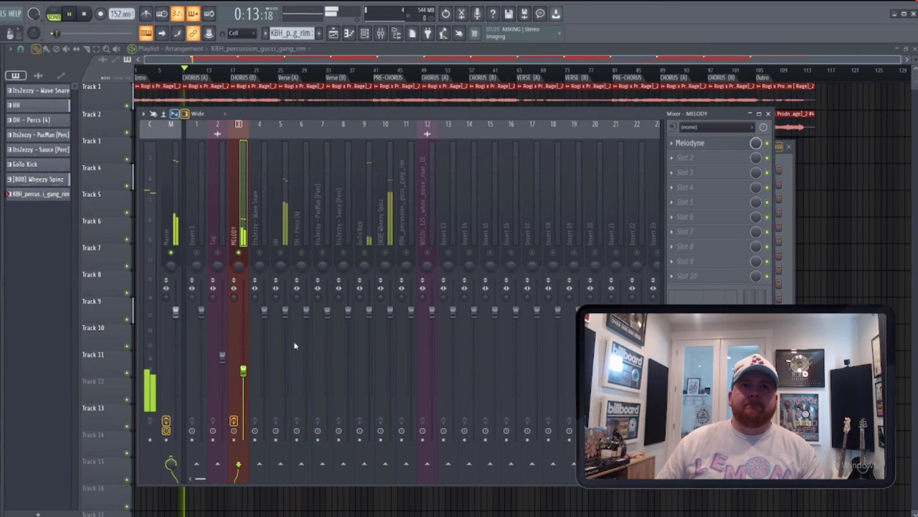
click(672, 143)
click(692, 165)
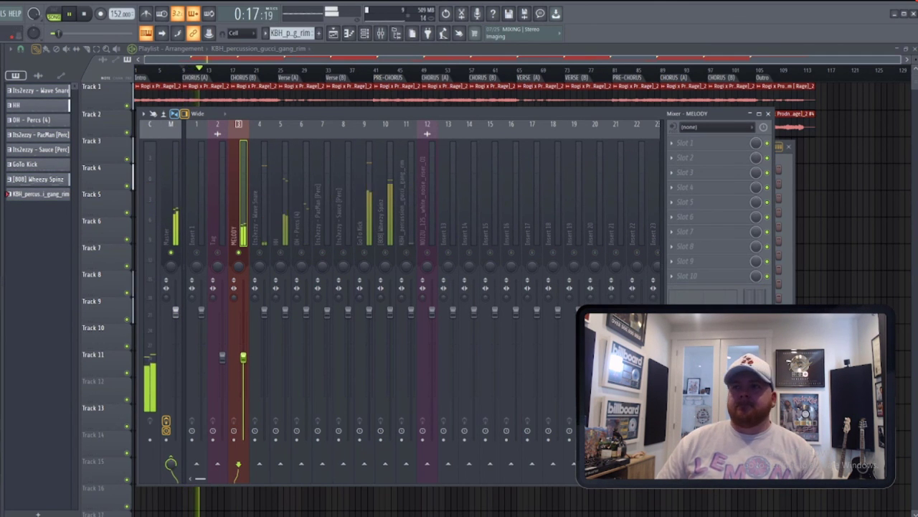
drag(244, 371, 244, 356)
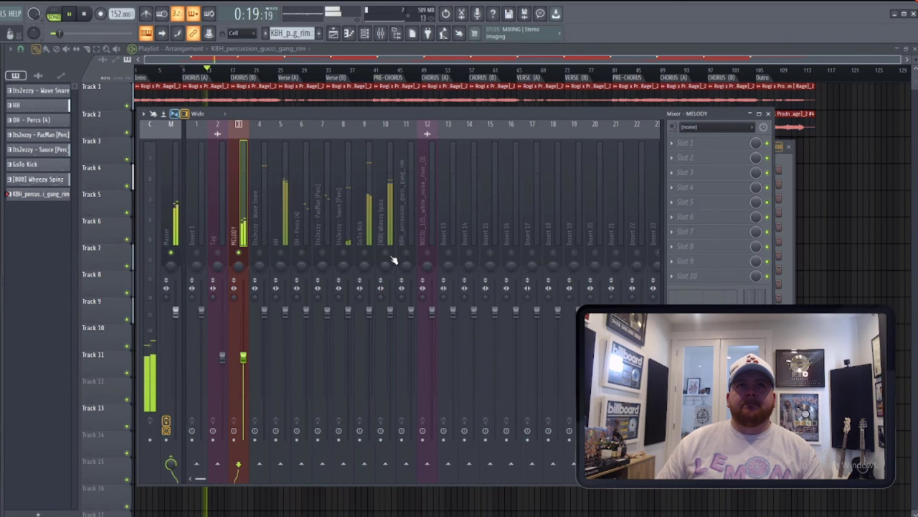
Step: Bring in the HH and Wave Snare mixer tracks and lower their faders to balance with the melody
click(284, 311)
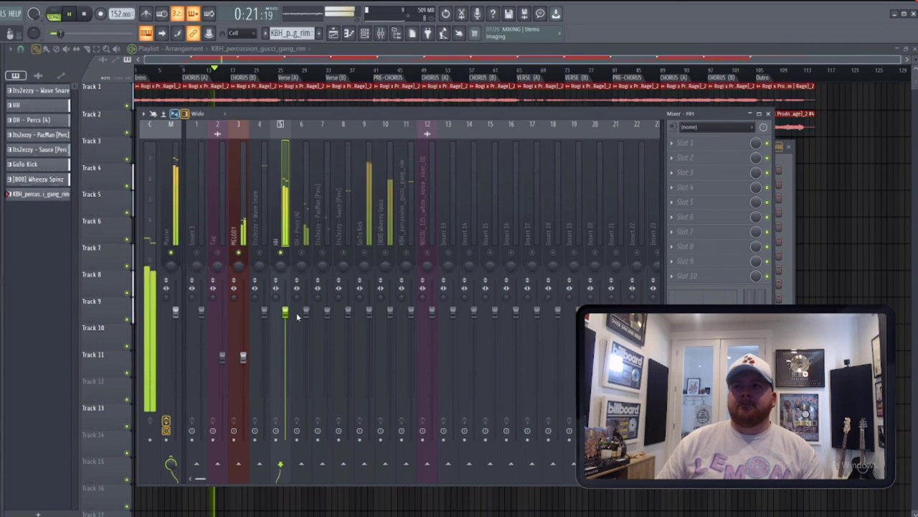
drag(287, 315, 285, 366)
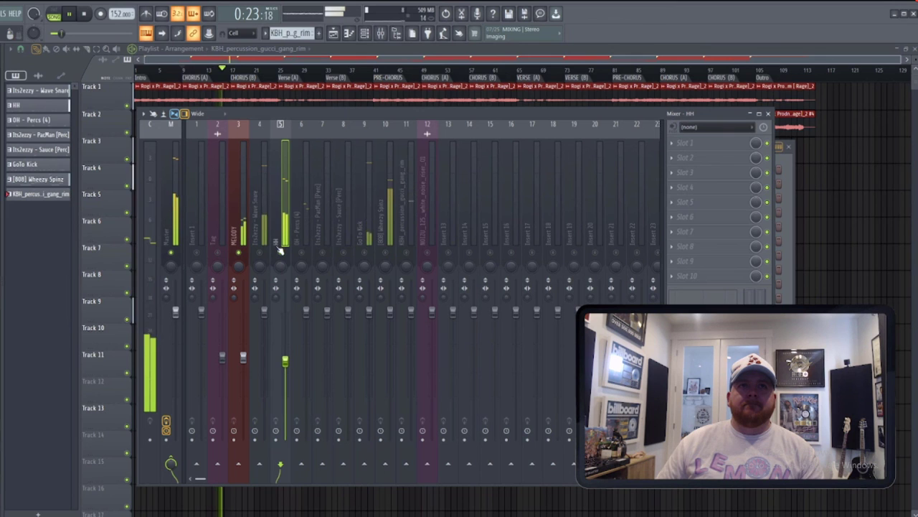
drag(264, 311, 264, 352)
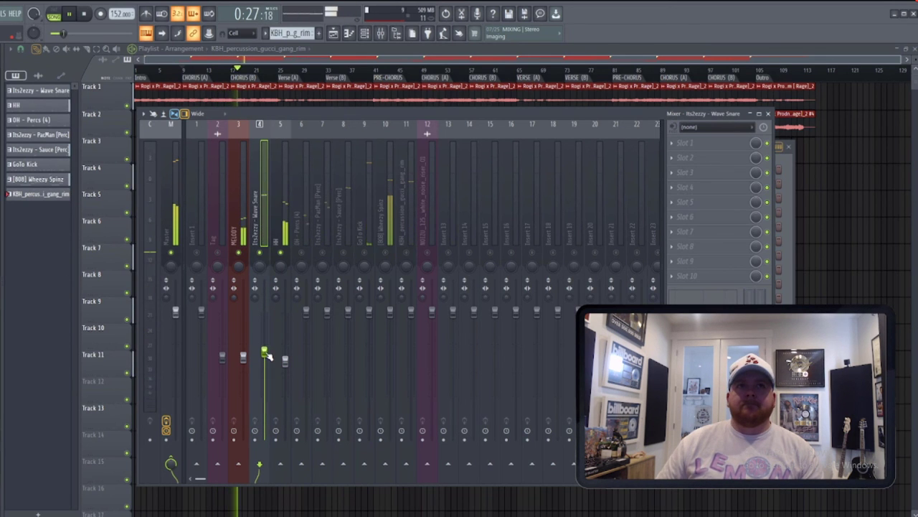
drag(266, 354, 246, 363)
Step: Bring in the GoTo Kick and Wheezy Spinz 808 mixer tracks and lower their faders, keeping them louder than the melody
click(372, 254)
drag(369, 312, 391, 330)
click(392, 299)
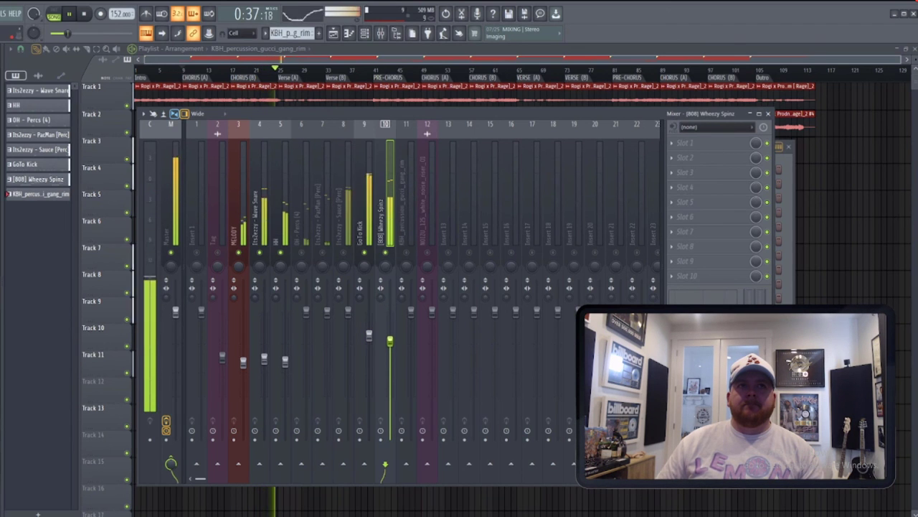
Step: Bring in the Sauce percussion and gucci gang rim mixer tracks and lower both faders
click(348, 311)
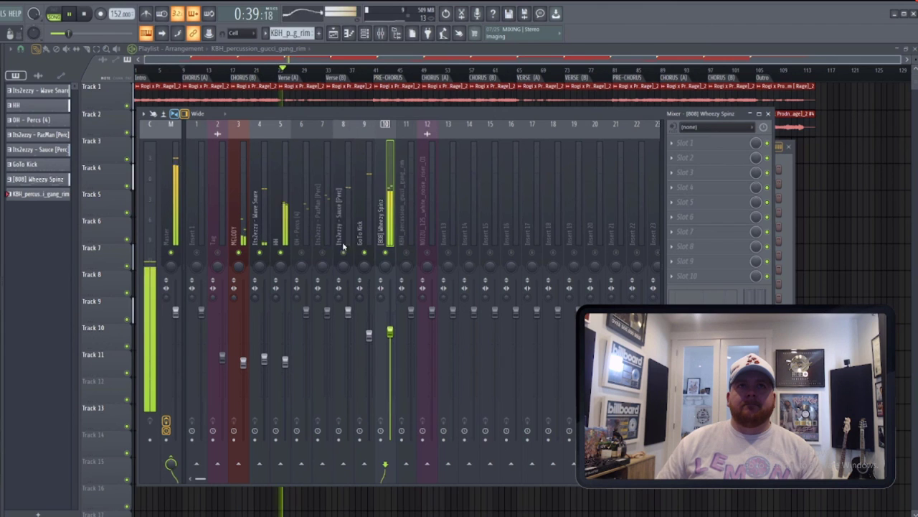
drag(349, 312, 349, 353)
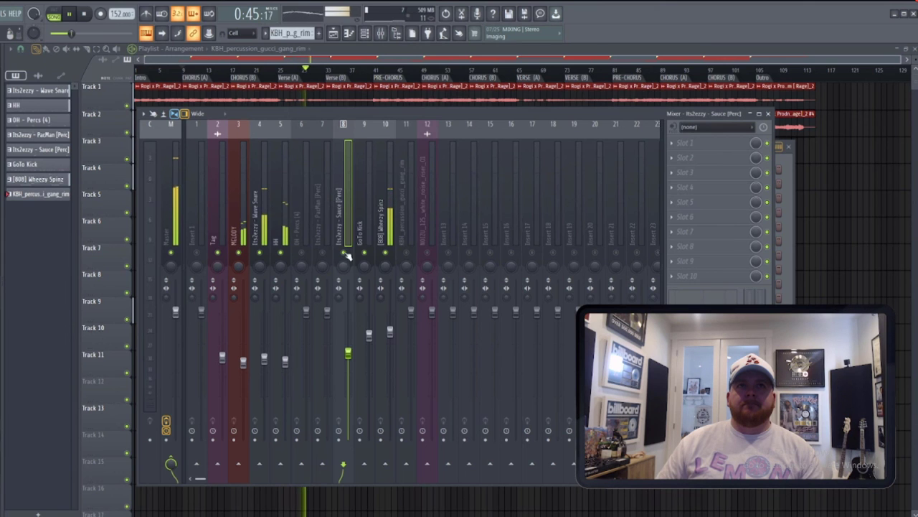
click(409, 256)
drag(411, 310, 412, 352)
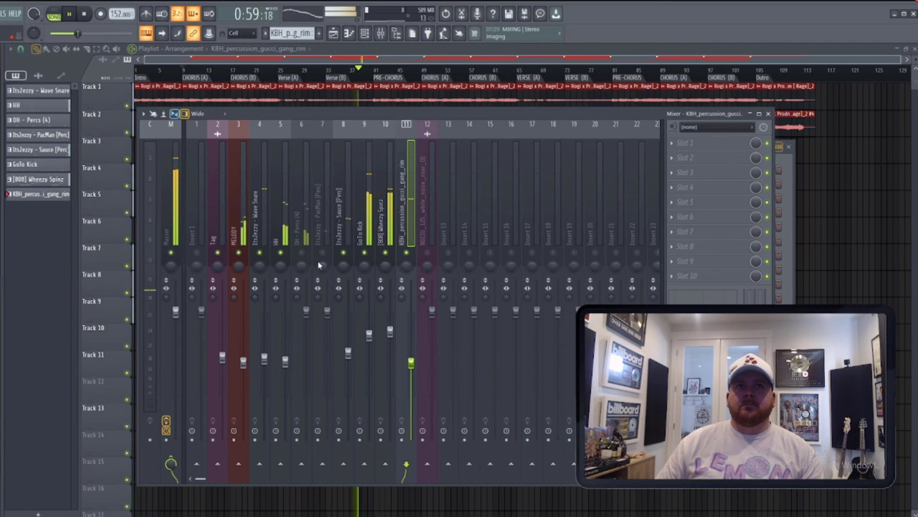
Step: Bring in the OH - Percs (4) and PacMan percussion mixer tracks at reduced levels, and readjust the MELODY fader
click(301, 300)
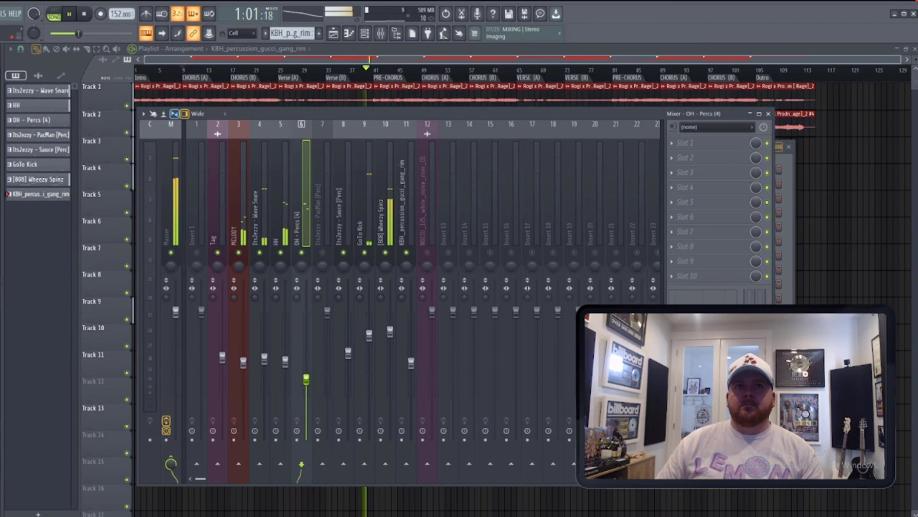
click(329, 276)
click(248, 369)
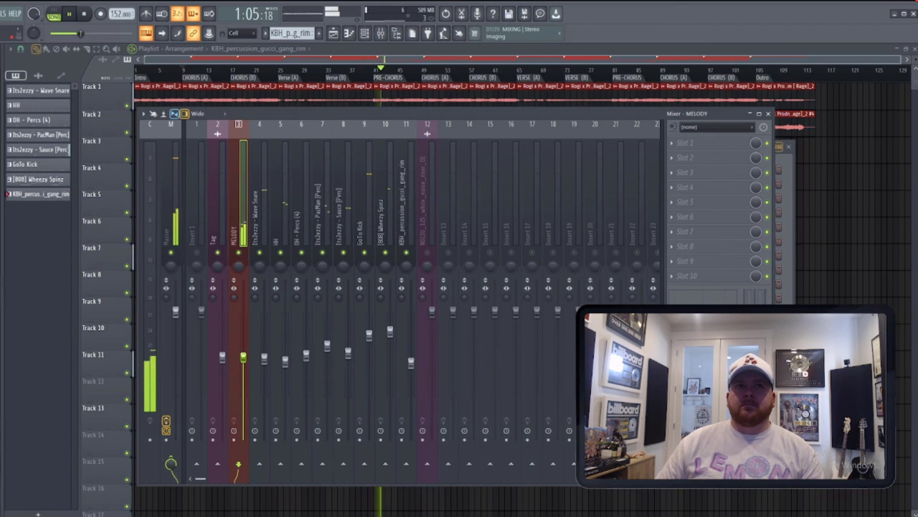
Step: Play from the second Chorus (A) at bar 49 and lower the gucci gang rim fader further
click(426, 74)
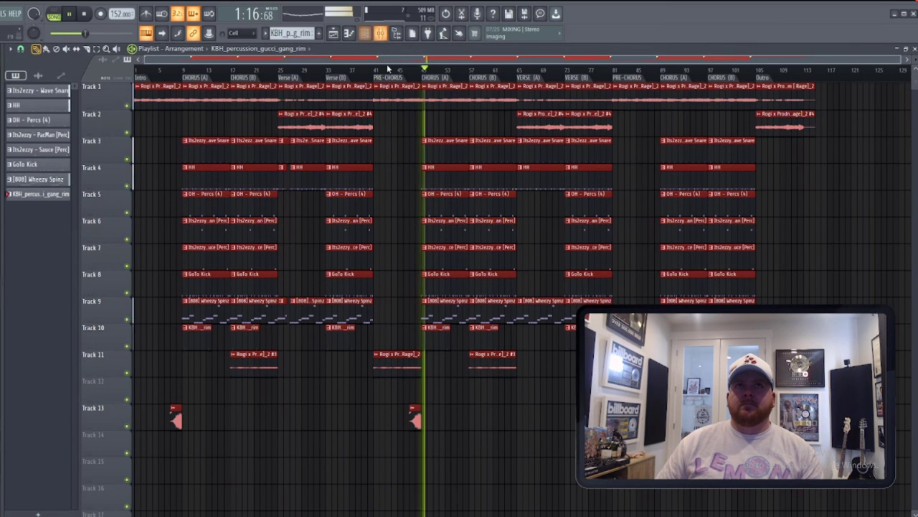
click(381, 34)
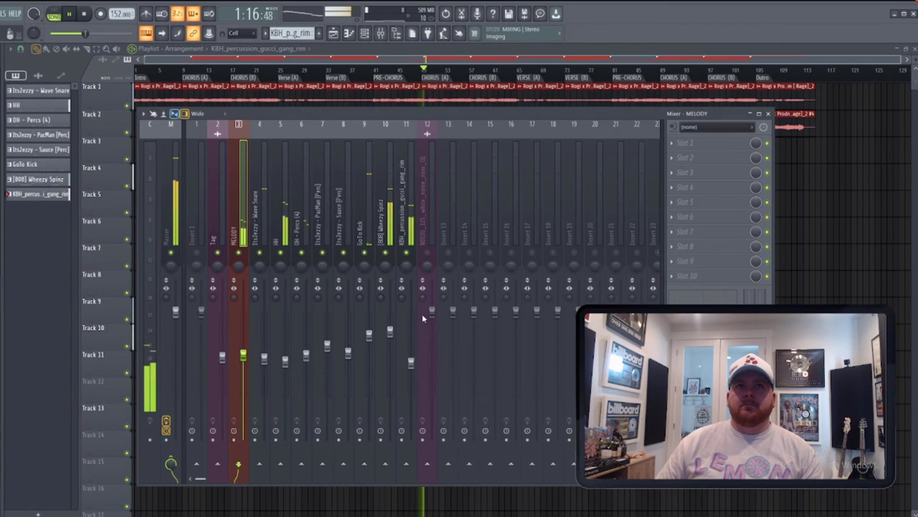
drag(411, 362, 411, 378)
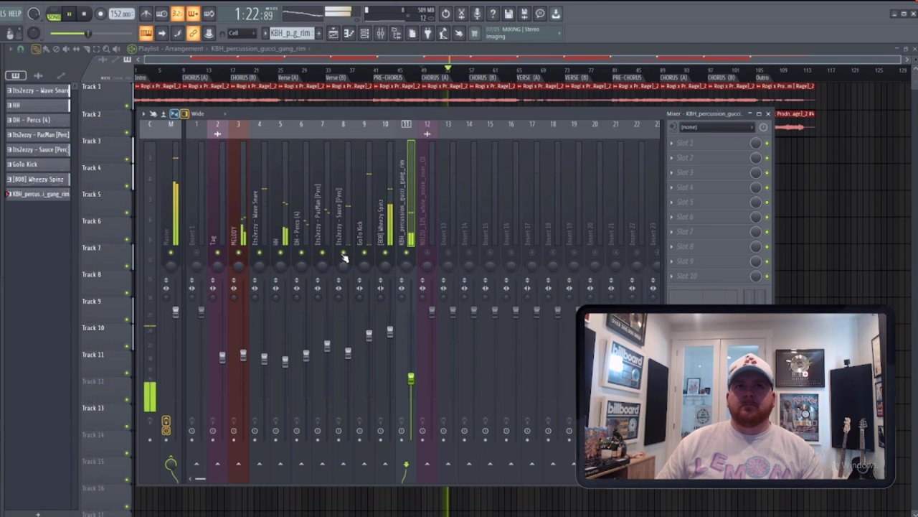
Step: Lower the PacMan percussion and Wheezy Spinz 808 faders, and raise the MELODY fader slightly
drag(326, 346, 327, 356)
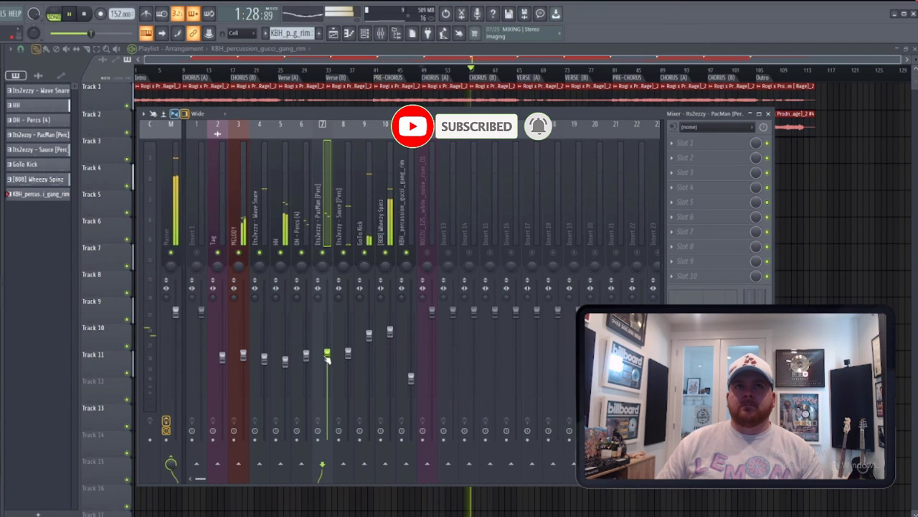
drag(326, 382, 326, 377)
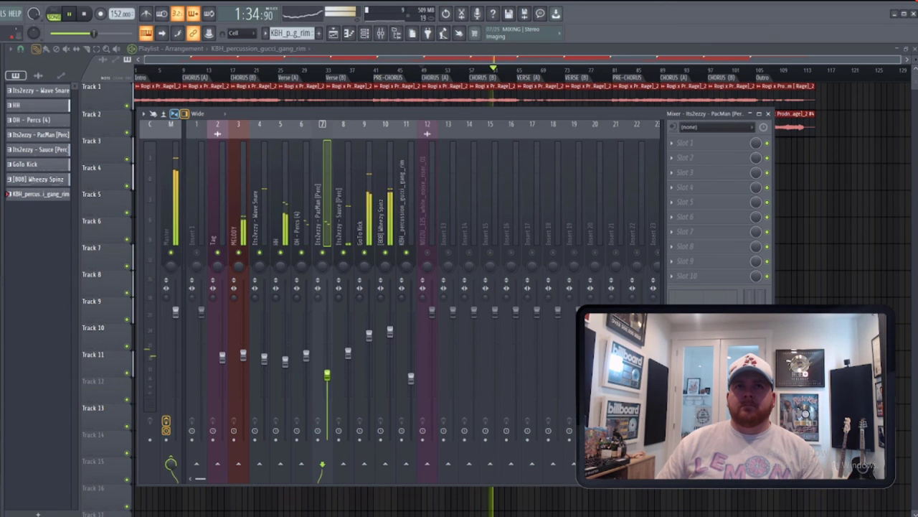
click(380, 308)
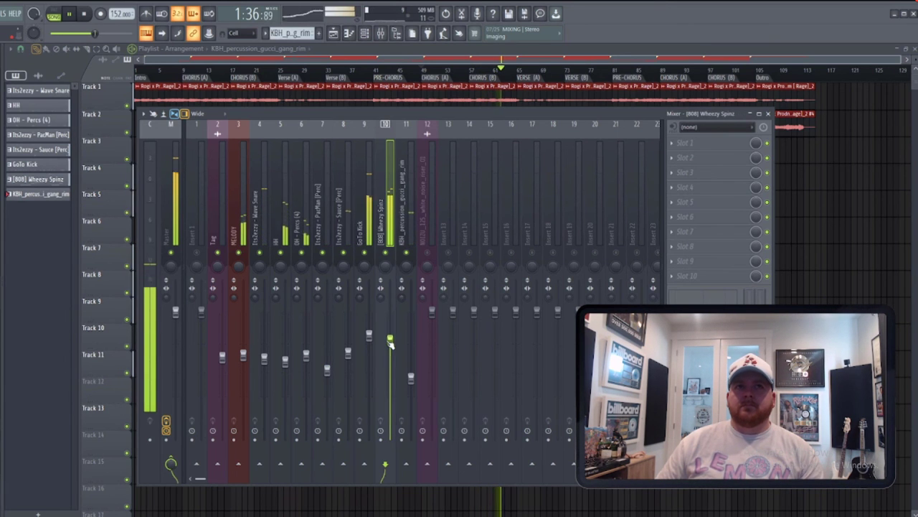
click(244, 356)
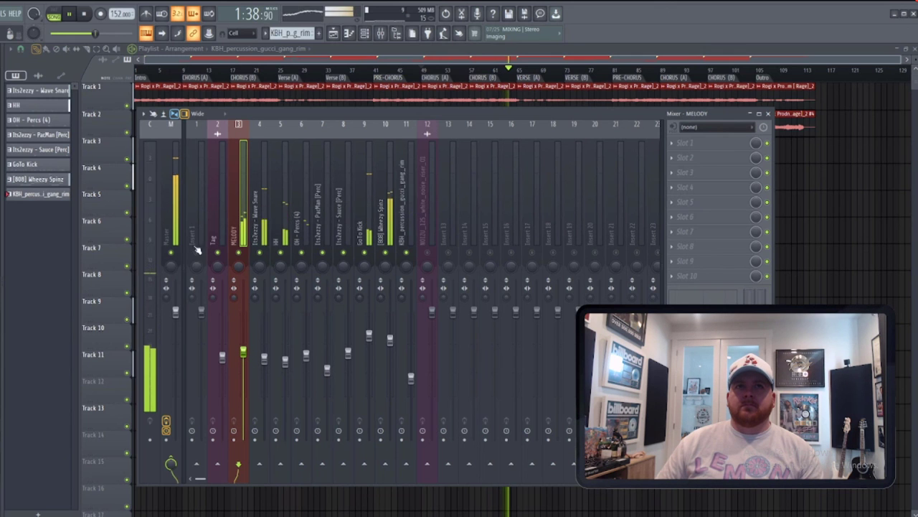
Step: Continue playback from the second Pre-Chorus around bar 81 and enable all mixer tracks, including the white noise riser
key(F9)
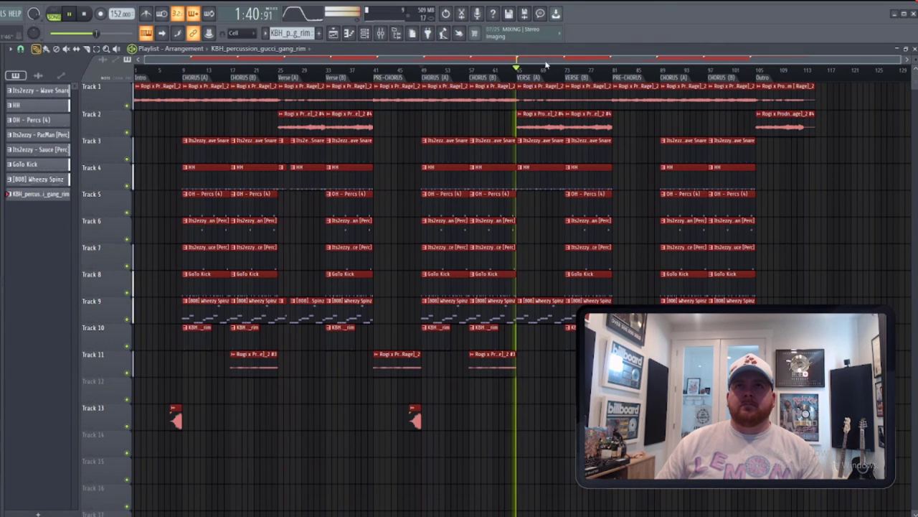
click(609, 71)
click(382, 34)
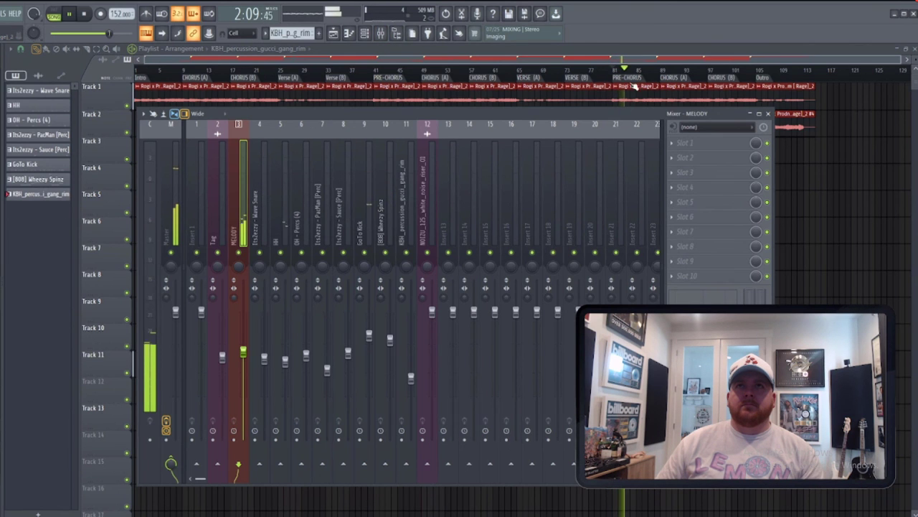
Step: Play from around bar 87 near the end of the second Pre-Chorus and lower the white noise riser's mixer fader
click(651, 71)
click(380, 33)
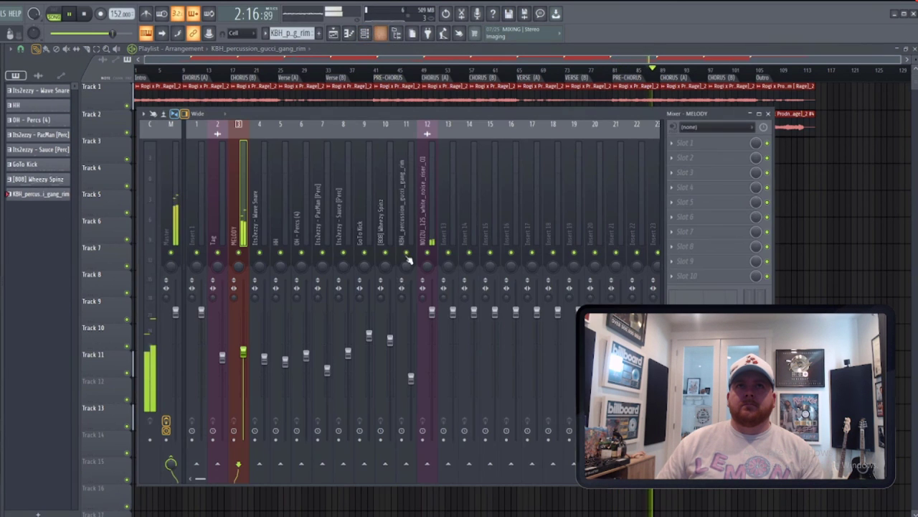
click(434, 324)
drag(432, 325, 432, 345)
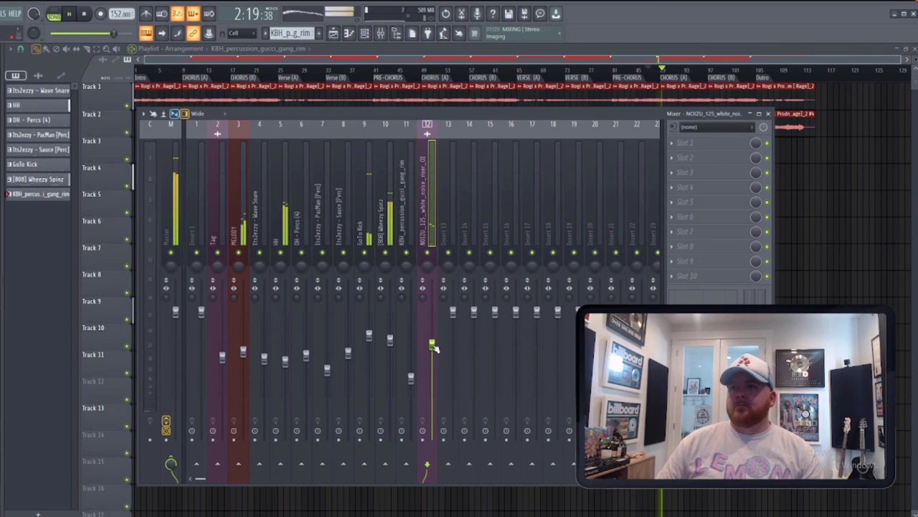
Step: Restart playback, skip to the first Chorus (A) at bar 9, and raise the MELODY fader slightly
key(space)
key(space)
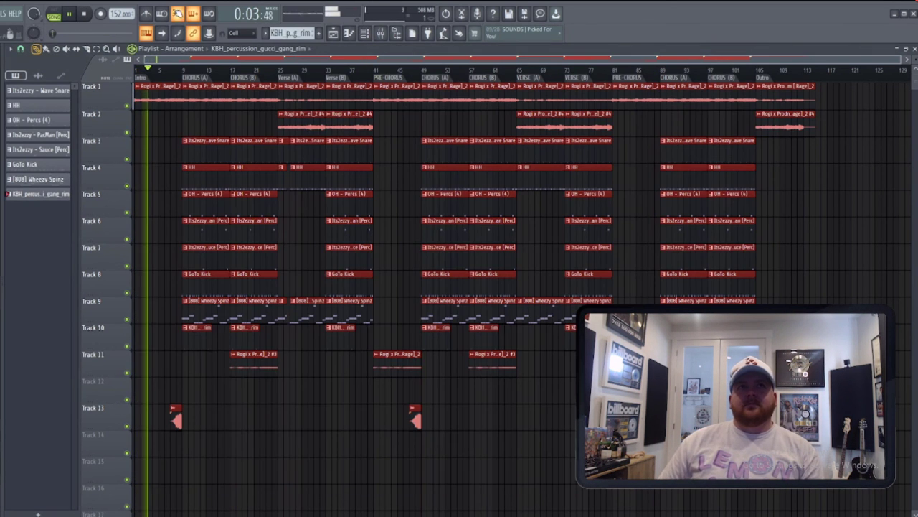
key(F9)
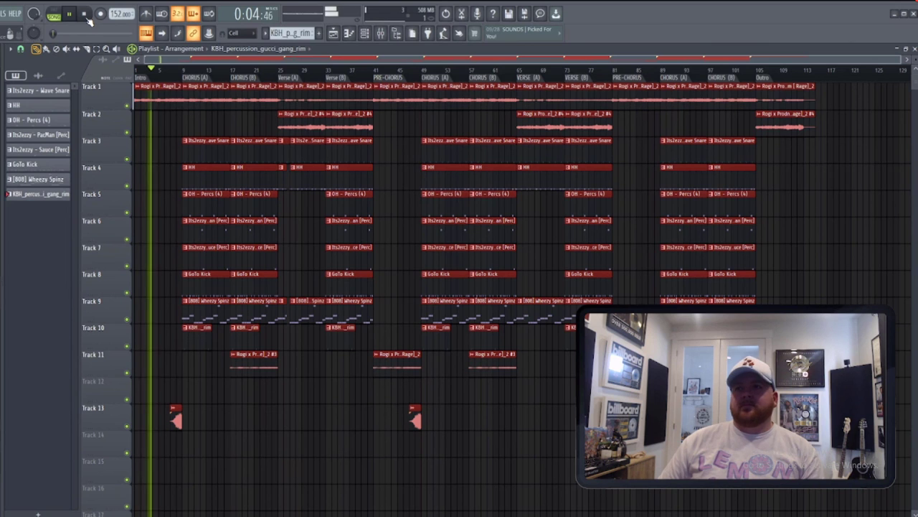
click(183, 69)
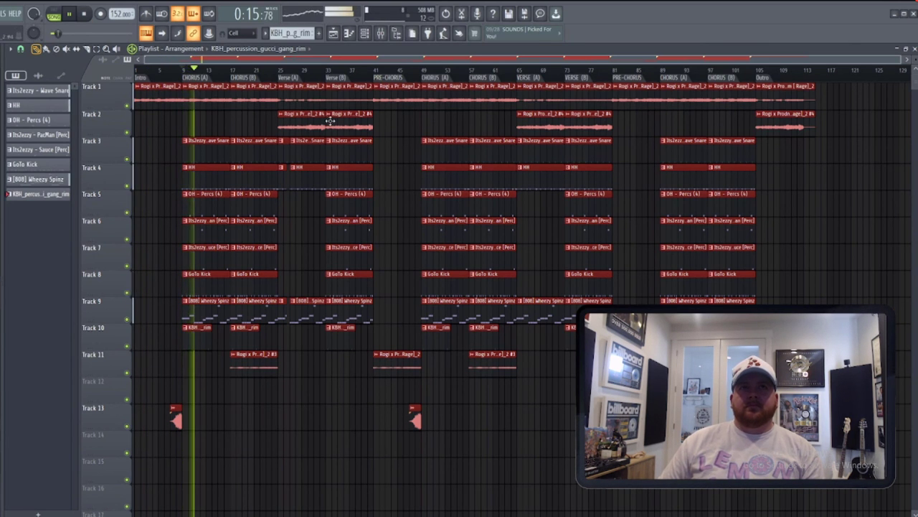
key(F9)
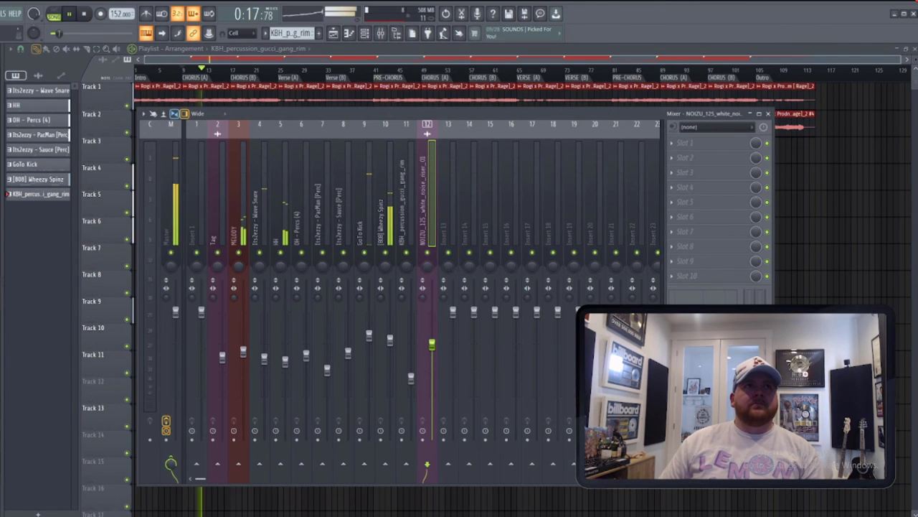
click(244, 351)
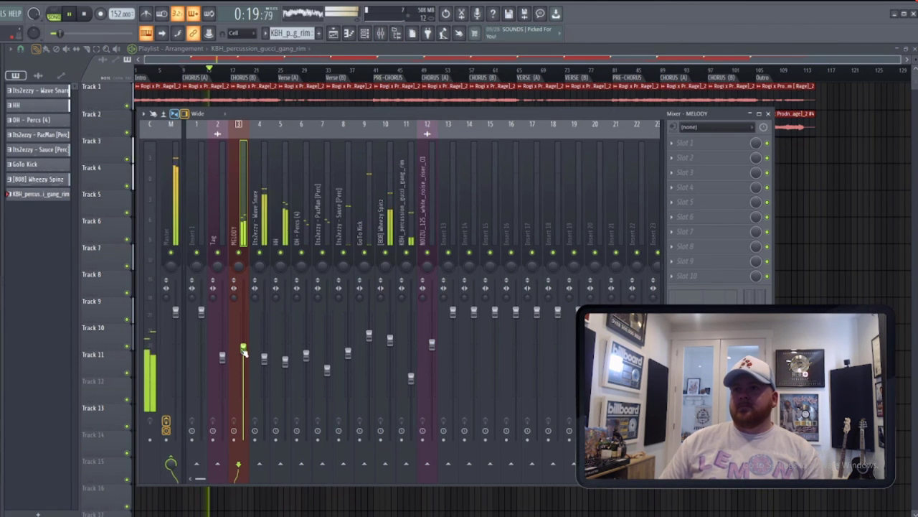